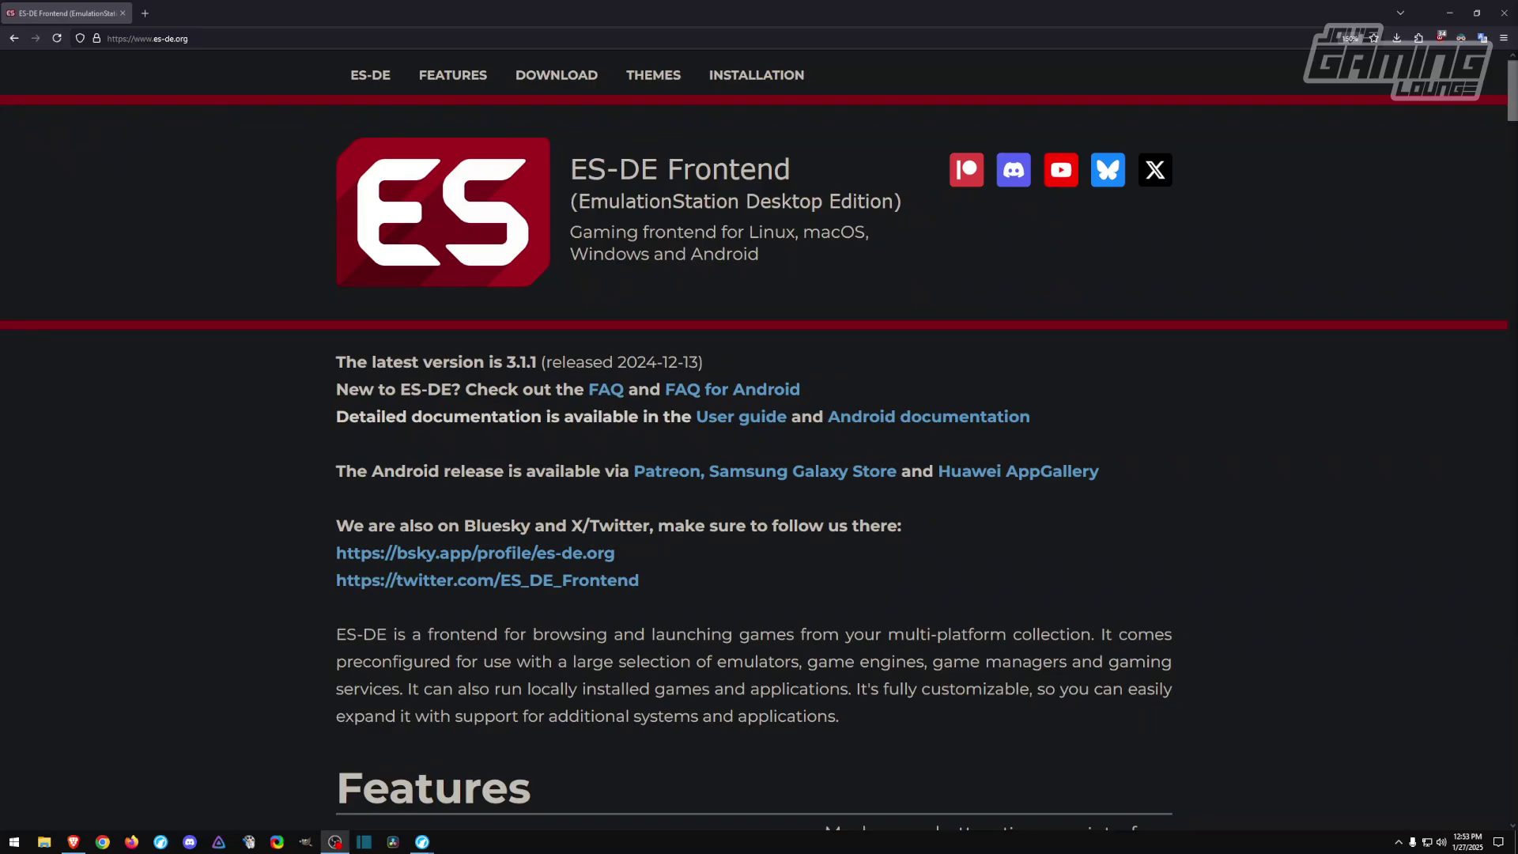
Download the 64-bit RetroArch archive for Windows 11 / 10 / 8.1 / 8 / 7 from the RetroArch website.
{"action": "scroll", "coordinate": [1344, 238], "scroll_direction": "down", "scroll_amount": 20}
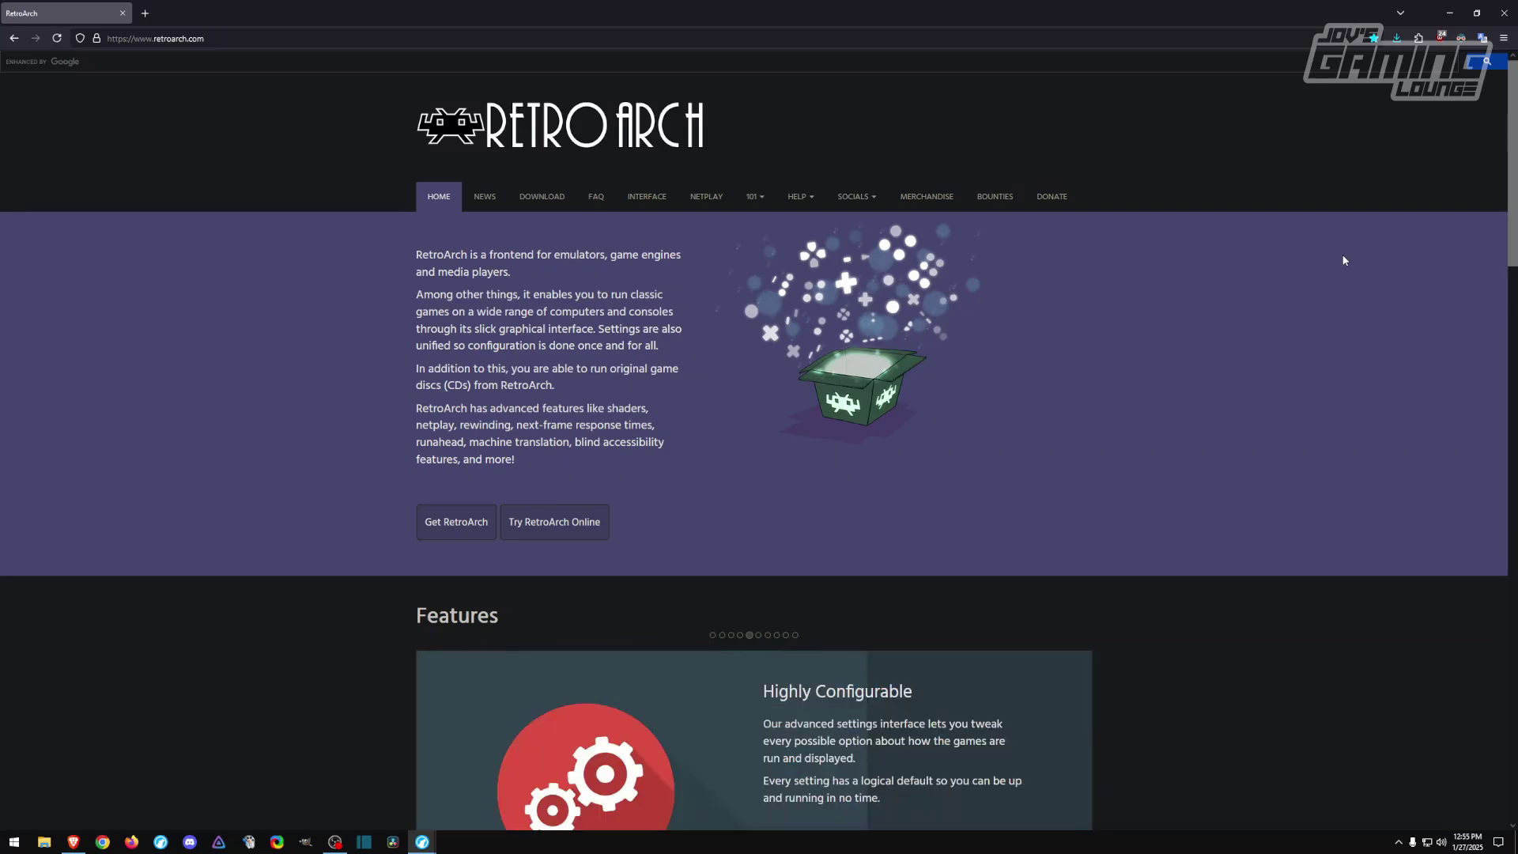
{"action": "left_click", "coordinate": [541, 196]}
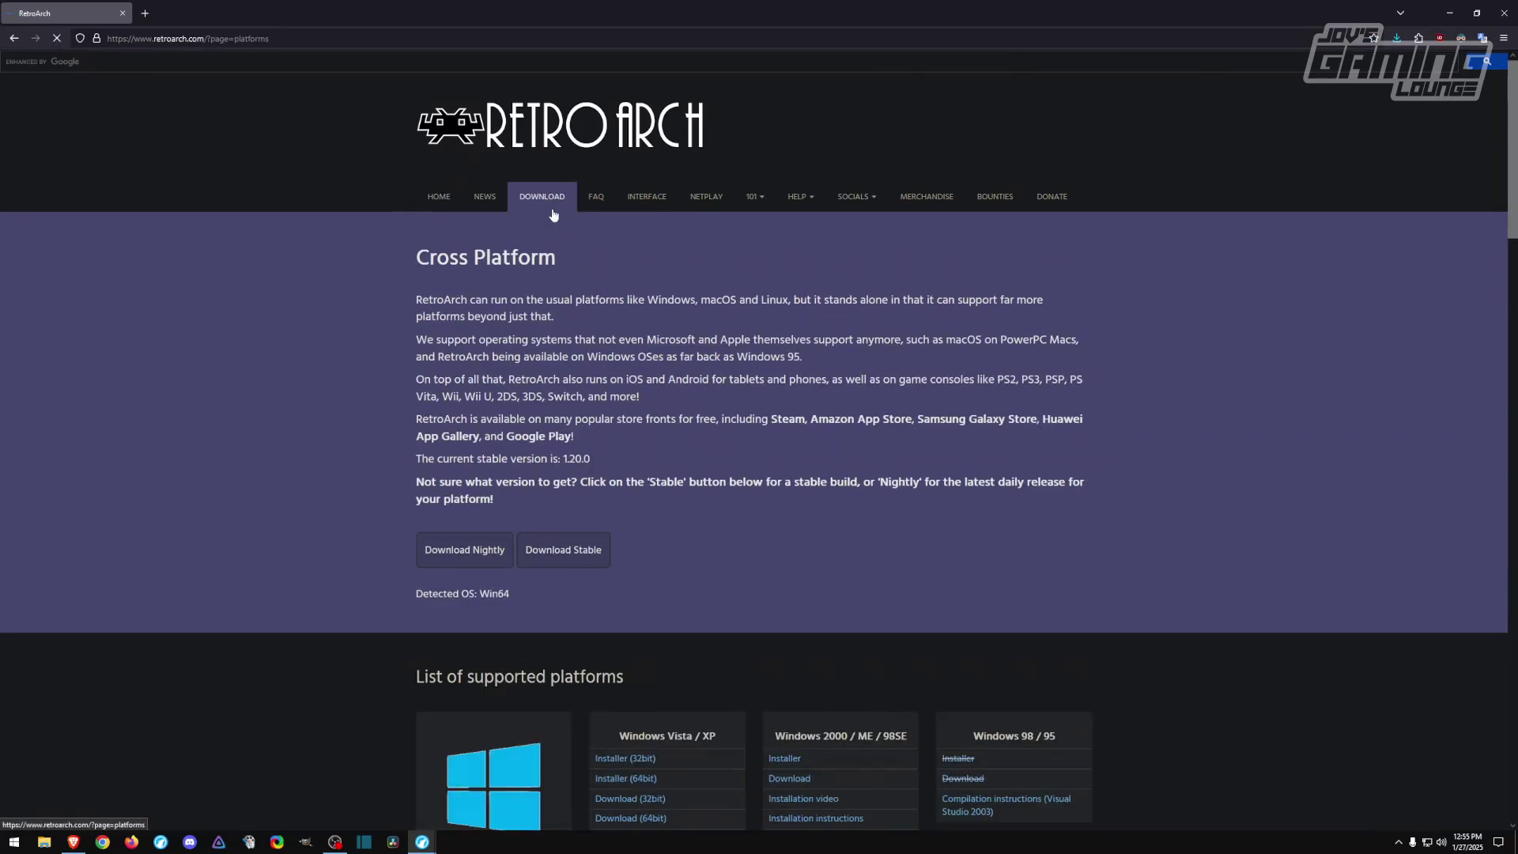
{"action": "scroll", "coordinate": [587, 249], "scroll_direction": "down", "scroll_amount": 4}
{"action": "scroll", "coordinate": [448, 215], "scroll_direction": "down", "scroll_amount": 5}
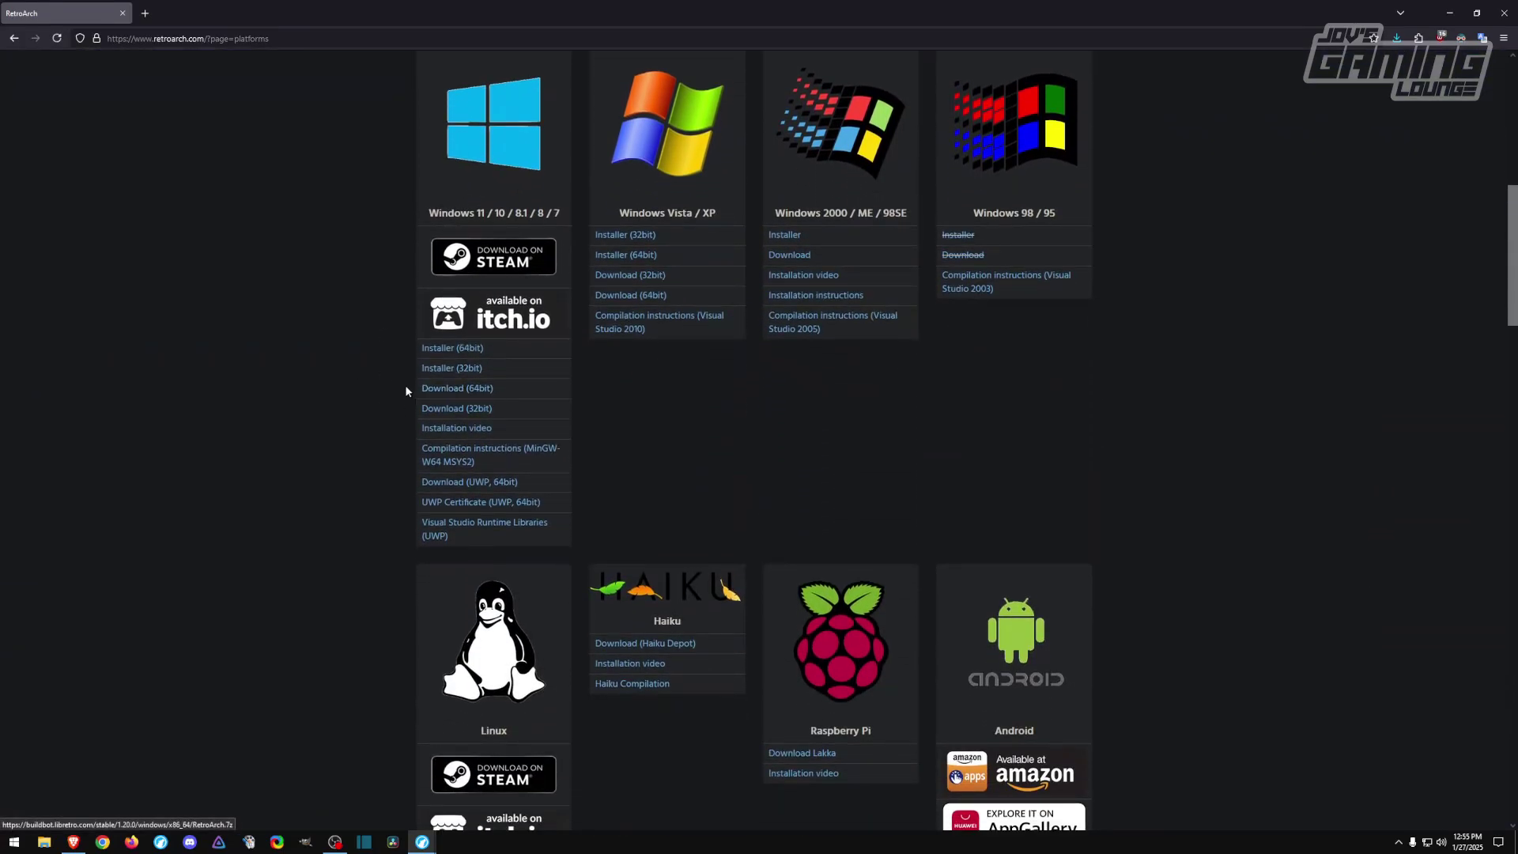
{"action": "left_click", "coordinate": [455, 391]}
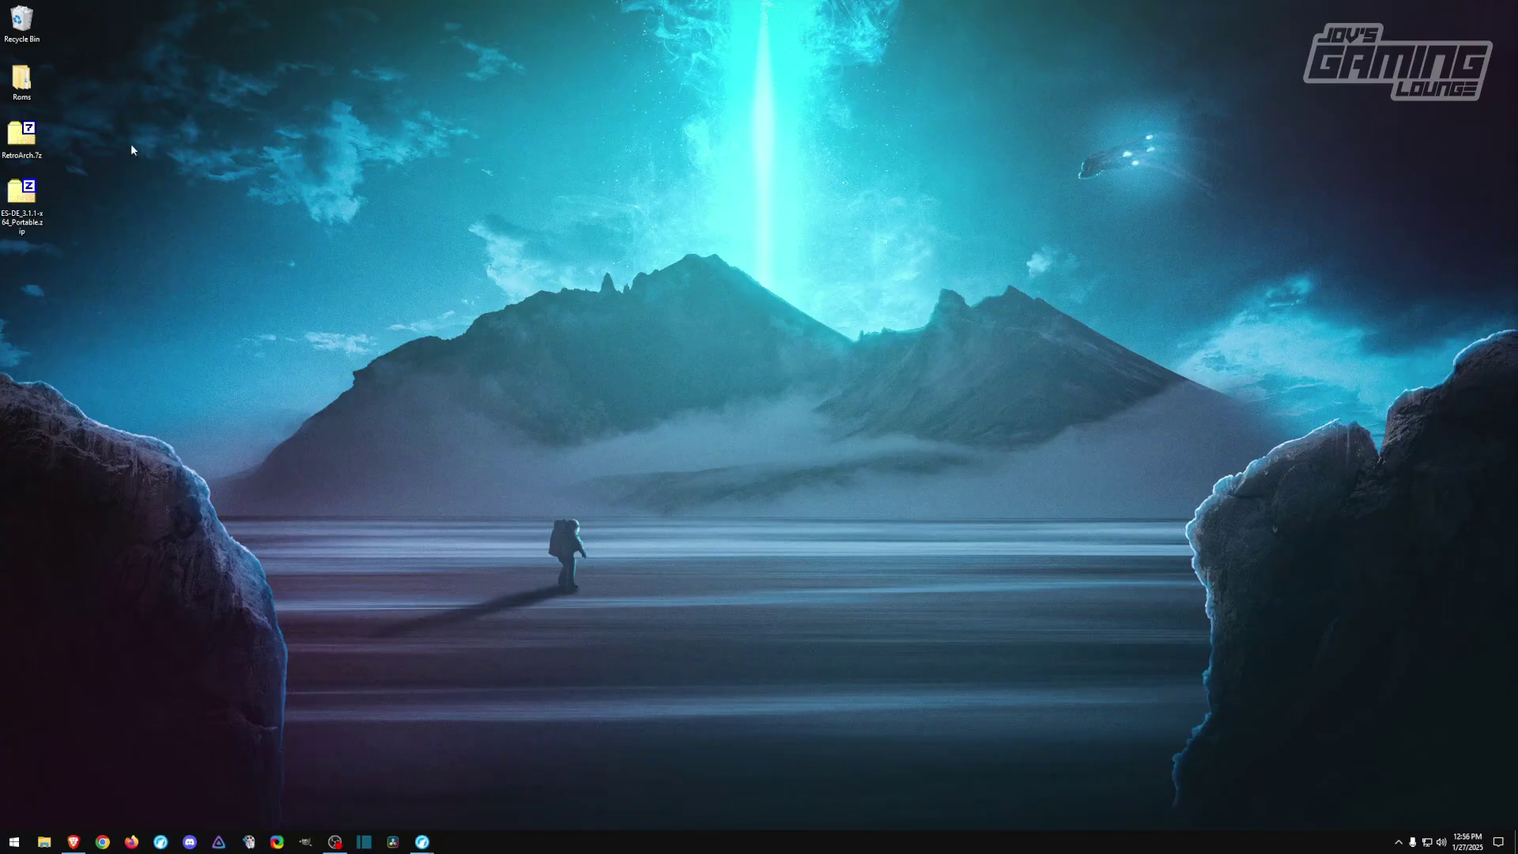
Extract the RetroArch and ES-DE archives on the desktop with 7-Zip, and discard both archives in the Recycle Bin.
{"action": "left_click_drag", "start_coordinate": [120, 113], "coordinate": [6, 234]}
{"action": "right_click", "coordinate": [24, 142]}
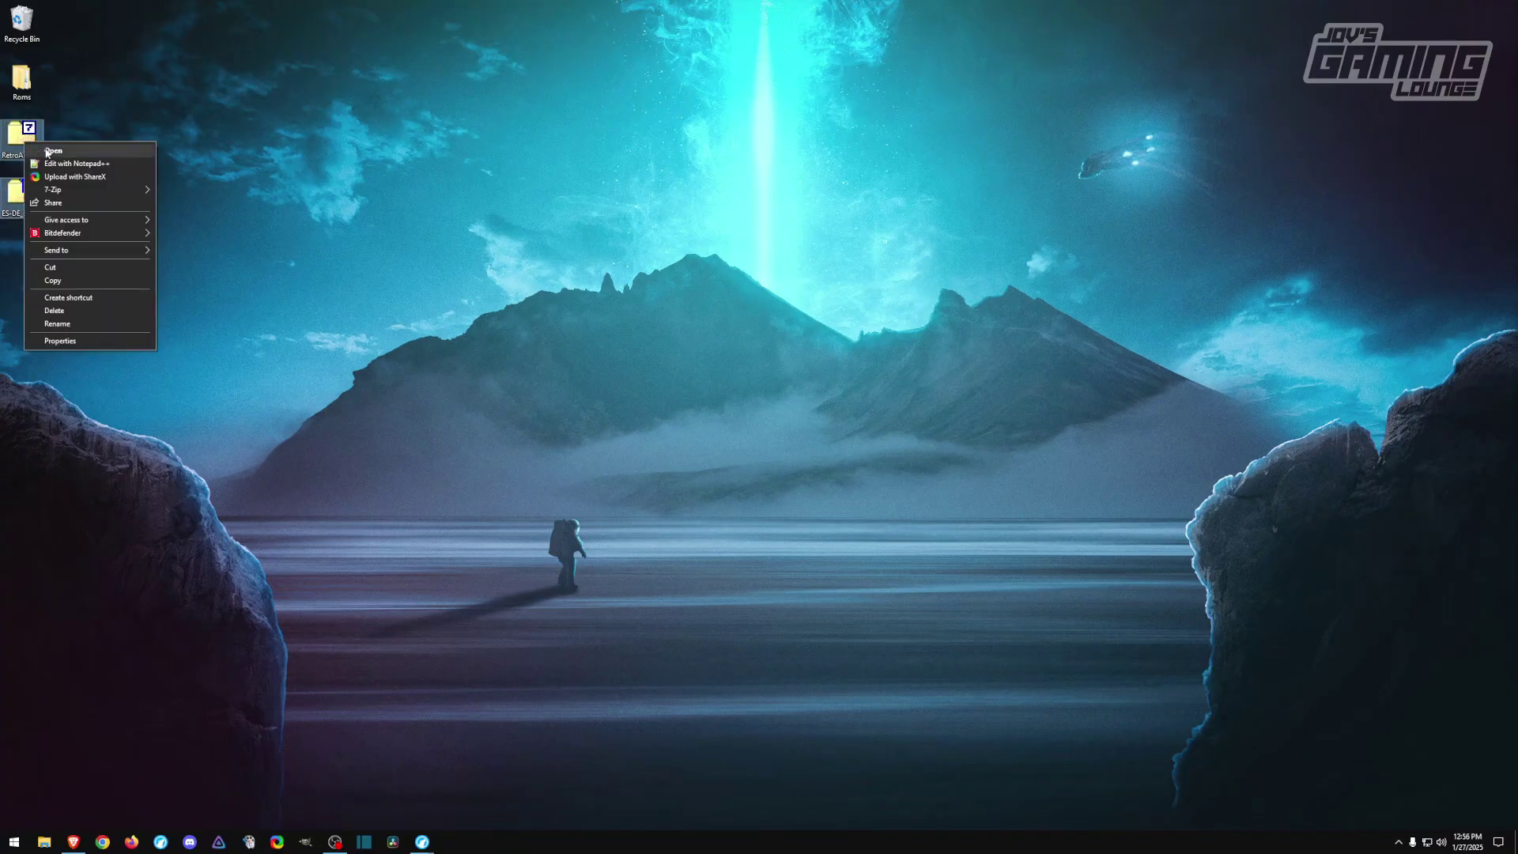
{"action": "mouse_move", "coordinate": [103, 188]}
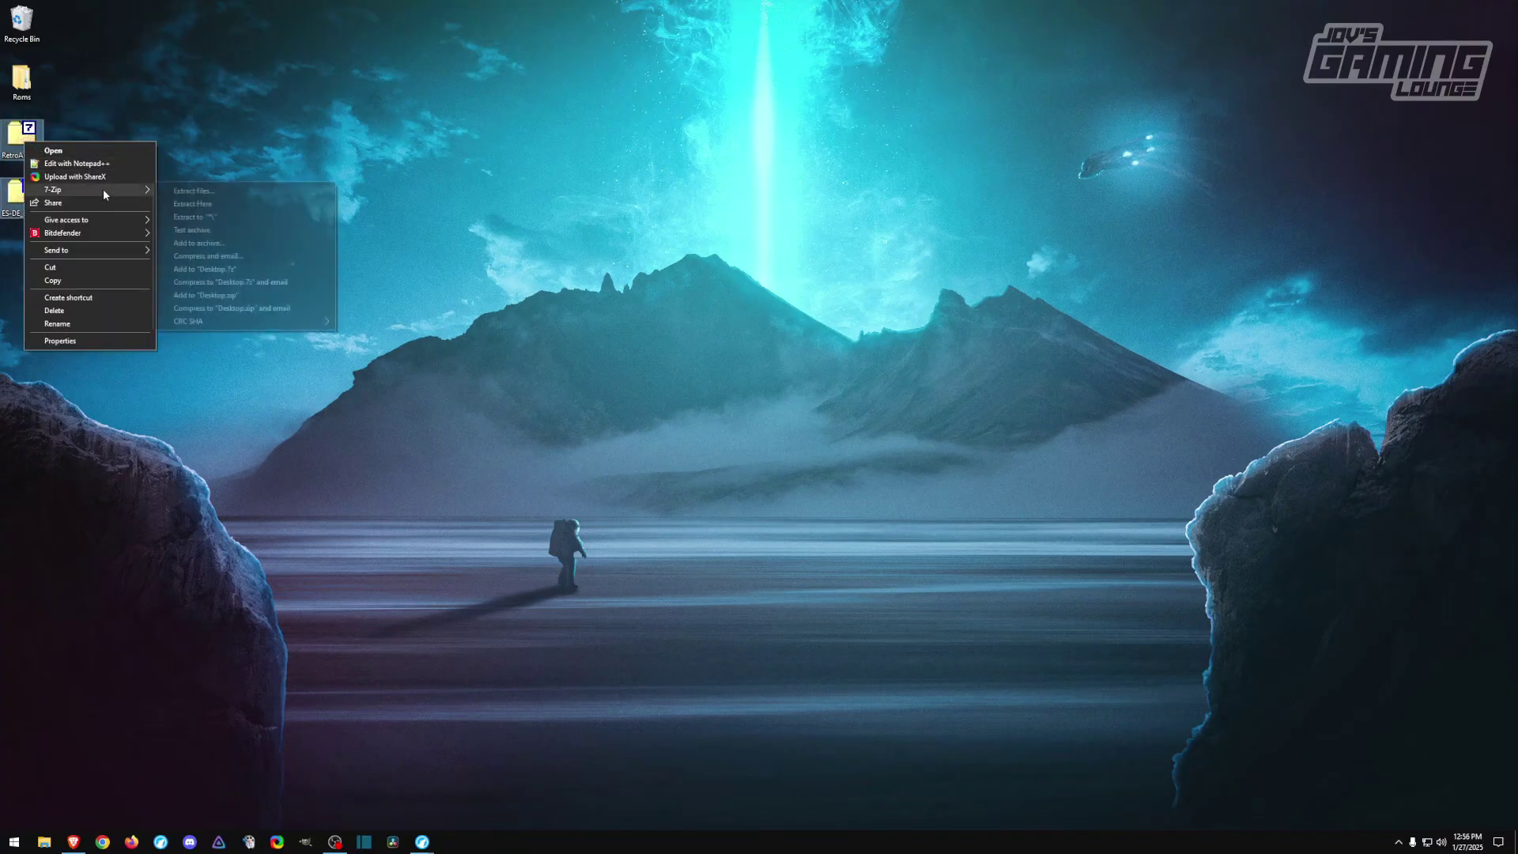
{"action": "left_click", "coordinate": [242, 209]}
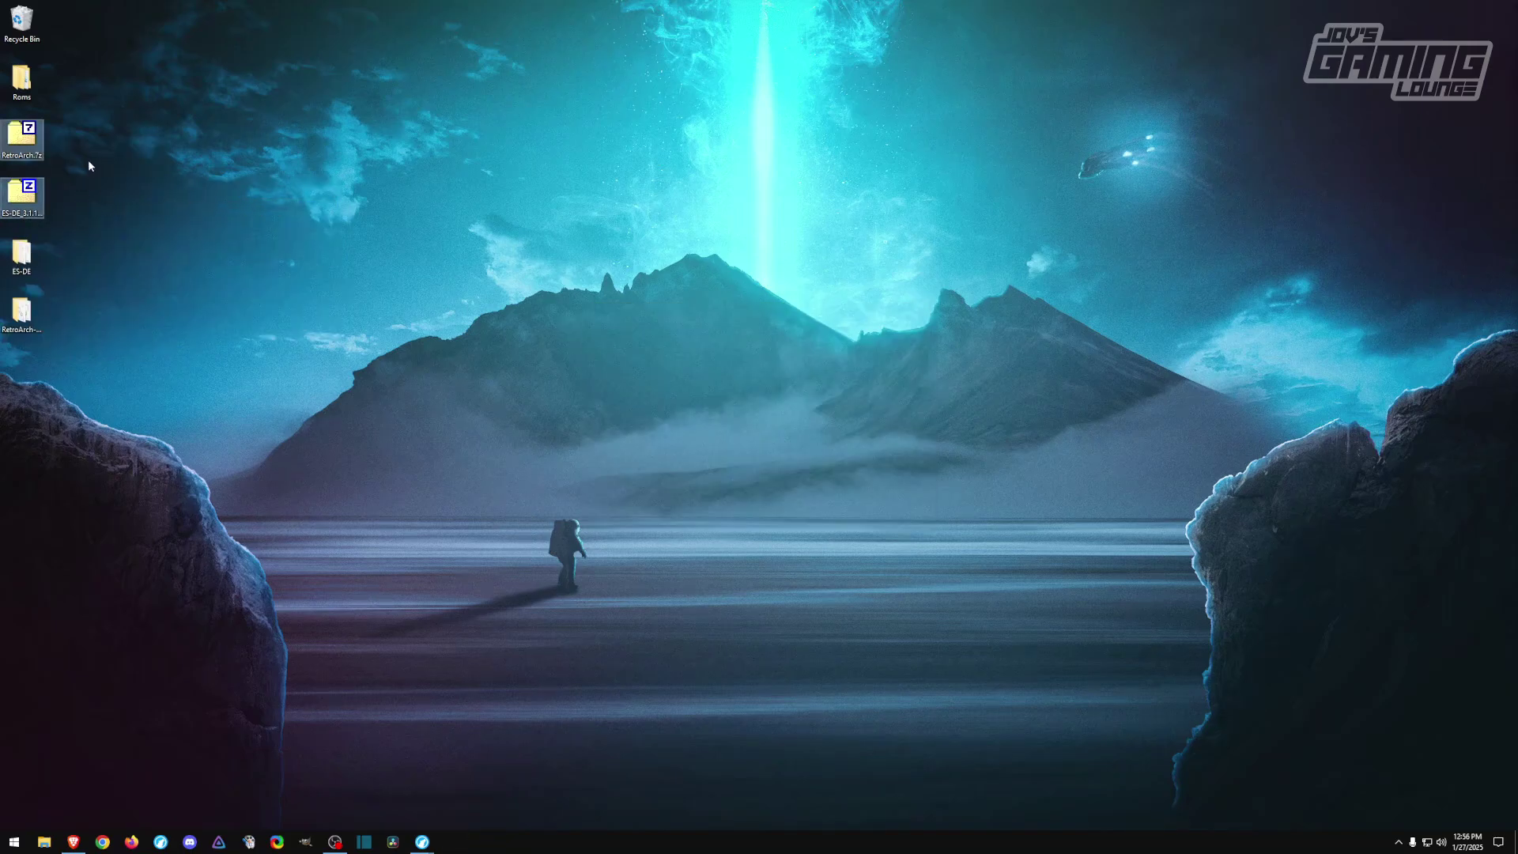
{"action": "left_click_drag", "start_coordinate": [22, 141], "coordinate": [22, 23]}
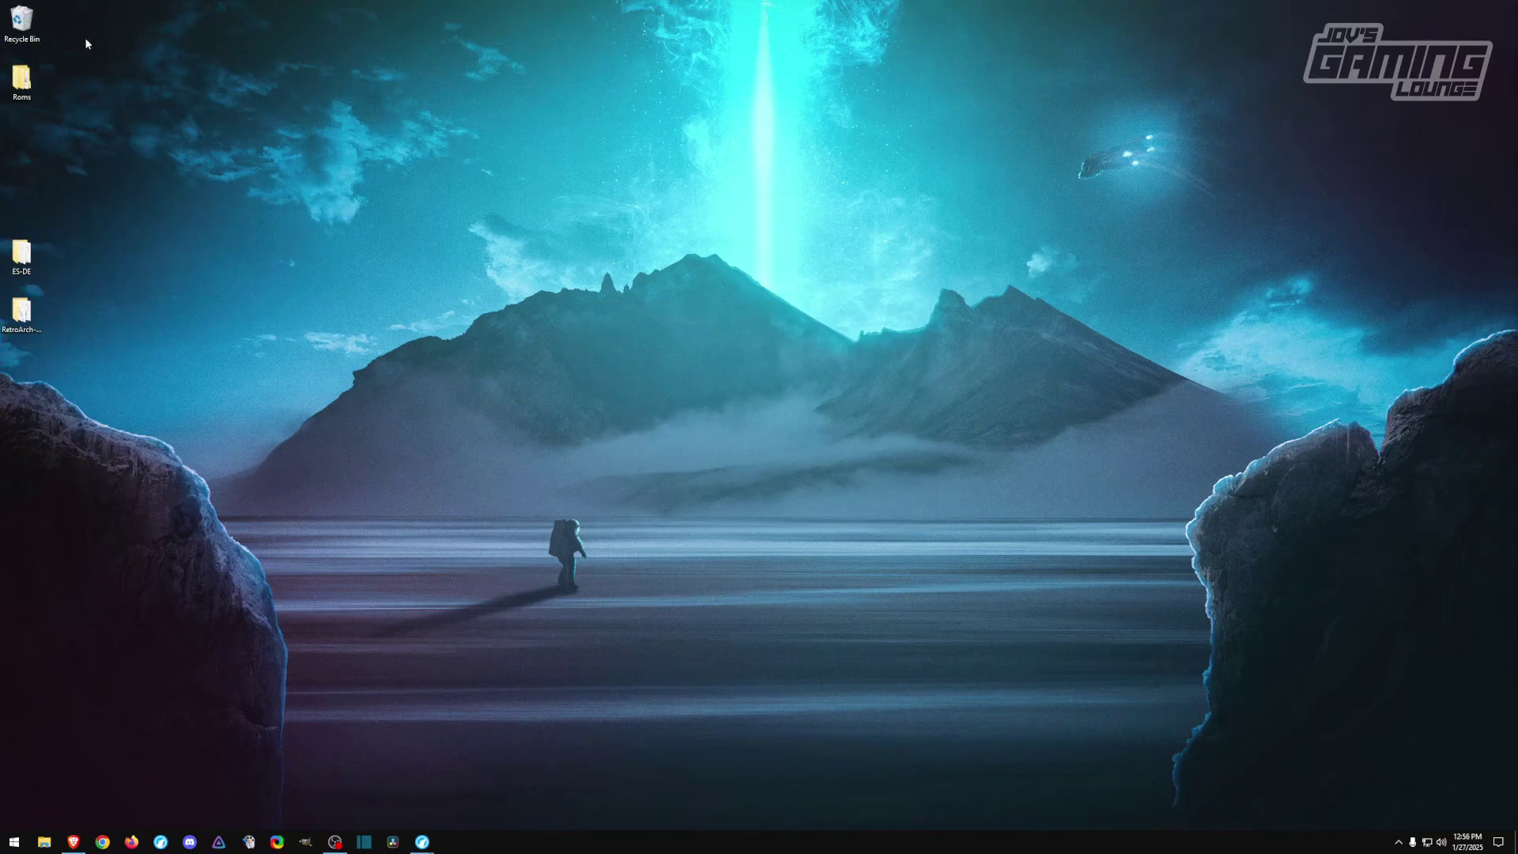
Move the extracted RetroArch-Win64 folder from the desktop into the Emulators folder inside ES-DE.
{"action": "left_click_drag", "start_coordinate": [73, 207], "coordinate": [4, 342]}
{"action": "left_click_drag", "start_coordinate": [22, 253], "coordinate": [21, 141]}
{"action": "double_click", "coordinate": [21, 141]}
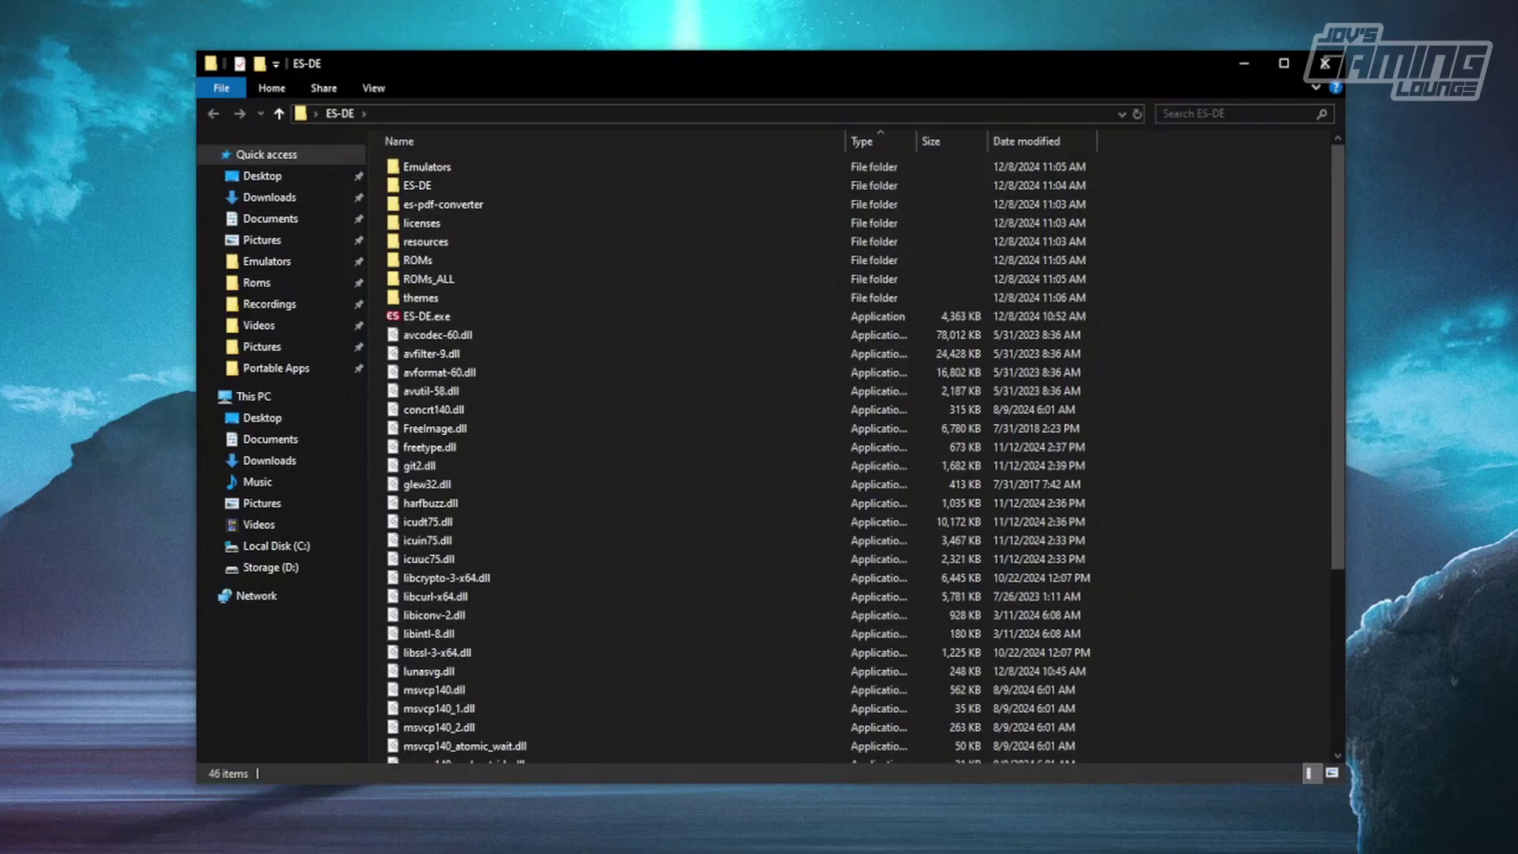
{"action": "double_click", "coordinate": [444, 169]}
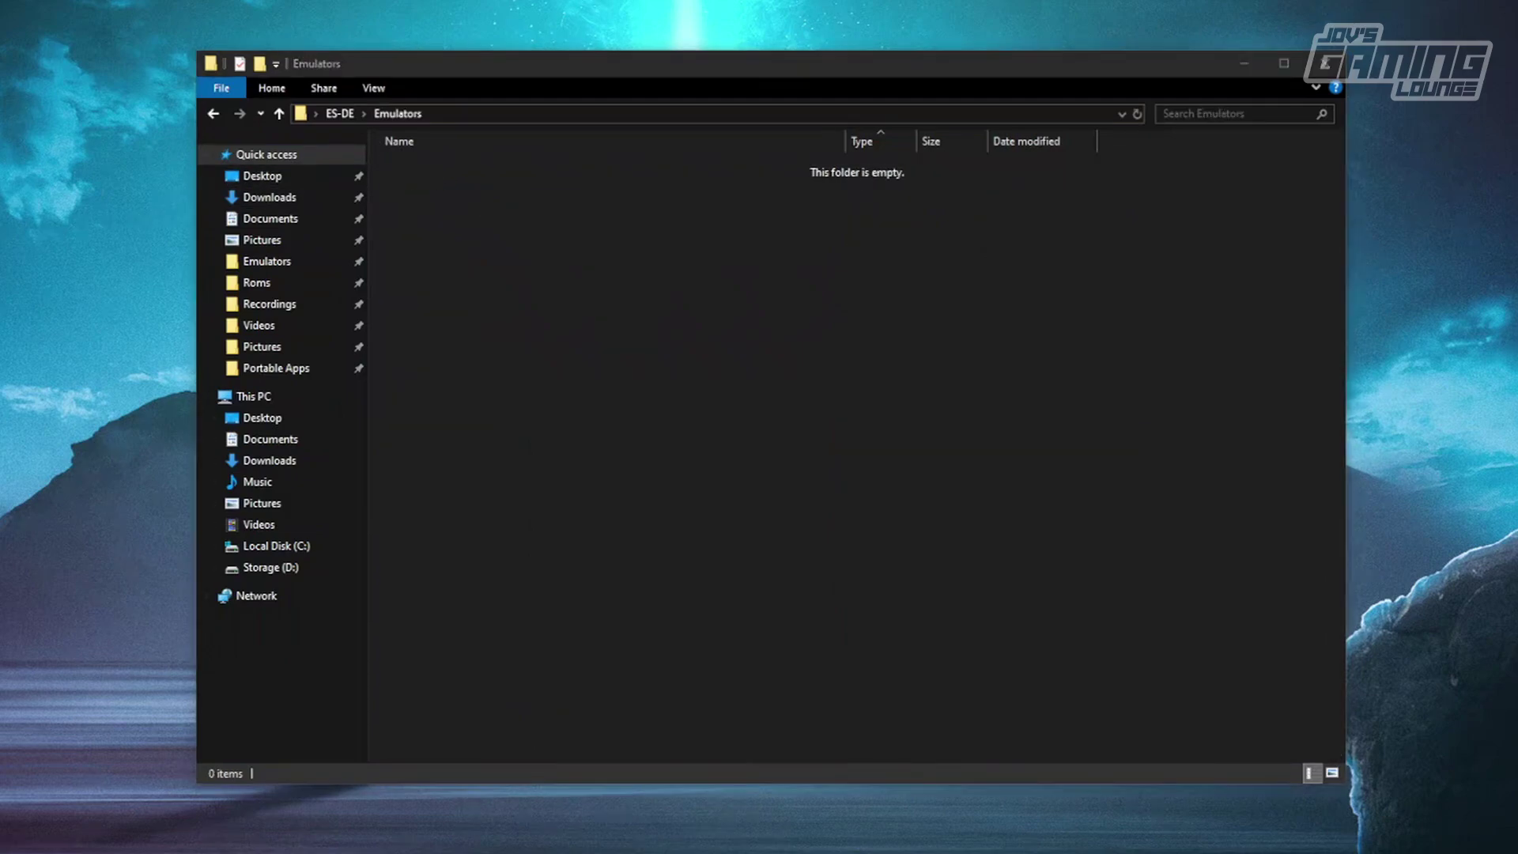
{"action": "left_click_drag", "start_coordinate": [8, 230], "coordinate": [680, 281]}
{"action": "left_click", "coordinate": [809, 428]}
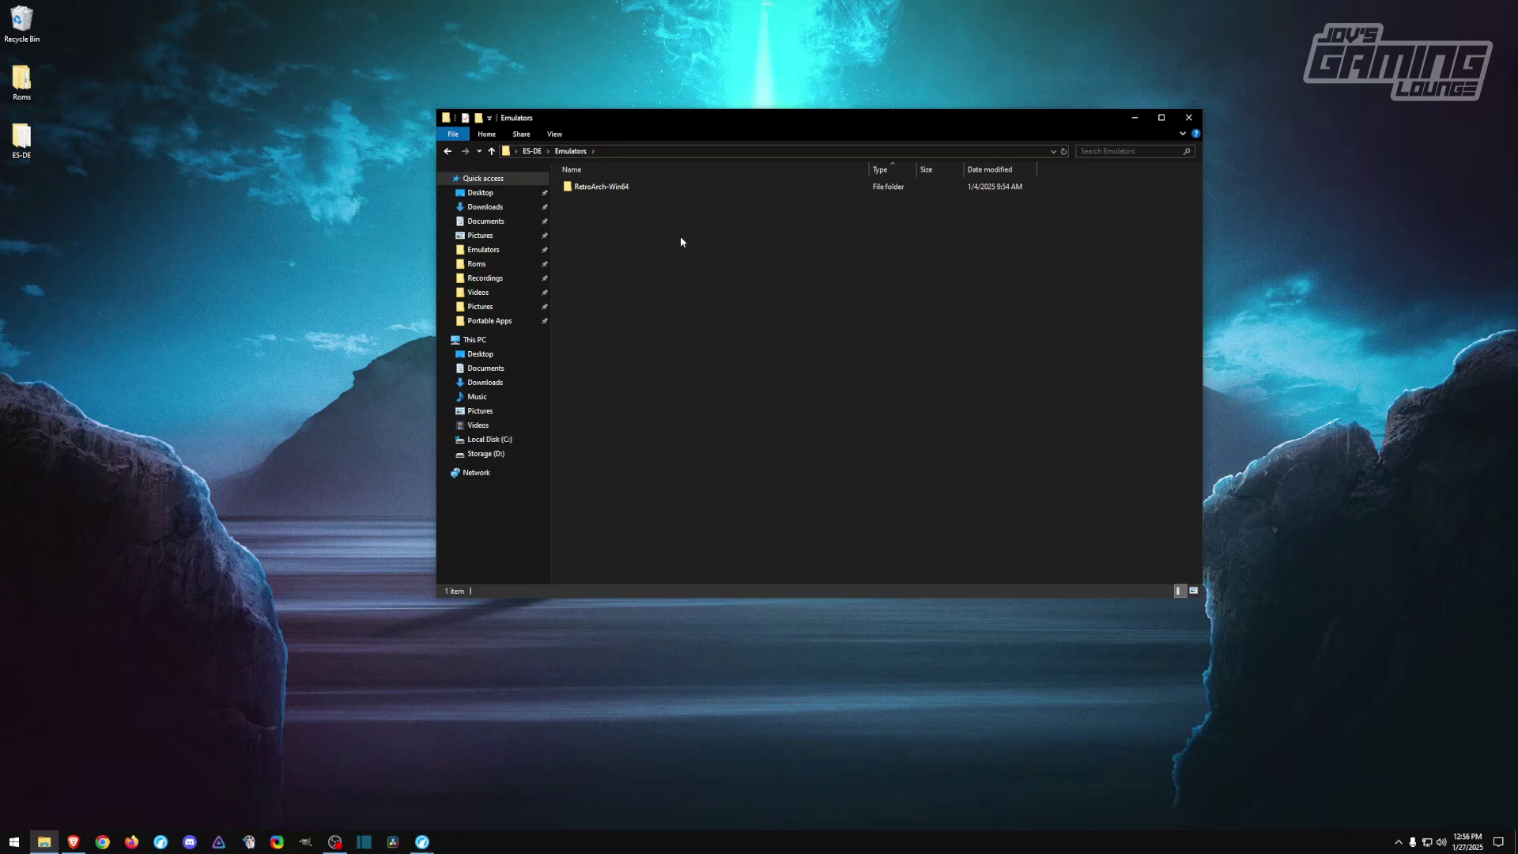
Create a folder named dc inside the system folder of RetroArch-Win64.
{"action": "double_click", "coordinate": [616, 189]}
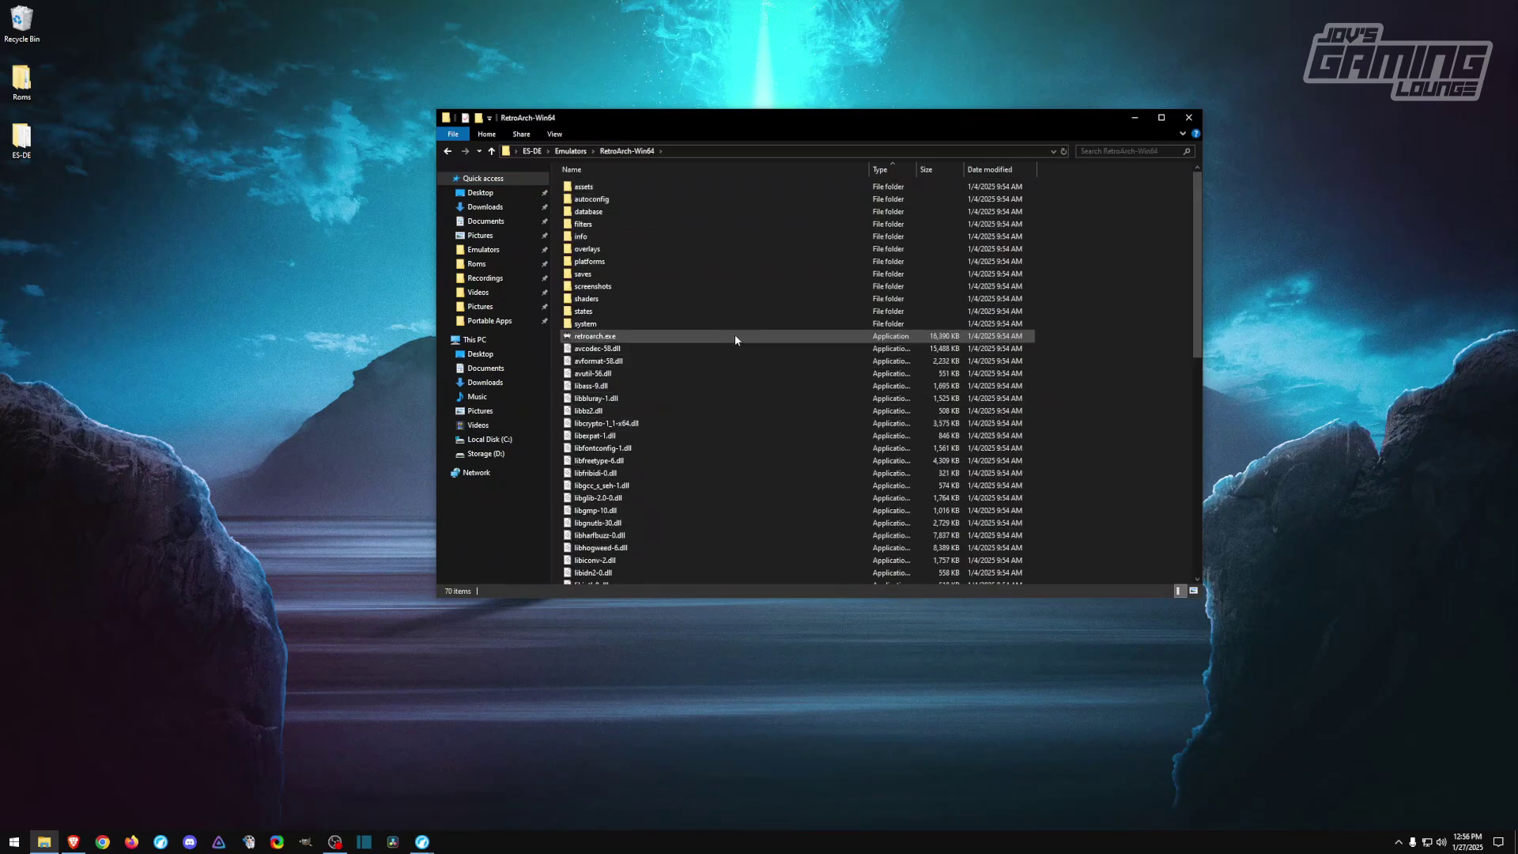
{"action": "double_click", "coordinate": [664, 323]}
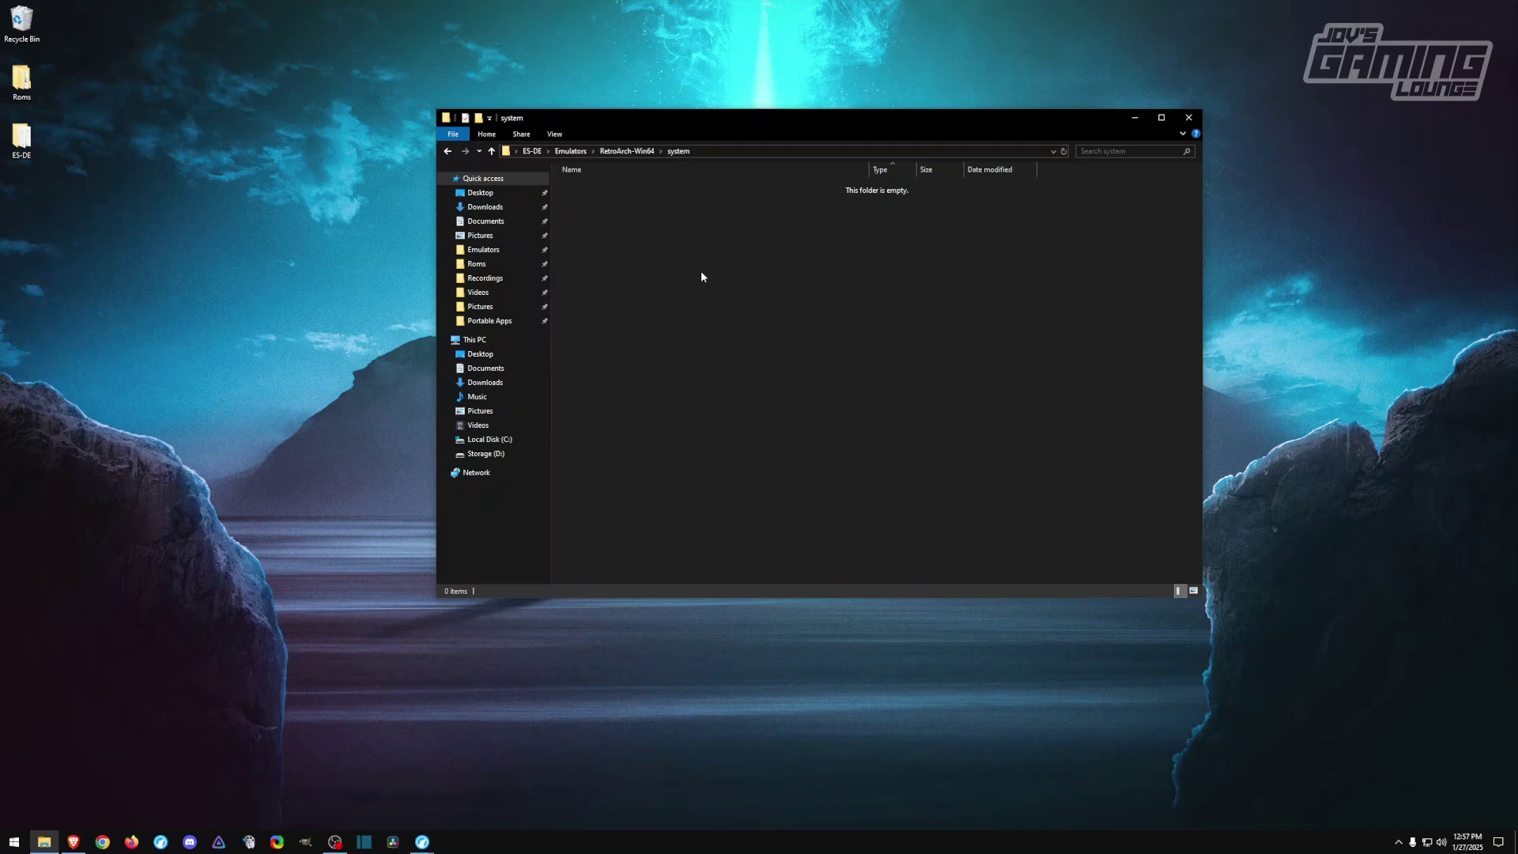
{"action": "right_click", "coordinate": [673, 258]}
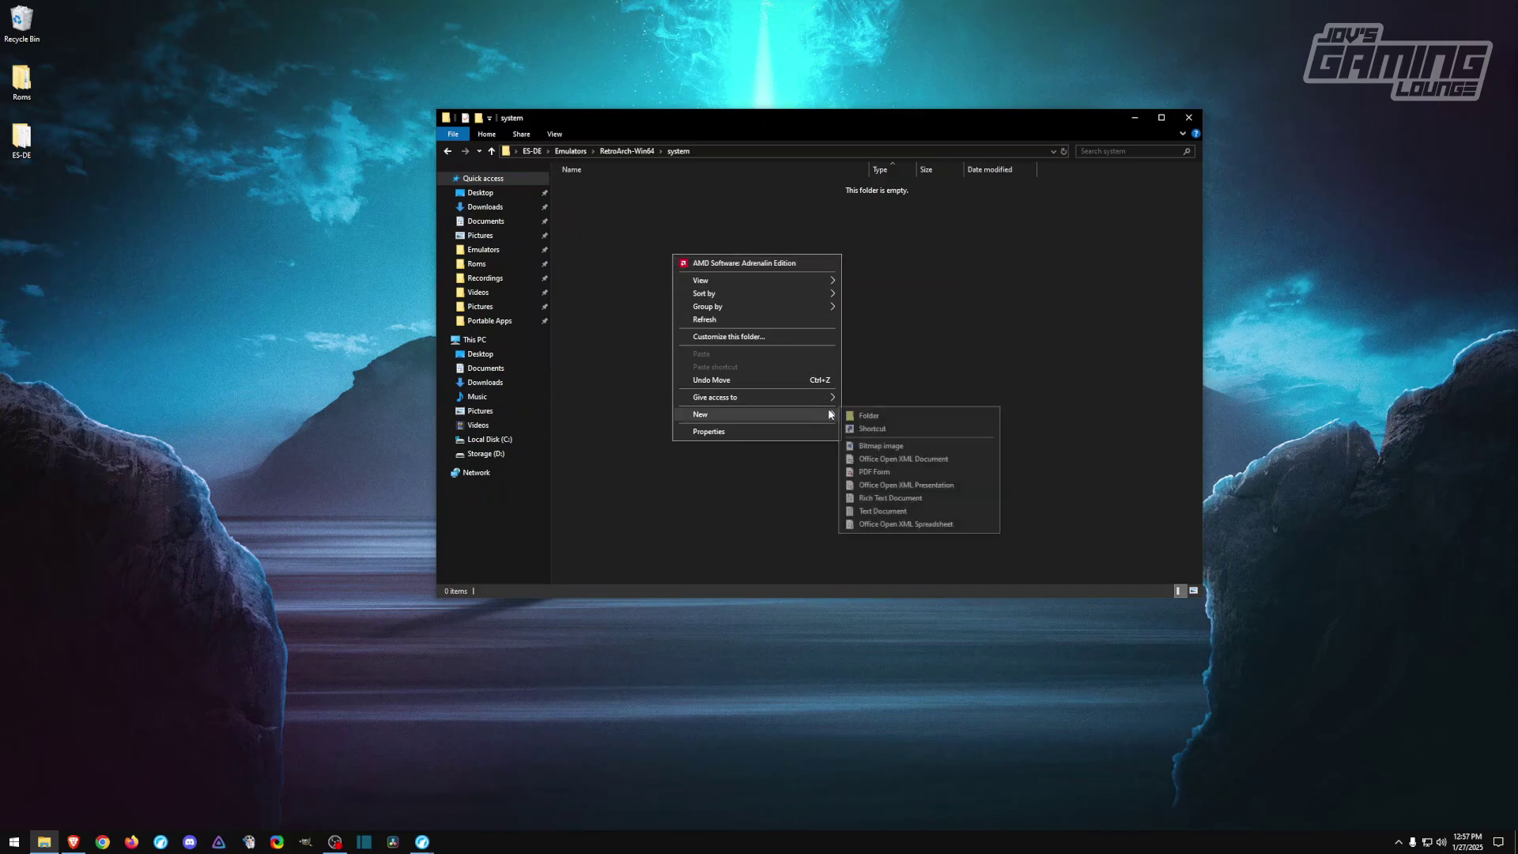
{"action": "left_click", "coordinate": [854, 415]}
{"action": "type", "text": "dc"}
{"action": "key", "text": "Return"}
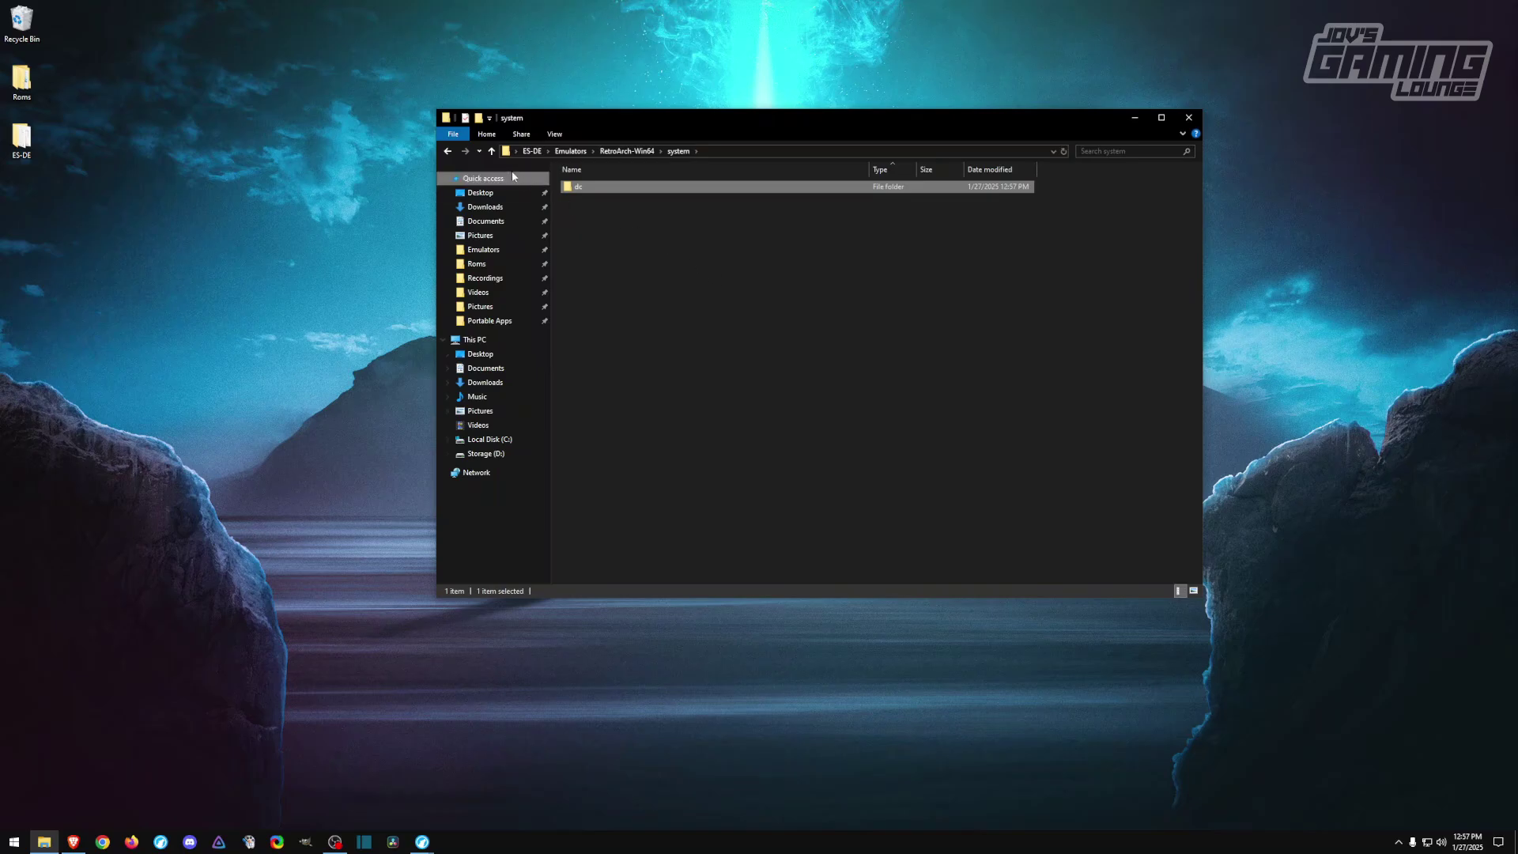
Launch retroarch.exe from the RetroArch-Win64 folder and open its Online Updater.
{"action": "left_click", "coordinate": [492, 150]}
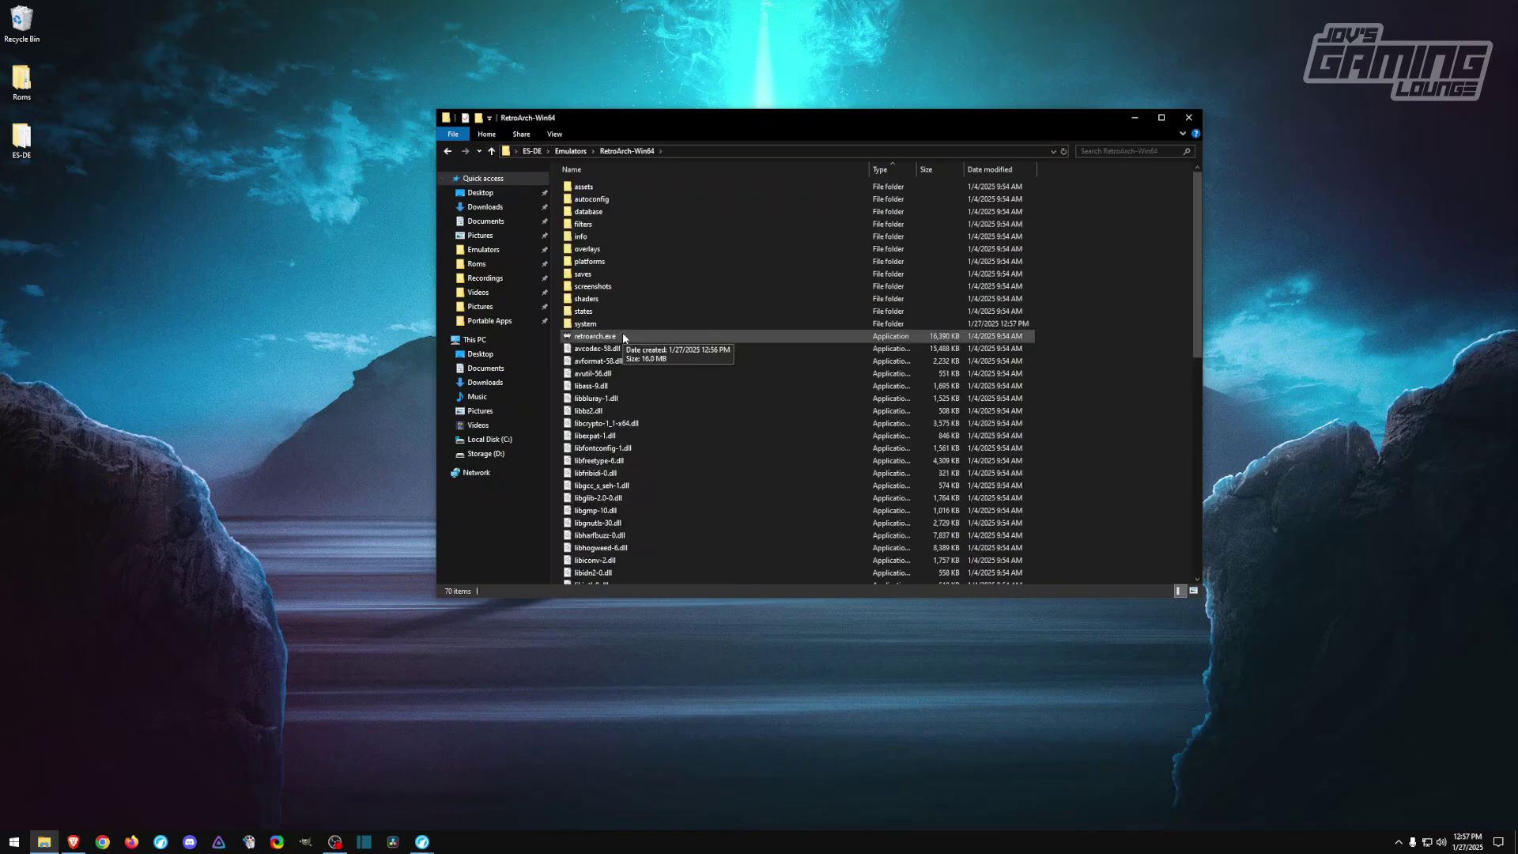
{"action": "double_click", "coordinate": [623, 337]}
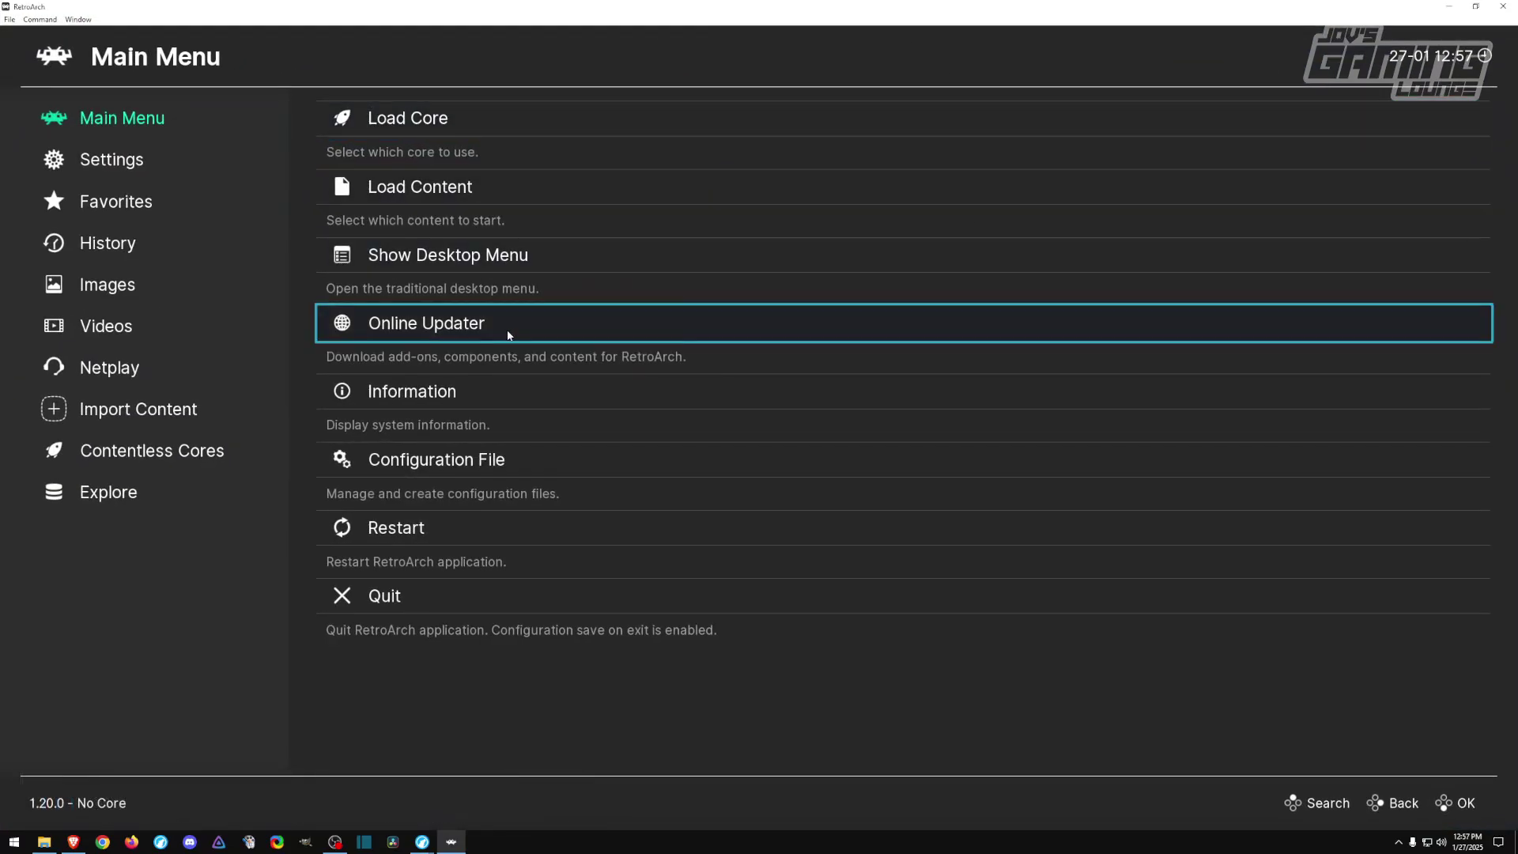
{"action": "left_click", "coordinate": [508, 335]}
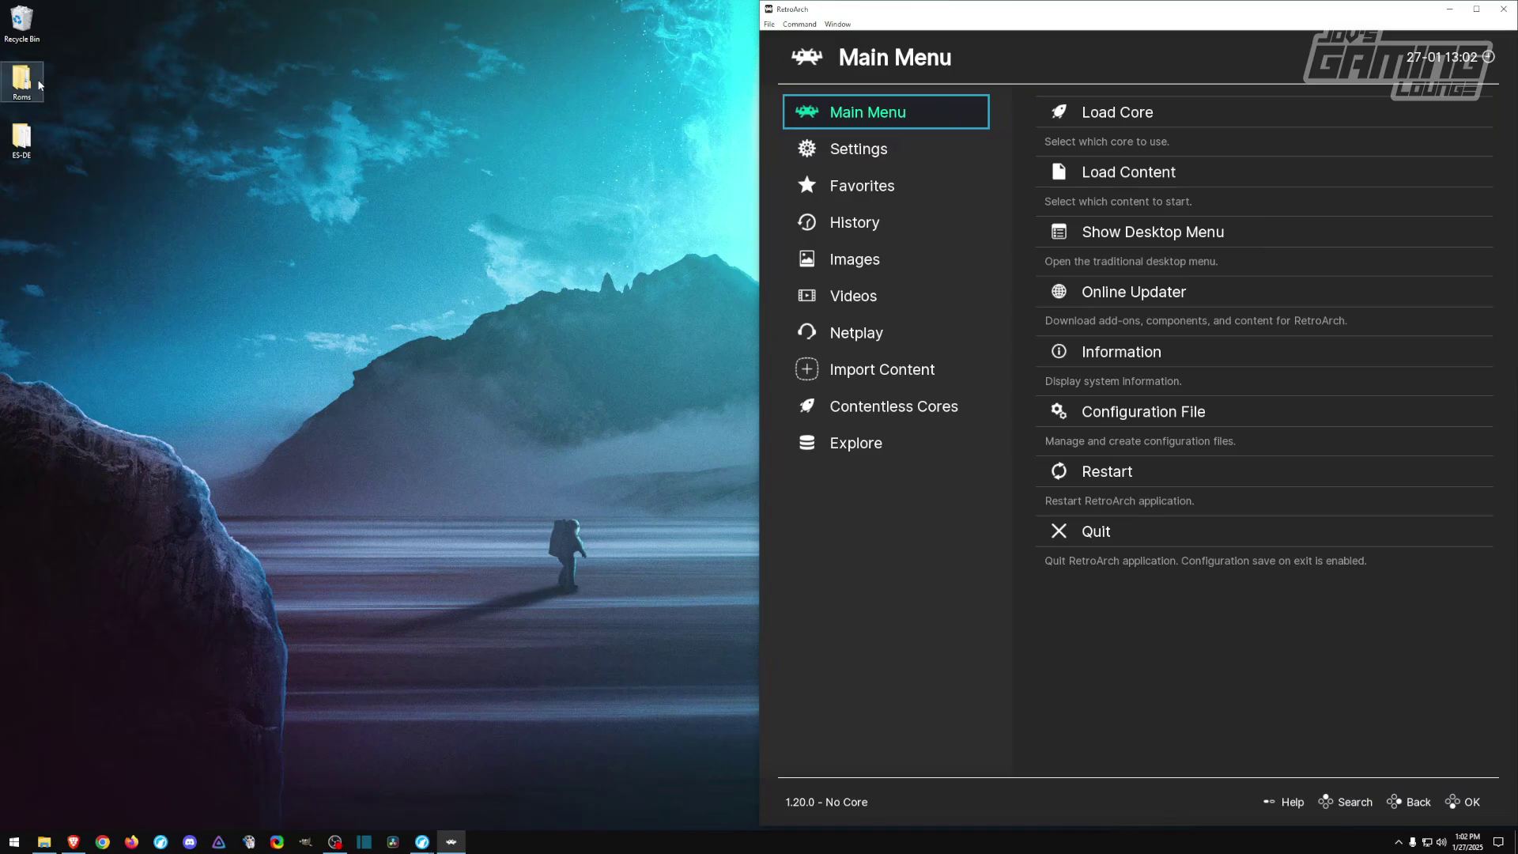
Open the desktop Roms folder alongside the RetroArch-Win64 folder window, and go up a level from RetroArch-Win64.
{"action": "double_click", "coordinate": [21, 79]}
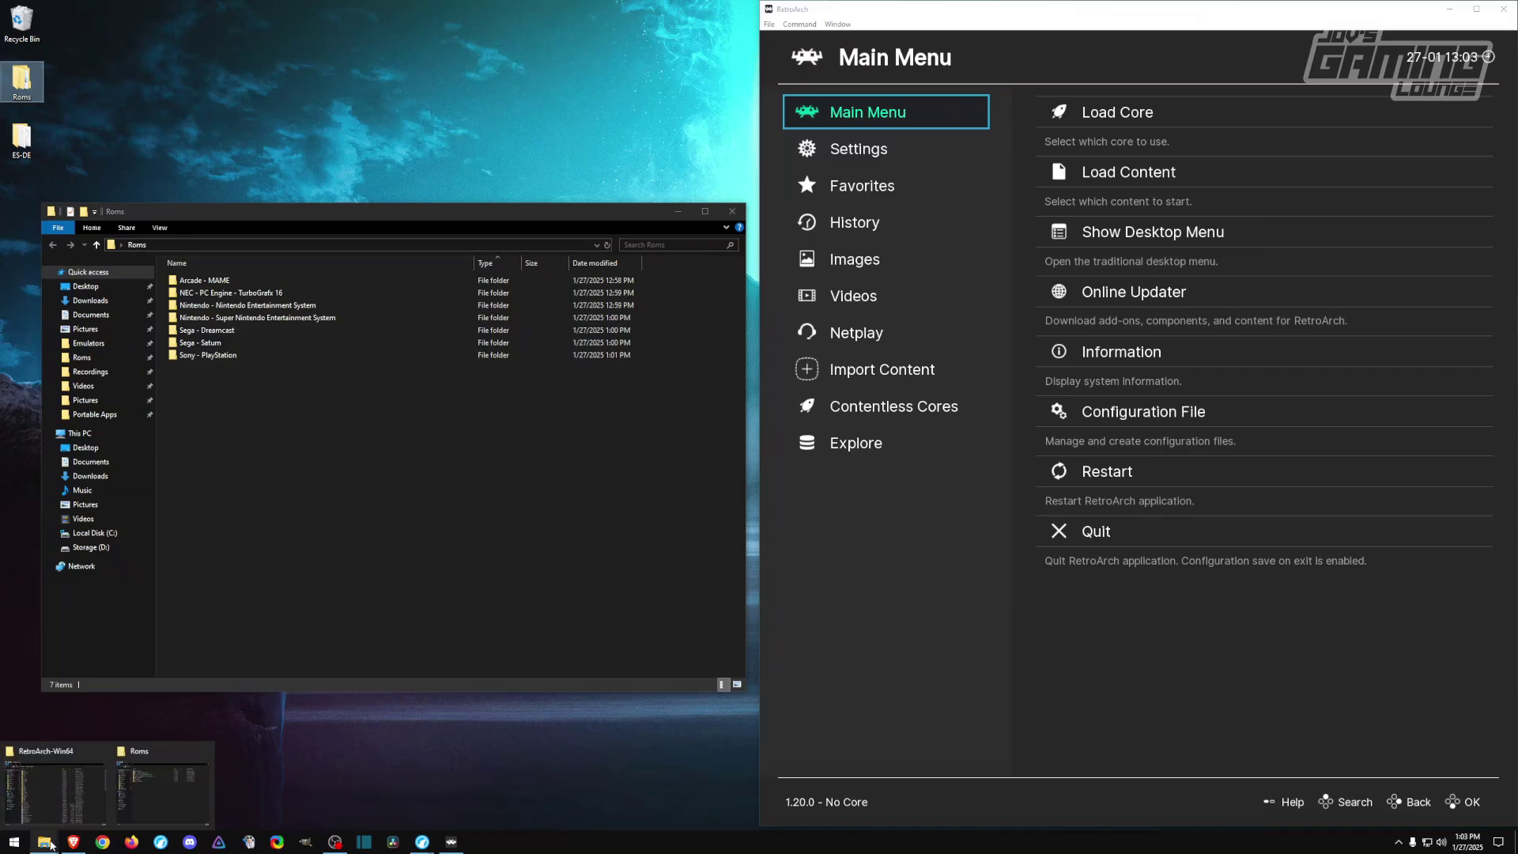
{"action": "left_click", "coordinate": [90, 800]}
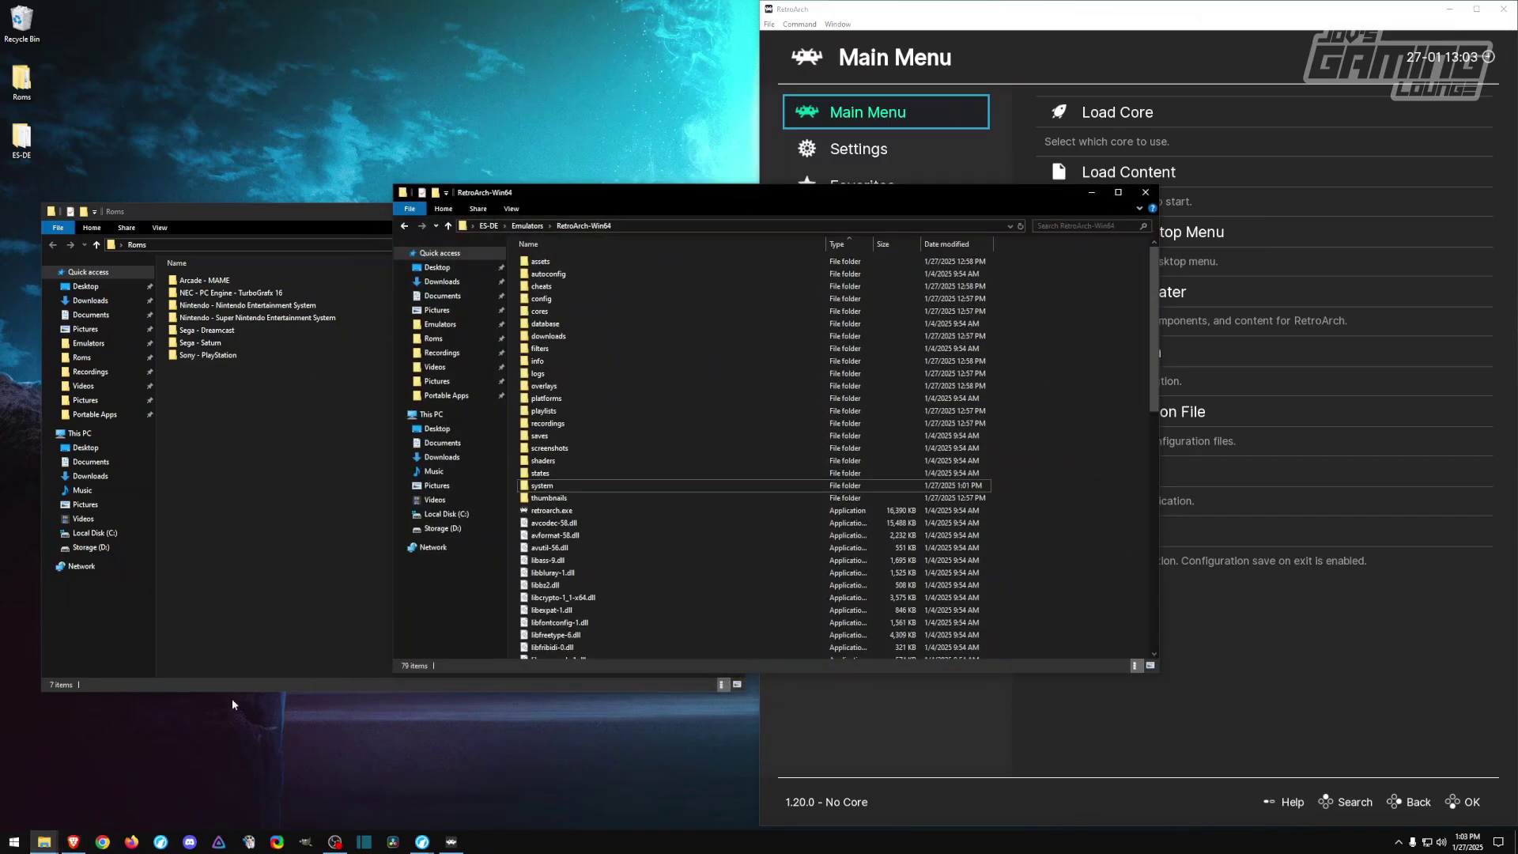
{"action": "left_click", "coordinate": [448, 226]}
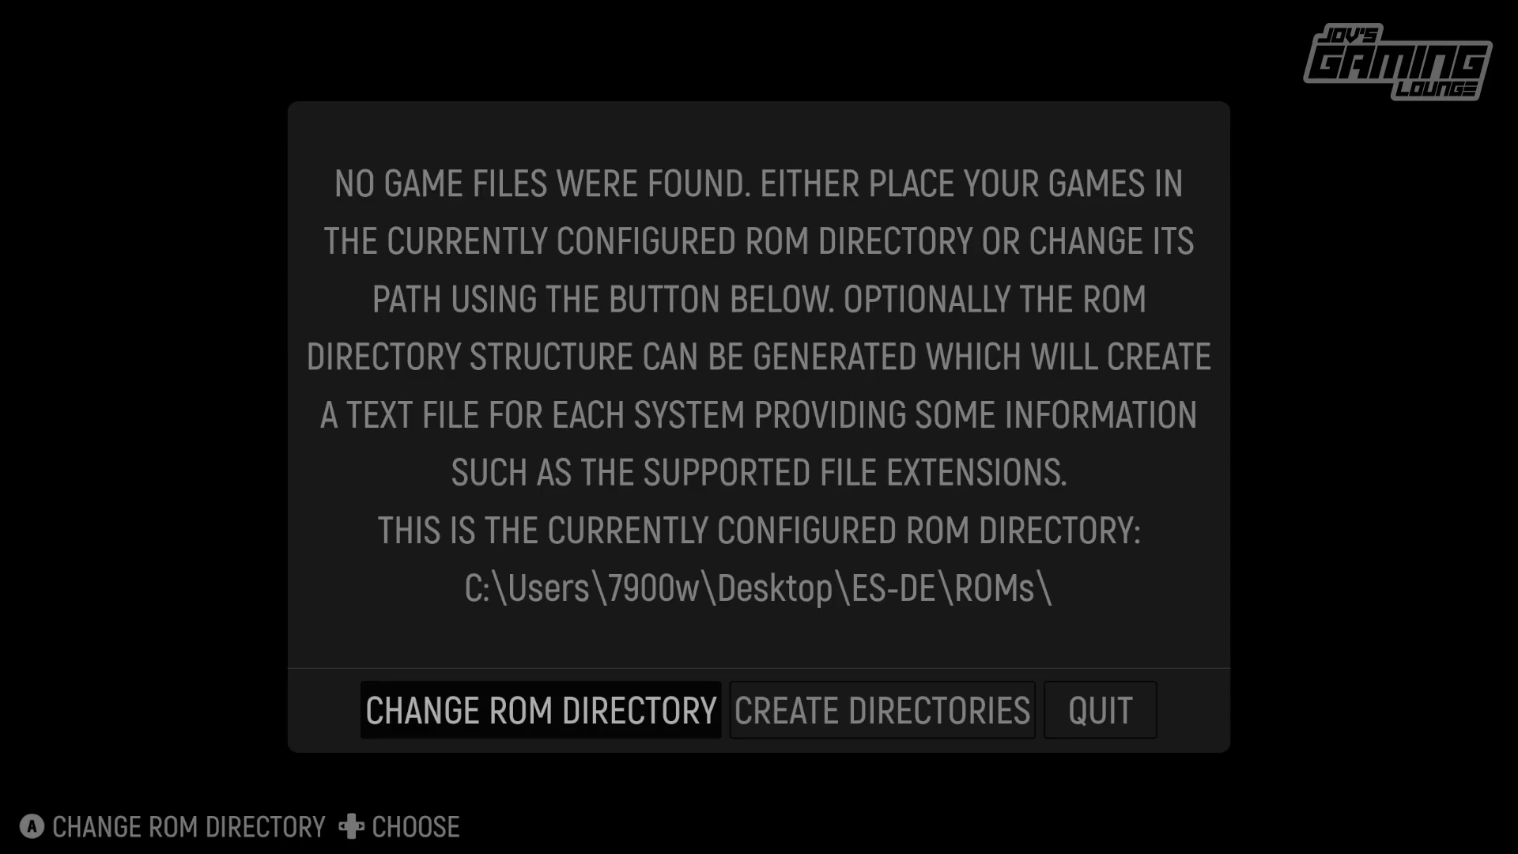
In ES-DE, create the directories for all game systems in the configured ROM directory.
{"action": "key", "text": "Right"}
{"action": "key", "text": "Return"}
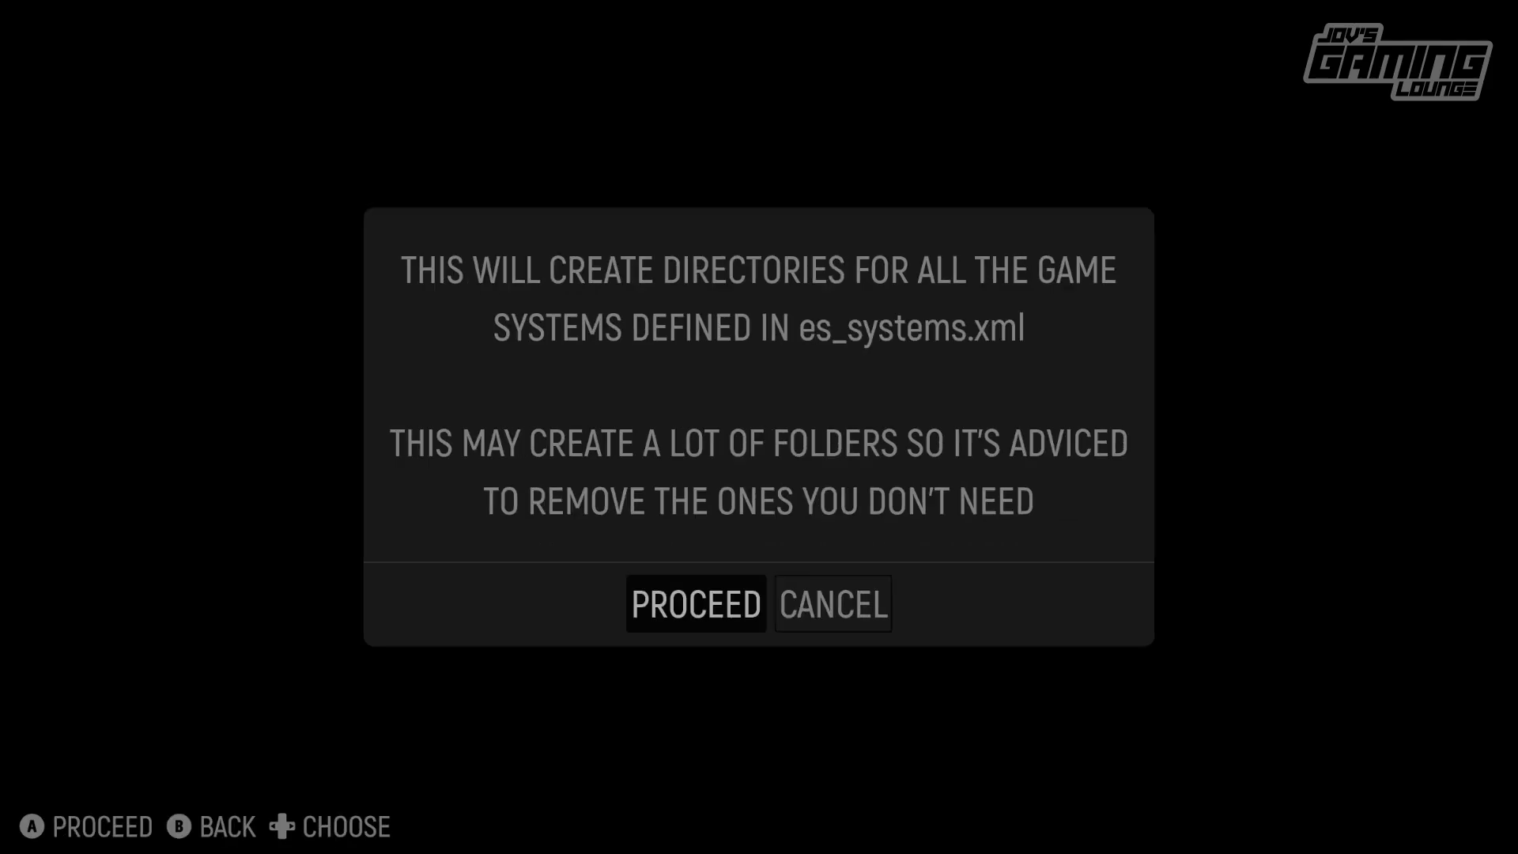
{"action": "key", "text": "Return"}
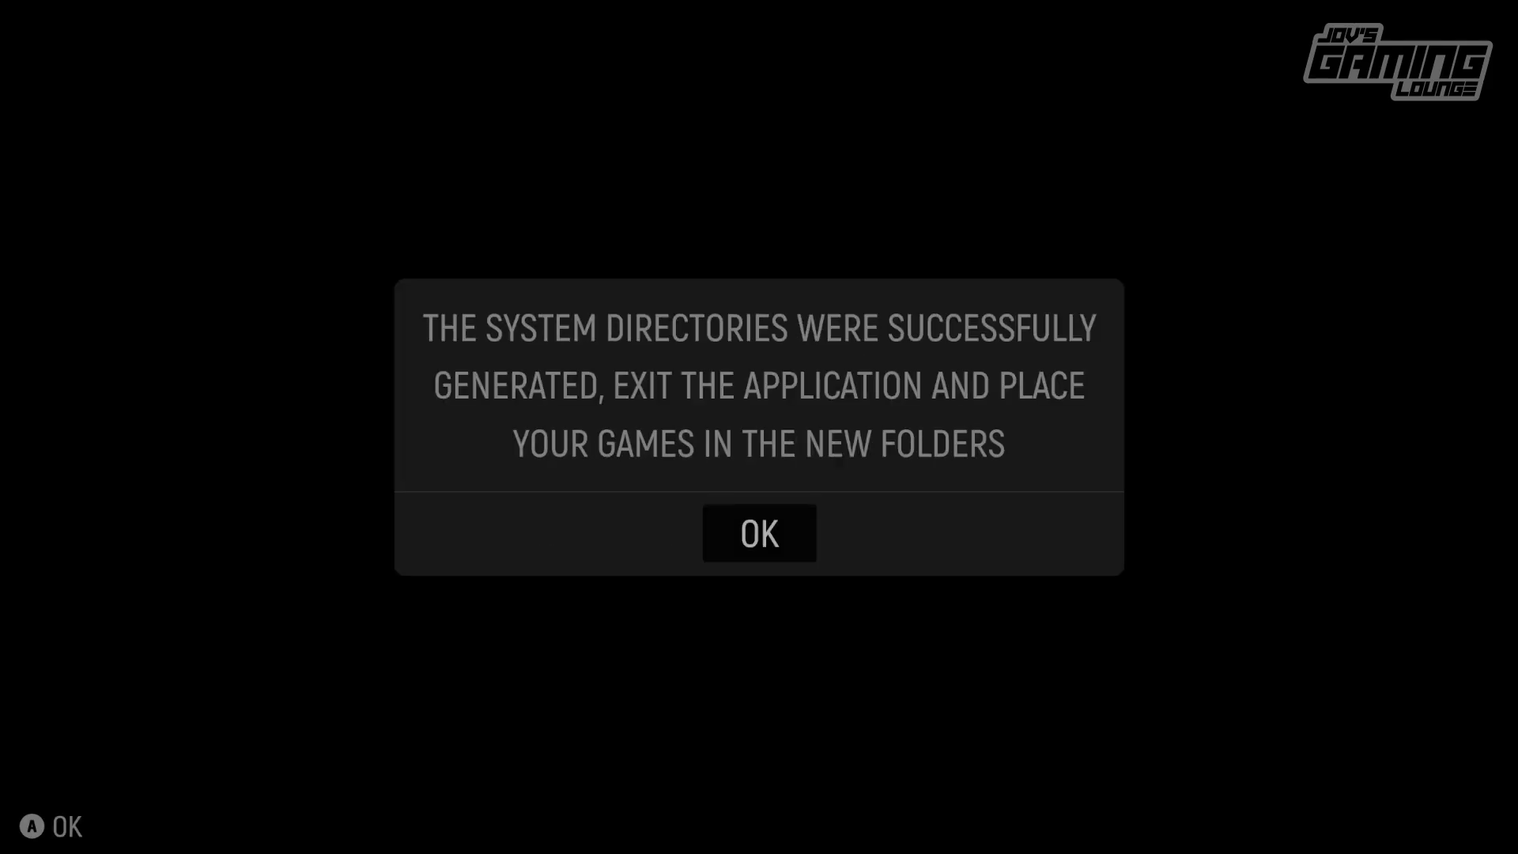
{"action": "key", "text": "Return"}
{"action": "key", "text": "Right"}
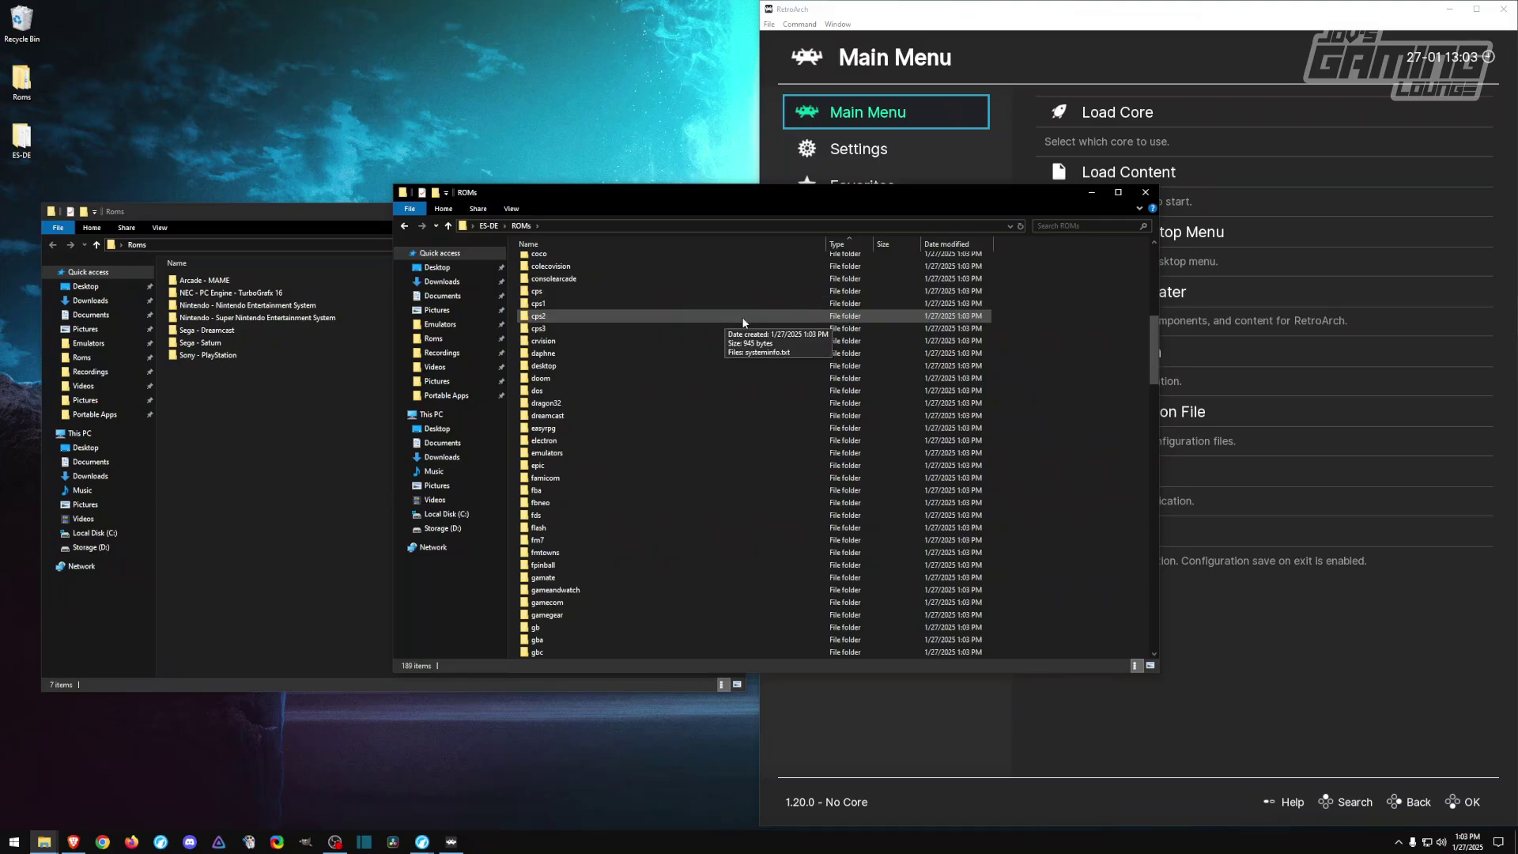
Look up the folder name for Sony PlayStation by searching systems.txt in the ES-DE ROMs folder for "playstation".
{"action": "scroll", "coordinate": [741, 316], "scroll_direction": "down", "scroll_amount": 20}
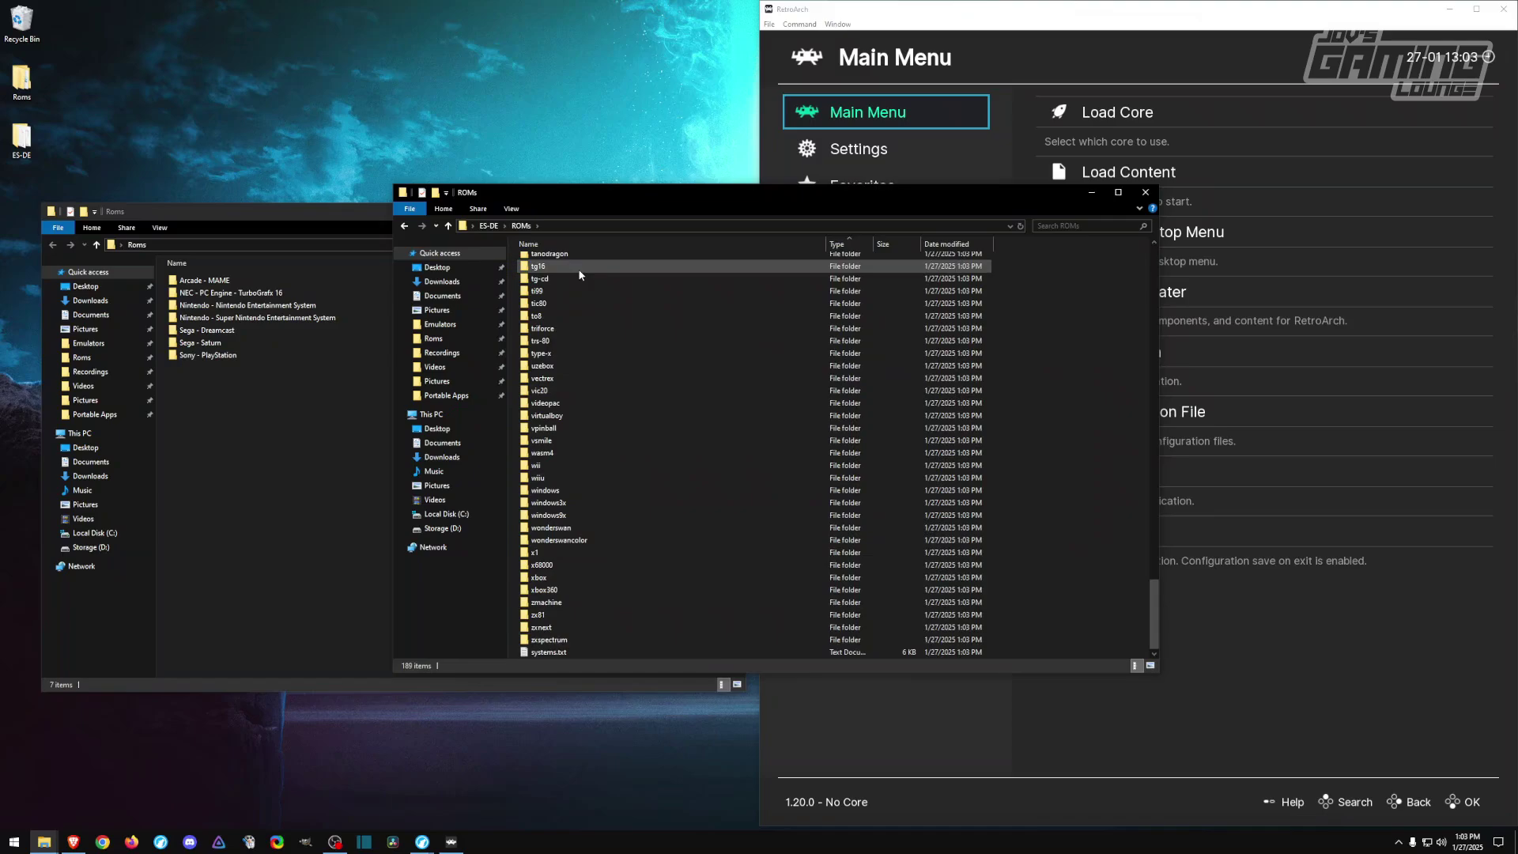
{"action": "double_click", "coordinate": [548, 652]}
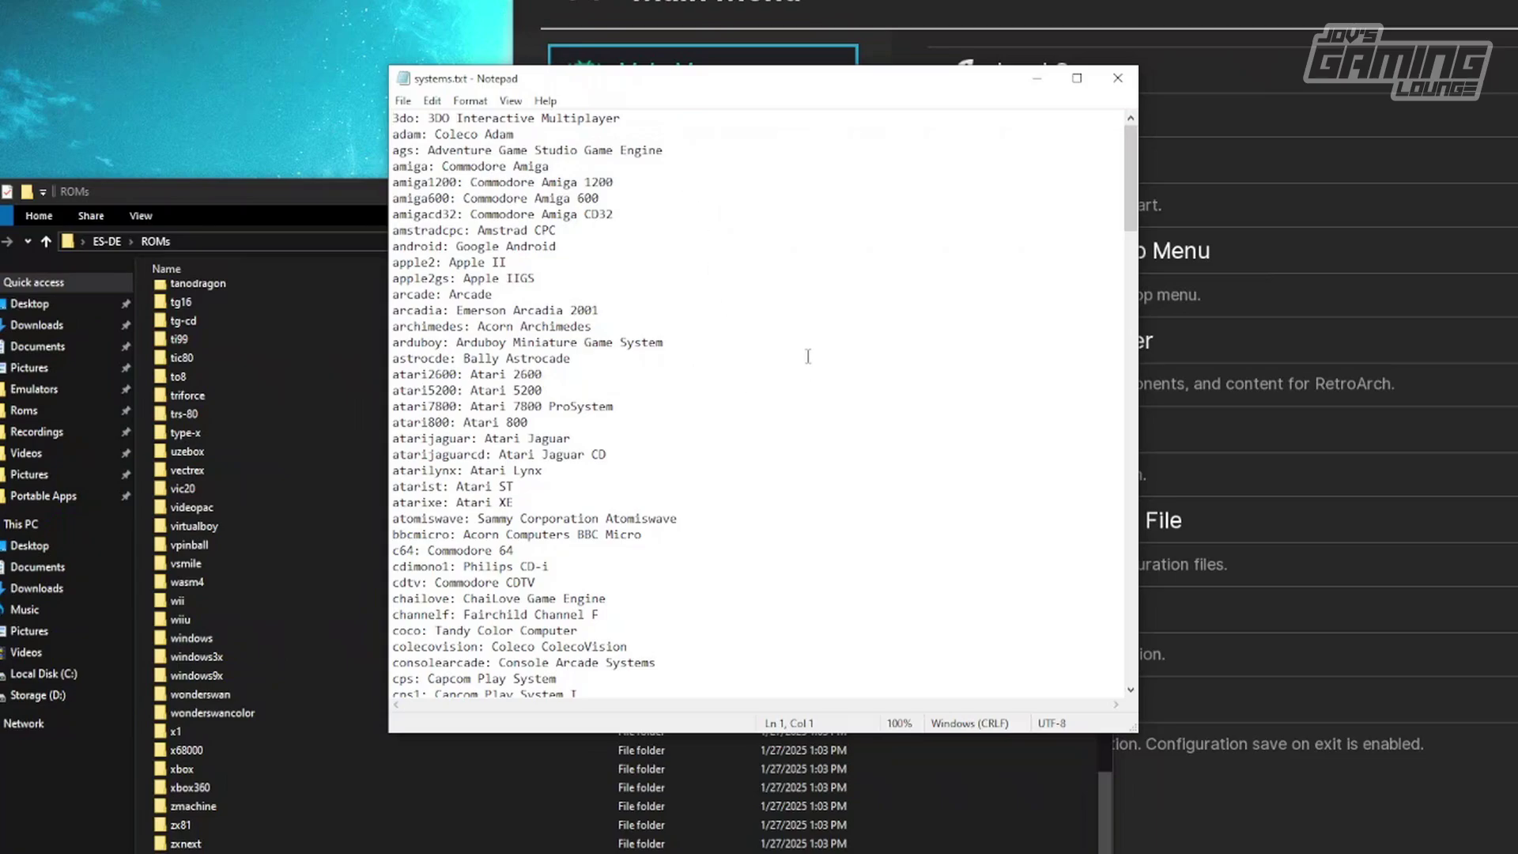
{"action": "left_click", "coordinate": [838, 352]}
{"action": "key", "text": "ctrl+f"}
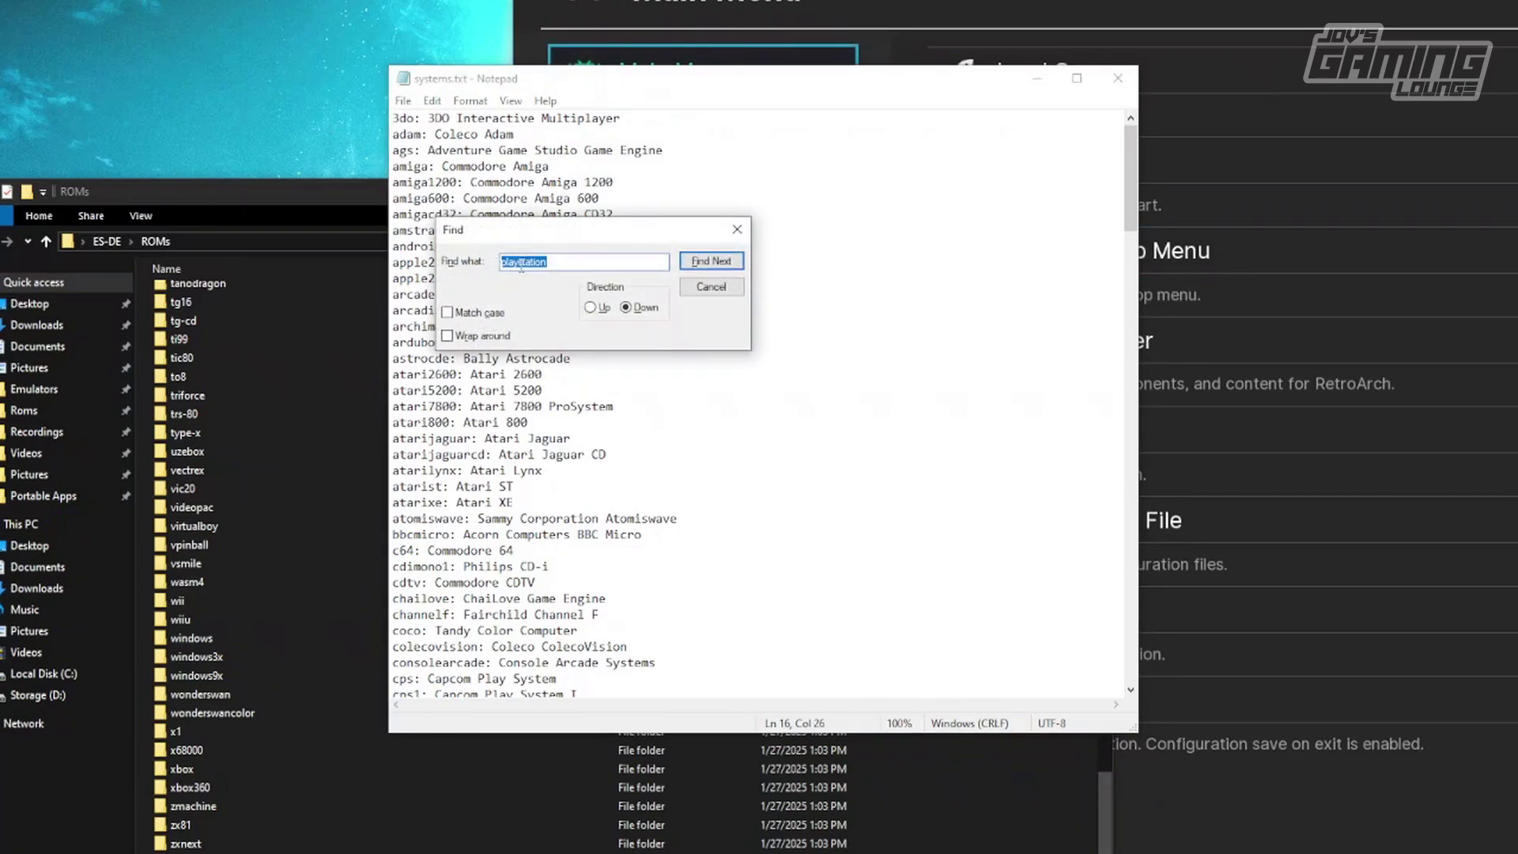
{"action": "left_click_drag", "start_coordinate": [612, 241], "coordinate": [870, 241]}
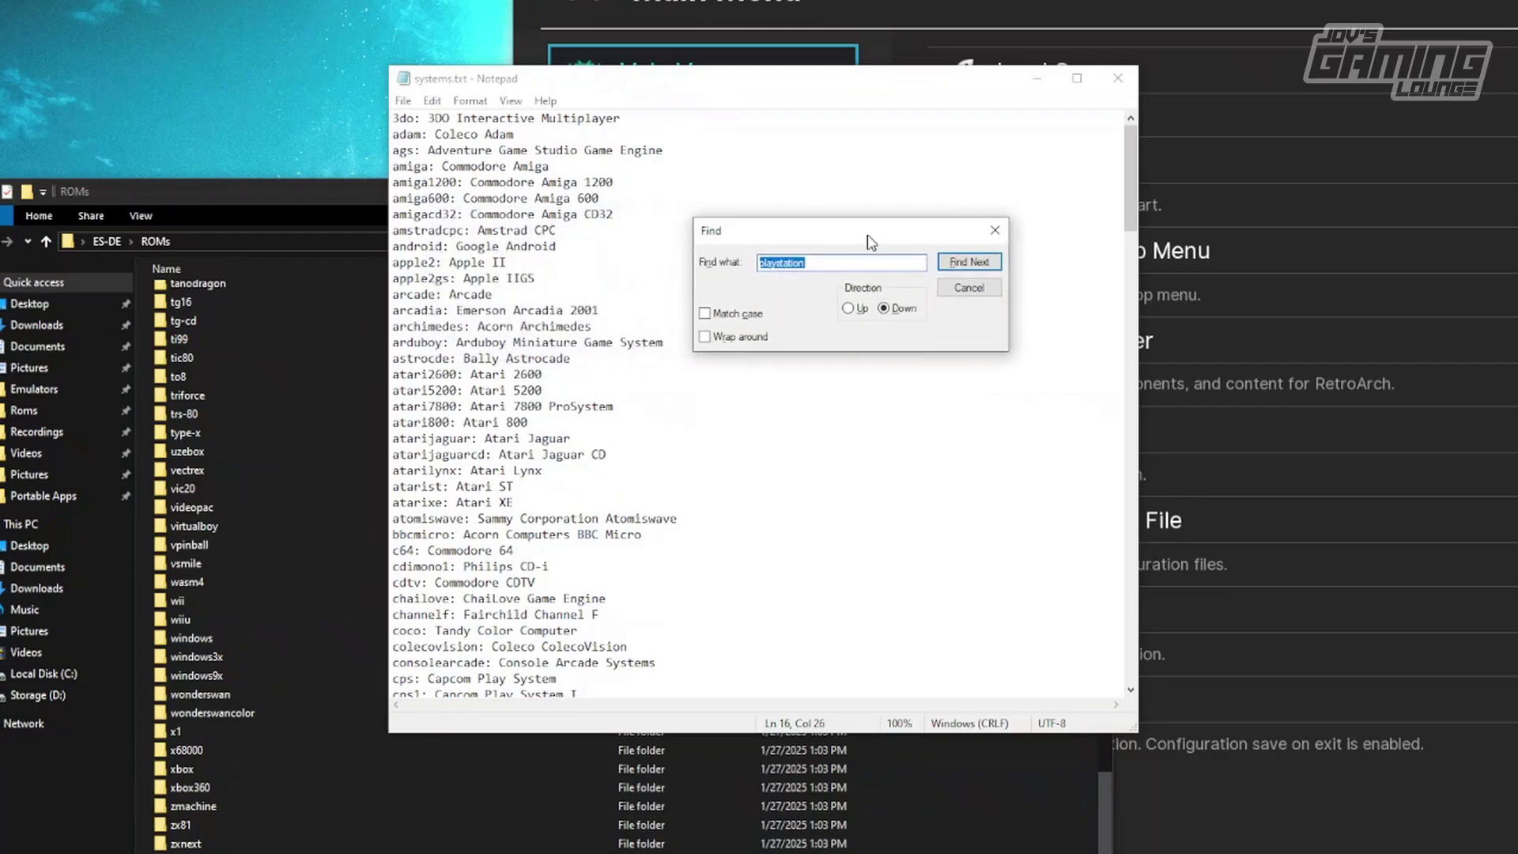
{"action": "left_click", "coordinate": [969, 261]}
{"action": "scroll", "coordinate": [591, 569], "scroll_direction": "down", "scroll_amount": 3}
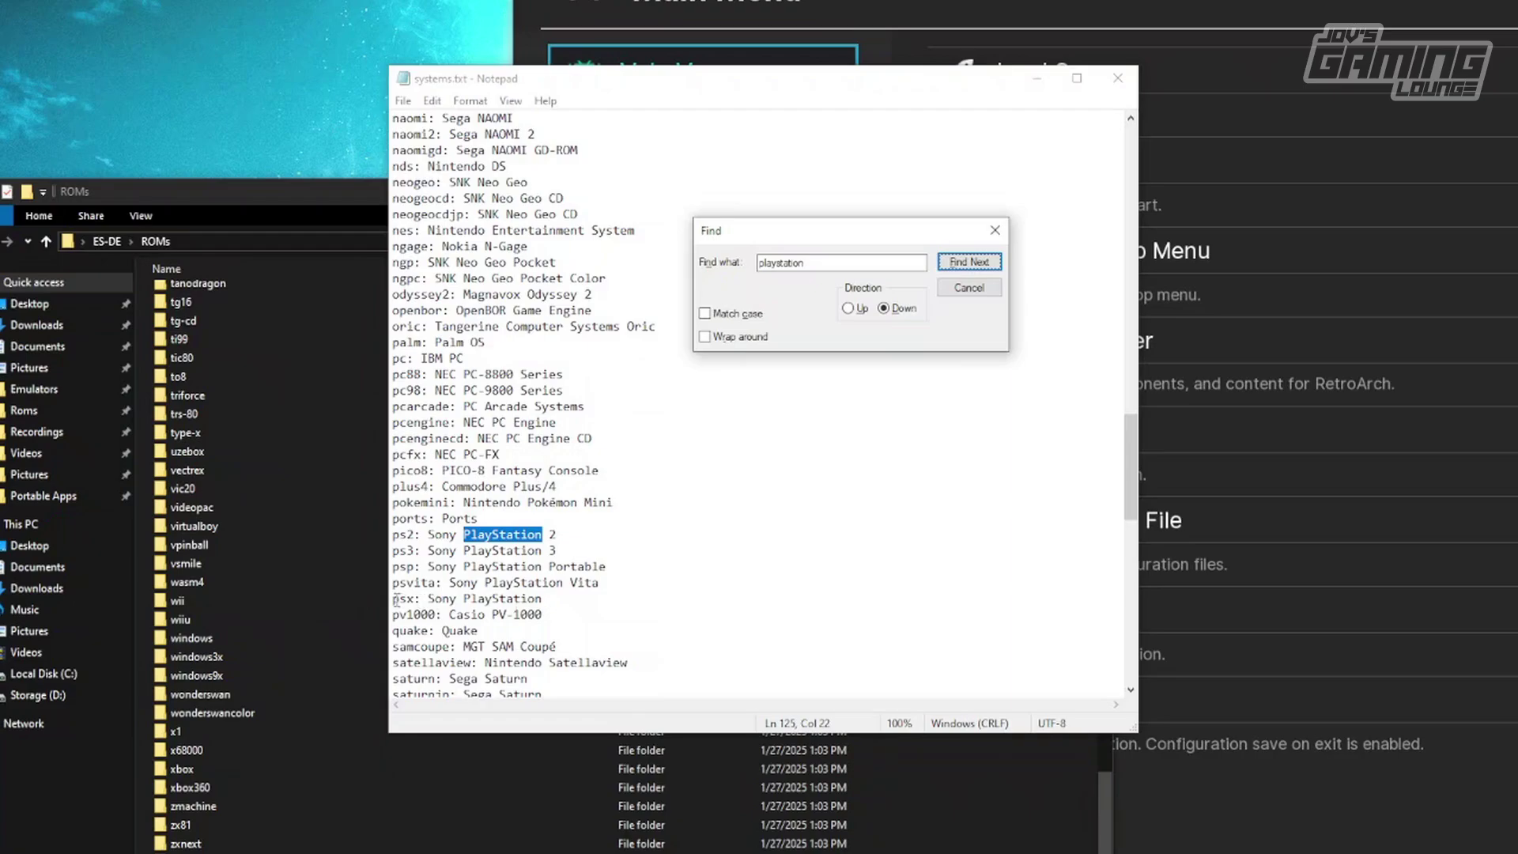
{"action": "left_click_drag", "start_coordinate": [394, 600], "coordinate": [544, 600]}
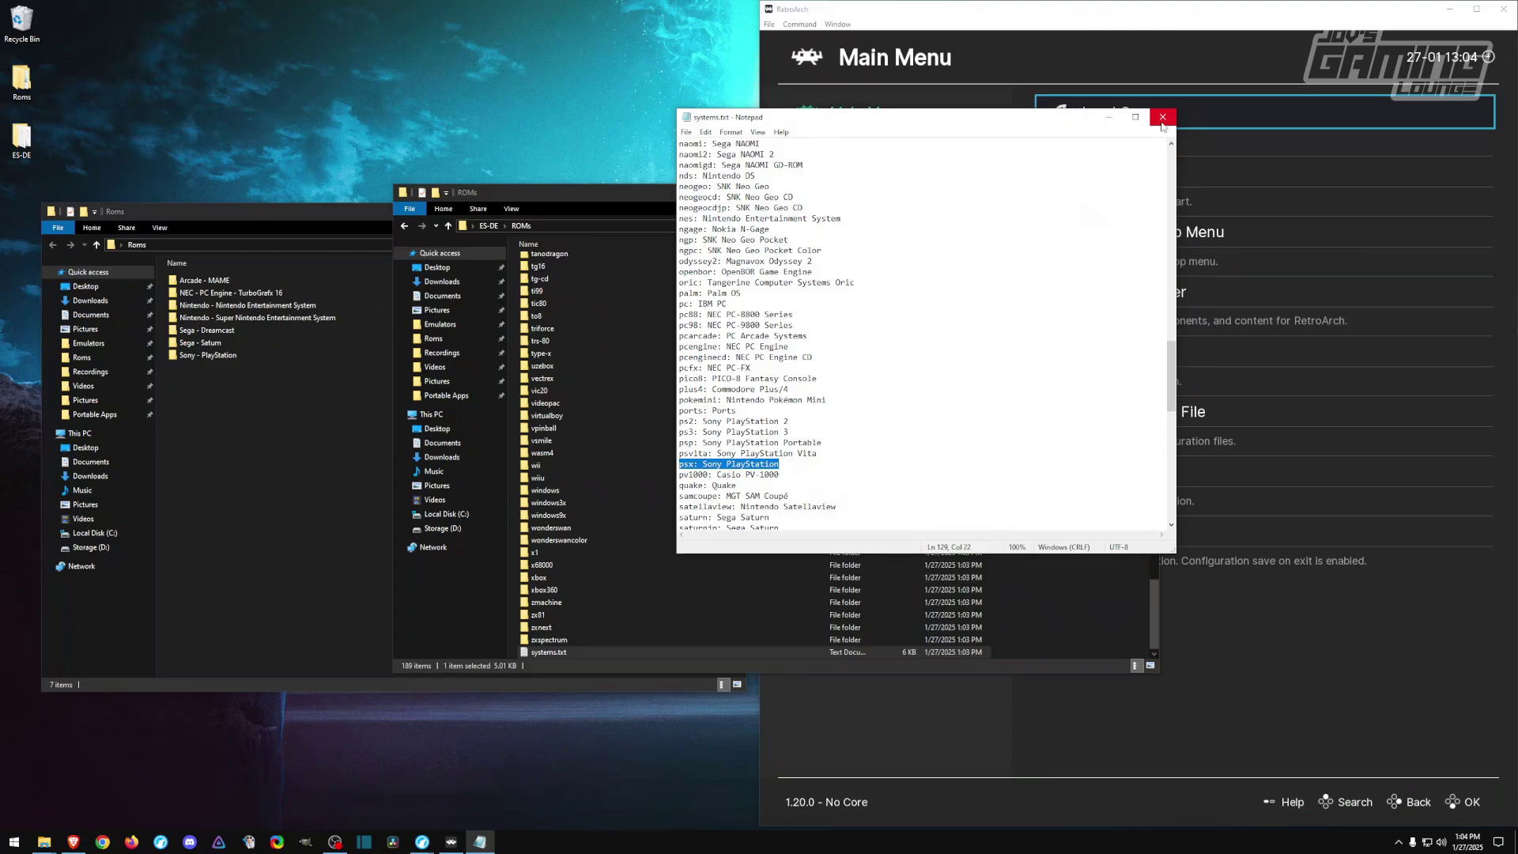
{"action": "left_click", "coordinate": [1118, 78]}
Move the game archive from the Arcade - MAME folder into the mame folder of the ES-DE ROMs directory.
{"action": "left_click", "coordinate": [226, 286]}
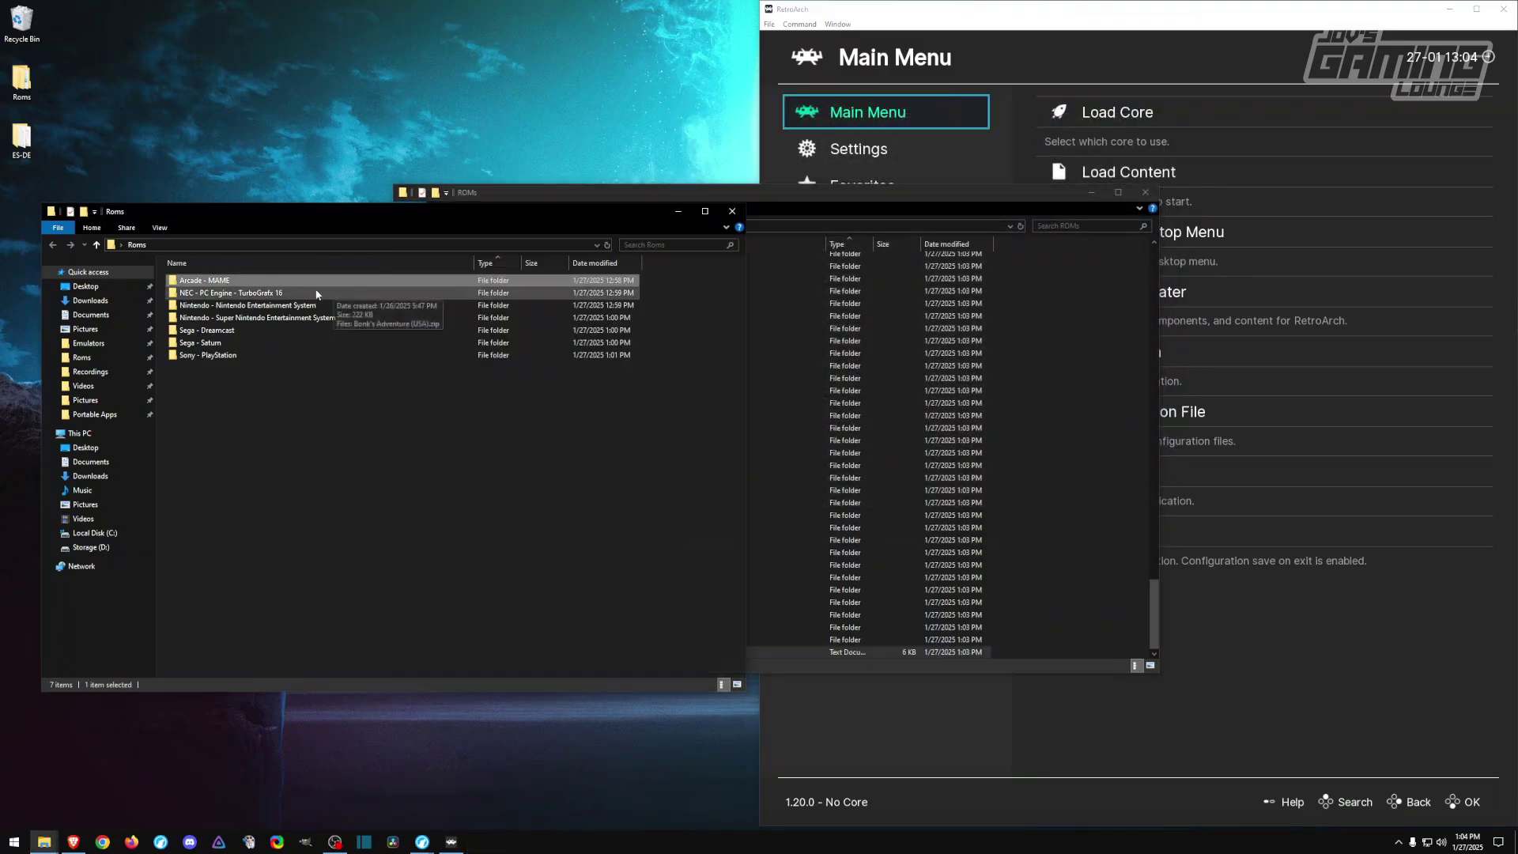
{"action": "left_click_drag", "start_coordinate": [411, 192], "coordinate": [682, 163]}
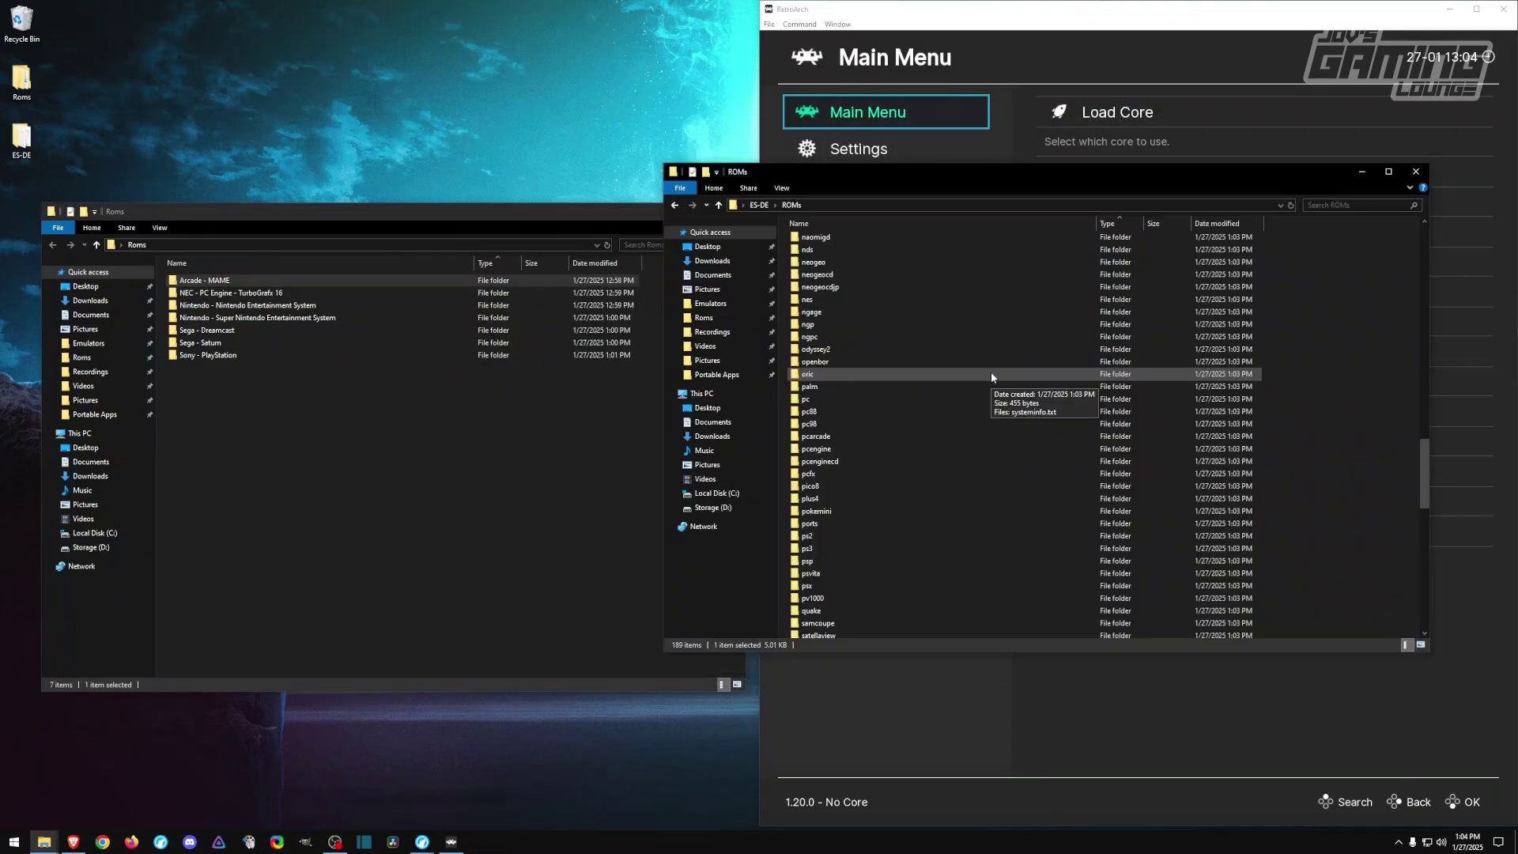
{"action": "scroll", "coordinate": [988, 371], "scroll_direction": "up", "scroll_amount": 8}
{"action": "double_click", "coordinate": [839, 247]}
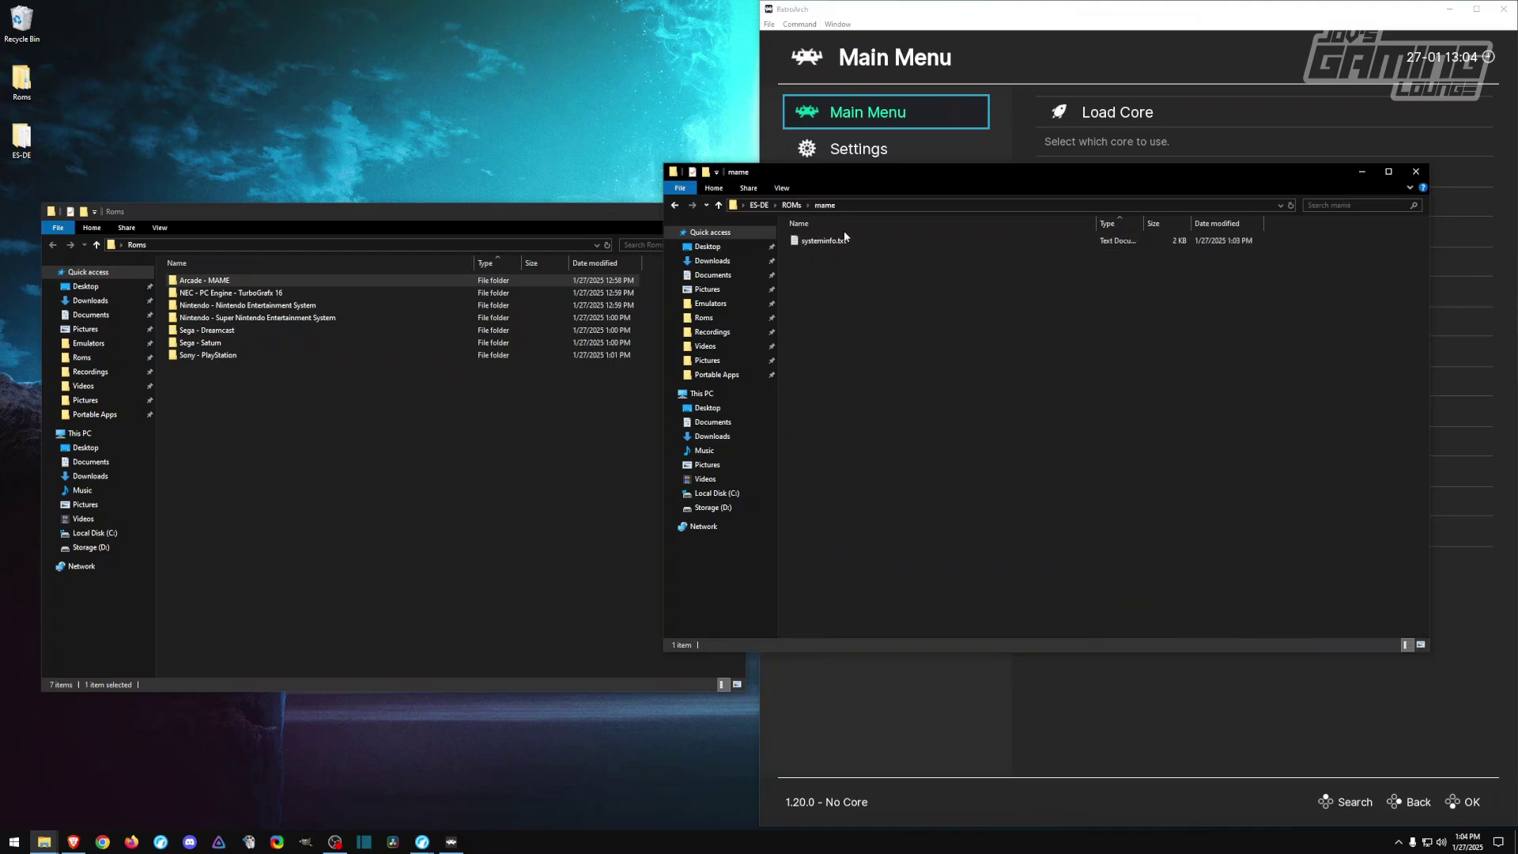
{"action": "double_click", "coordinate": [204, 280]}
{"action": "left_click_drag", "start_coordinate": [199, 280], "coordinate": [1177, 384]}
{"action": "left_click", "coordinate": [952, 281]}
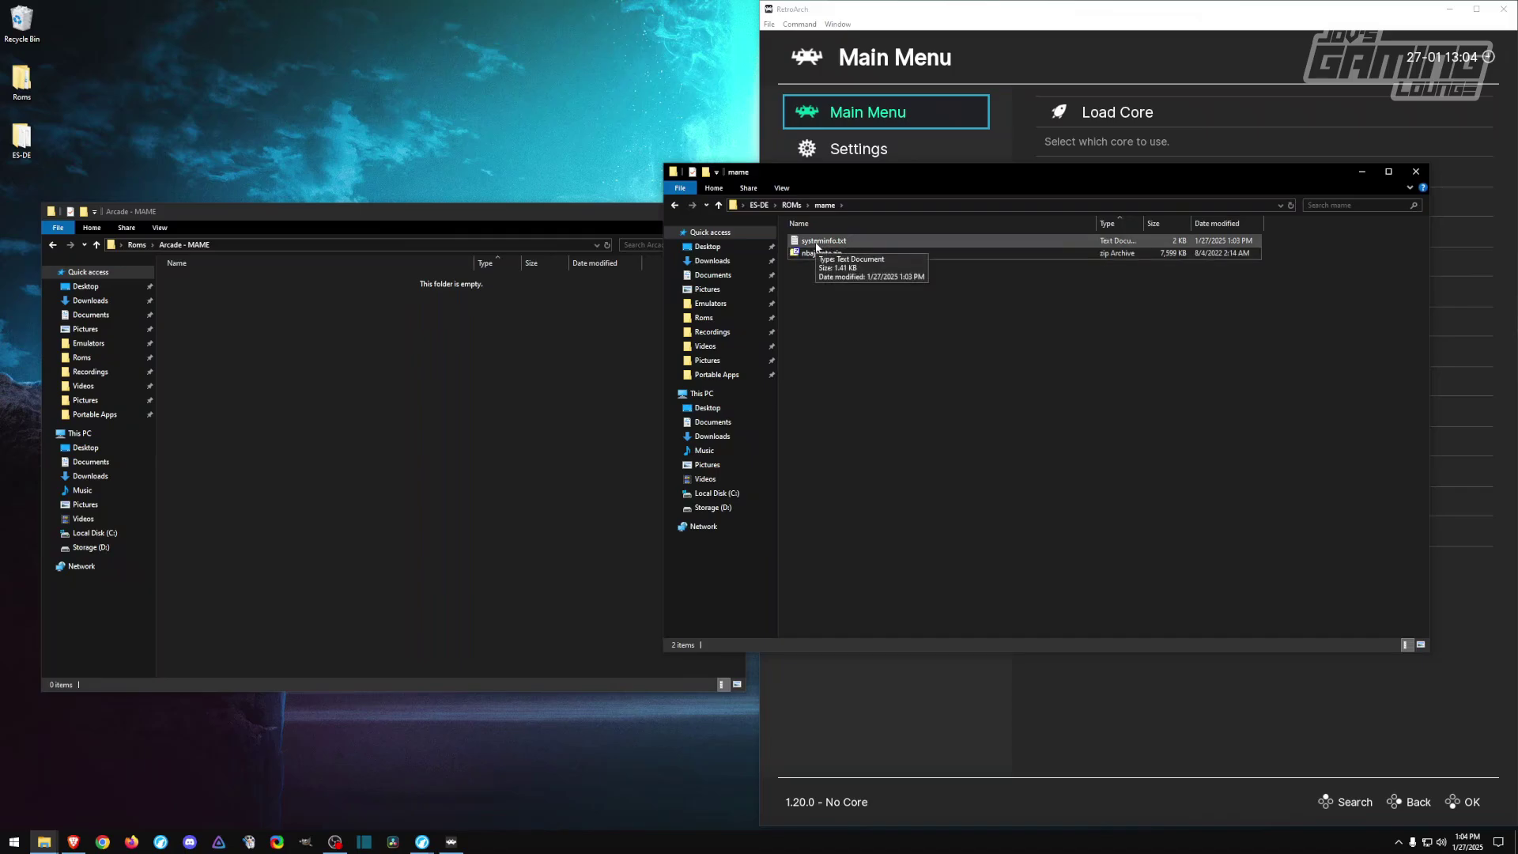
Open systeminfo.txt in the mame folder and examine its launch command and alternative launch commands for the required RetroArch core.
{"action": "double_click", "coordinate": [816, 242]}
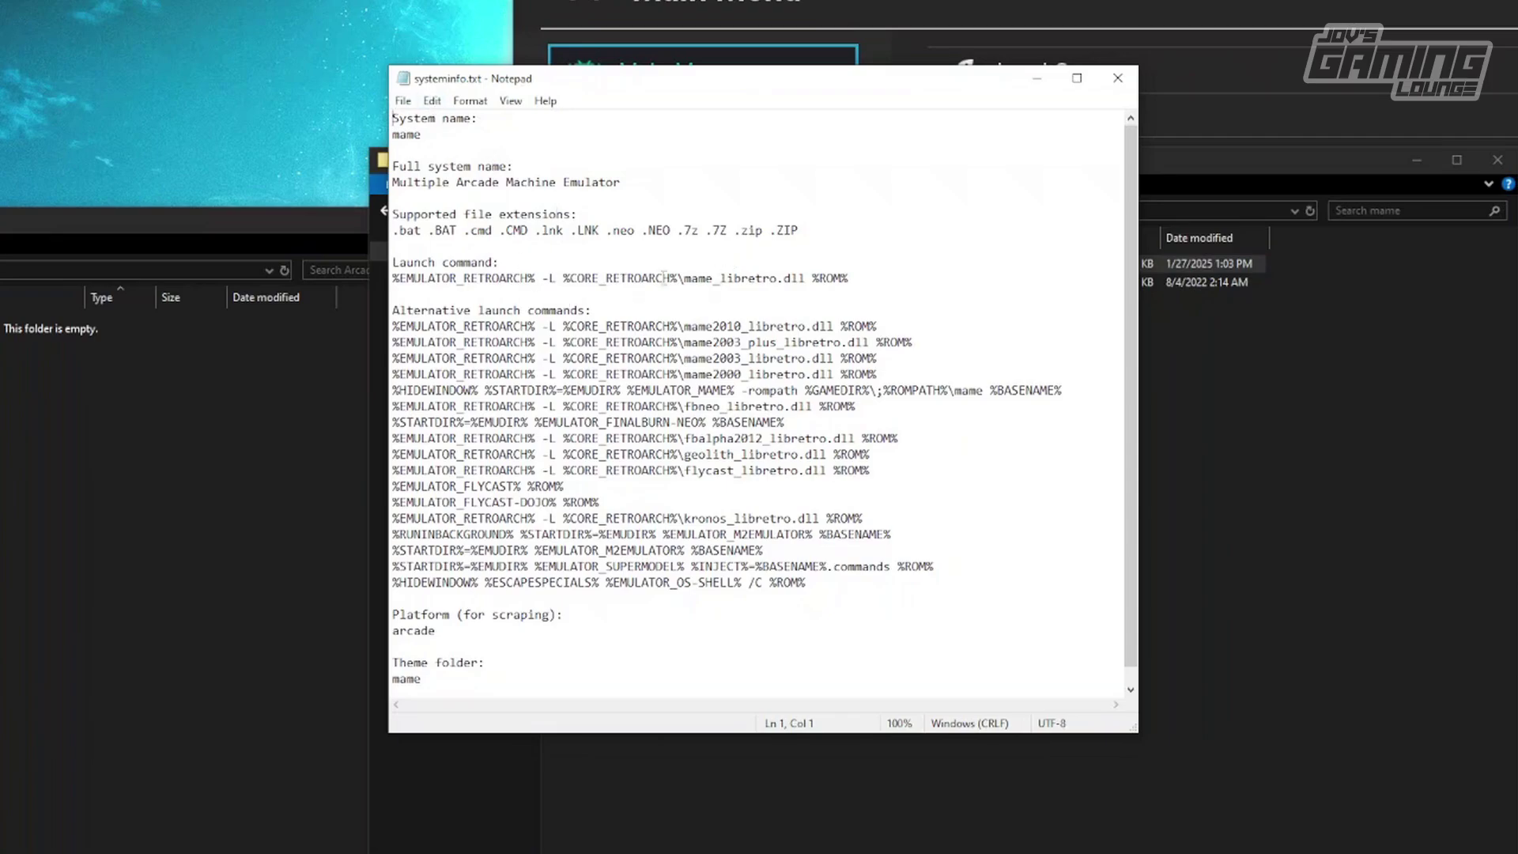
{"action": "left_click_drag", "start_coordinate": [393, 278], "coordinate": [721, 278]}
{"action": "left_click", "coordinate": [393, 279]}
{"action": "left_click", "coordinate": [891, 281], "text": "shift"}
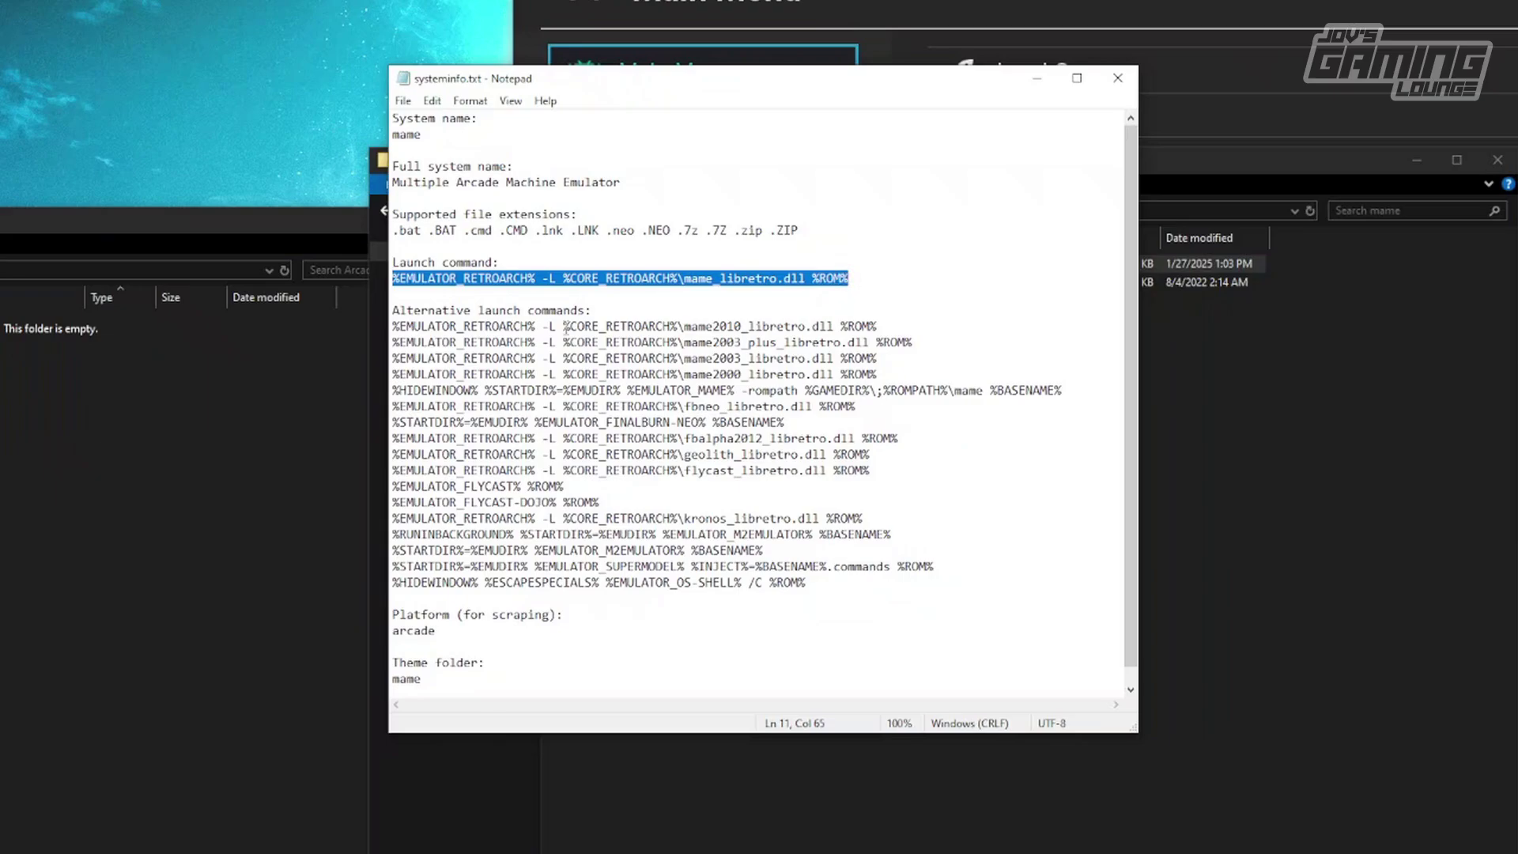
{"action": "left_click_drag", "start_coordinate": [393, 324], "coordinate": [909, 600]}
{"action": "left_click", "coordinate": [930, 531]}
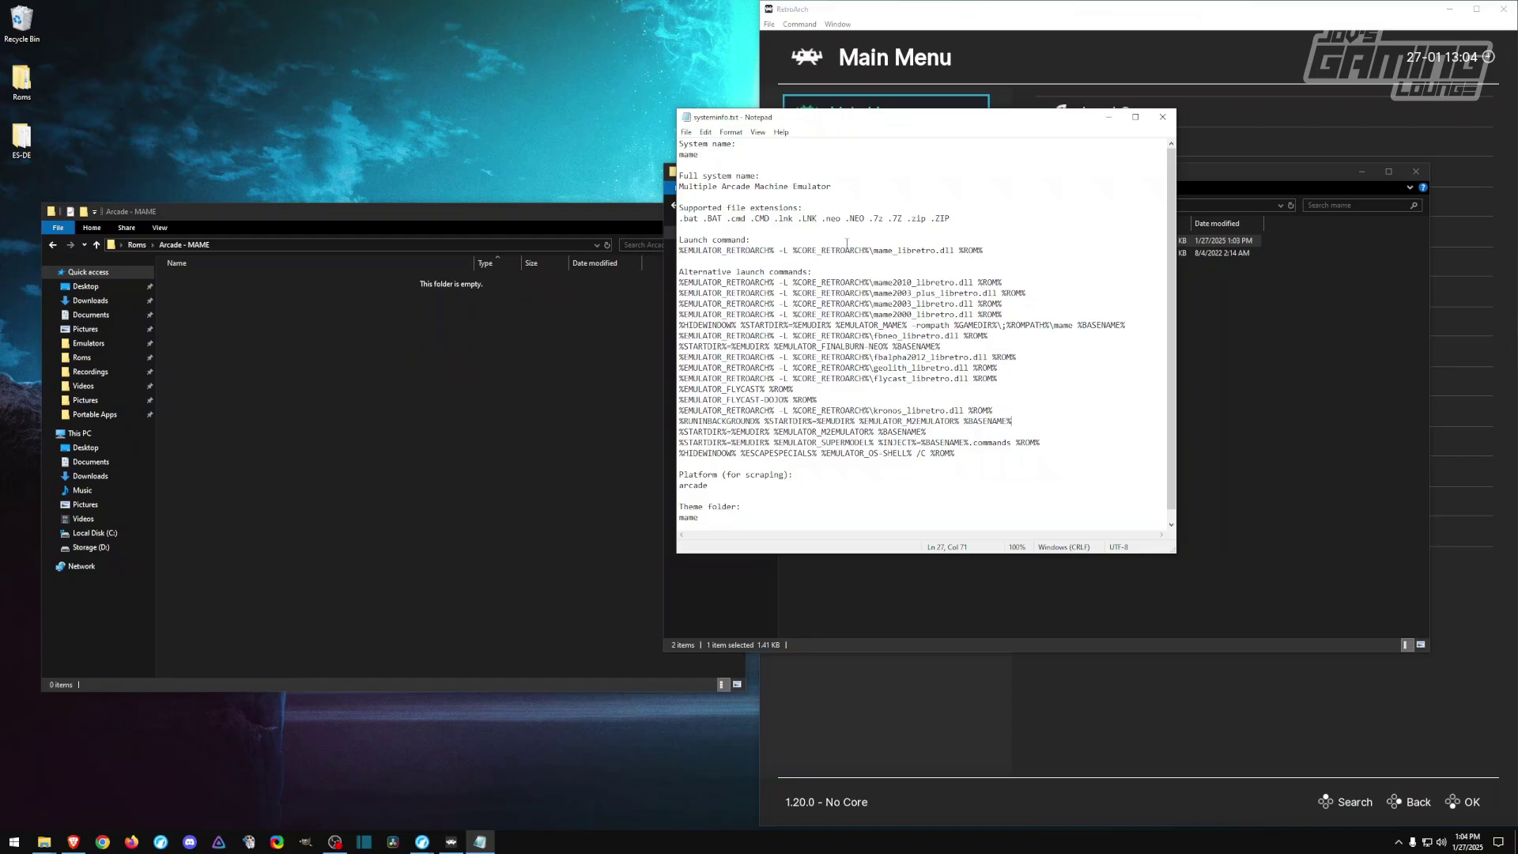
{"action": "left_click_drag", "start_coordinate": [985, 249], "coordinate": [671, 252]}
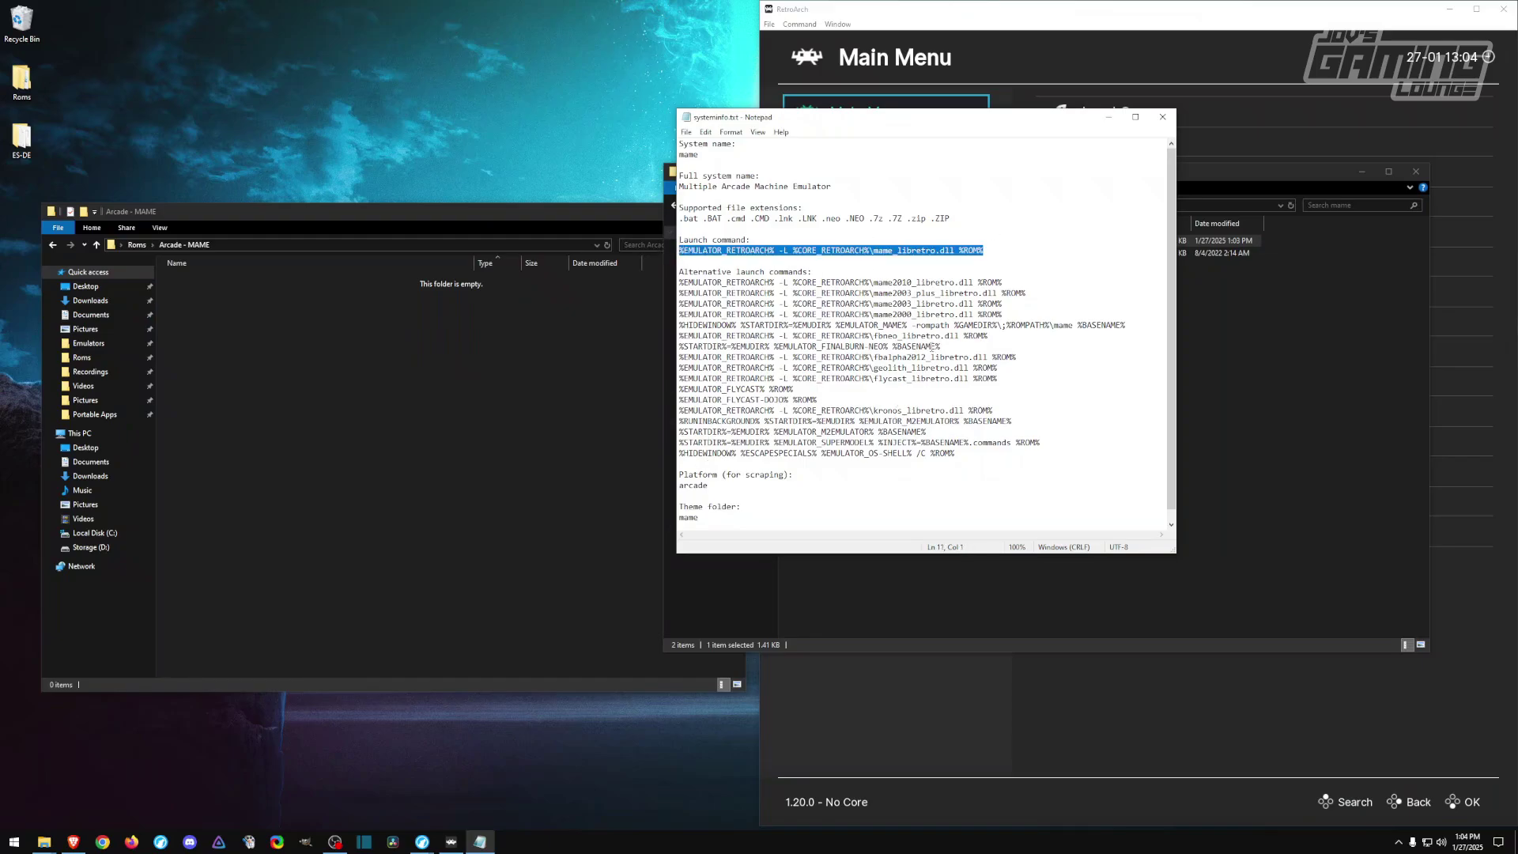
{"action": "left_click_drag", "start_coordinate": [971, 342], "coordinate": [698, 293]}
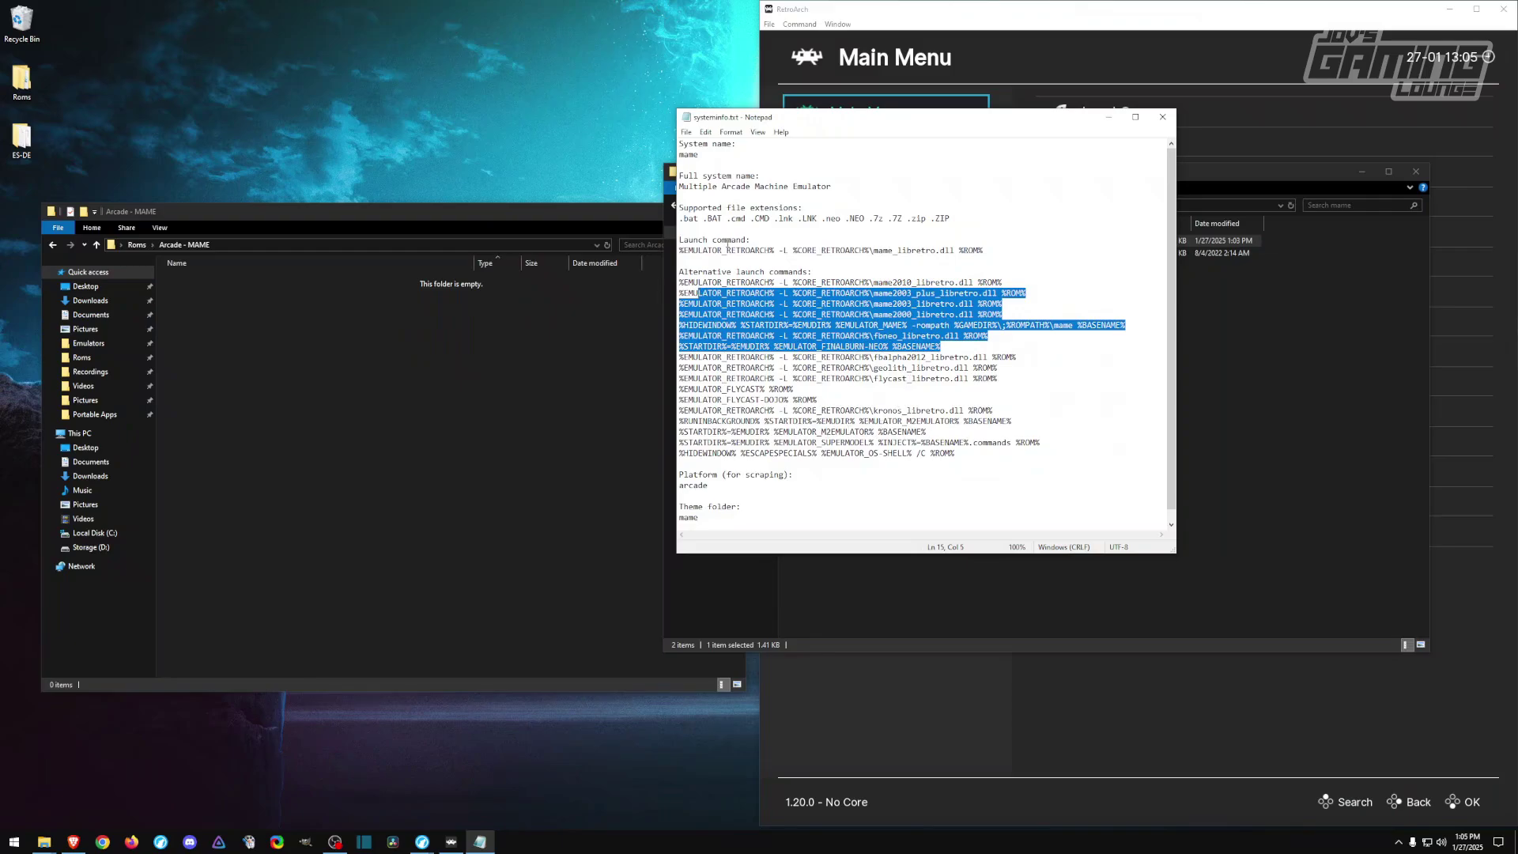
{"action": "left_click", "coordinate": [730, 250]}
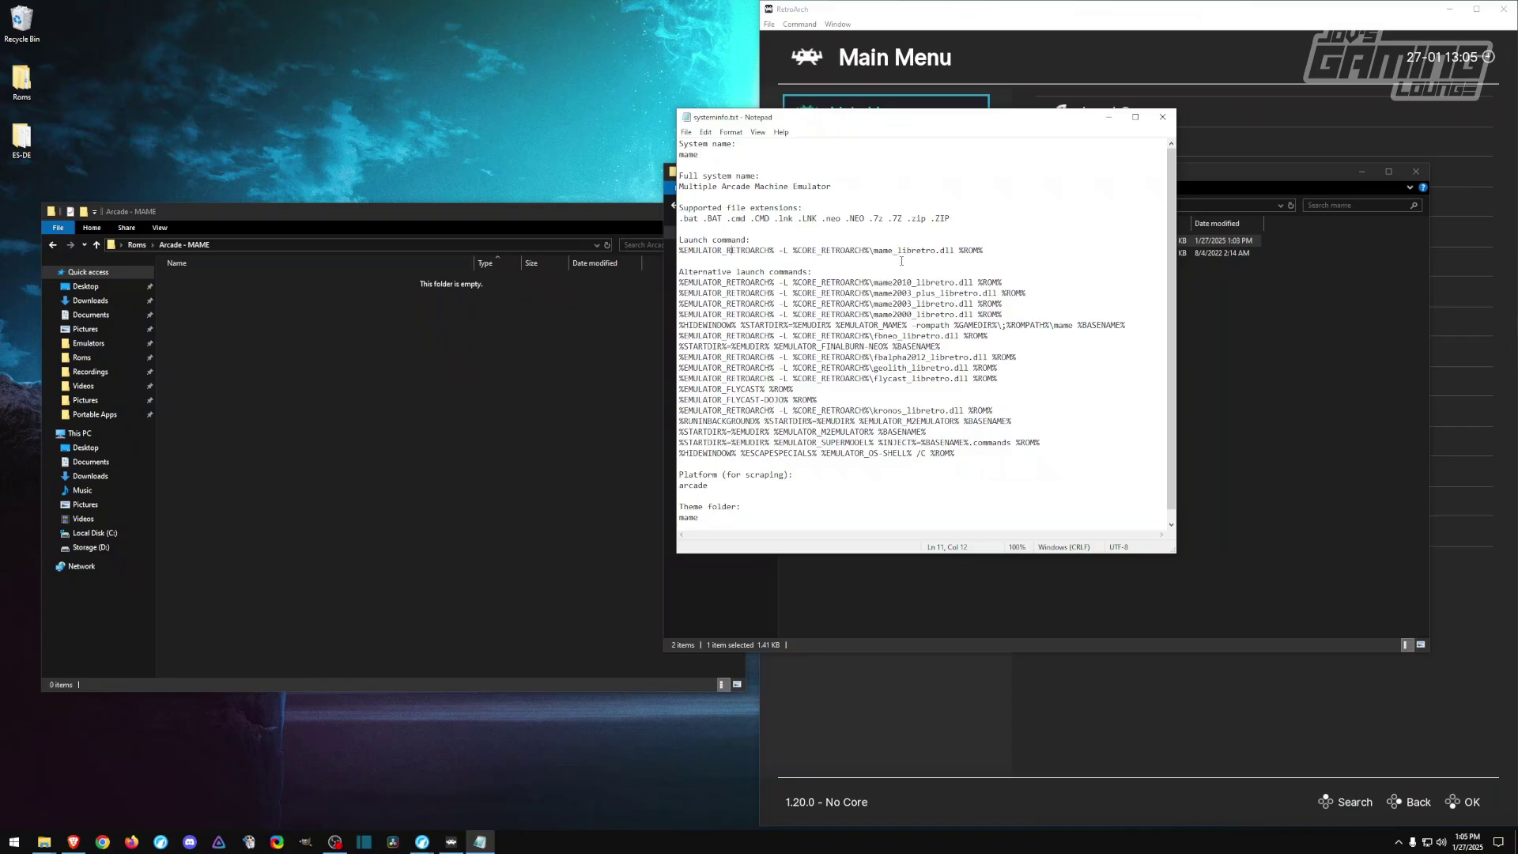
{"action": "left_click_drag", "start_coordinate": [983, 249], "coordinate": [861, 250]}
Switch to RetroArch and download the Arcade (MAME) core with the Online Updater's Core Downloader, and close the mame systeminfo.txt.
{"action": "left_click", "coordinate": [1186, 23]}
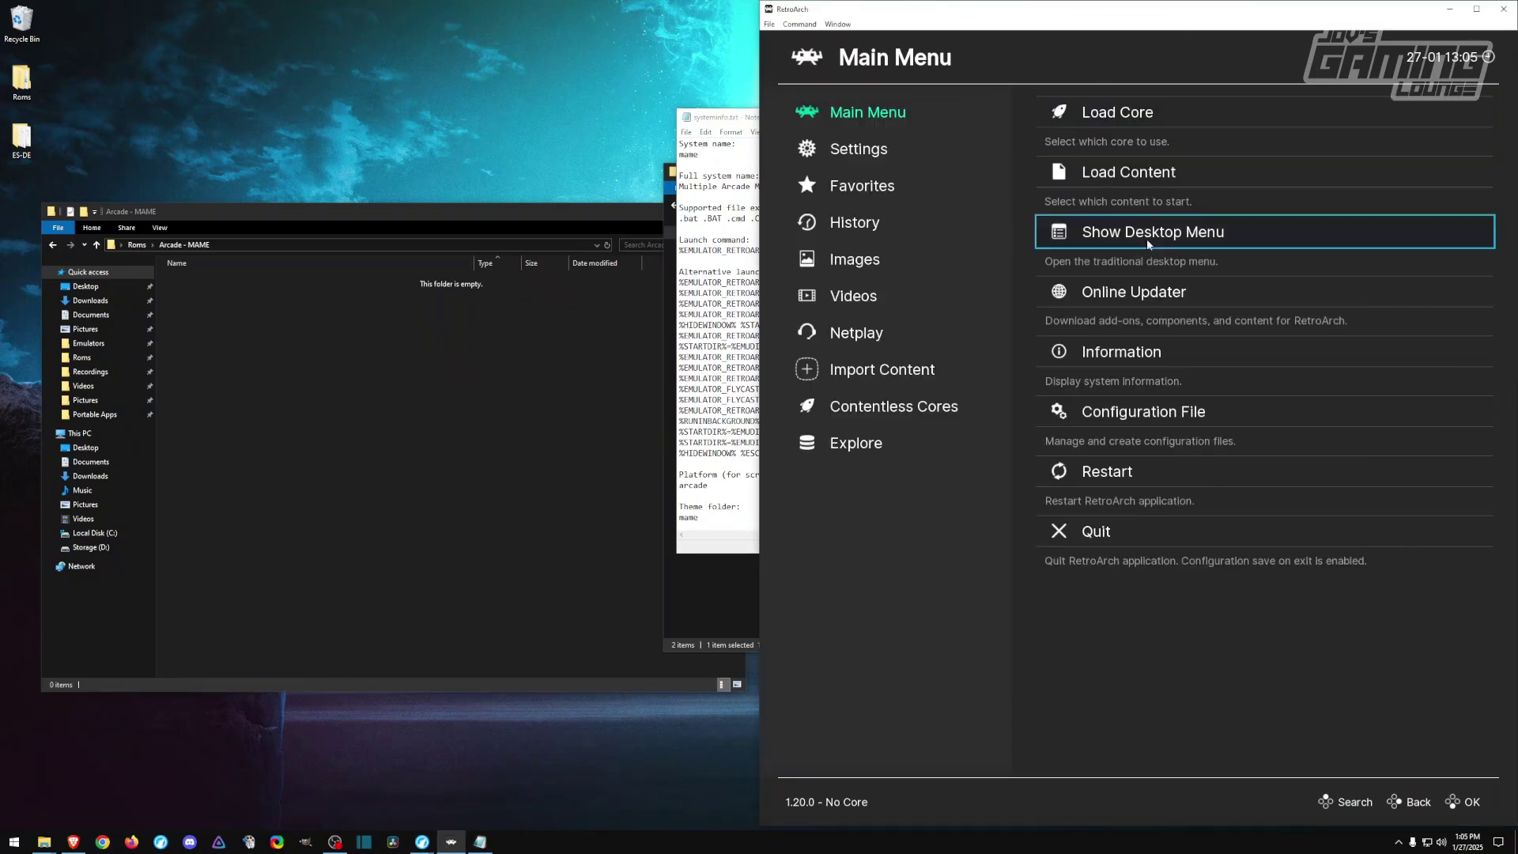
{"action": "left_click", "coordinate": [1140, 297]}
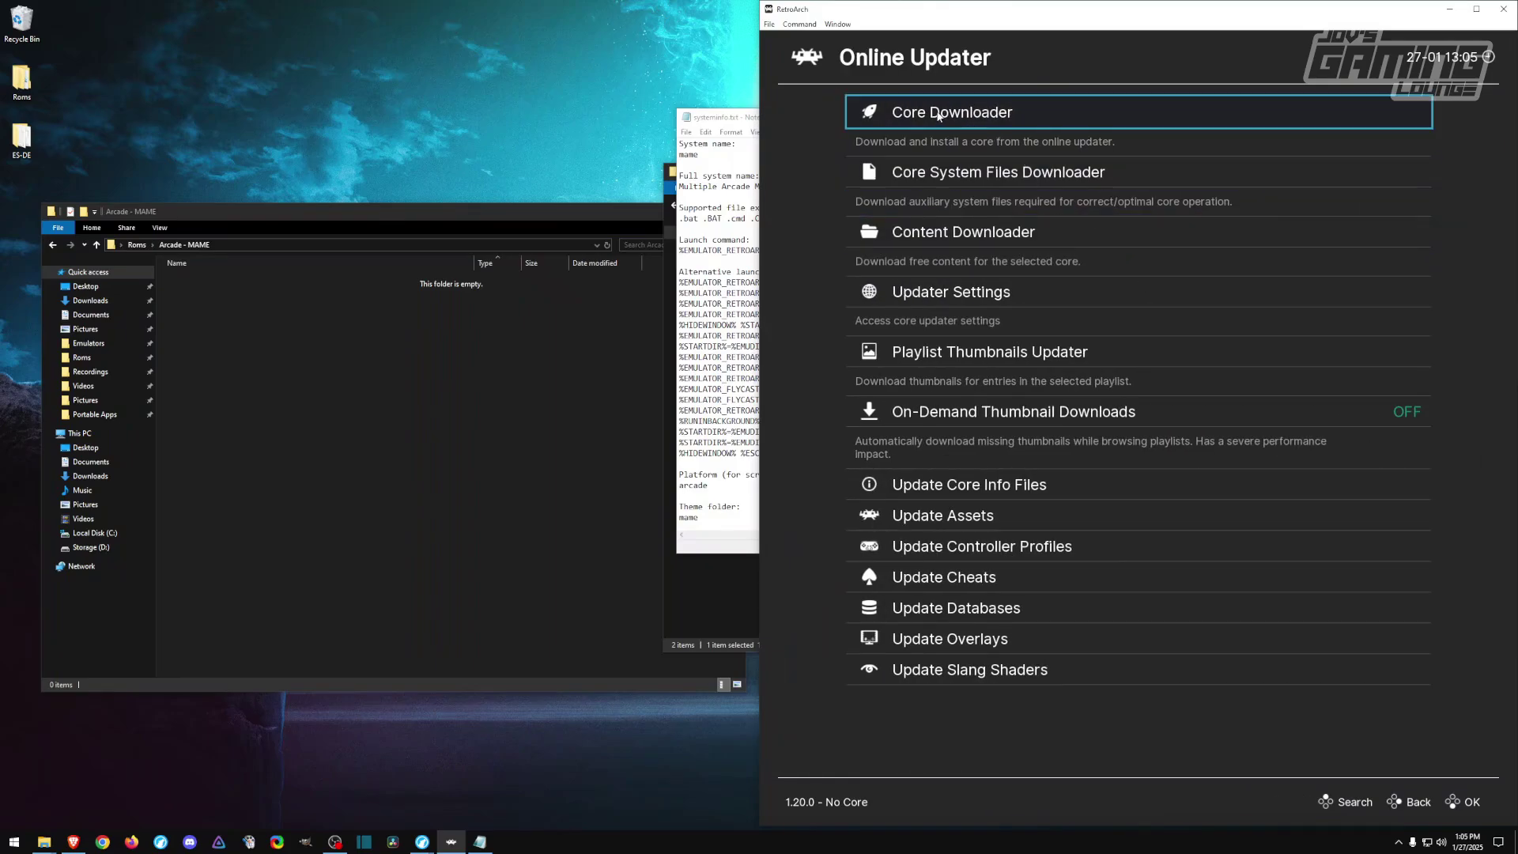
{"action": "left_click", "coordinate": [963, 110]}
{"action": "scroll", "coordinate": [1091, 229], "scroll_direction": "down", "scroll_amount": 9}
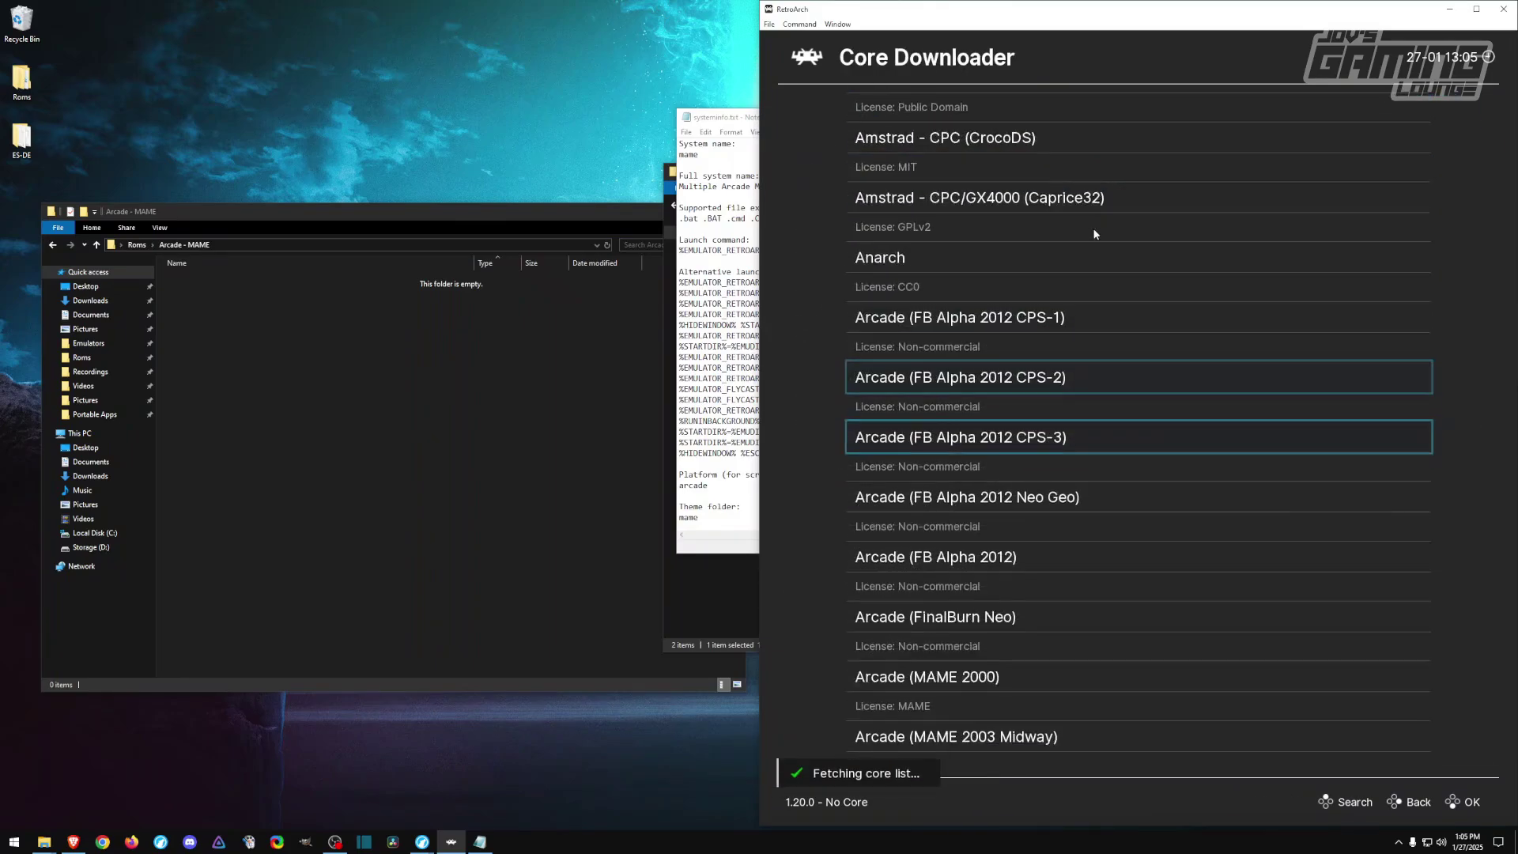
{"action": "scroll", "coordinate": [1077, 239], "scroll_direction": "down", "scroll_amount": 5}
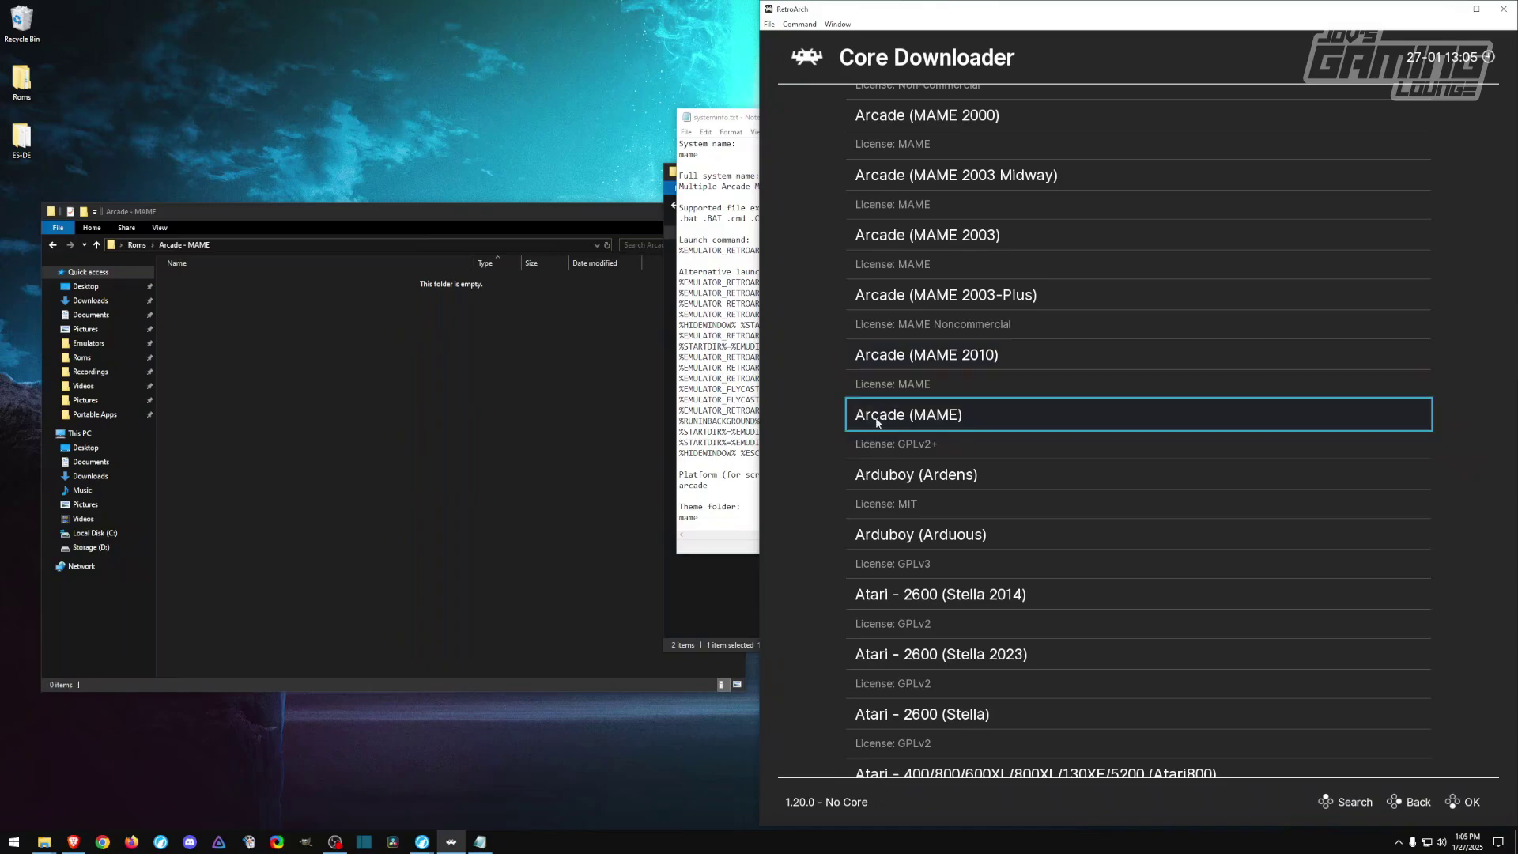
{"action": "left_click", "coordinate": [932, 417]}
{"action": "left_click", "coordinate": [721, 120]}
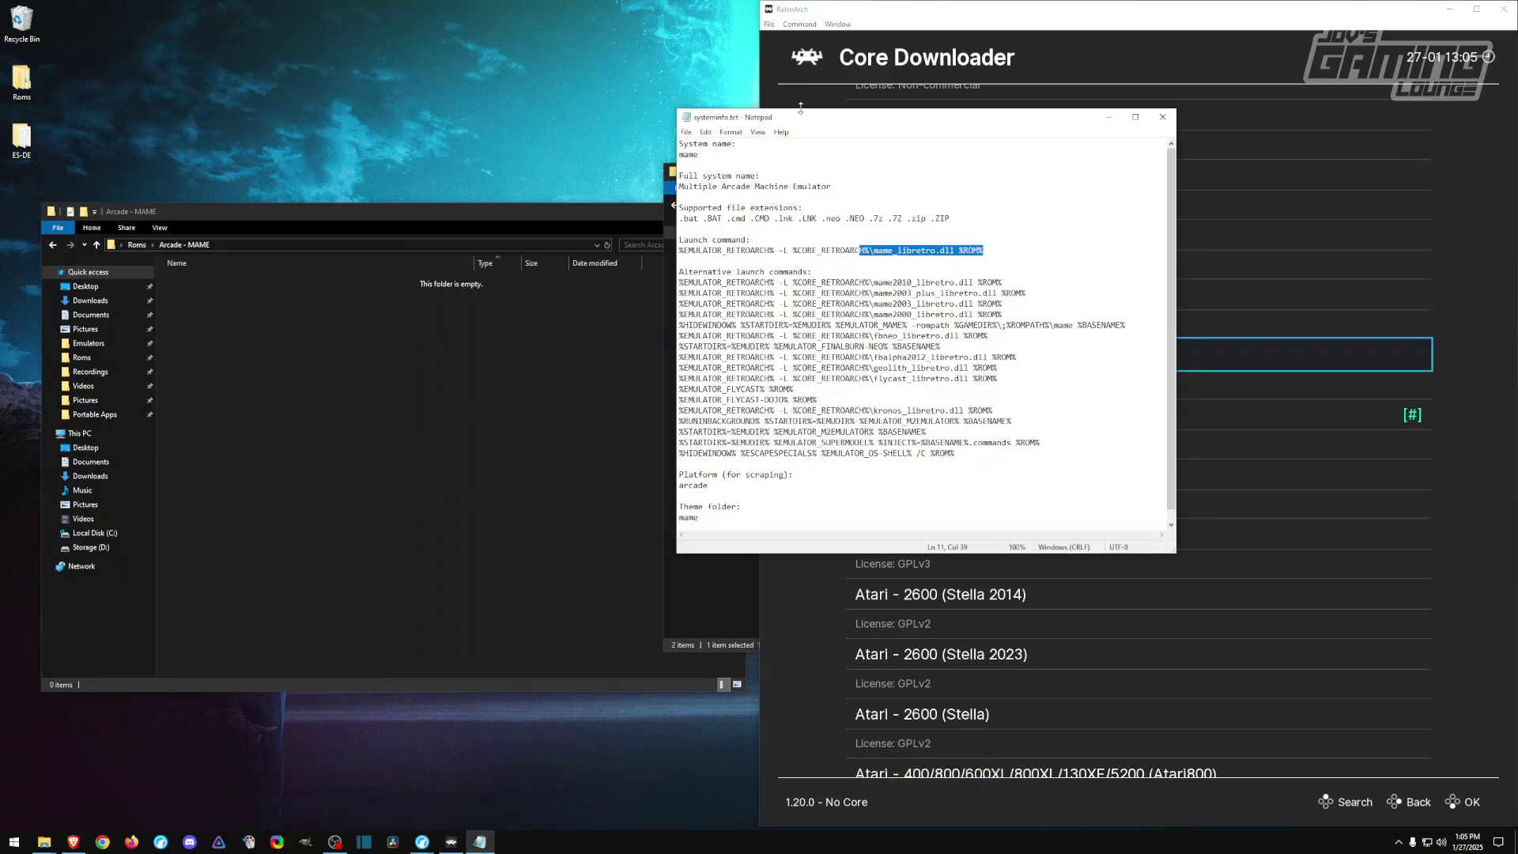
{"action": "left_click", "coordinate": [1162, 117]}
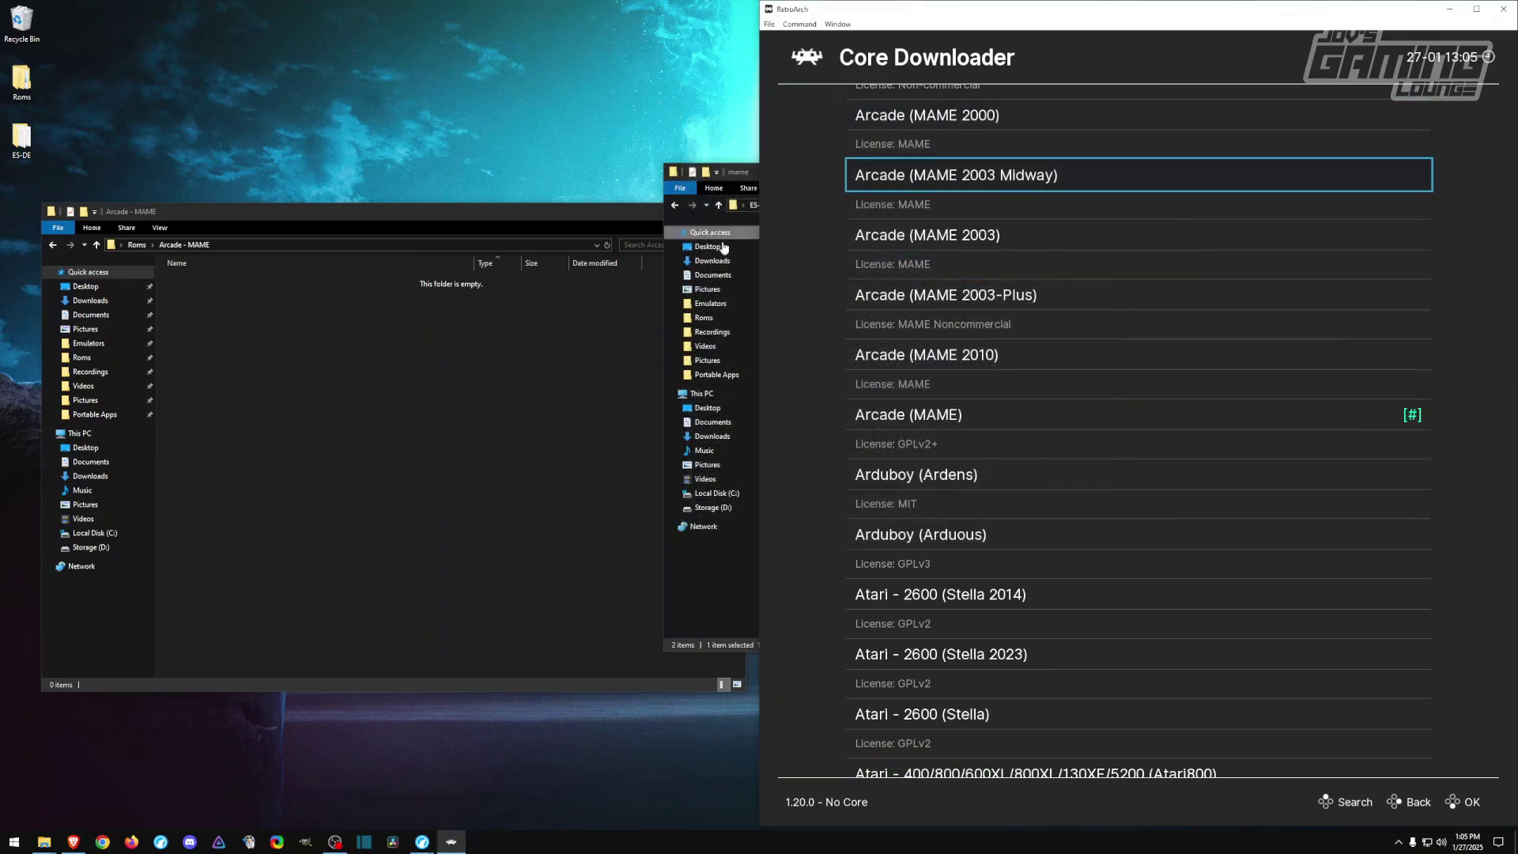
Move Bonk's Adventure (USA).zip from the NEC - PC Engine - TurboGrafx 16 folder into the pcengine folder of the ES-DE ROMs directory.
{"action": "left_click", "coordinate": [97, 244]}
{"action": "left_click", "coordinate": [213, 293]}
{"action": "double_click", "coordinate": [214, 294]}
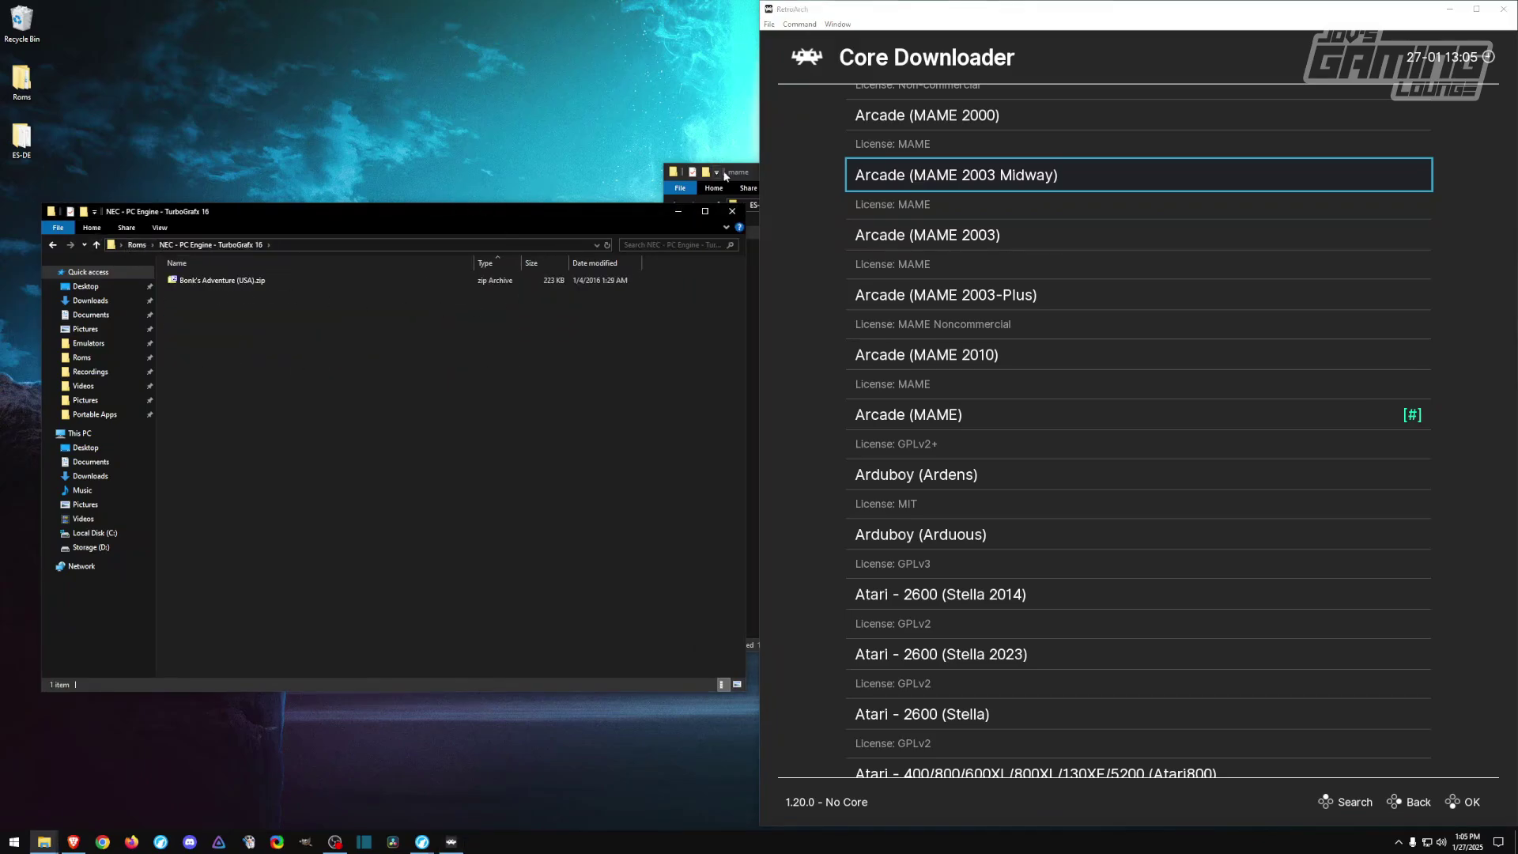
{"action": "left_click", "coordinate": [747, 170]}
{"action": "left_click", "coordinate": [719, 205]}
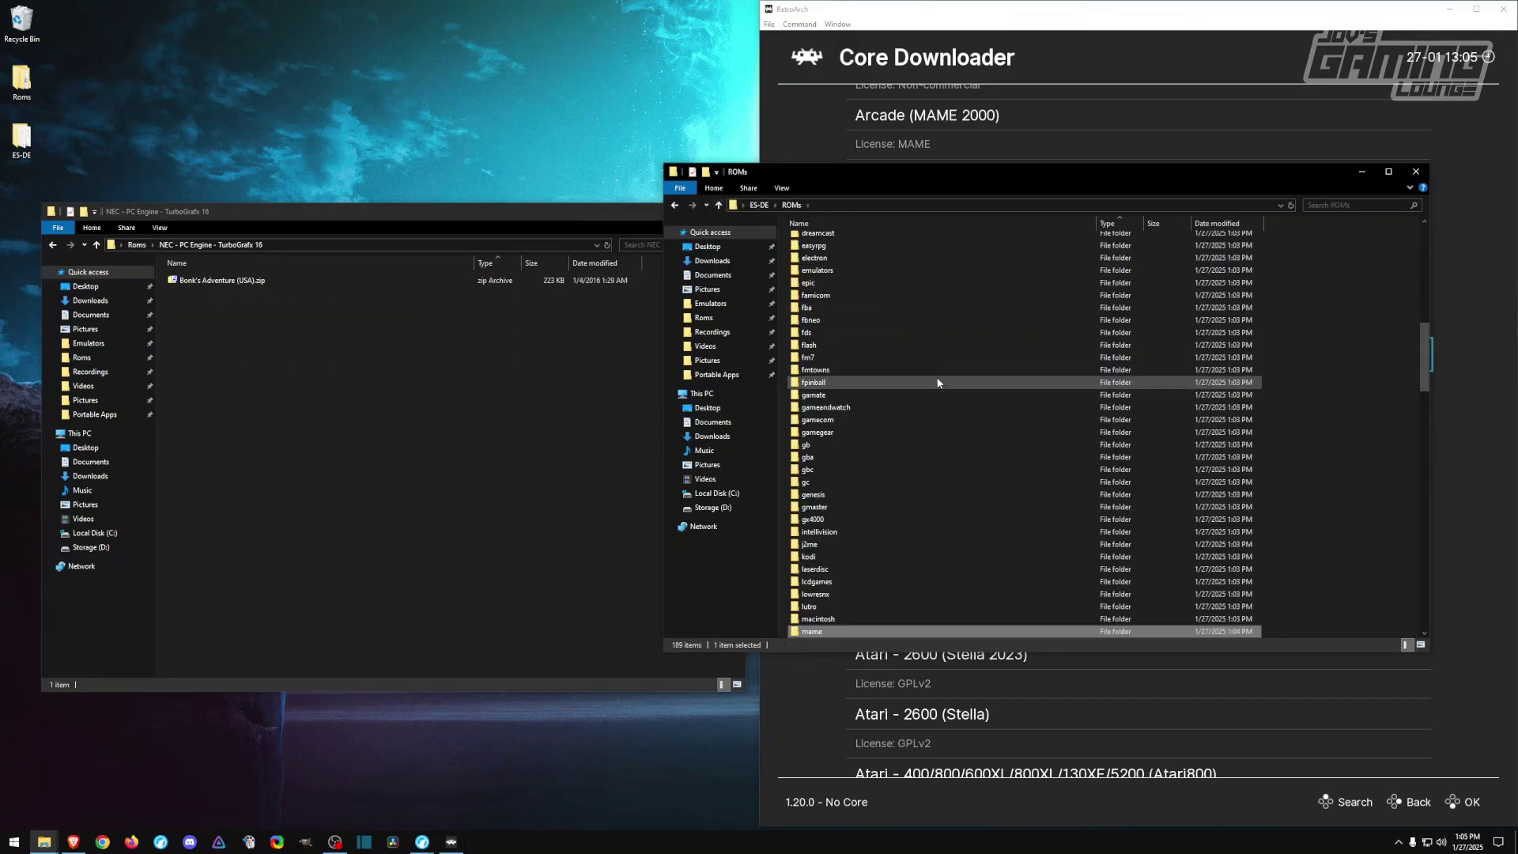
{"action": "scroll", "coordinate": [940, 343], "scroll_direction": "down", "scroll_amount": 12}
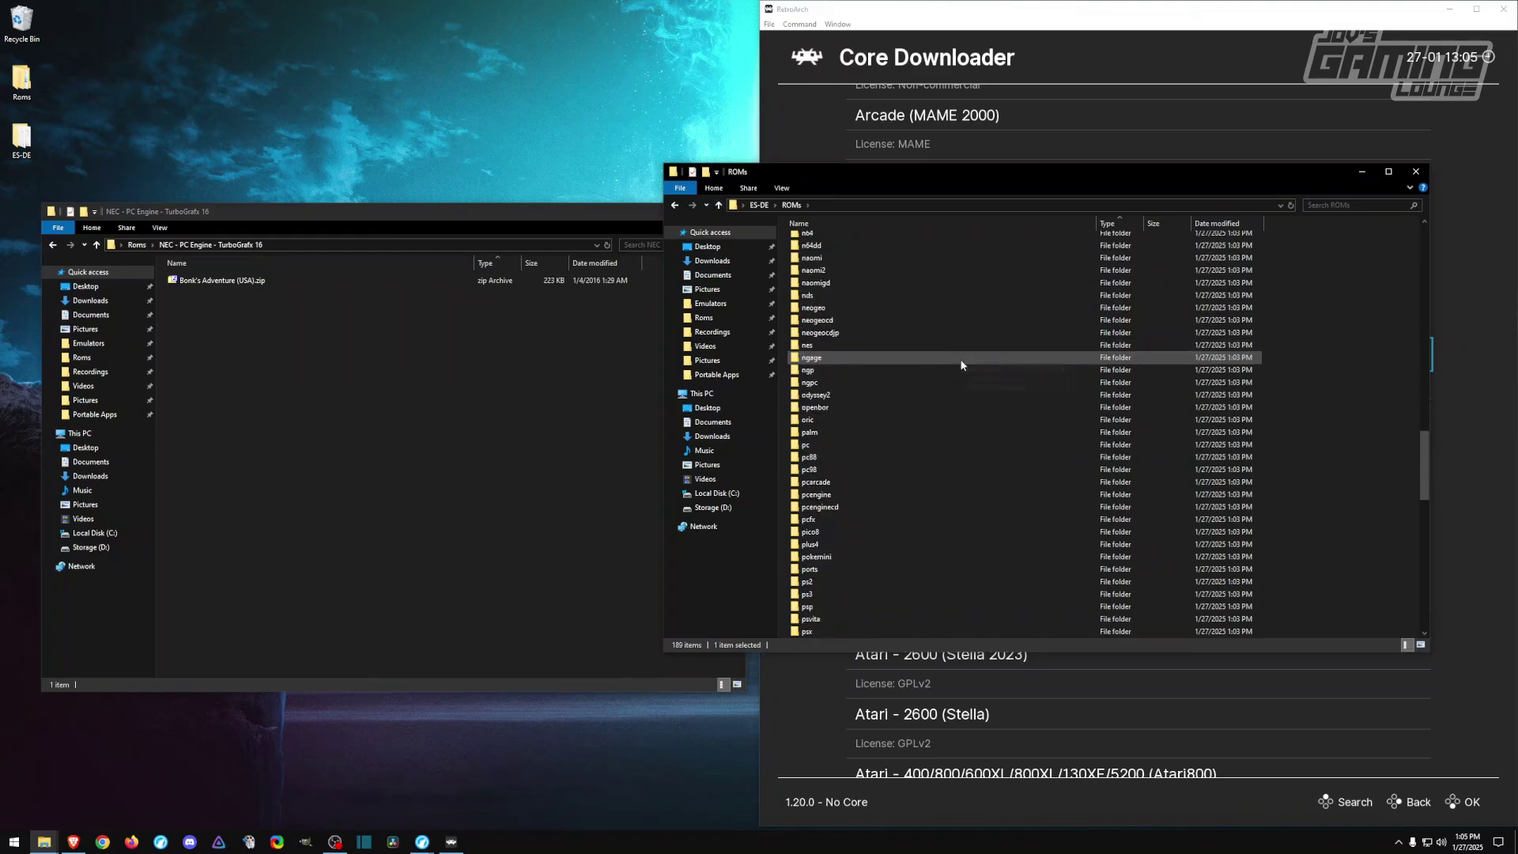
{"action": "double_click", "coordinate": [909, 457]}
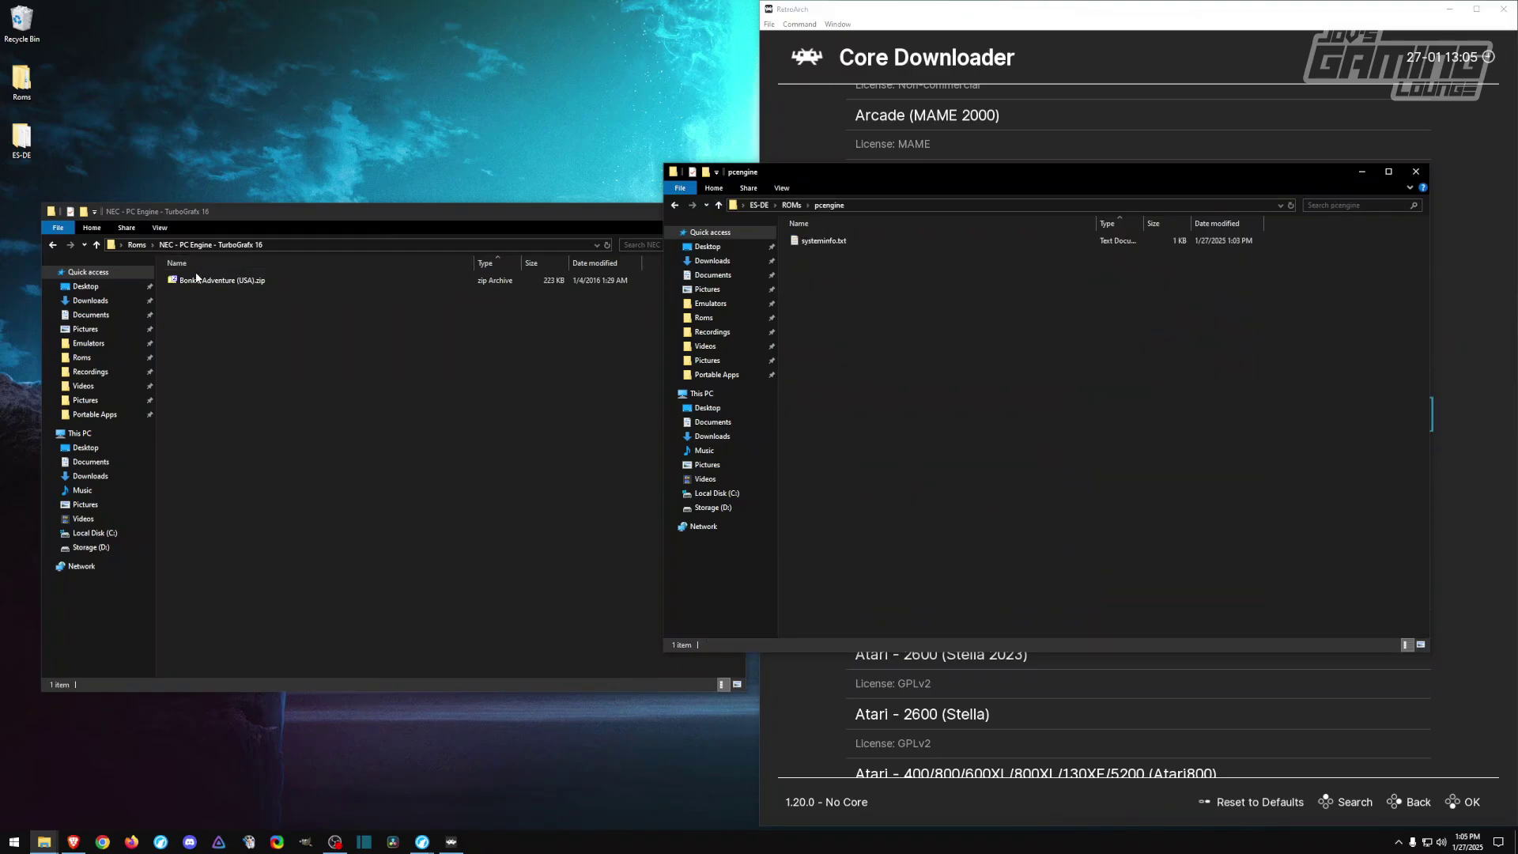
{"action": "left_click_drag", "start_coordinate": [233, 281], "coordinate": [1026, 358]}
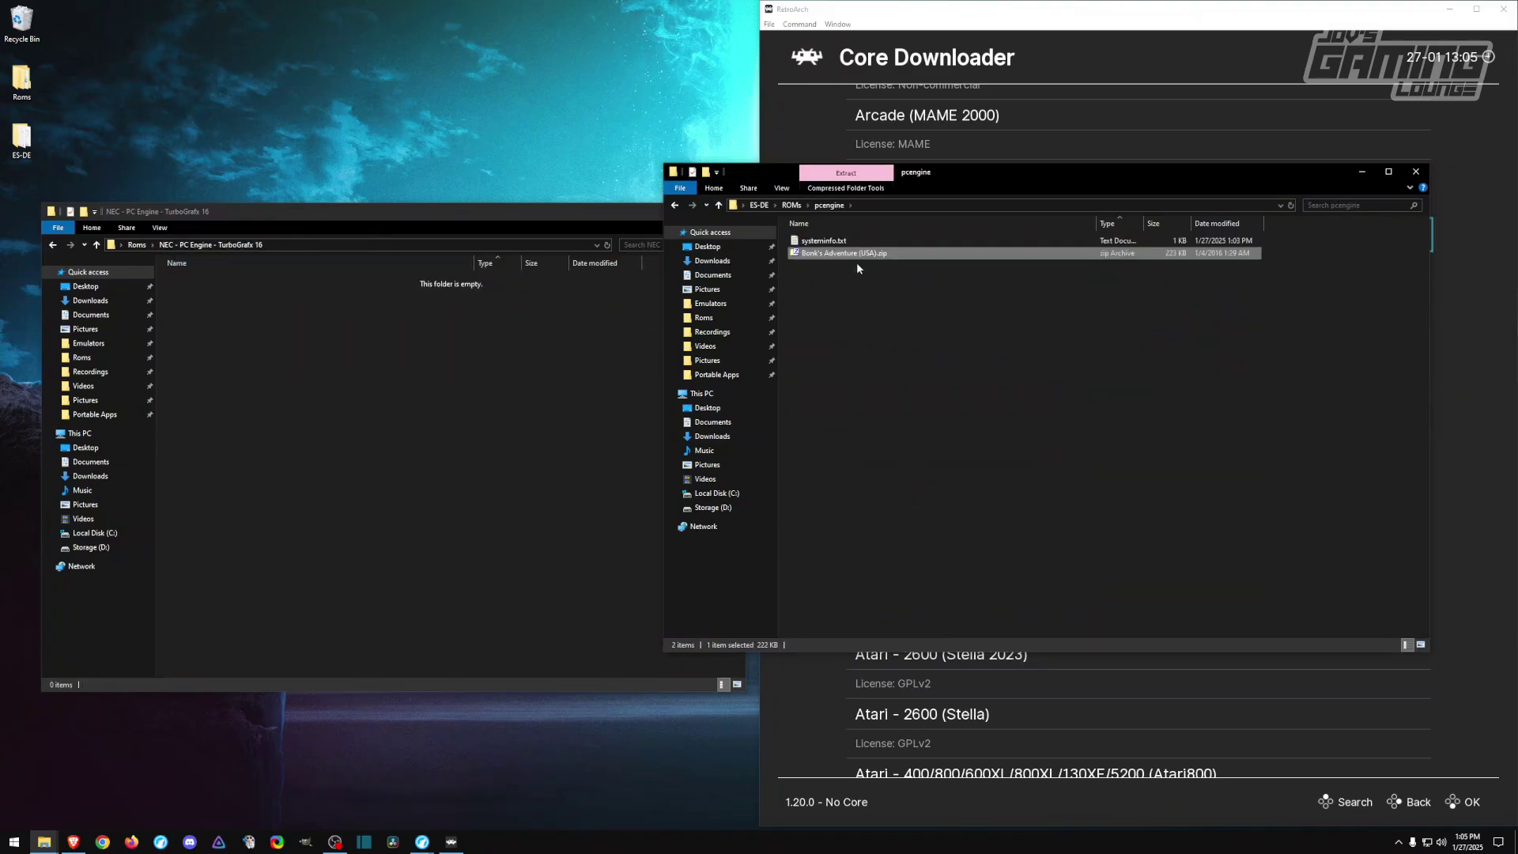
Check the launch core in the pcengine systeminfo.txt and look for the matching core in RetroArch's Core Downloader.
{"action": "double_click", "coordinate": [827, 241]}
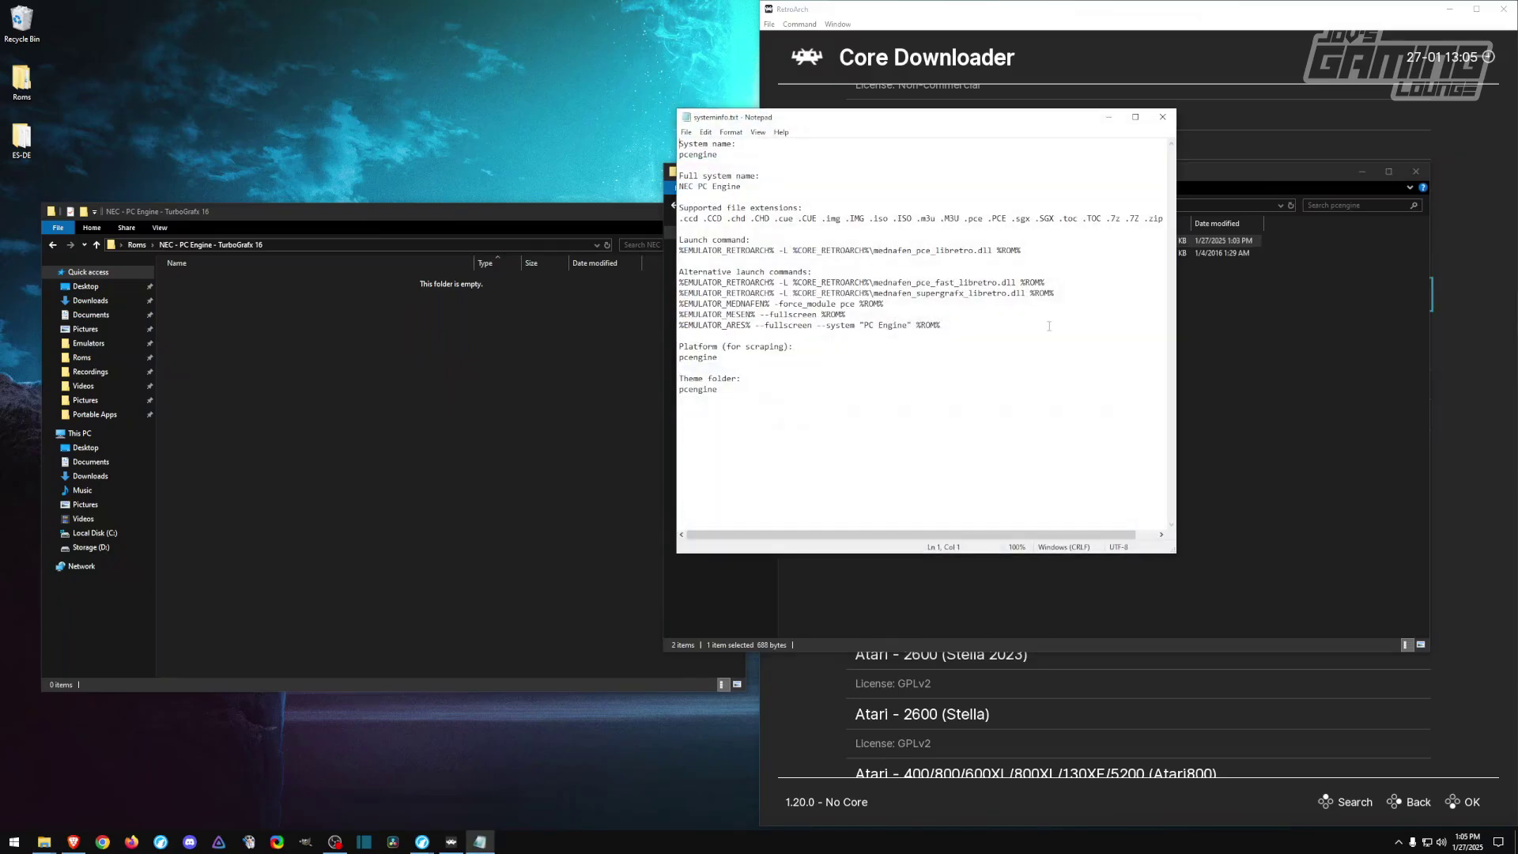
{"action": "left_click_drag", "start_coordinate": [872, 250], "coordinate": [1001, 249]}
{"action": "left_click_drag", "start_coordinate": [872, 283], "coordinate": [1044, 294]}
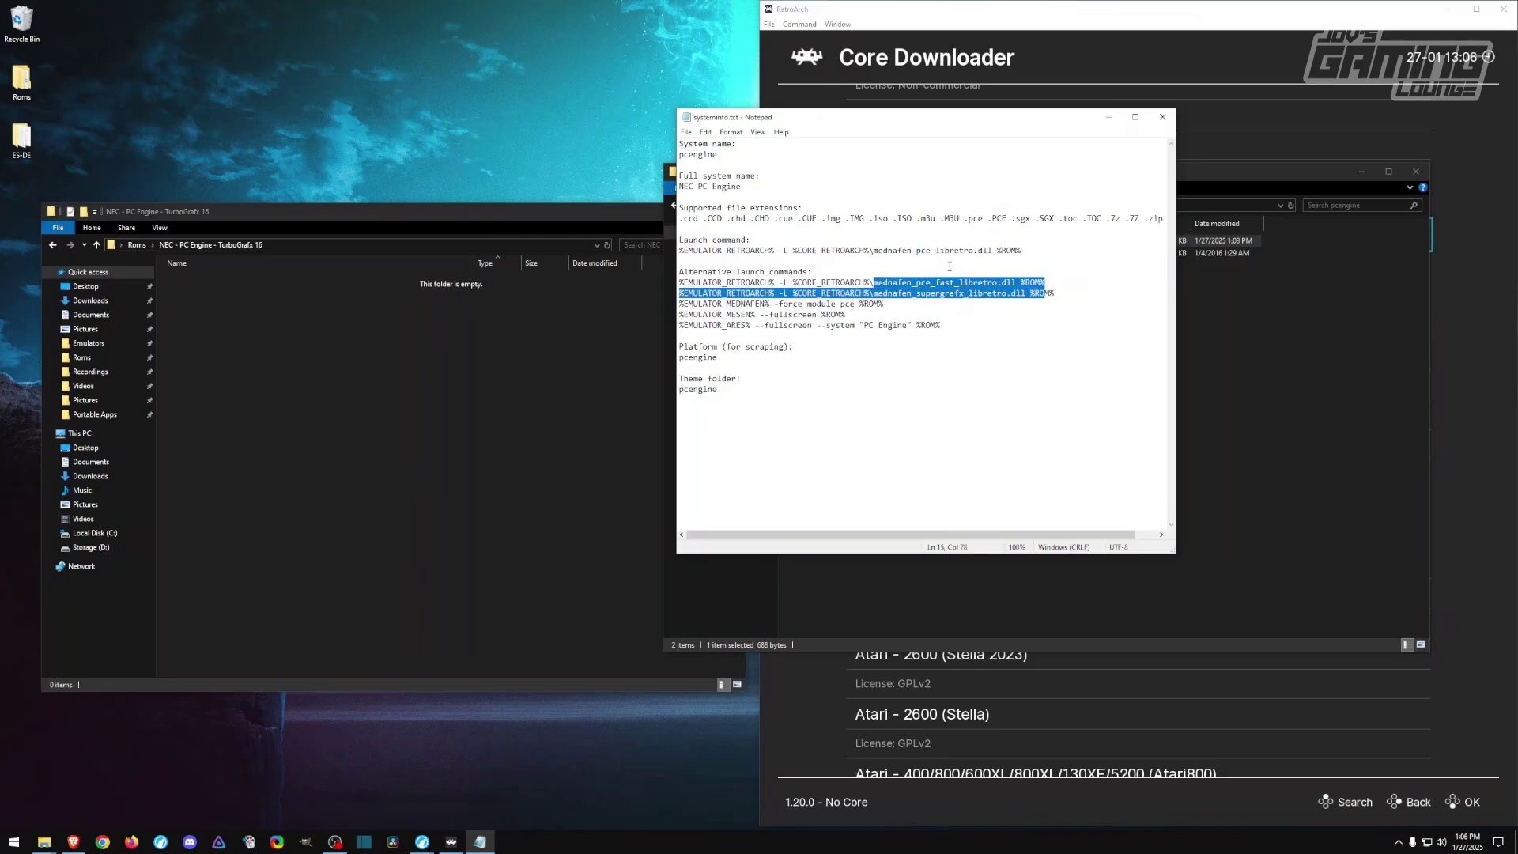
{"action": "left_click", "coordinate": [946, 248]}
{"action": "left_click_drag", "start_coordinate": [874, 250], "coordinate": [979, 251]}
{"action": "left_click", "coordinate": [1209, 5]}
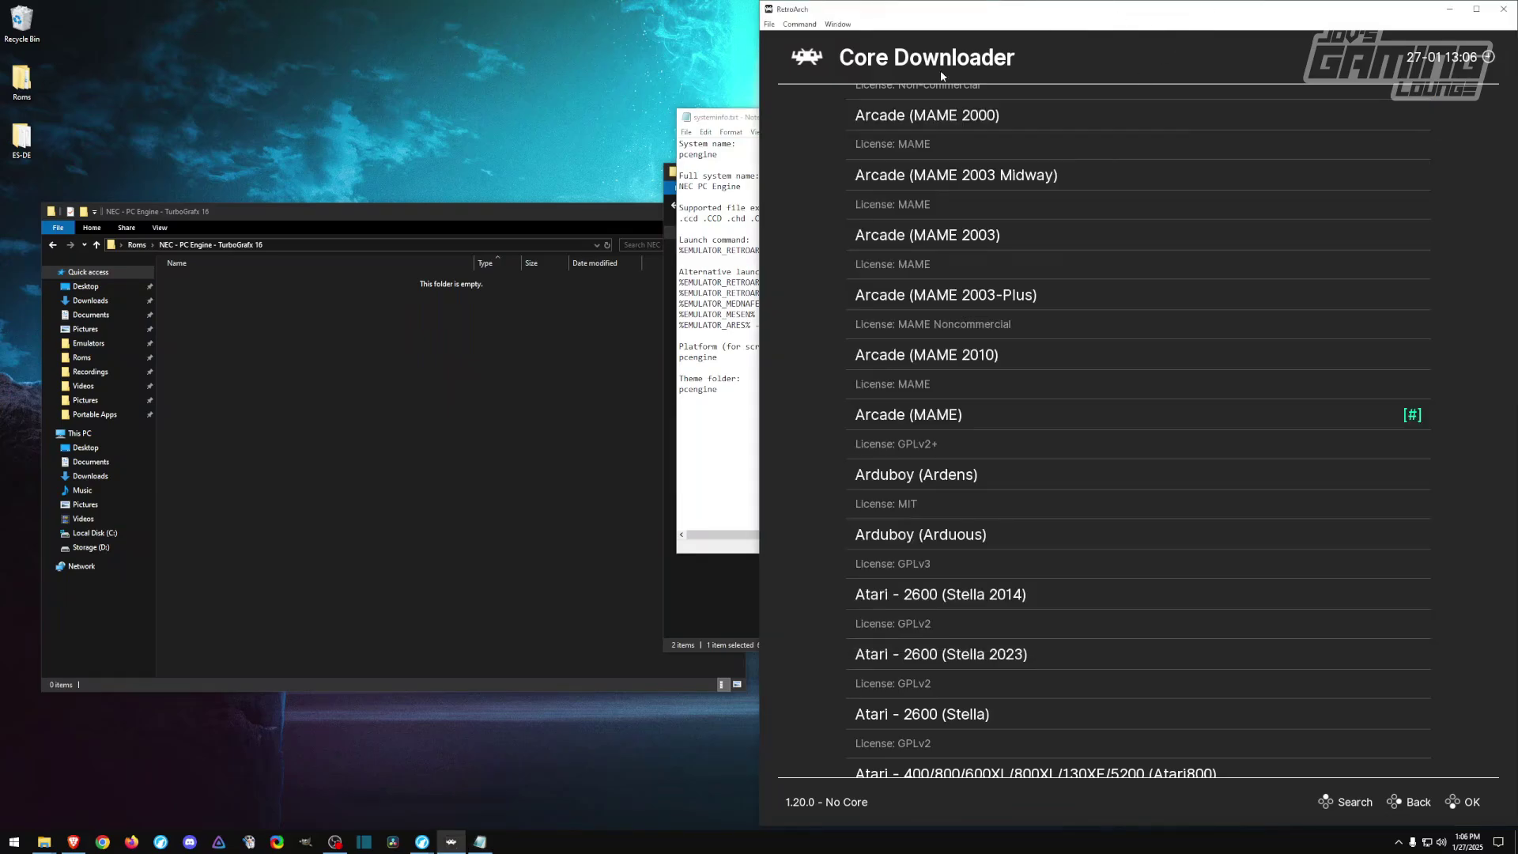
{"action": "scroll", "coordinate": [1145, 299], "scroll_direction": "down", "scroll_amount": 15}
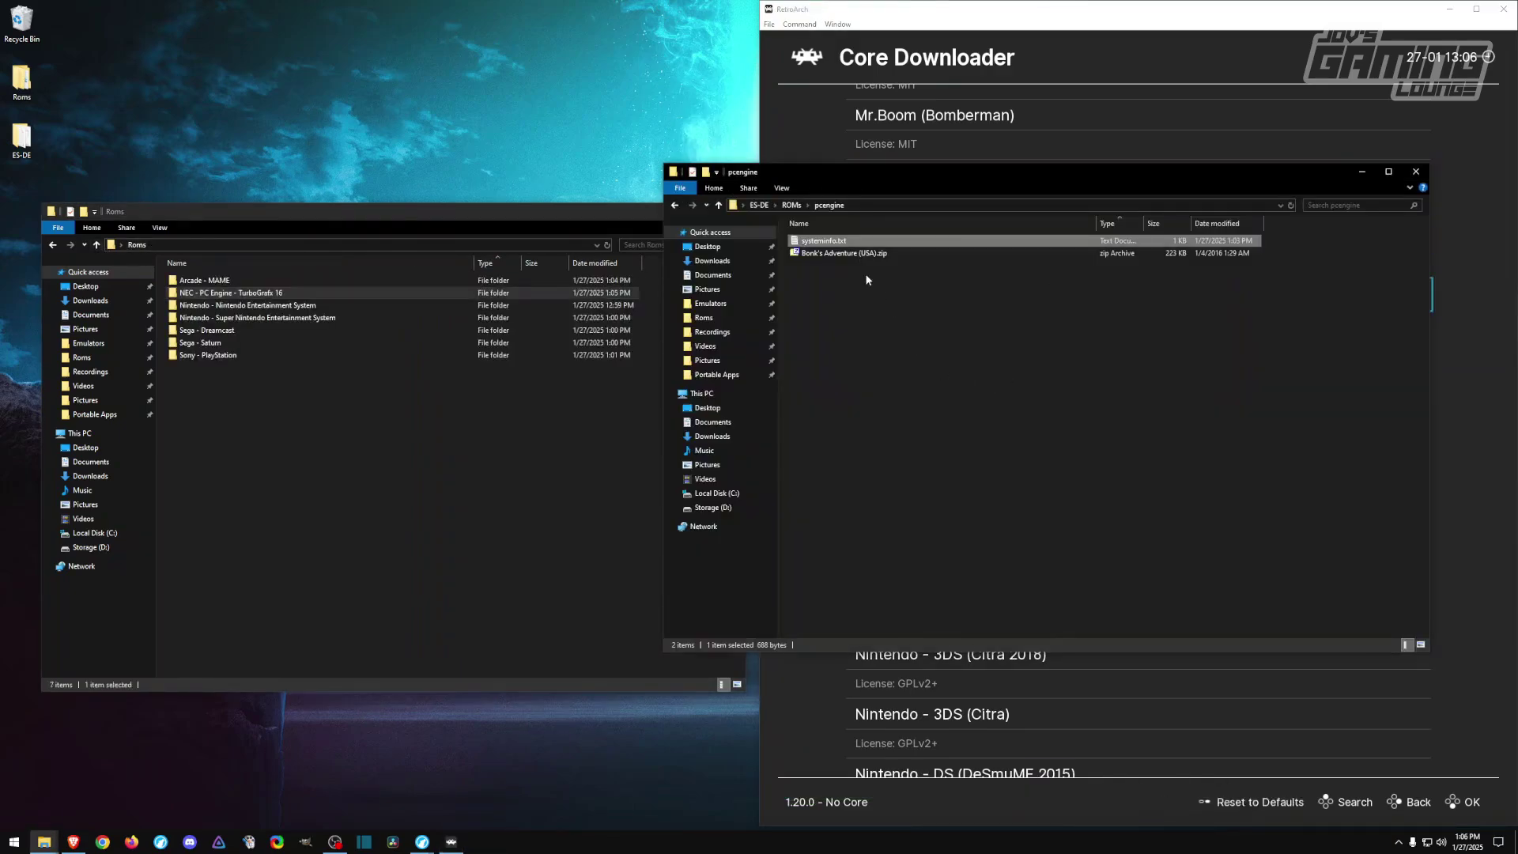
Move Contra (USA).zip into the nes folder of the ES-DE ROMs directory and review the launch commands in its systeminfo.txt.
{"action": "left_click", "coordinate": [718, 207]}
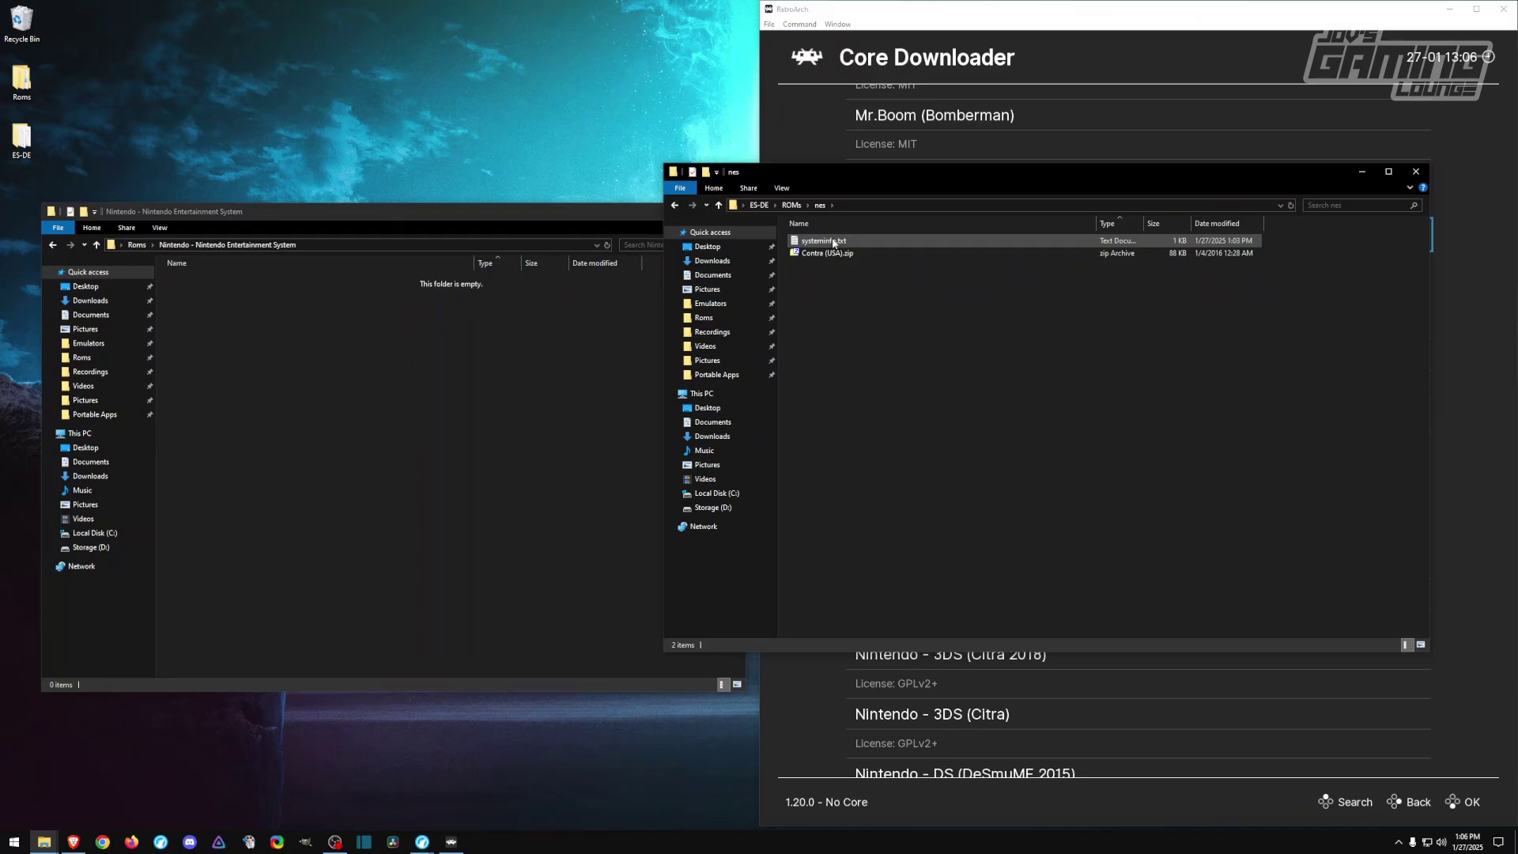
{"action": "double_click", "coordinate": [838, 241]}
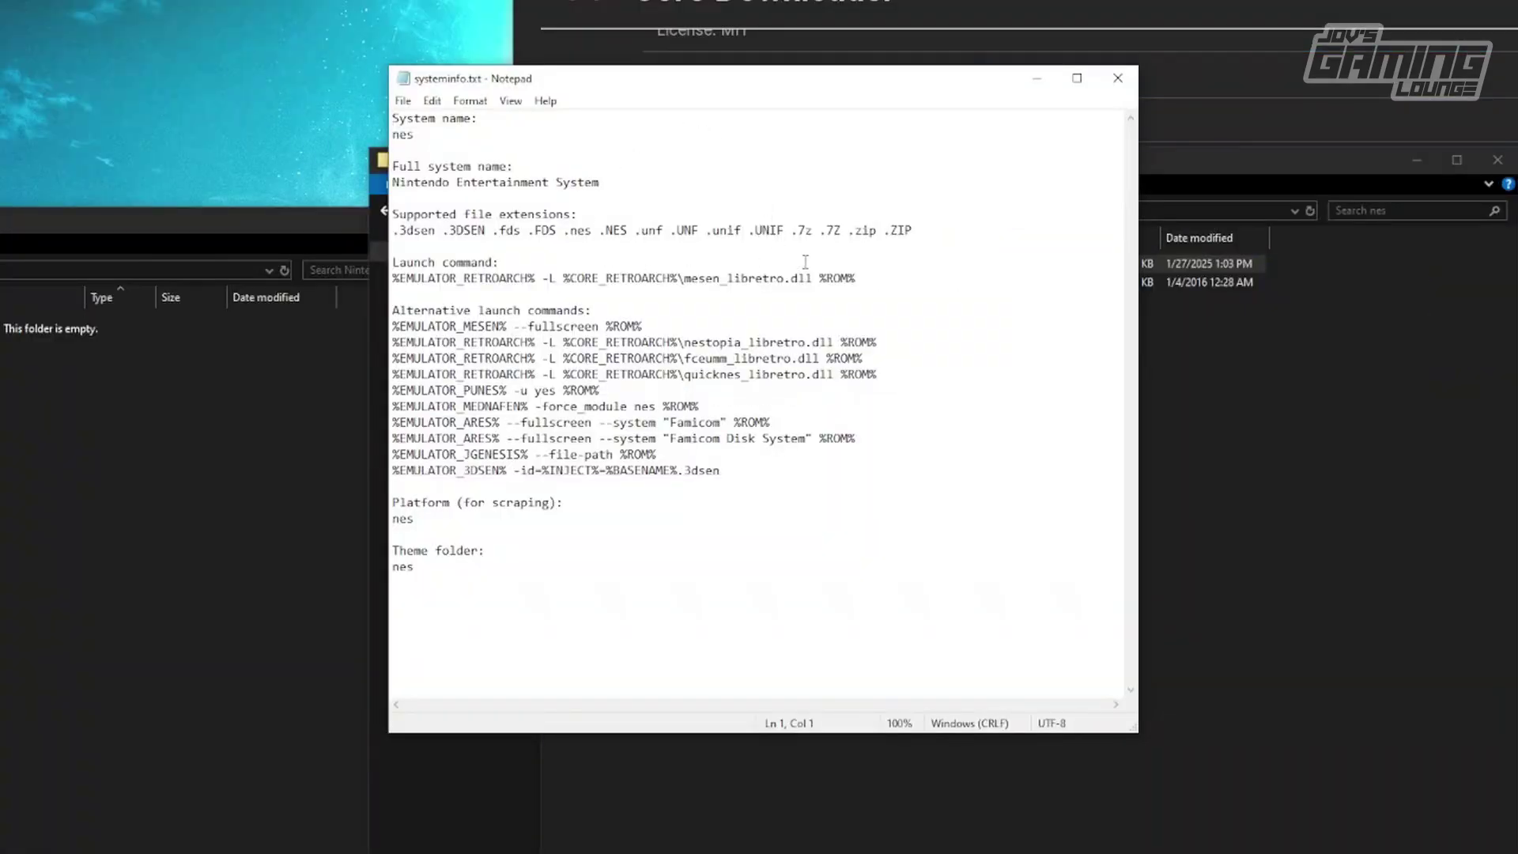
{"action": "left_click_drag", "start_coordinate": [684, 277], "coordinate": [836, 278]}
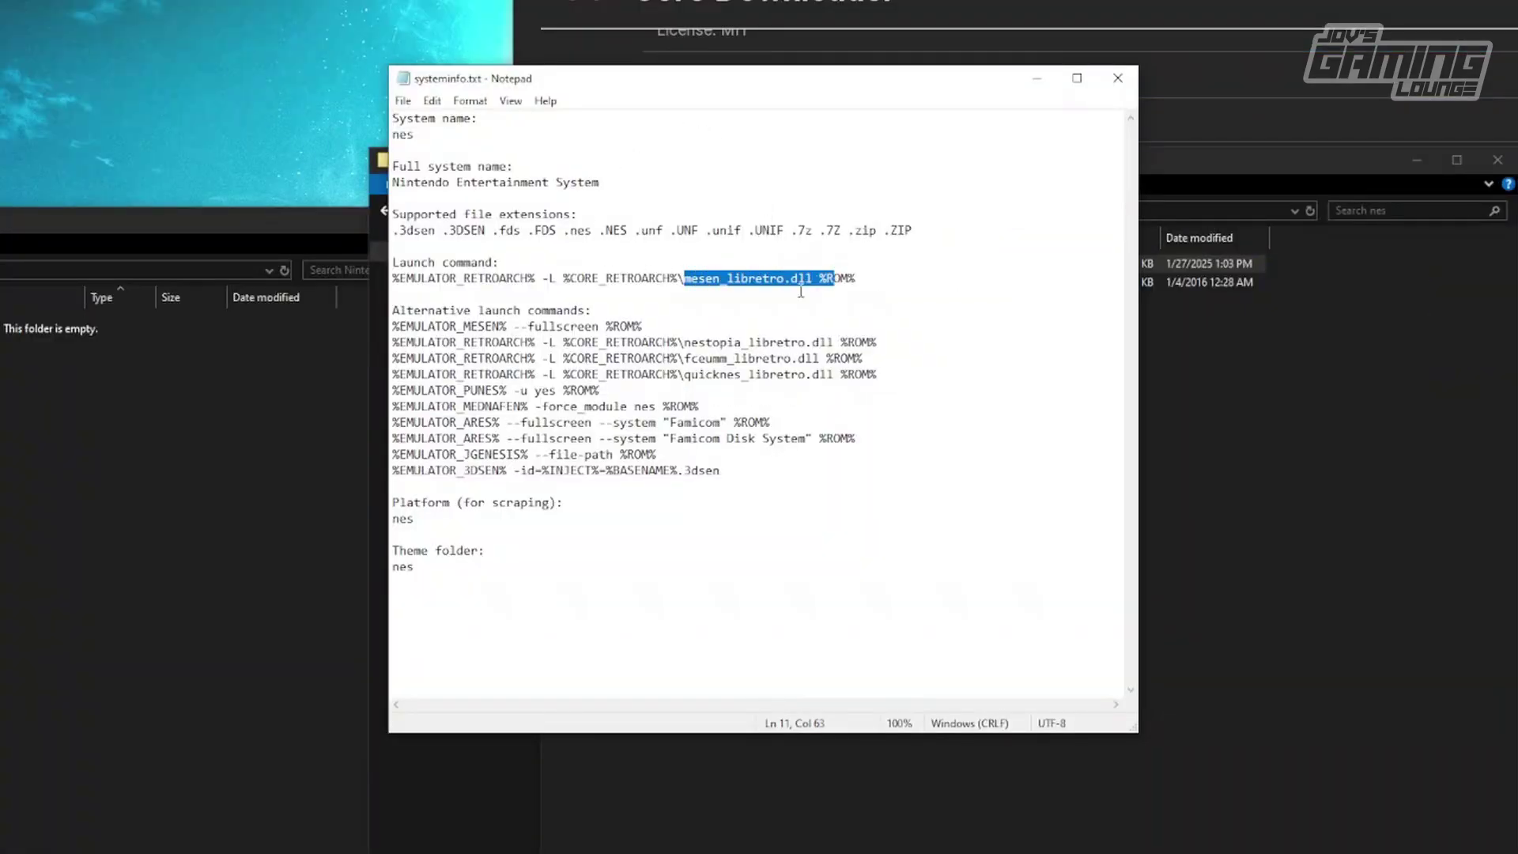
{"action": "left_click", "coordinate": [740, 317]}
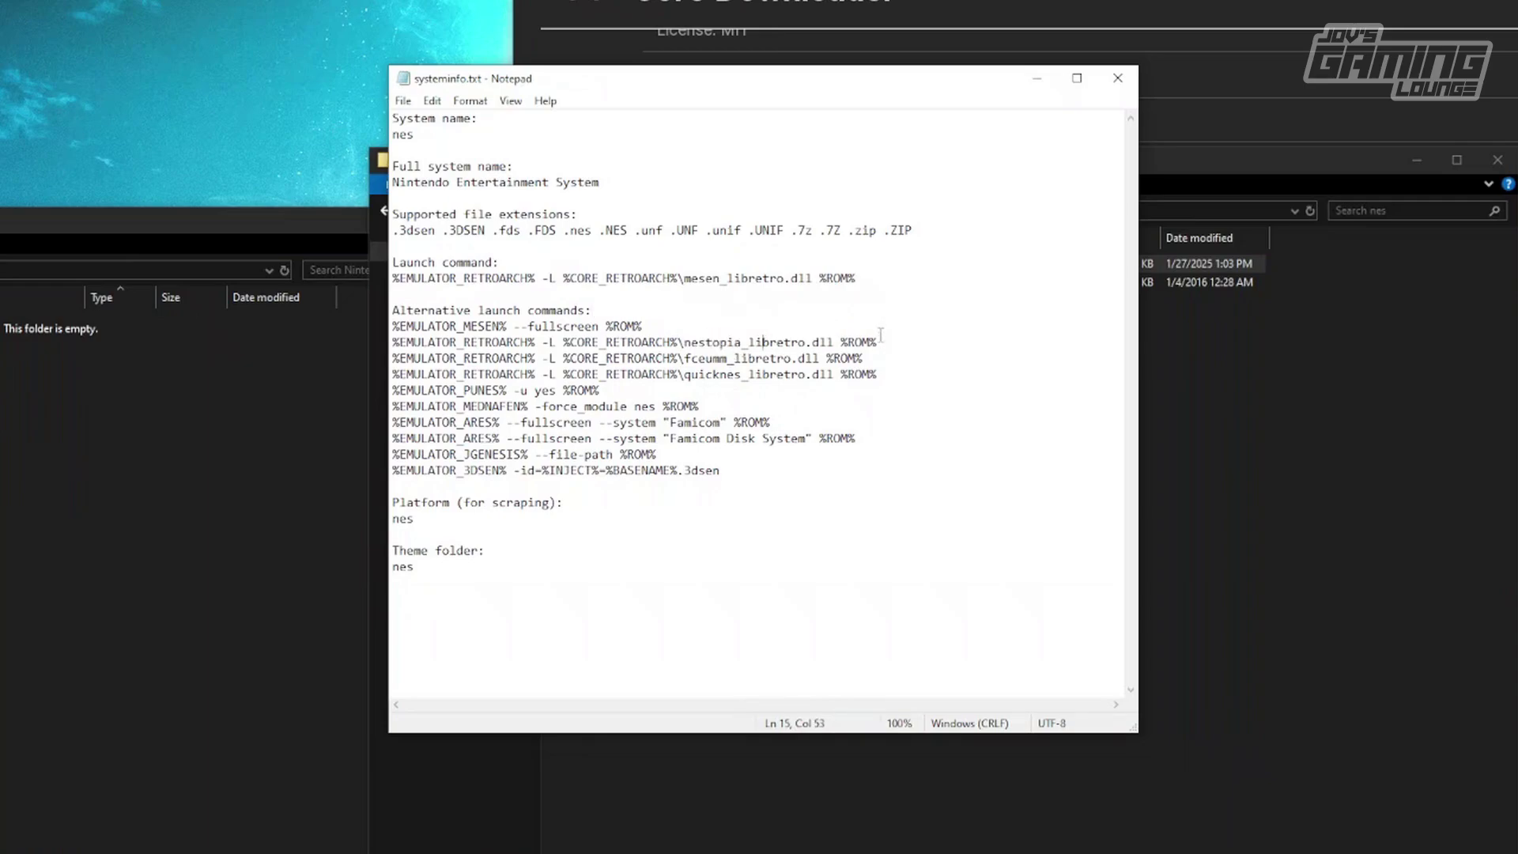
Move the mesen_libretro.dll line from the launch command to the start of the alternative launch commands.
{"action": "left_click_drag", "start_coordinate": [858, 278], "coordinate": [395, 268]}
{"action": "key", "text": "ctrl+c"}
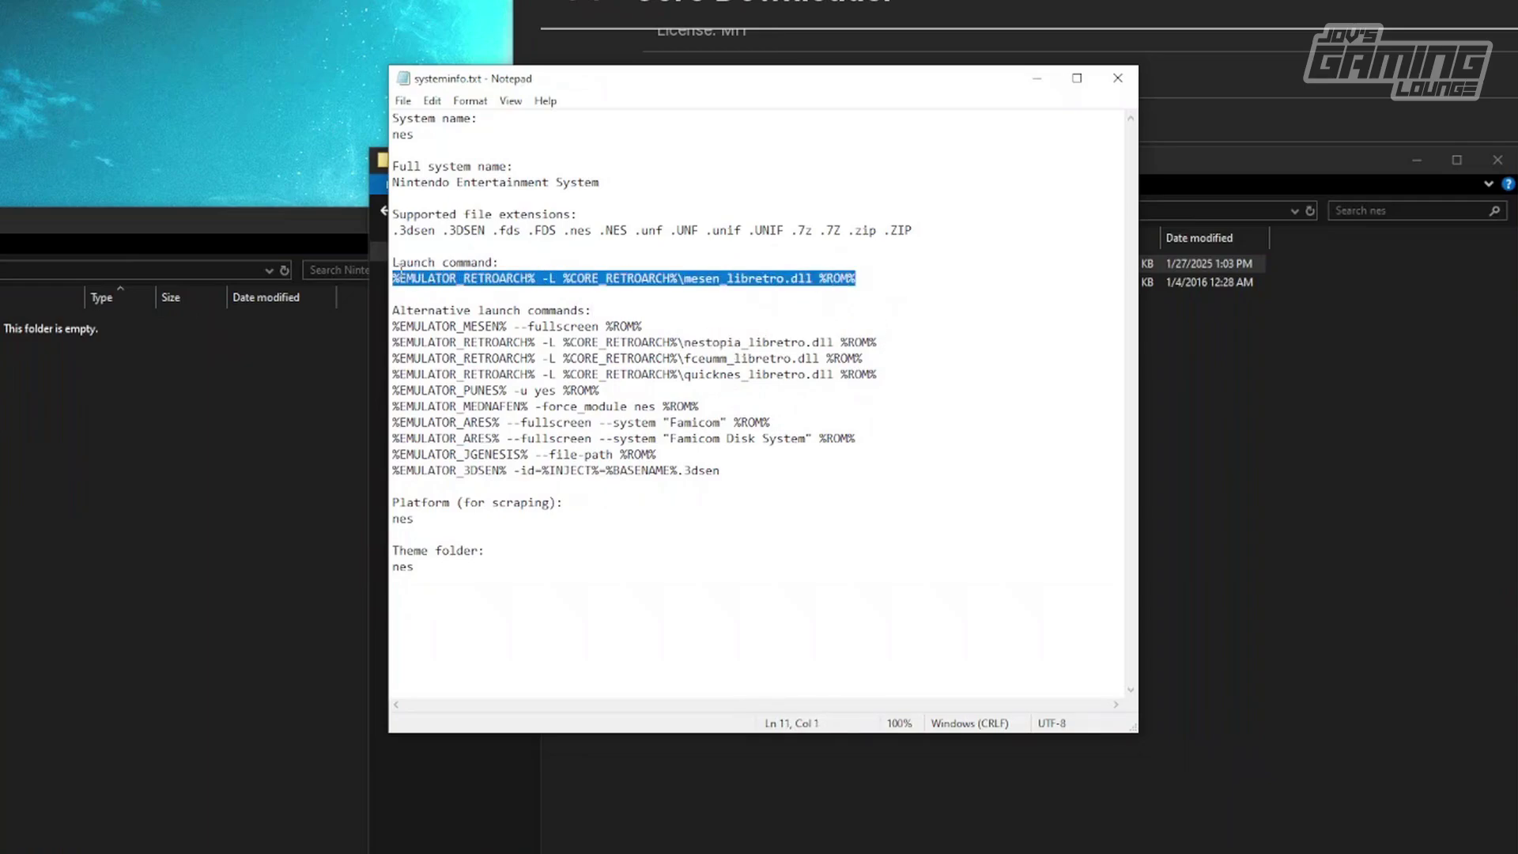
{"action": "key", "text": "Delete"}
{"action": "left_click", "coordinate": [632, 312]}
{"action": "key", "text": "Return"}
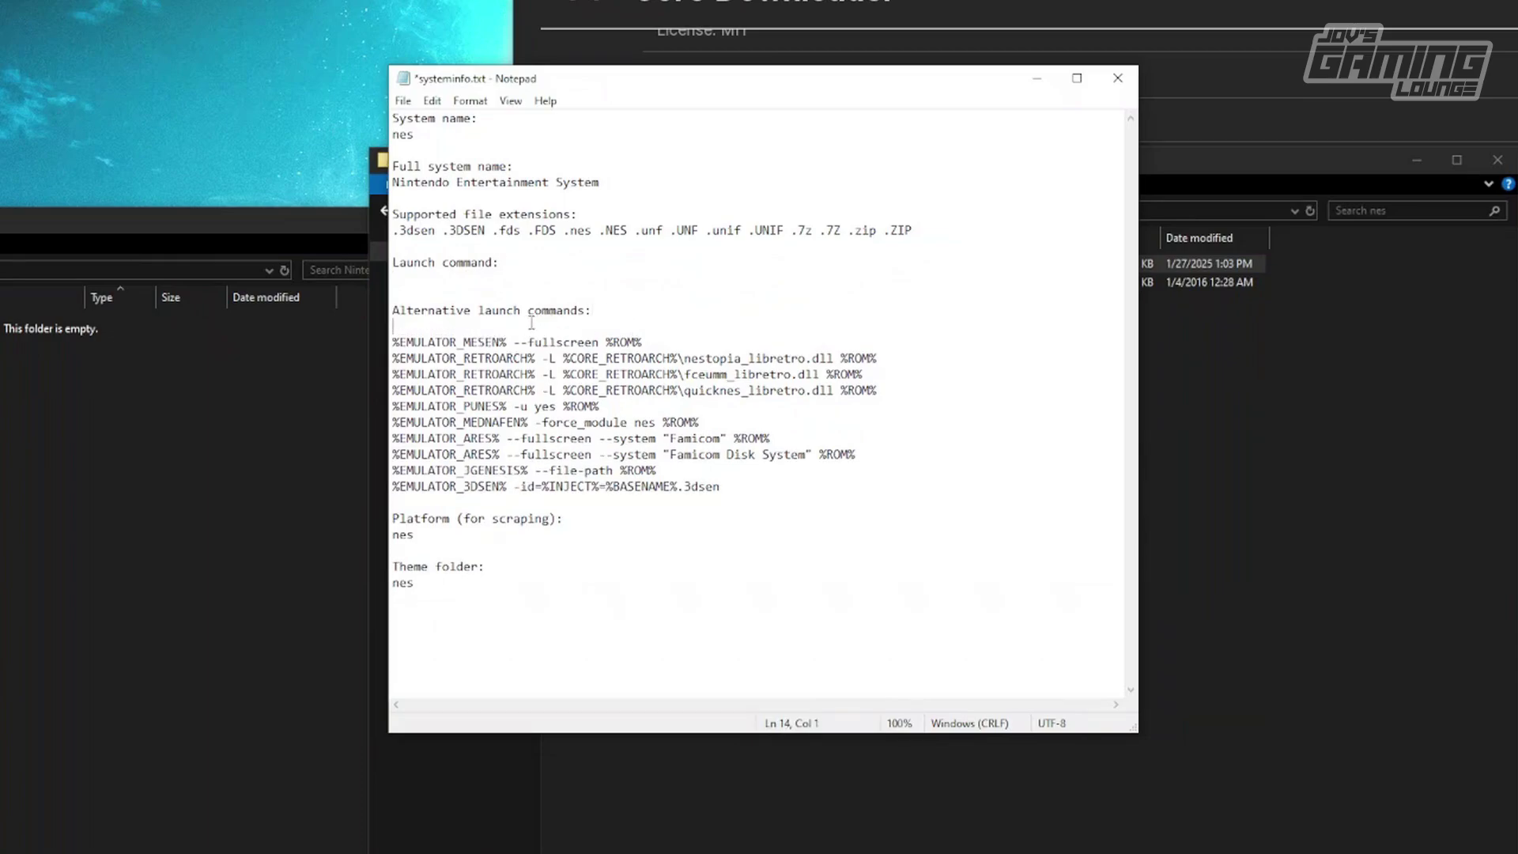
{"action": "right_click", "coordinate": [526, 315]}
{"action": "left_click", "coordinate": [569, 386]}
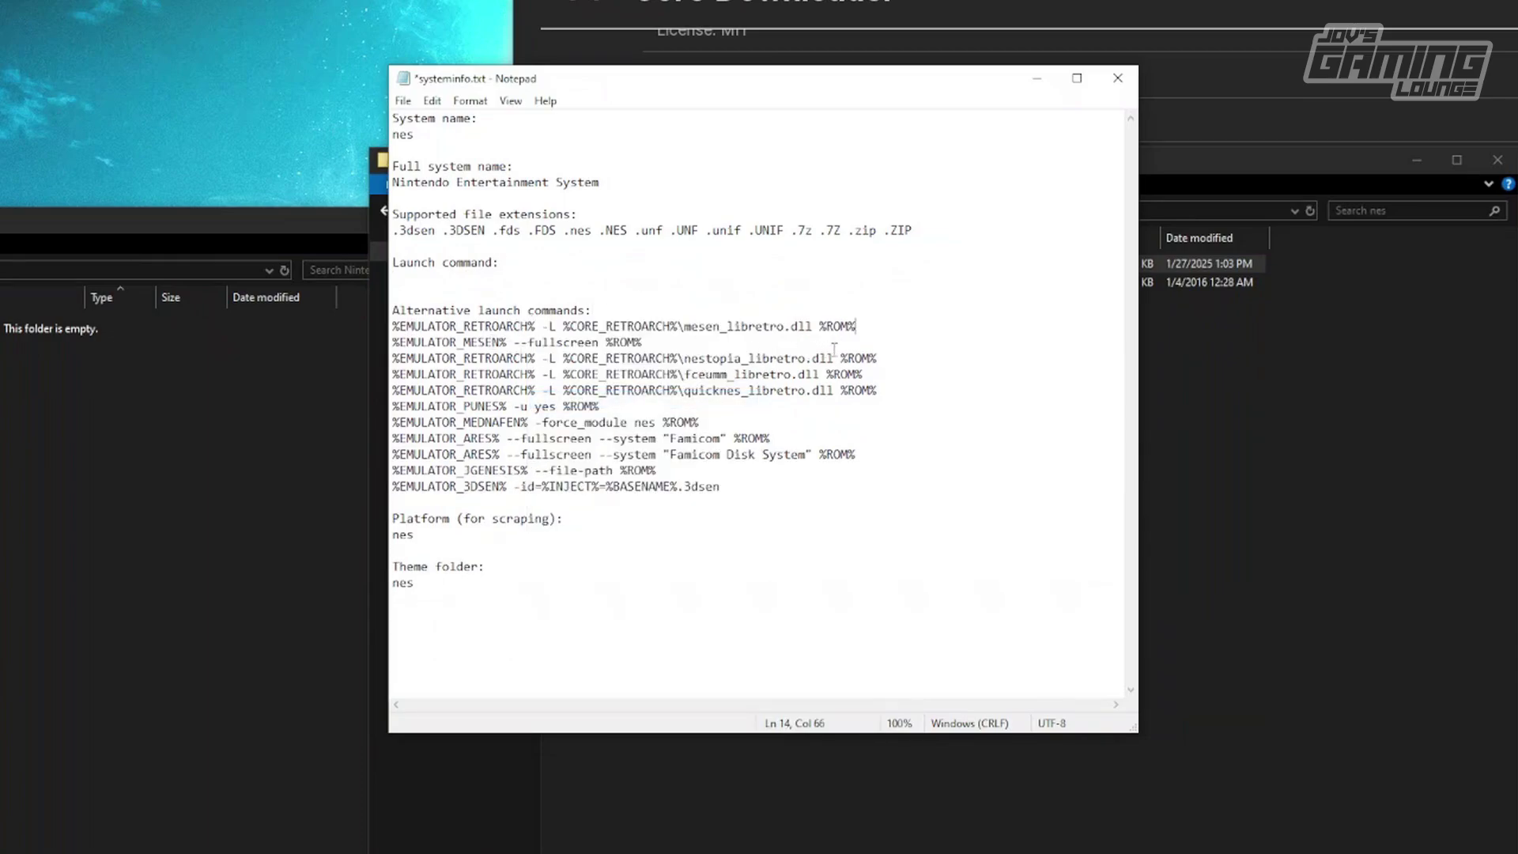
Make the nestopia_libretro.dll line the launch command, closing the gap it leaves, and save and close the nes systeminfo.txt.
{"action": "left_click_drag", "start_coordinate": [879, 358], "coordinate": [394, 353]}
{"action": "key", "text": "ctrl+x"}
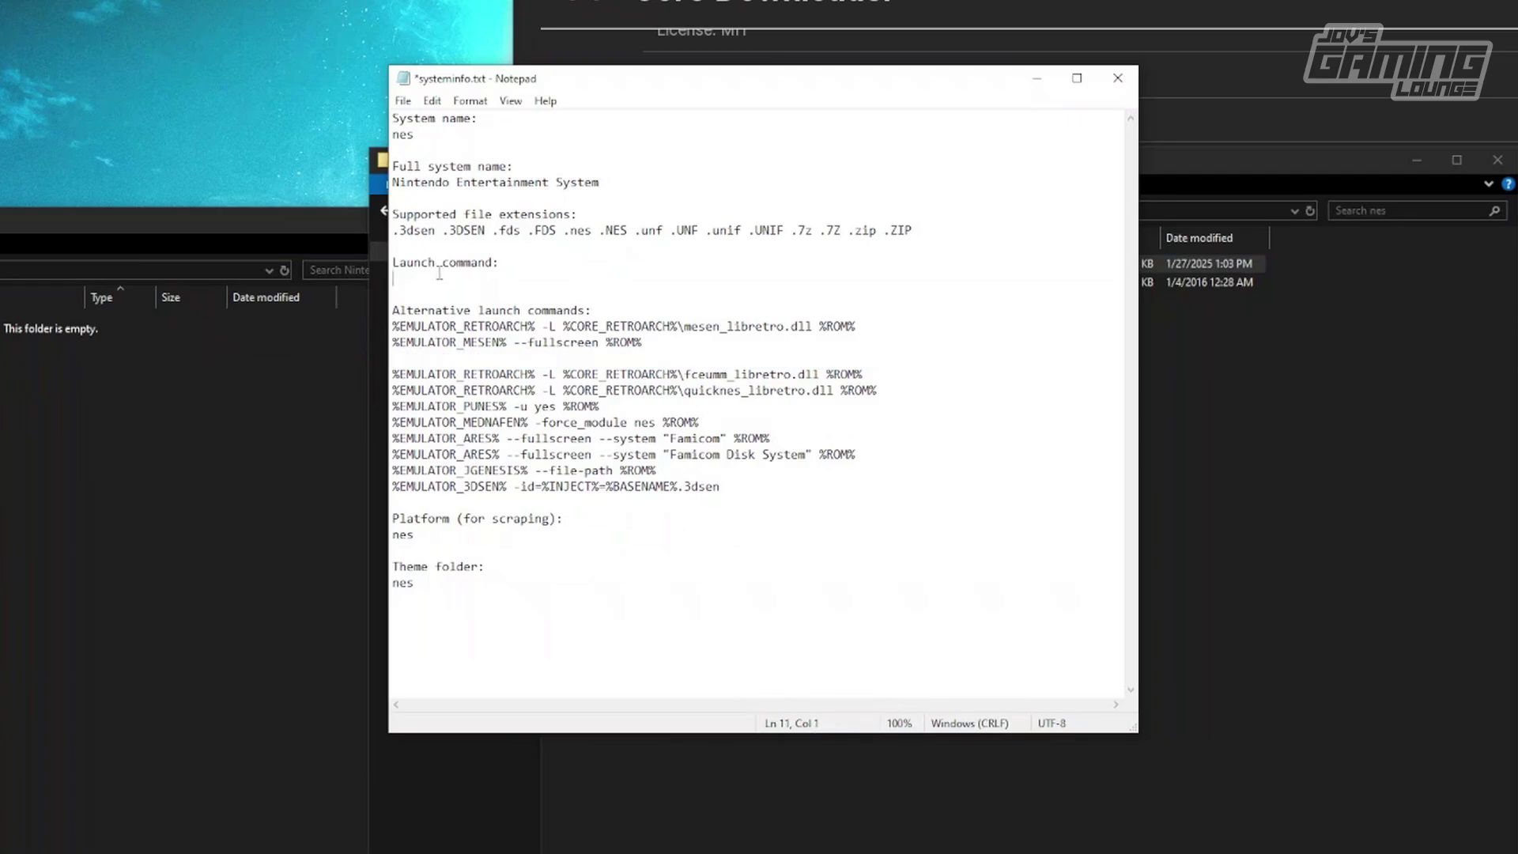
{"action": "key", "text": "ctrl+v"}
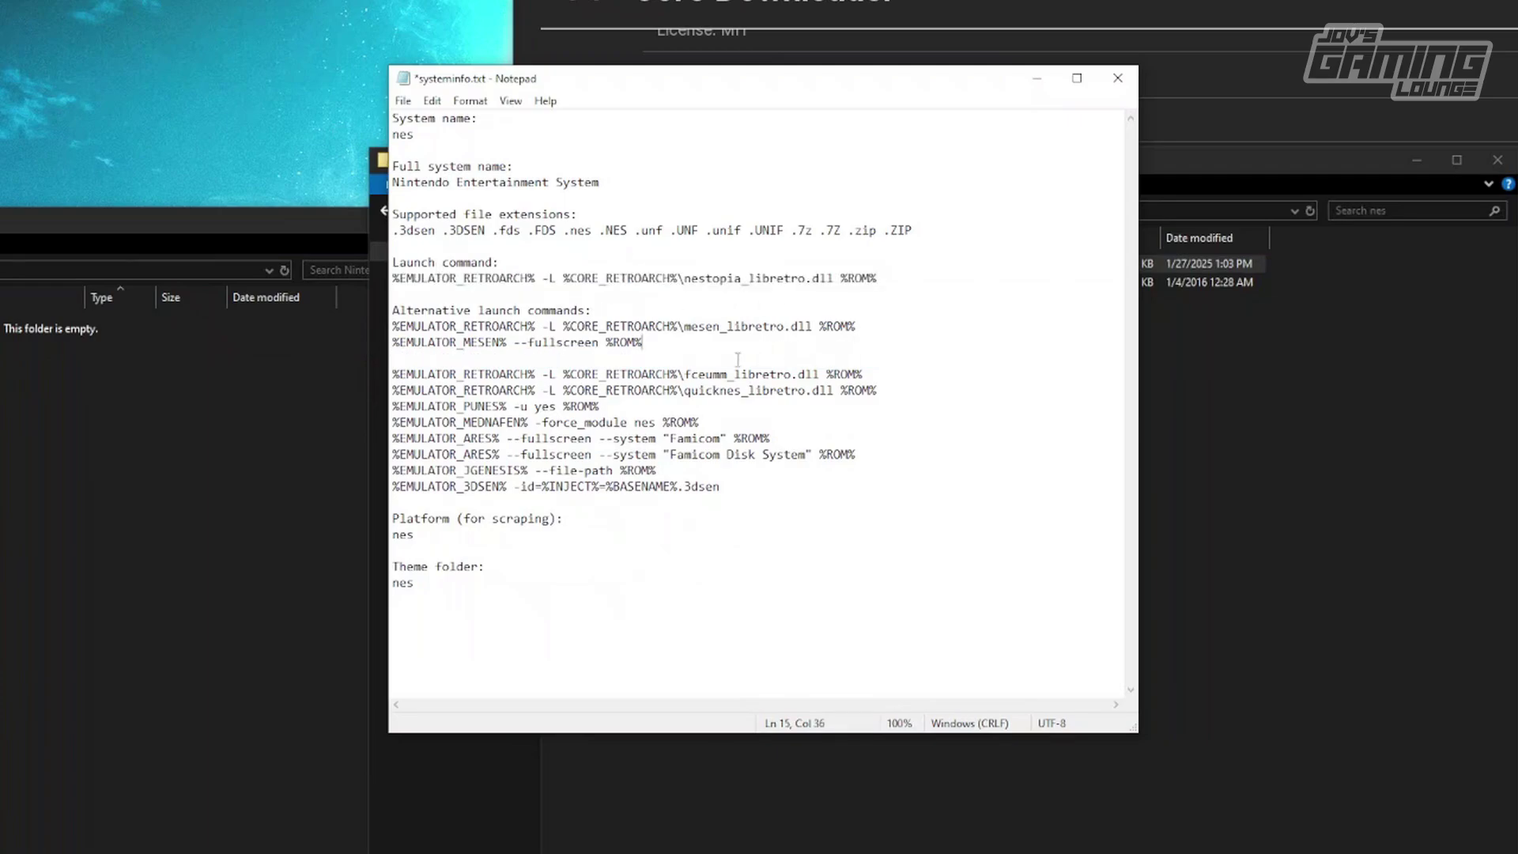
{"action": "key", "text": "Delete"}
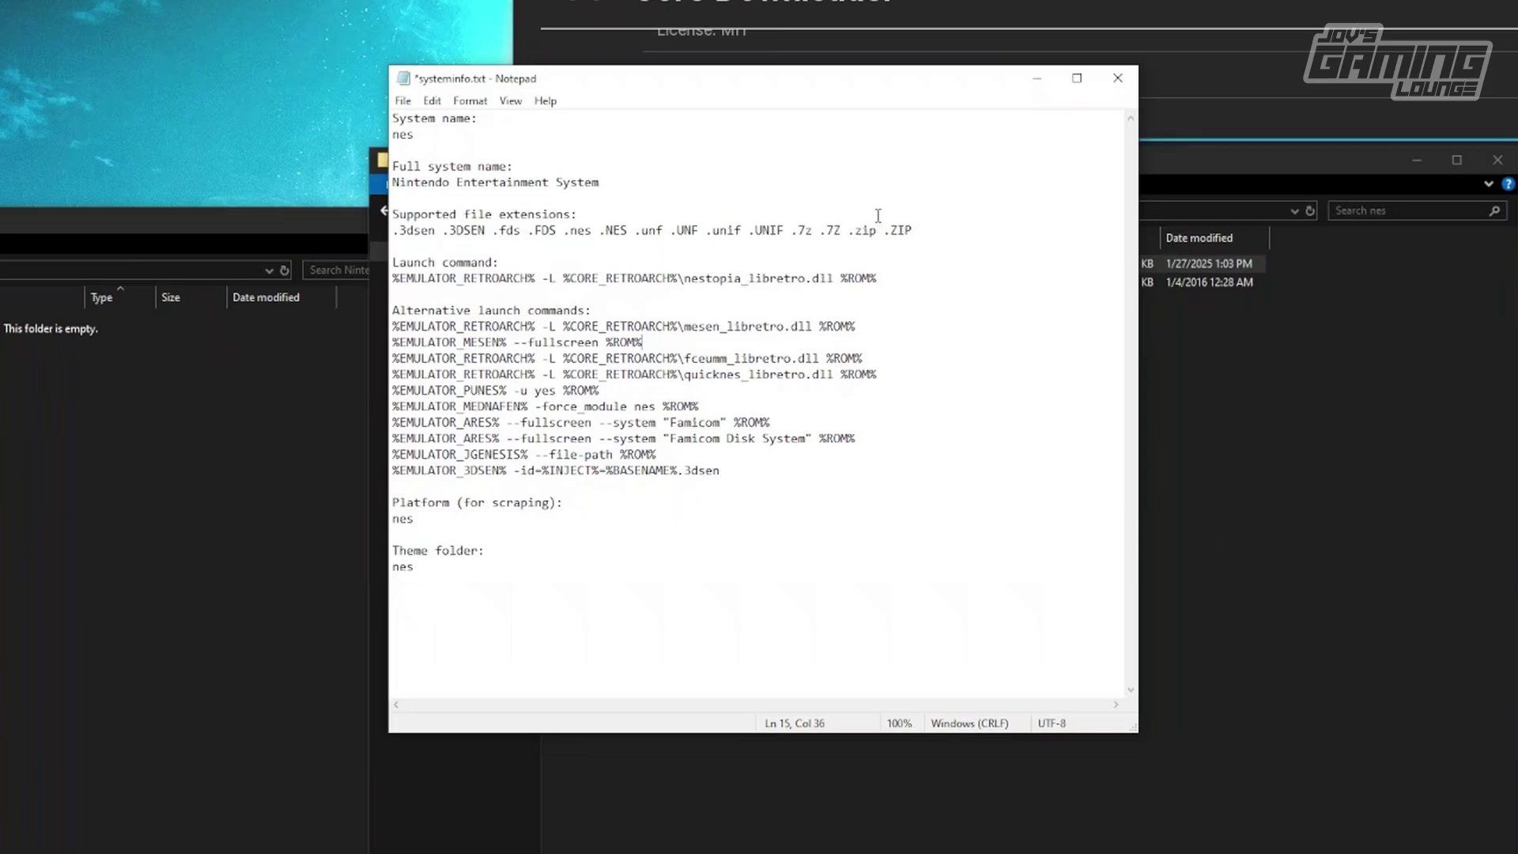
{"action": "left_click", "coordinate": [403, 101]}
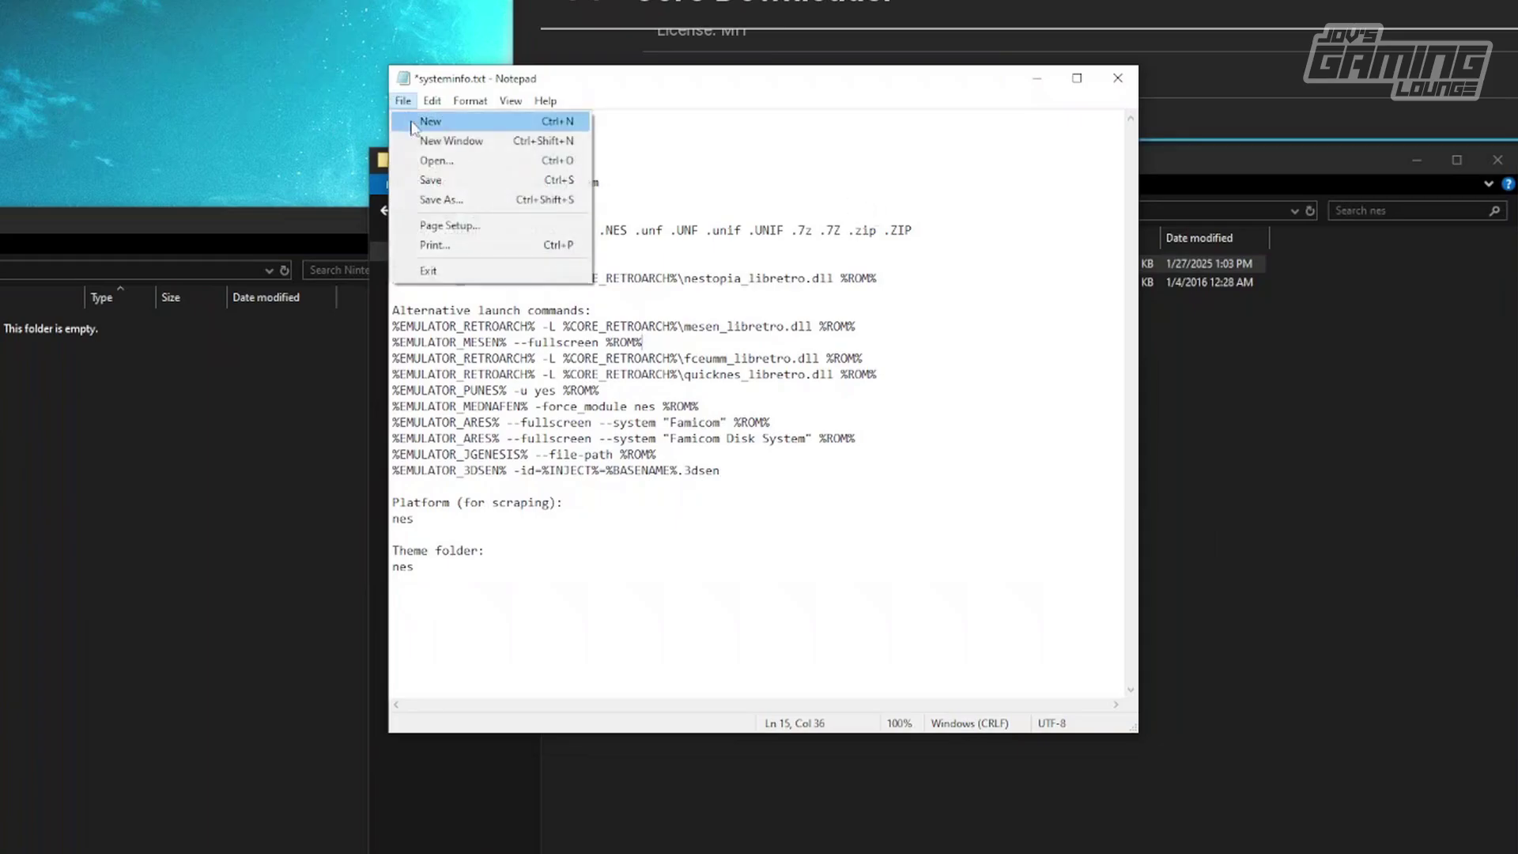
{"action": "left_click", "coordinate": [441, 184]}
{"action": "left_click", "coordinate": [1117, 78]}
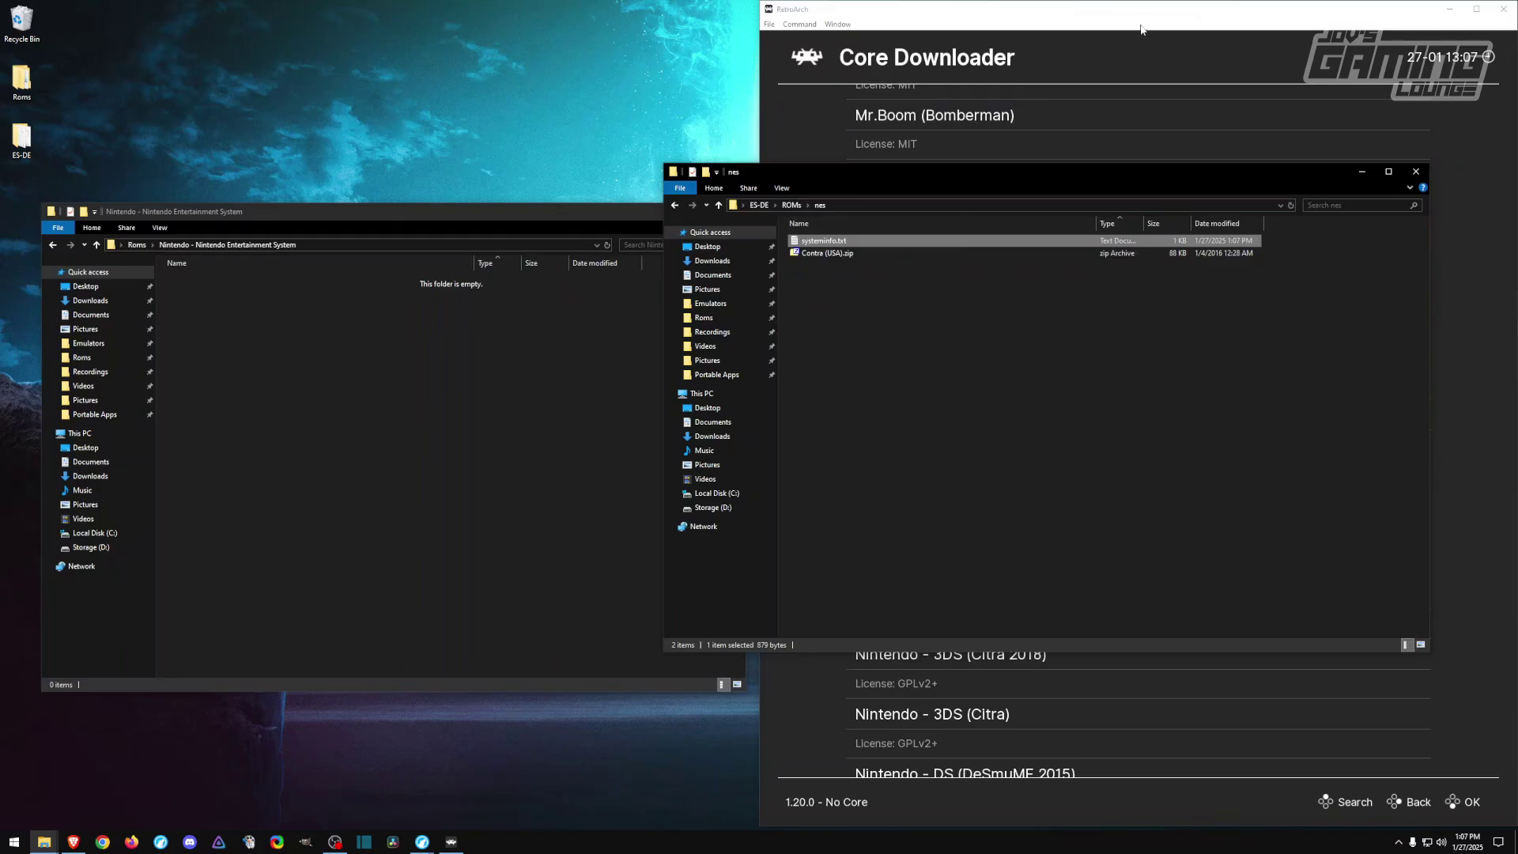
Reload RetroArch's Core Downloader list and download the Nintendo - NES / Famicom (Nestopia) core.
{"action": "left_click", "coordinate": [1141, 30]}
{"action": "key", "text": "BackSpace"}
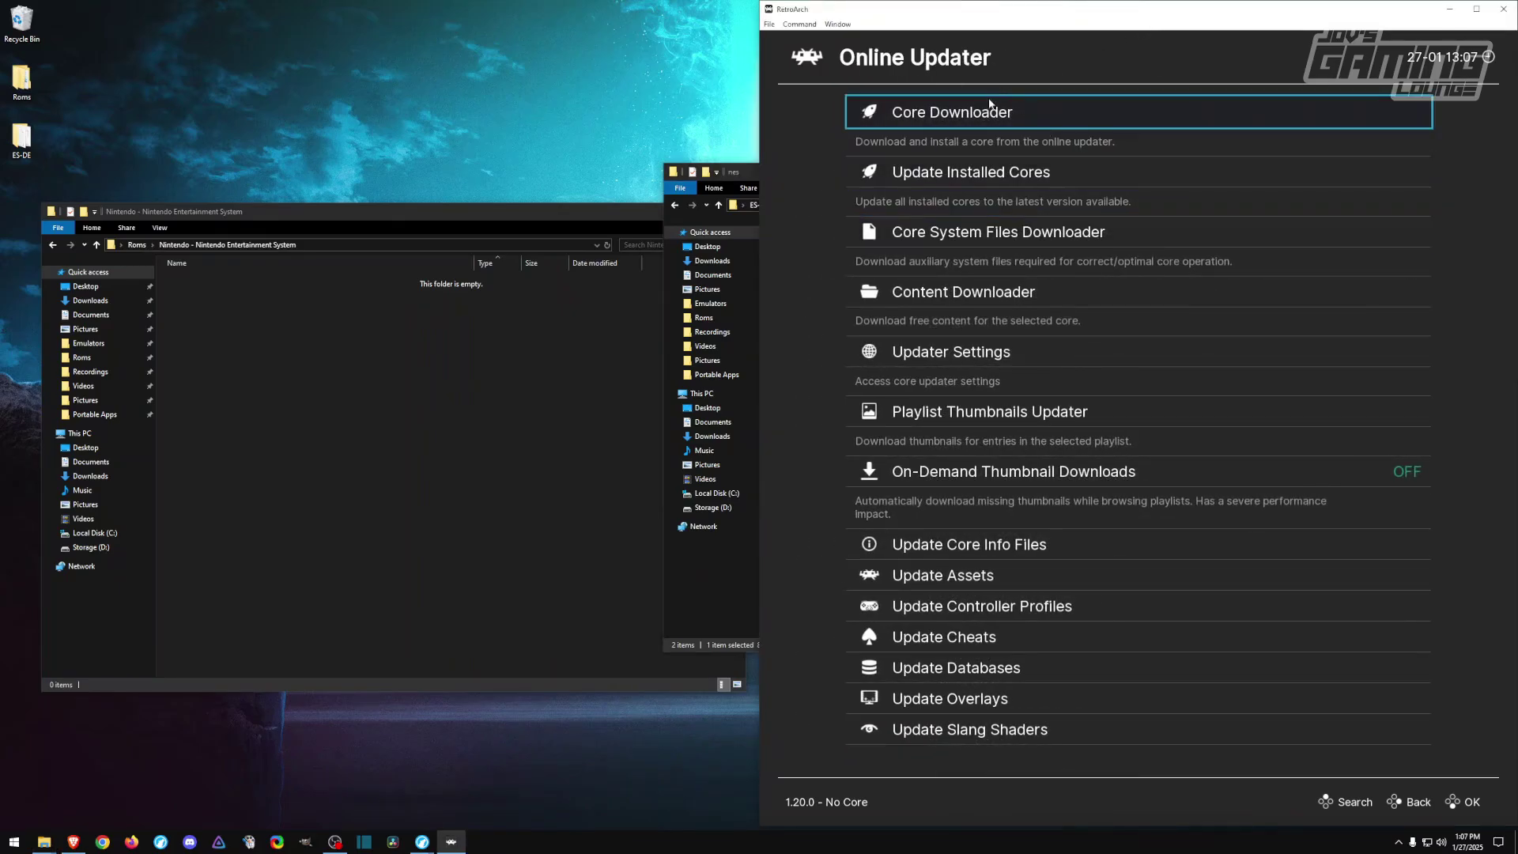
{"action": "left_click", "coordinate": [980, 119]}
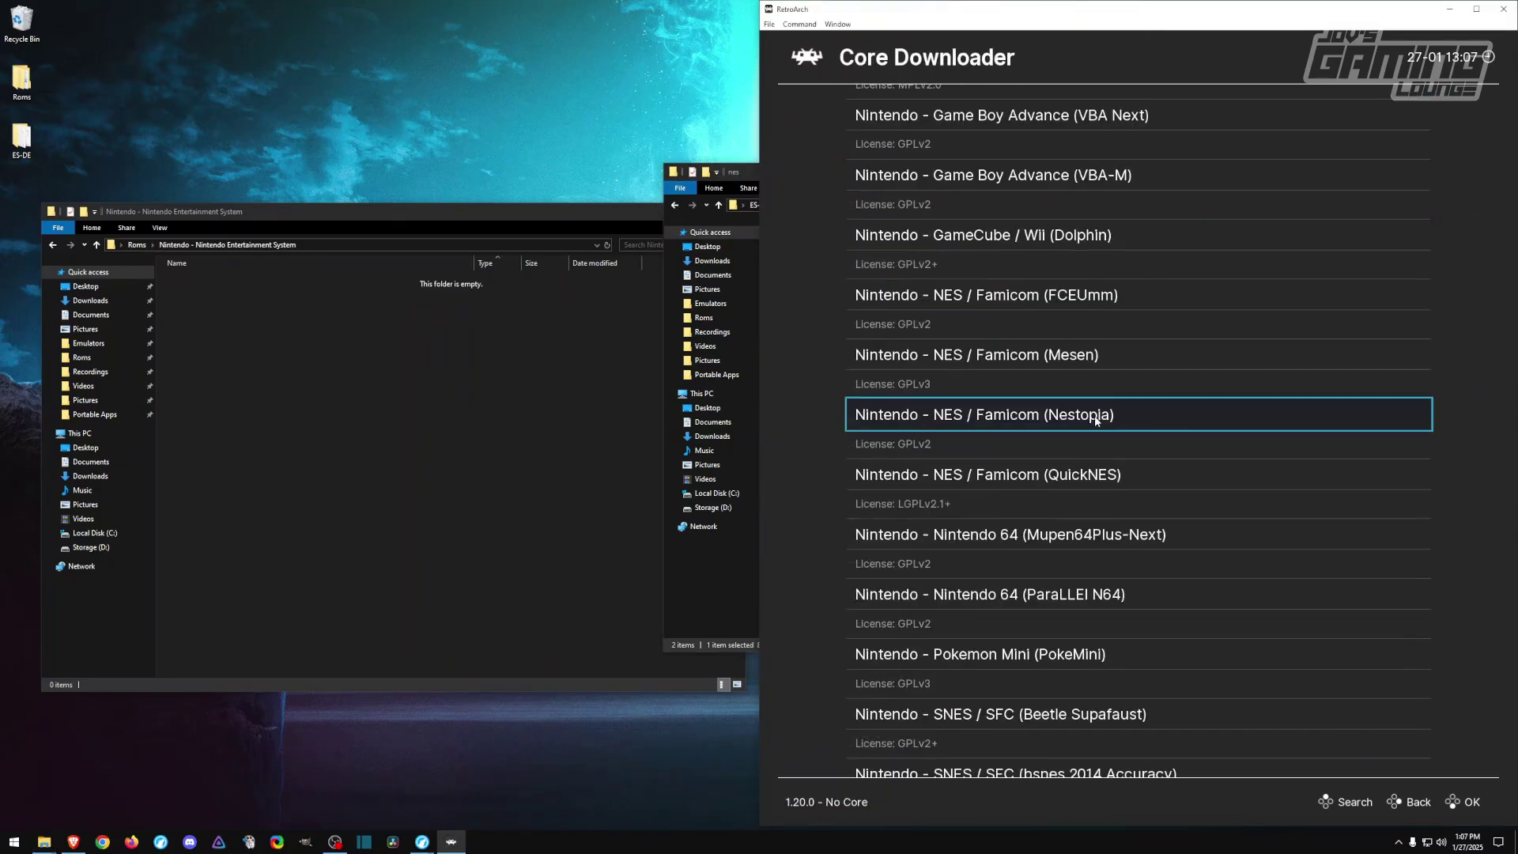
{"action": "left_click", "coordinate": [1045, 421]}
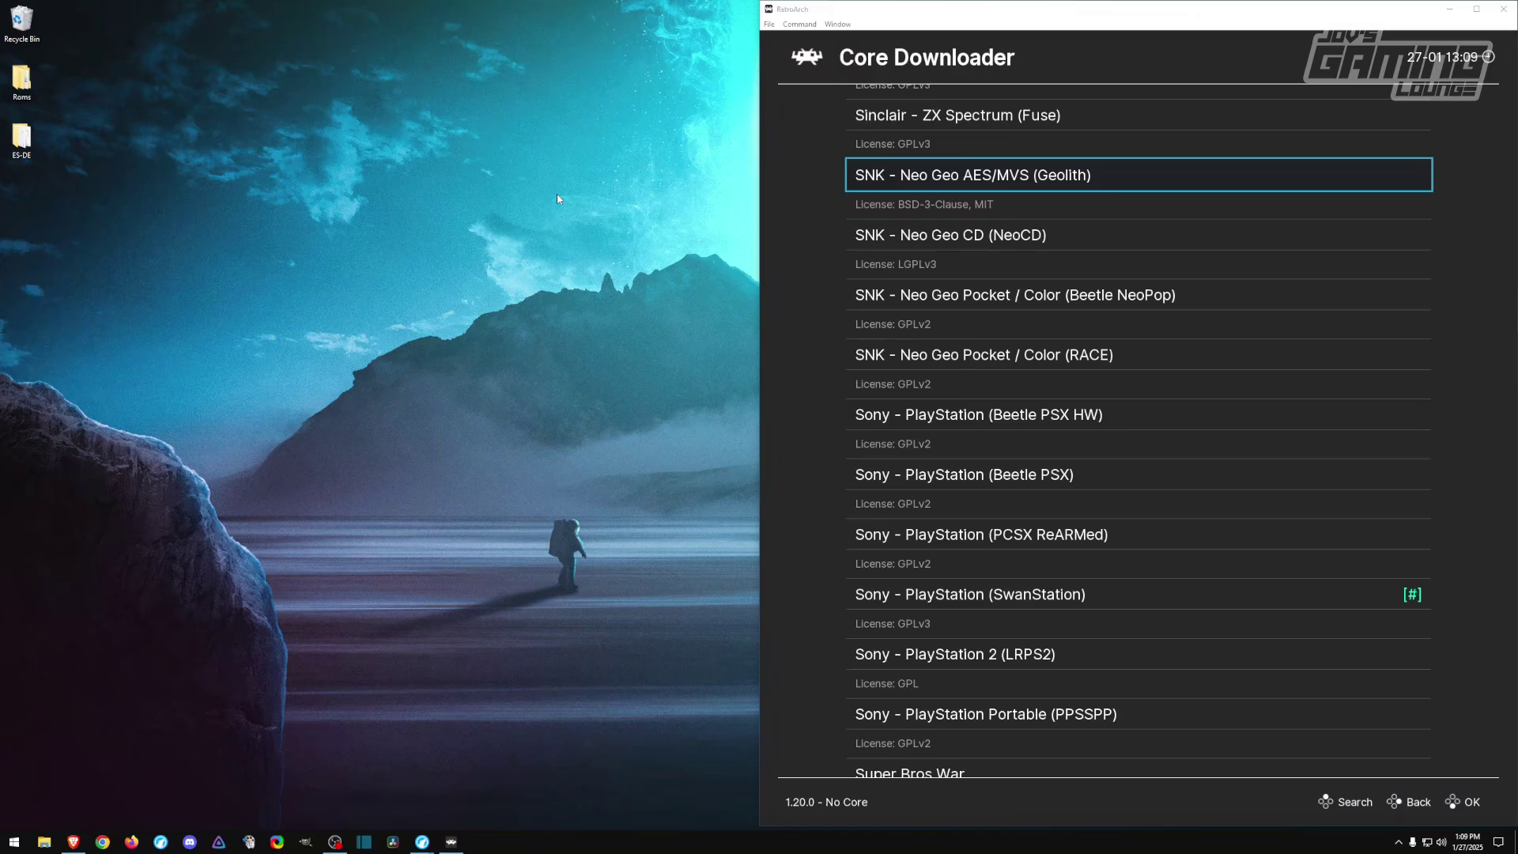
Maximize RetroArch, leave the Core Downloader, and set the video driver to vulkan in the video output settings.
{"action": "left_click", "coordinate": [1476, 9]}
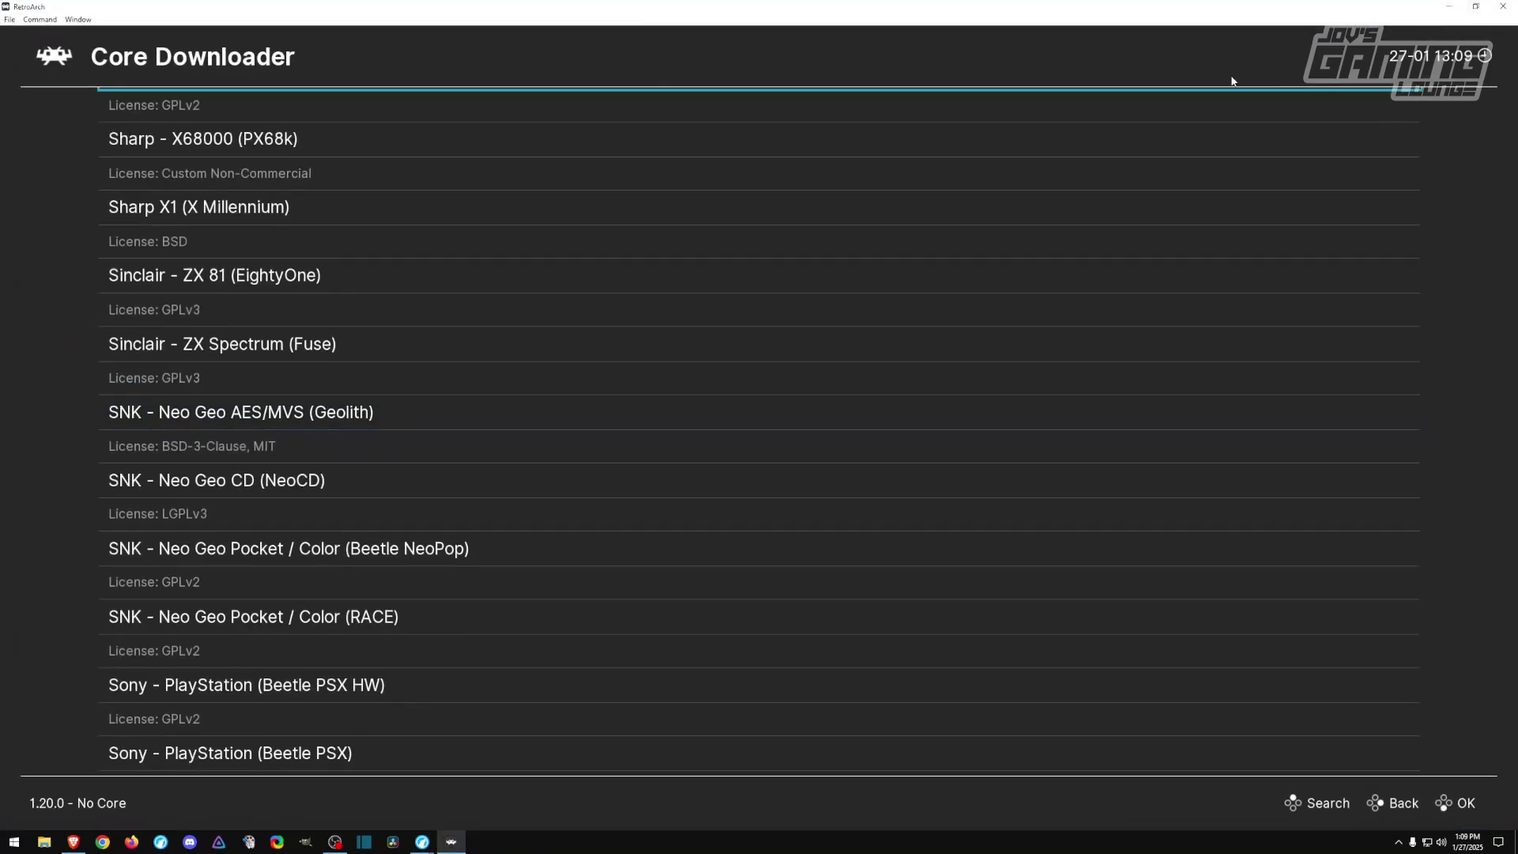
{"action": "right_click", "coordinate": [613, 251]}
{"action": "right_click", "coordinate": [614, 248]}
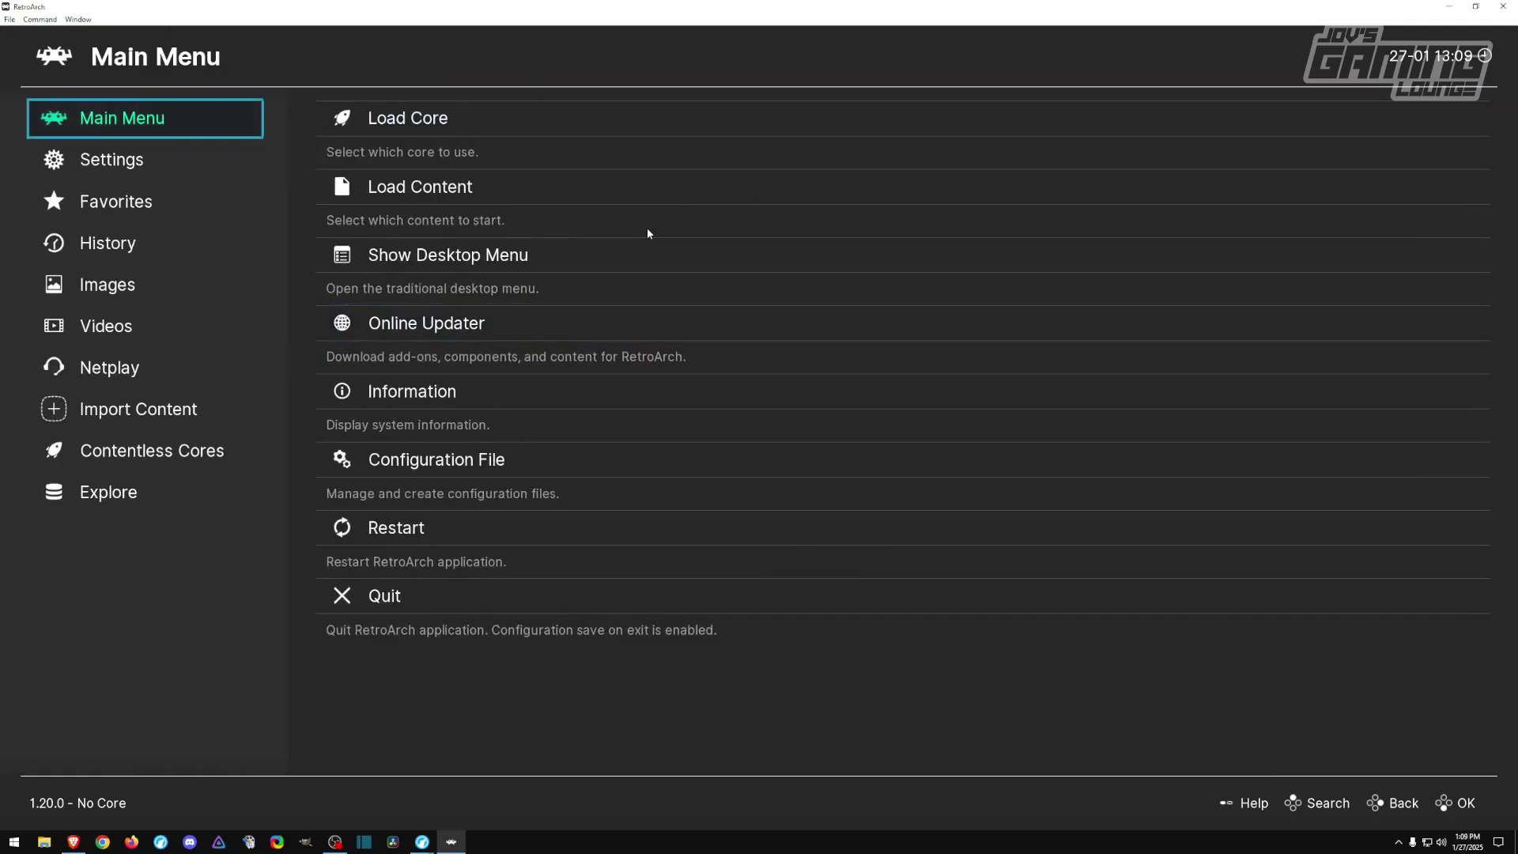
{"action": "left_click", "coordinate": [151, 169]}
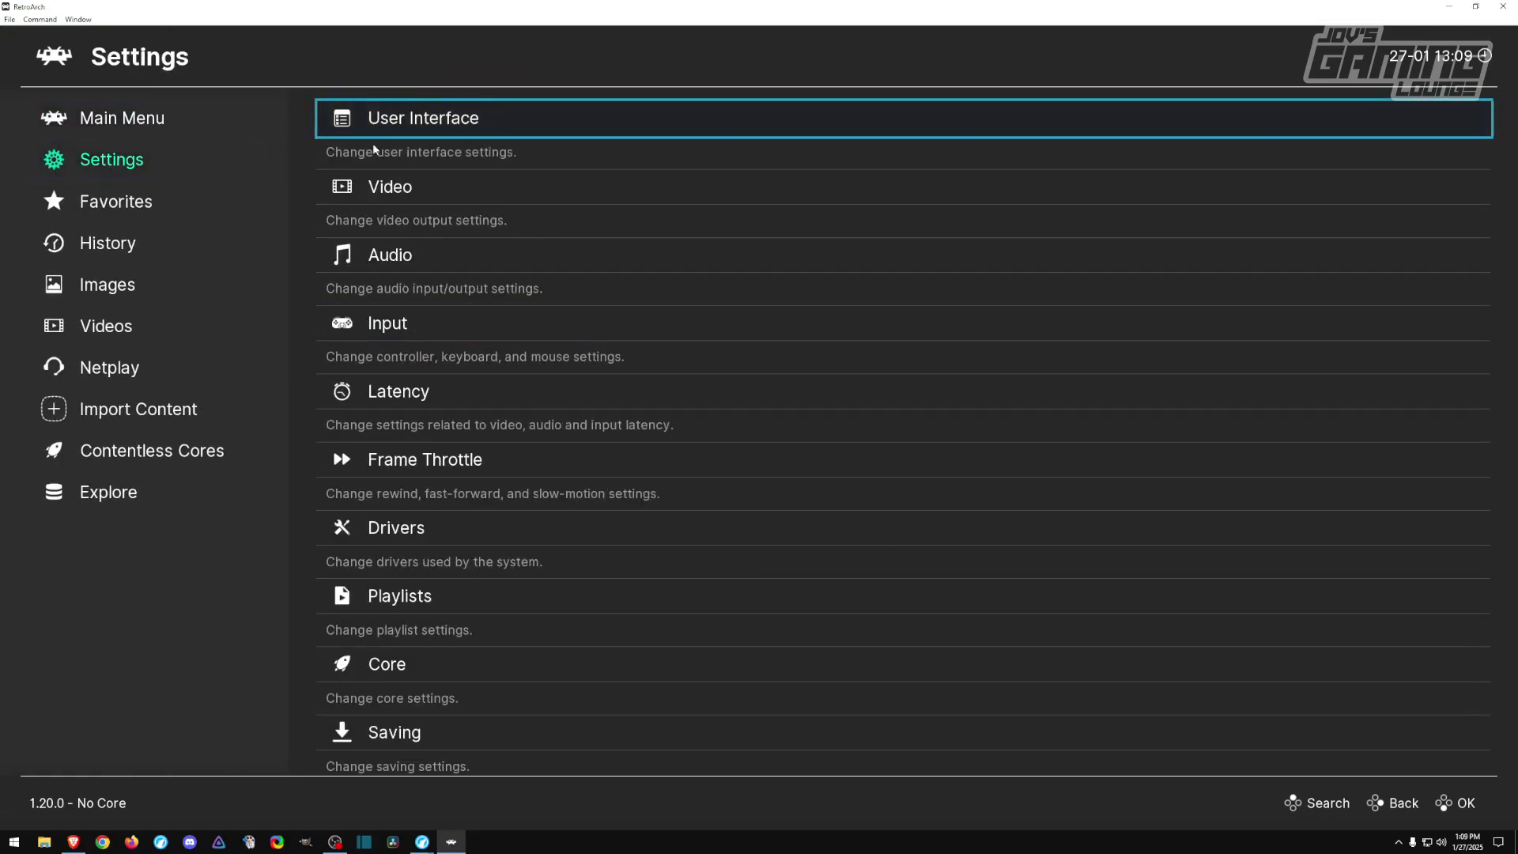
{"action": "left_click", "coordinate": [384, 192]}
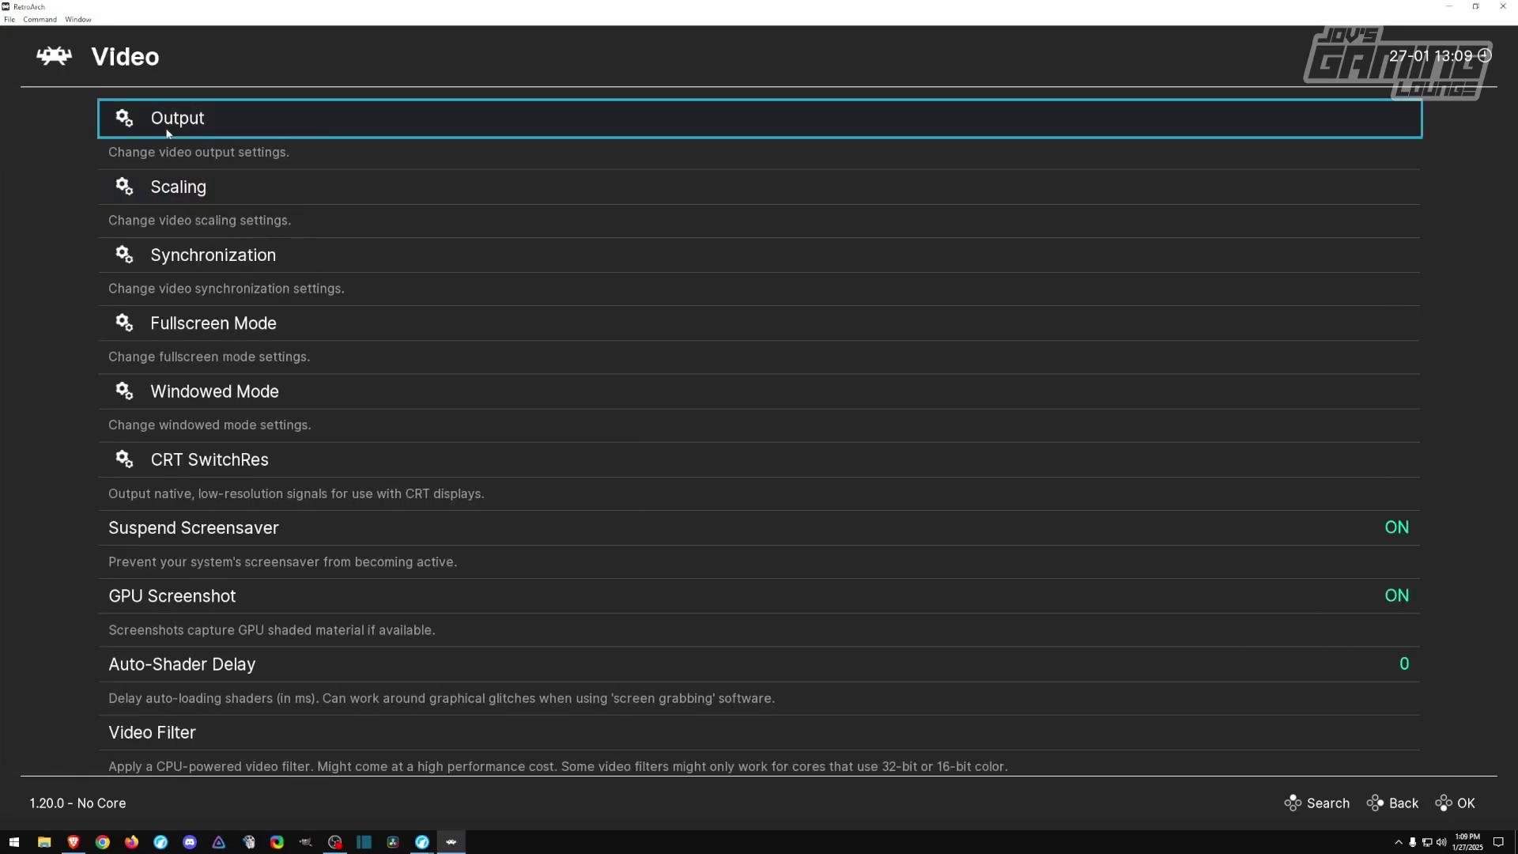
{"action": "left_click", "coordinate": [215, 126]}
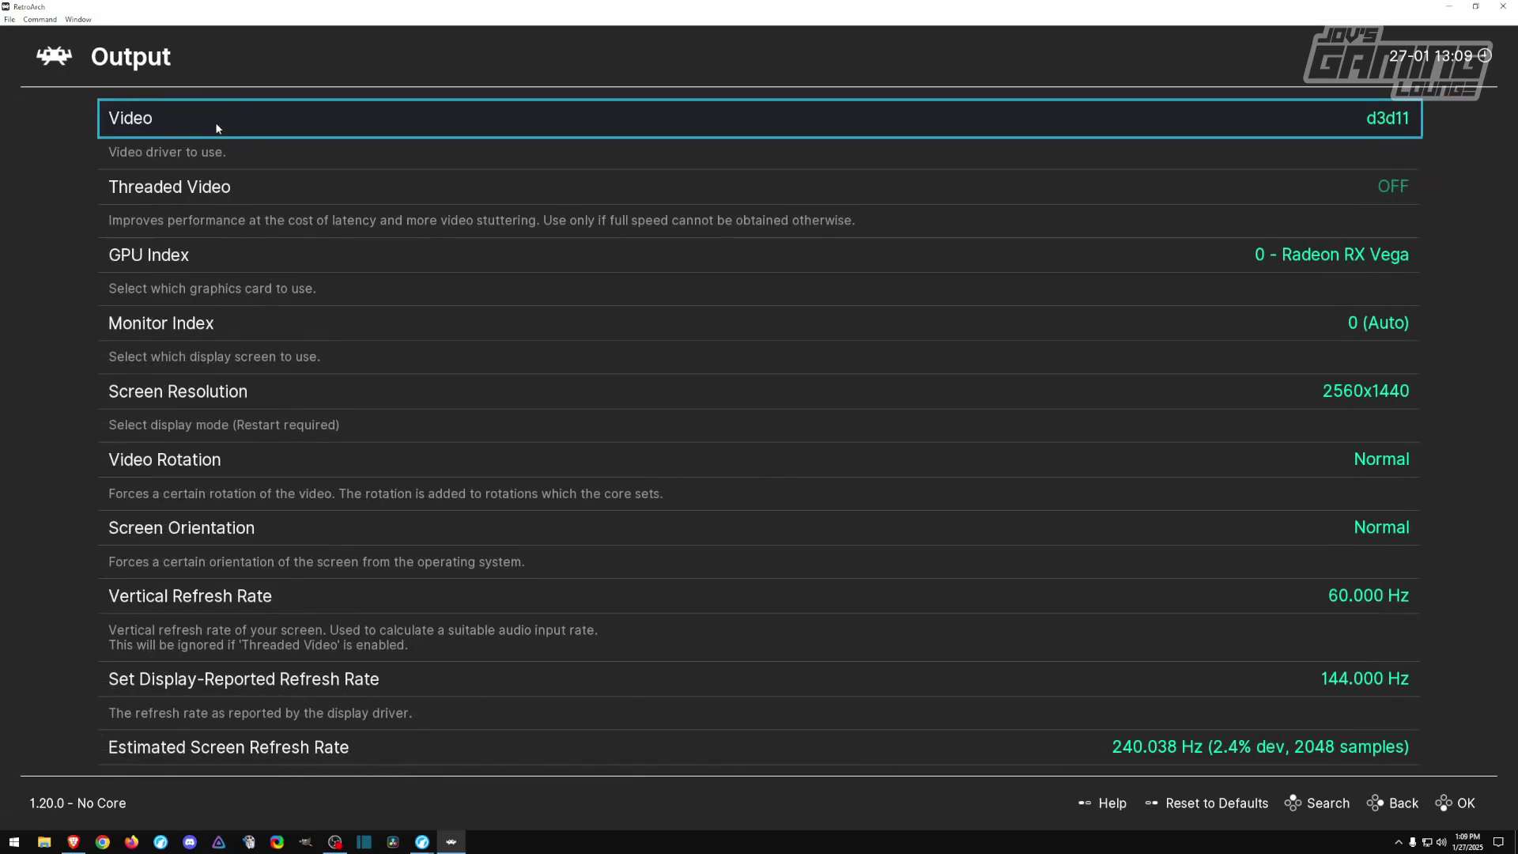
{"action": "left_click", "coordinate": [1368, 125]}
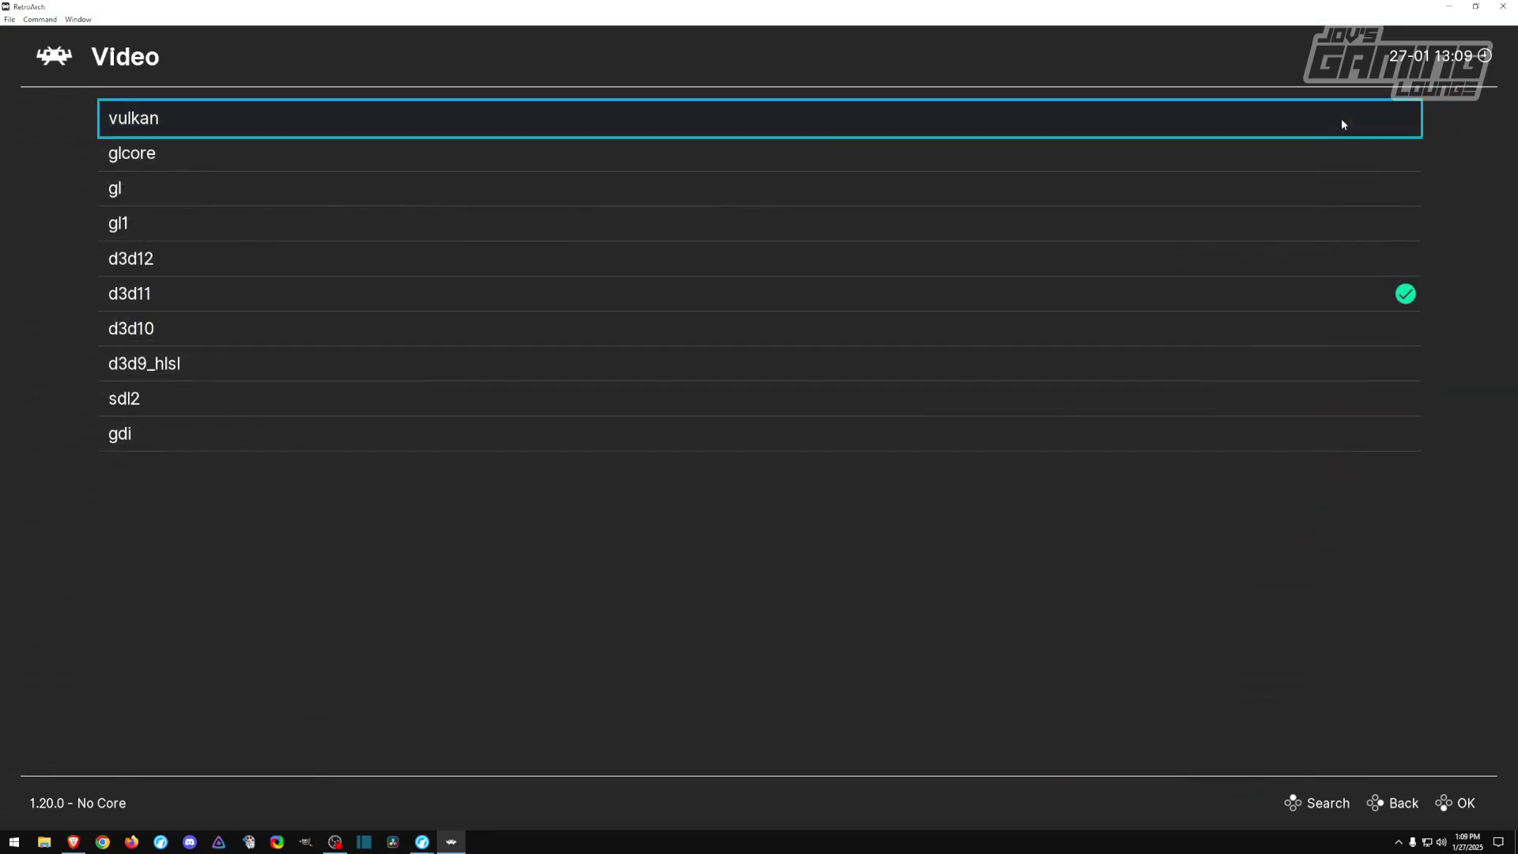
{"action": "left_click", "coordinate": [271, 121]}
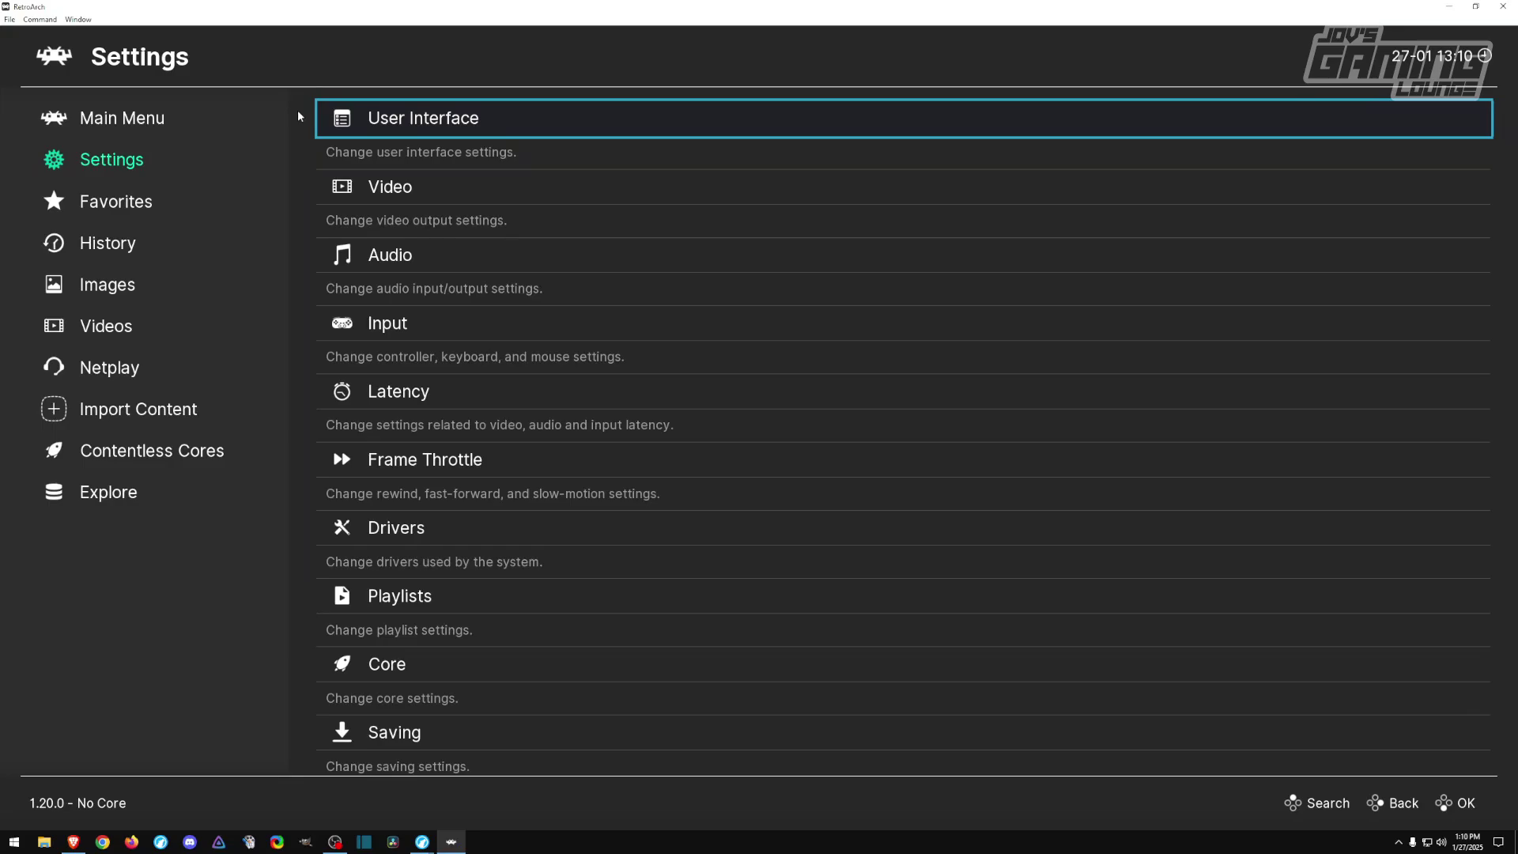
Set the Menu Toggle (Controller Combo) hotkey to L3 + R3 in the input settings and return to the main settings list.
{"action": "left_click", "coordinate": [419, 326]}
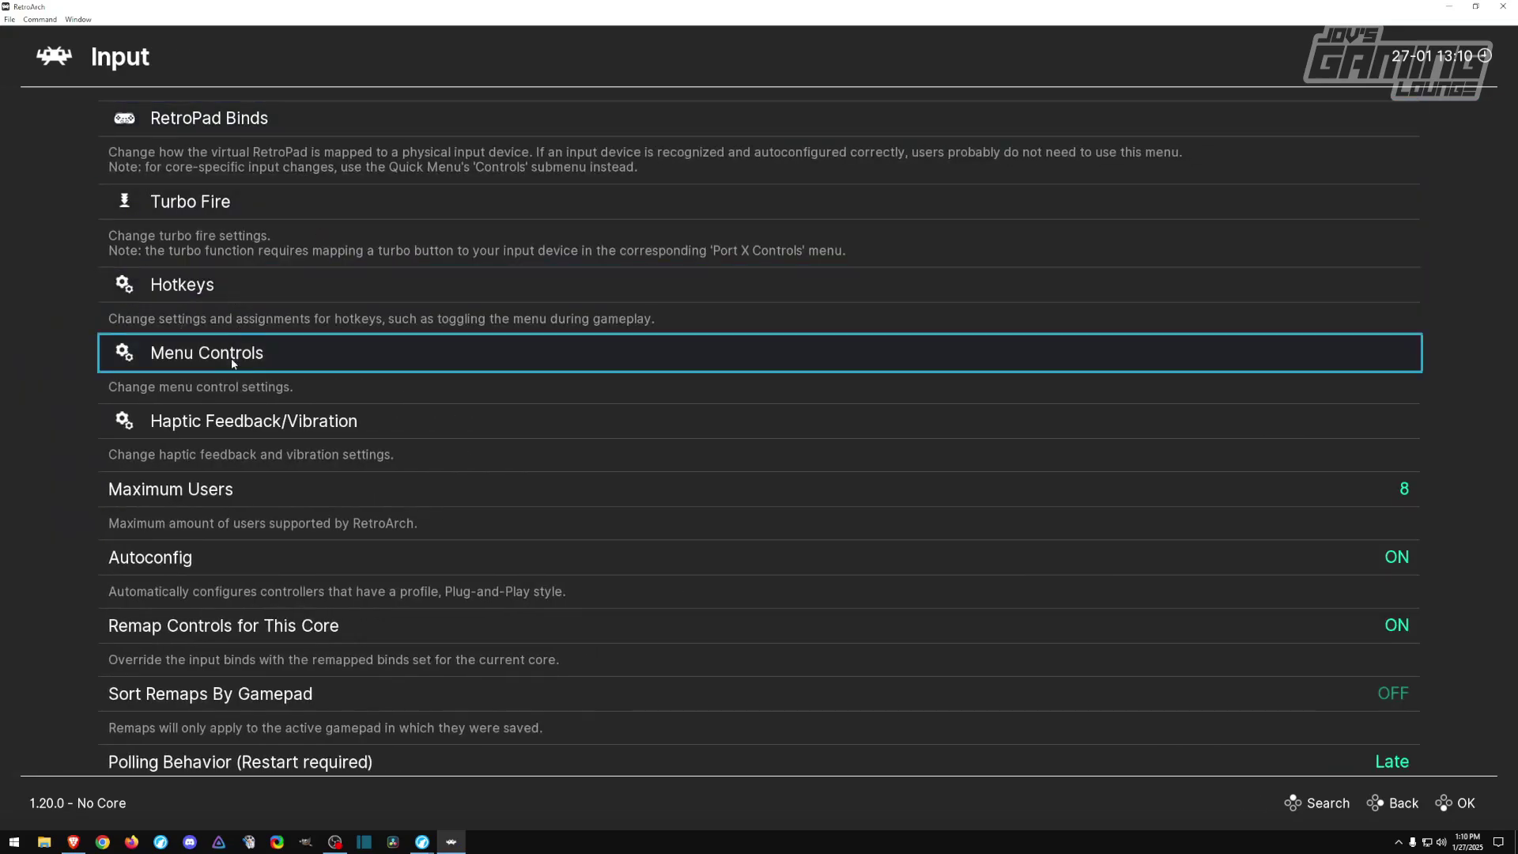
{"action": "left_click", "coordinate": [367, 287]}
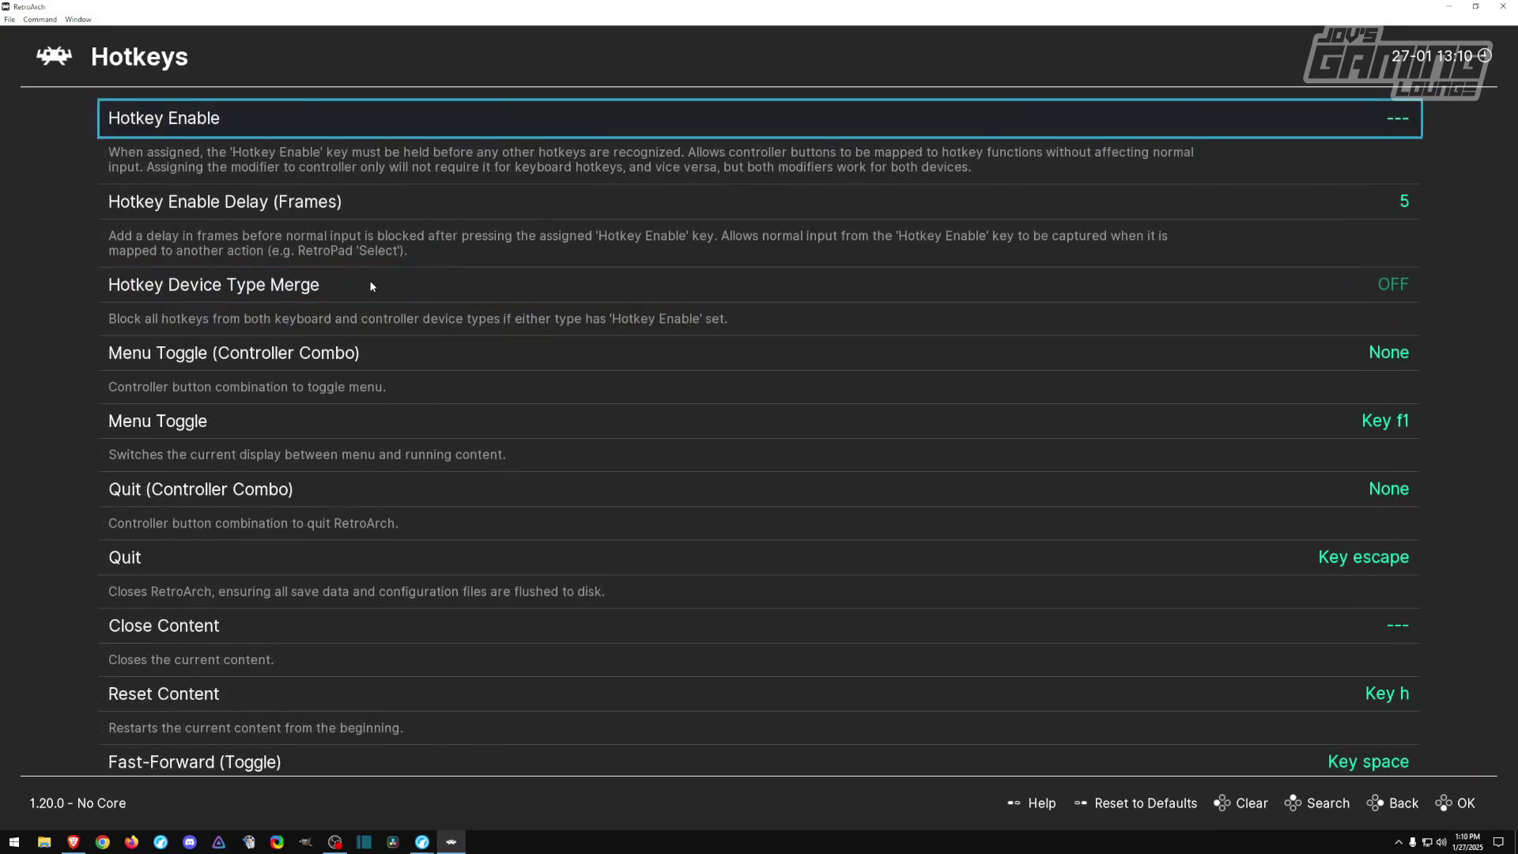
{"action": "left_click", "coordinate": [1008, 352]}
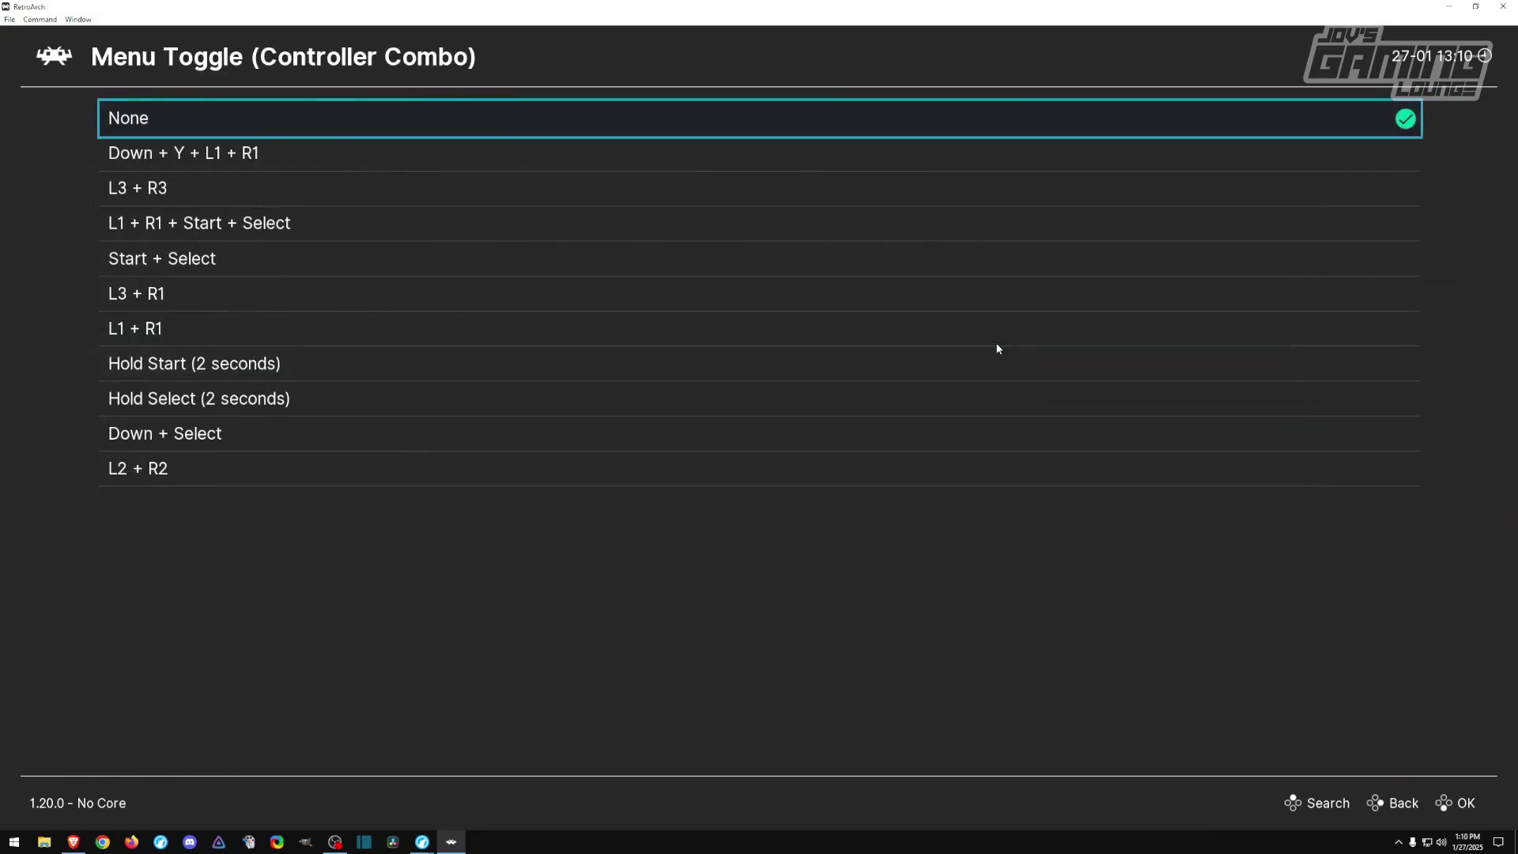
{"action": "left_click", "coordinate": [227, 194]}
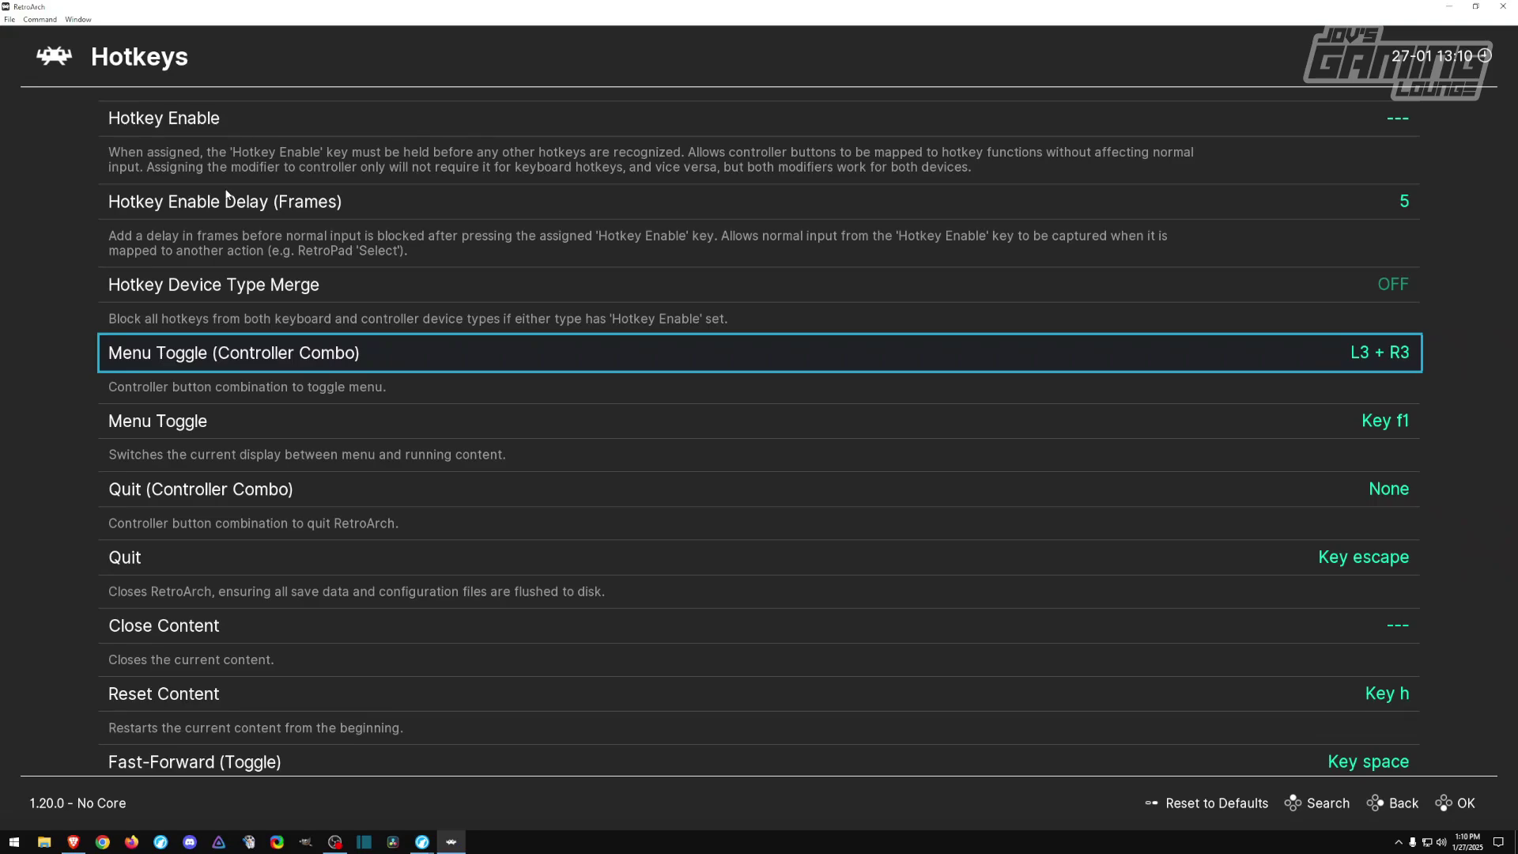
{"action": "key", "text": "BackSpace"}
{"action": "key", "text": "BackSpace"}
Turn on Start in Fullscreen Mode in the video settings and quit RetroArch.
{"action": "left_click", "coordinate": [387, 185]}
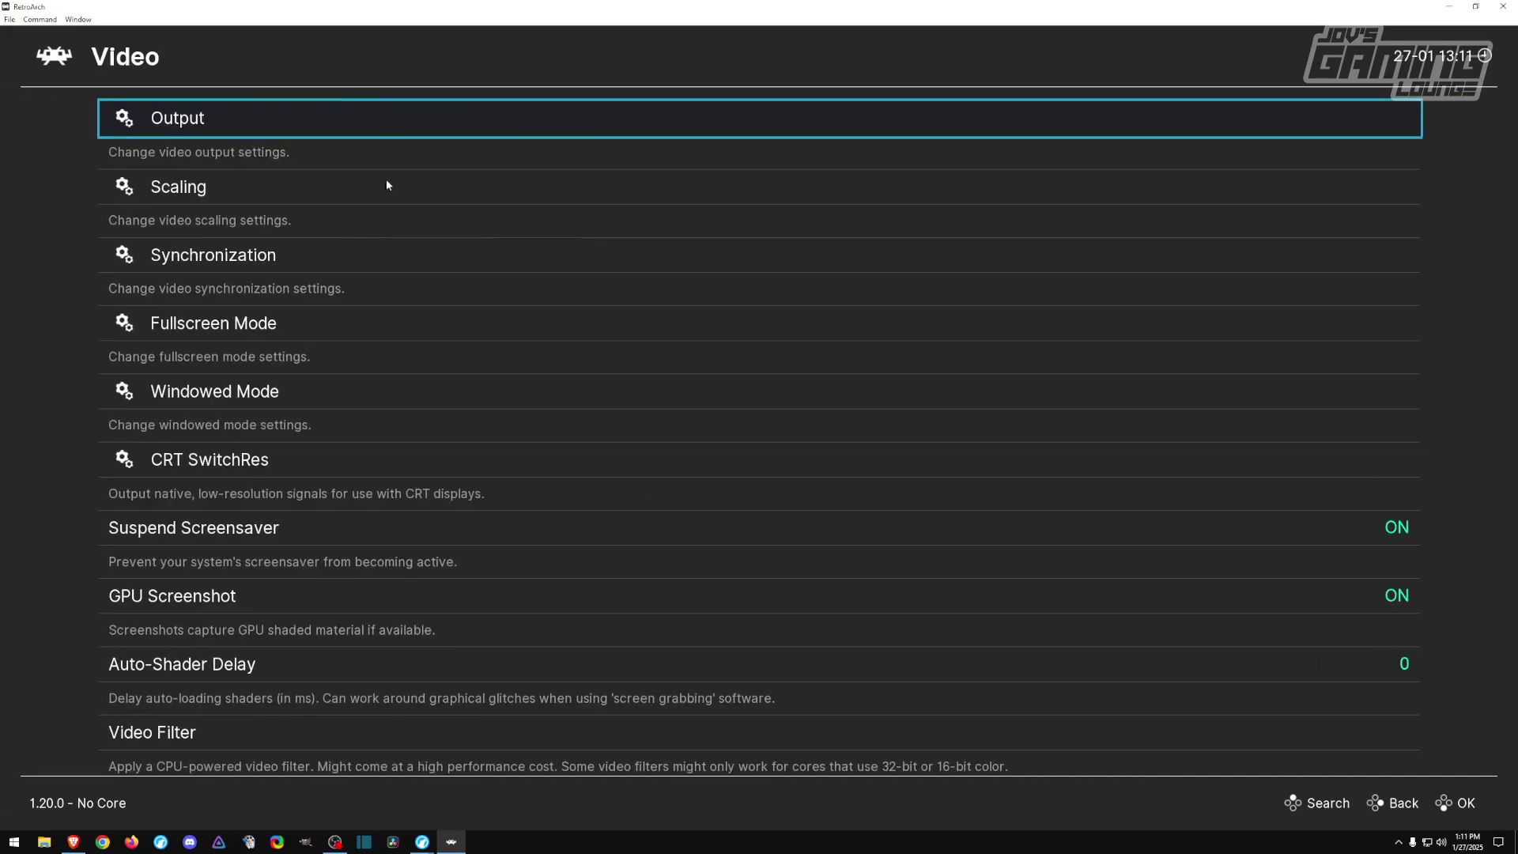
{"action": "left_click", "coordinate": [328, 341]}
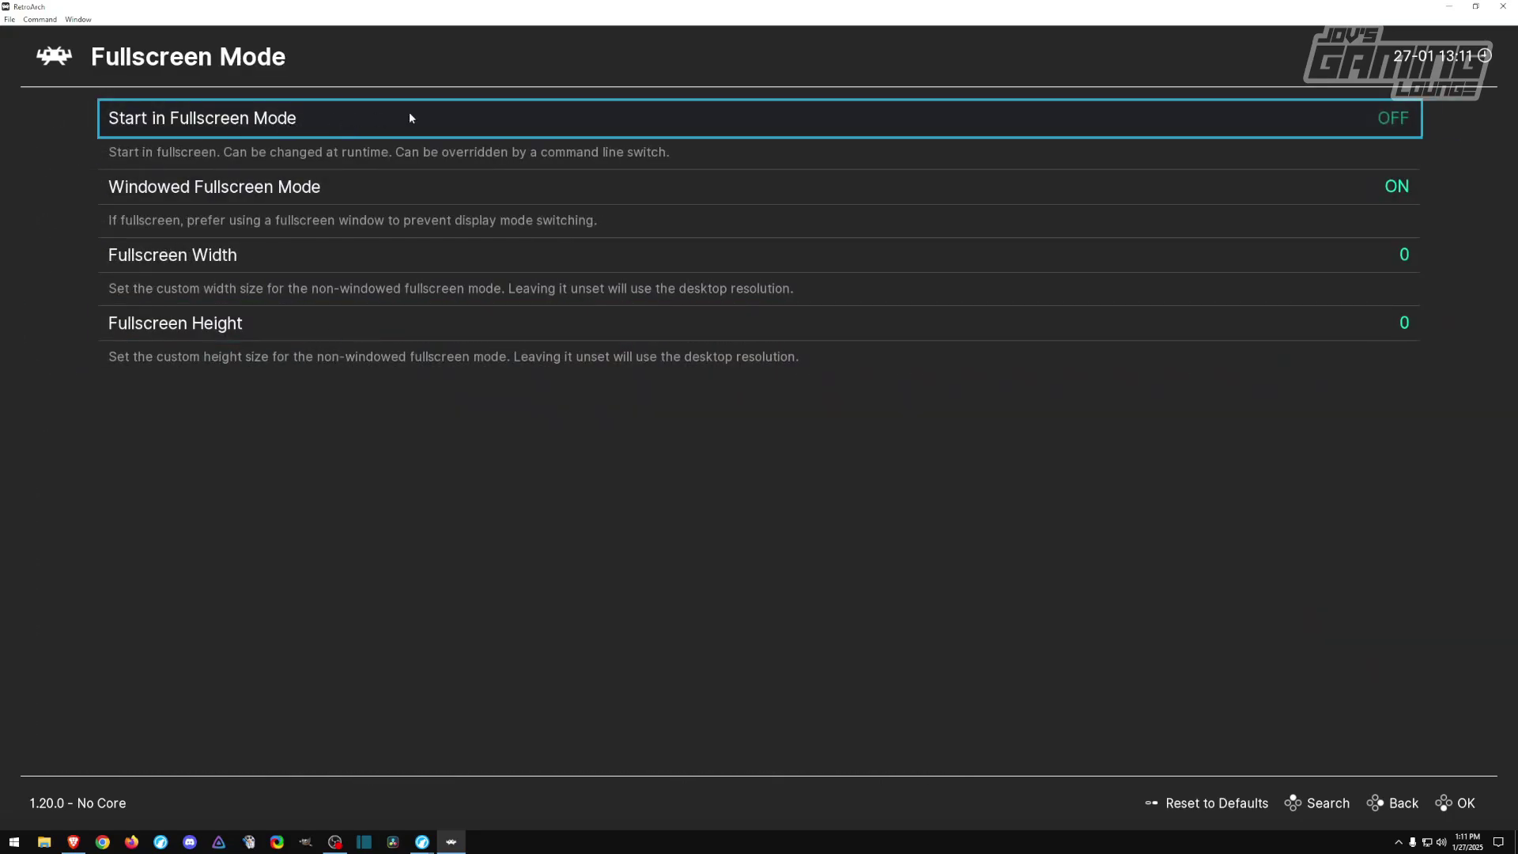
{"action": "key", "text": "Escape"}
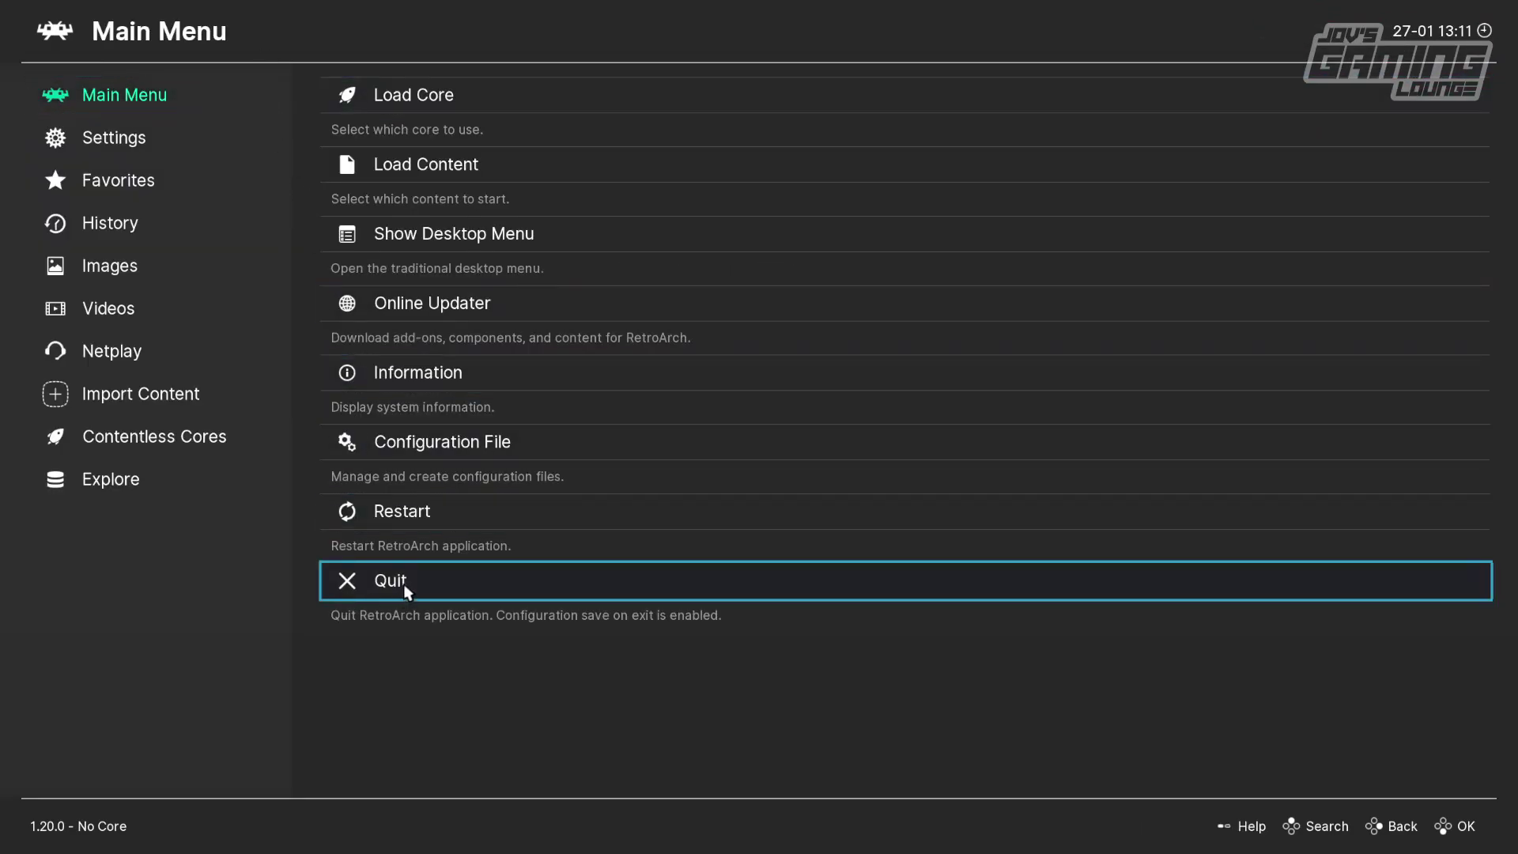
{"action": "left_click", "coordinate": [405, 585]}
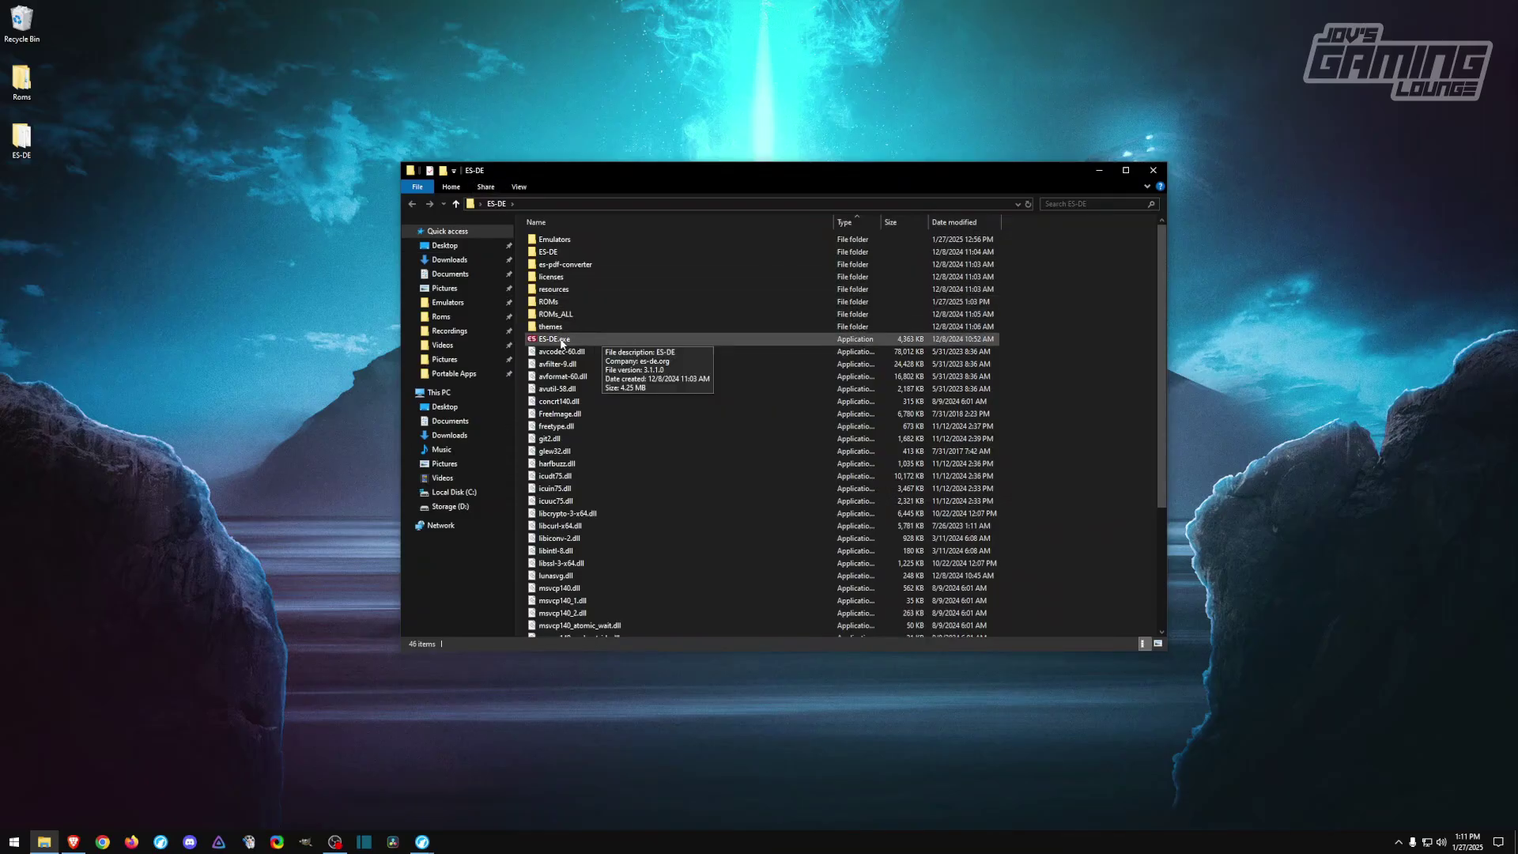
Launch ES-DE.exe from the ES-DE folder and cycle through all the game systems in the carousel.
{"action": "double_click", "coordinate": [561, 340]}
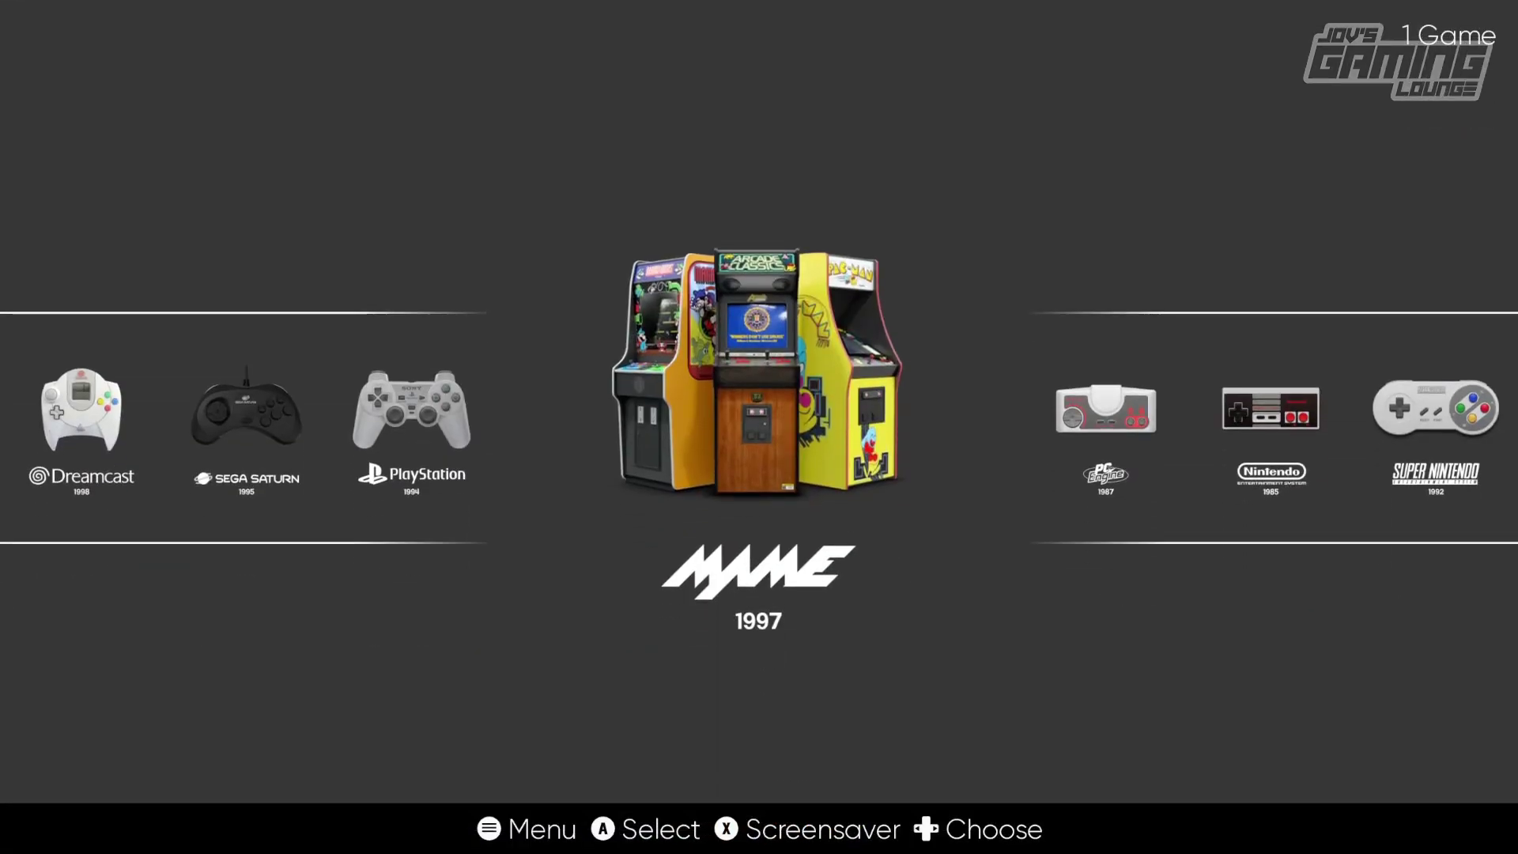
{"action": "key", "text": "Right"}
{"action": "key", "text": "Right"}
{"action": "key", "text": "Right"}
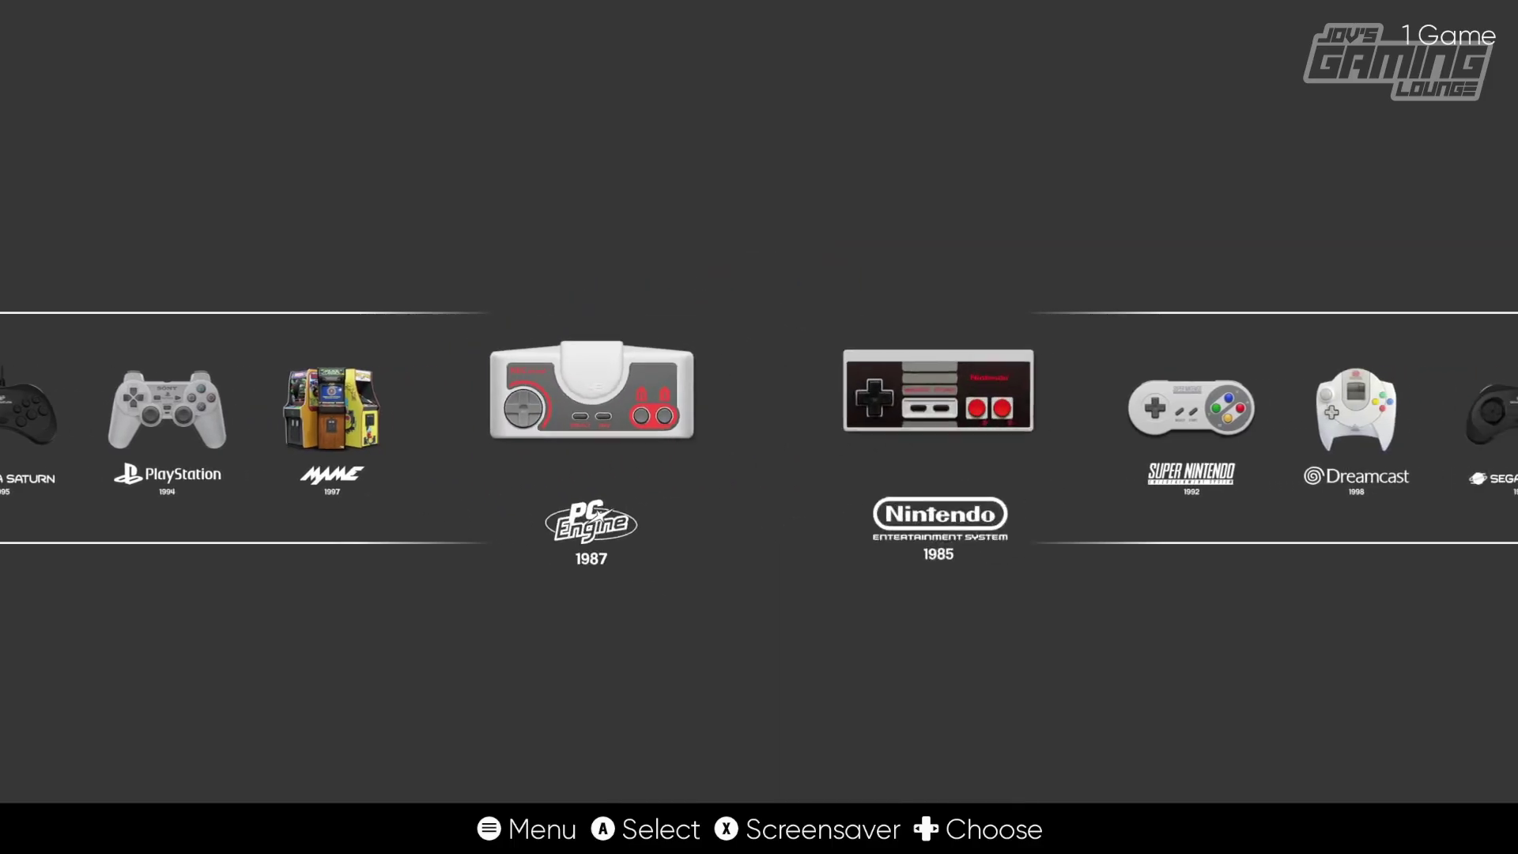
{"action": "key", "text": "Right"}
{"action": "key", "text": "Right"}
{"action": "key", "text": "Right"}
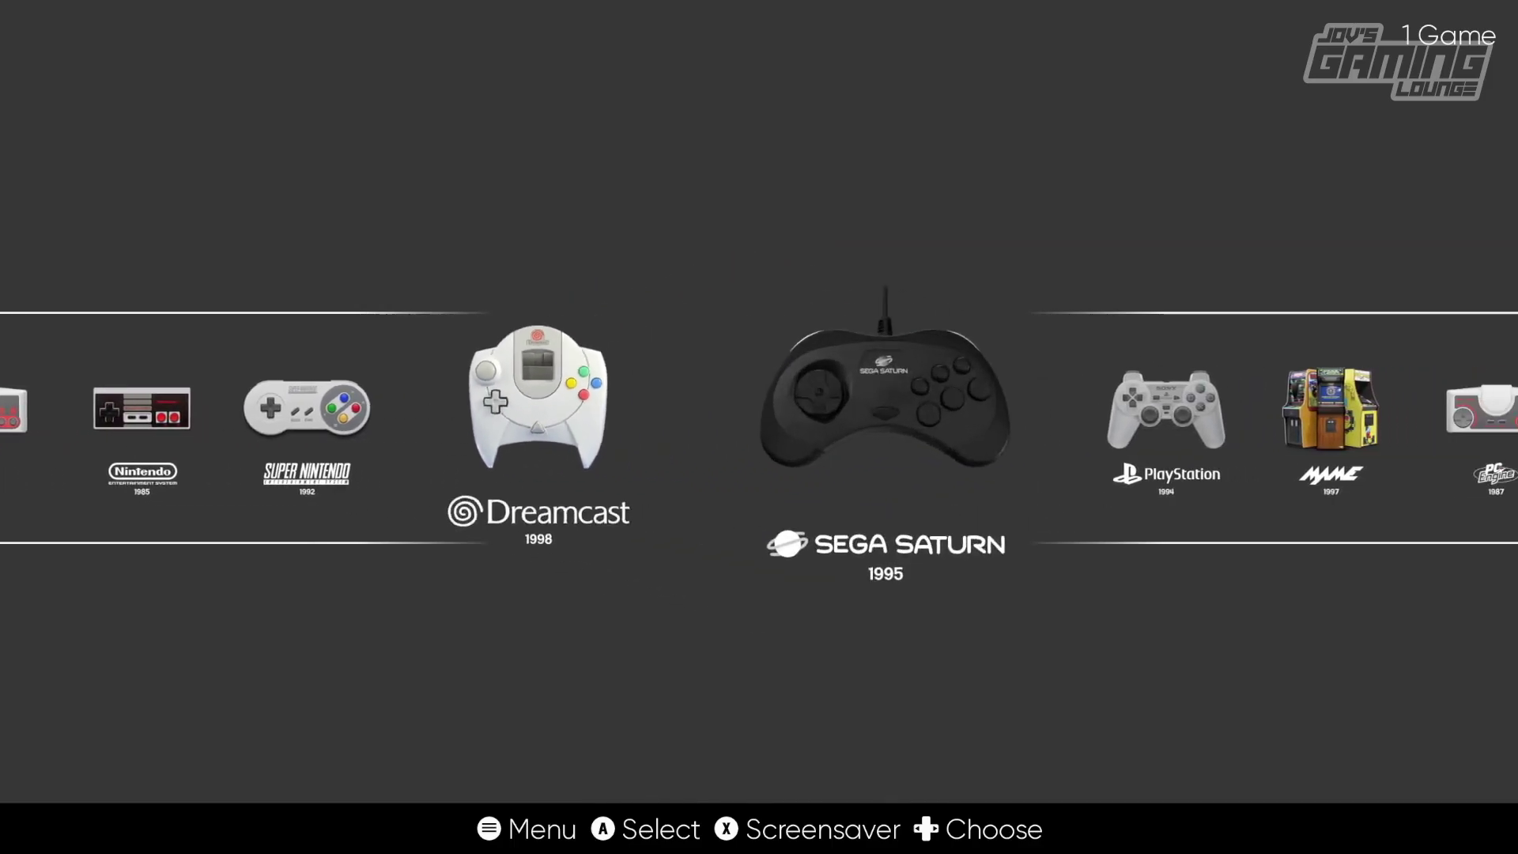
{"action": "key", "text": "Right"}
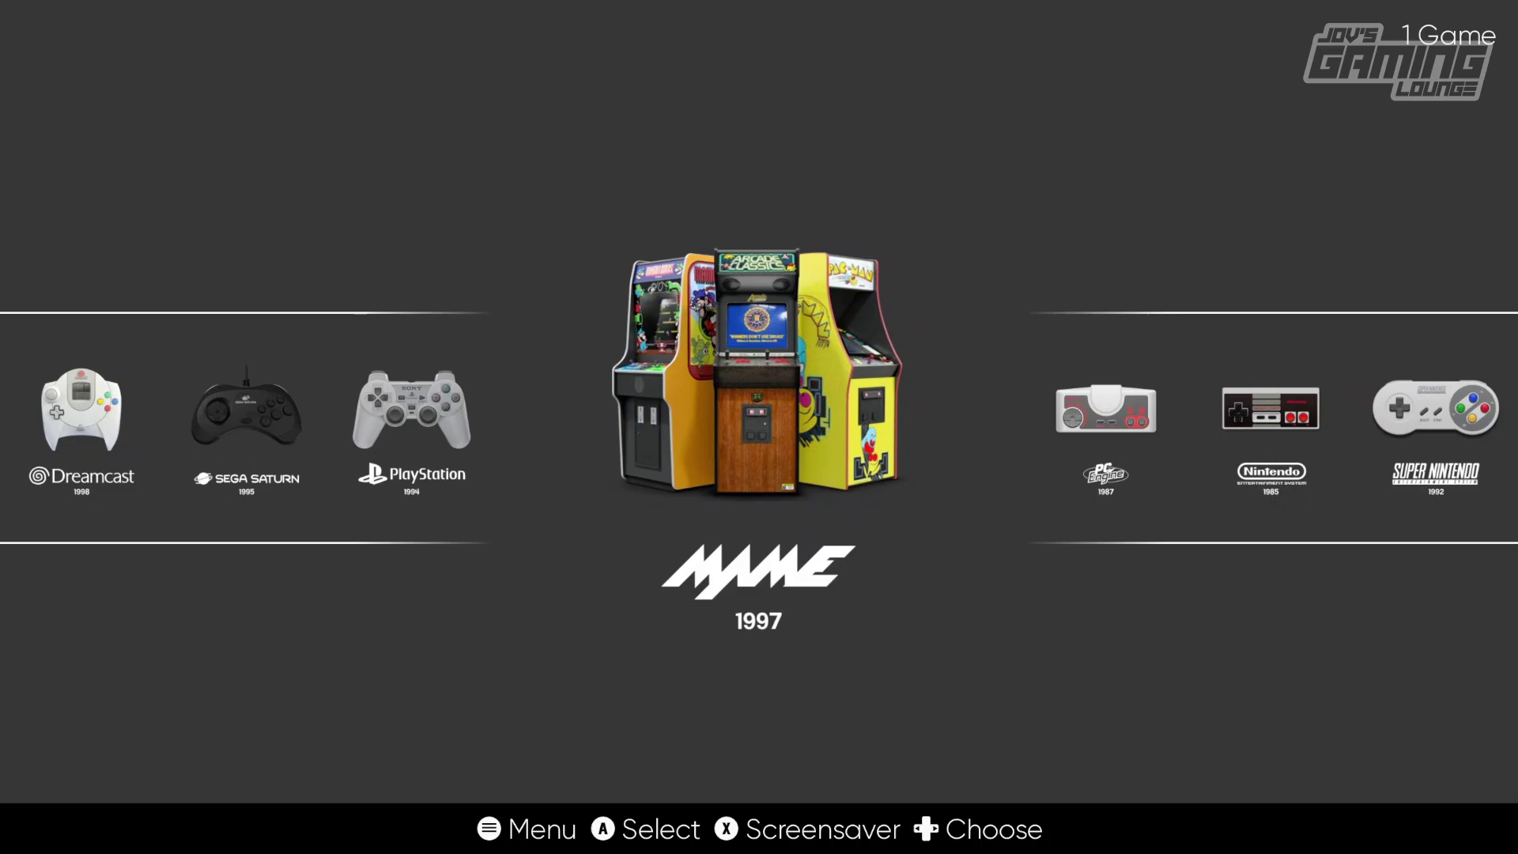
{"action": "key", "text": "Right"}
{"action": "key", "text": "Right"}
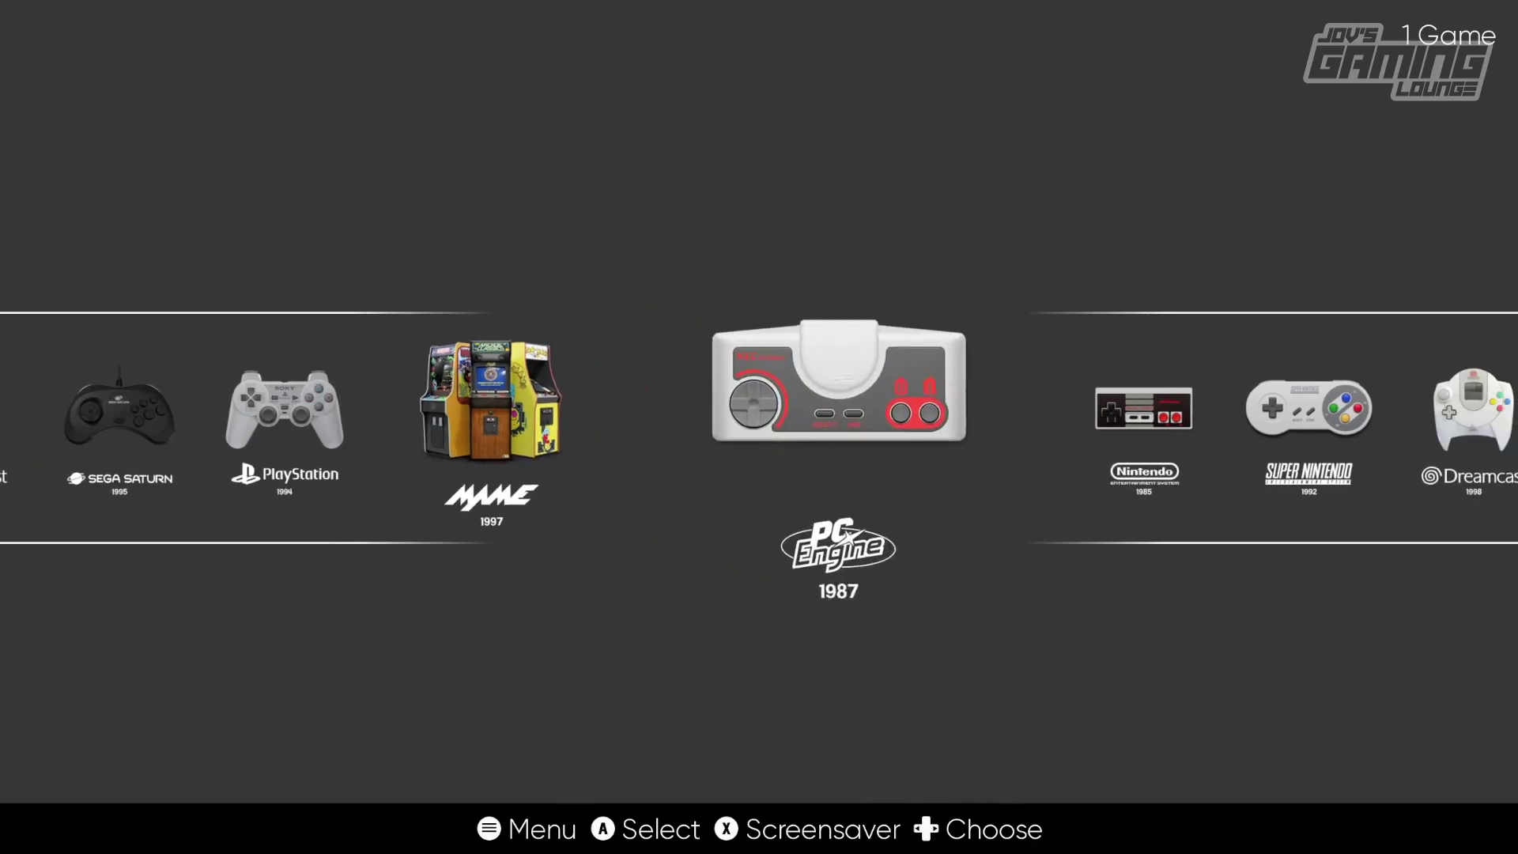
{"action": "key", "text": "Right"}
{"action": "key", "text": "Right"}
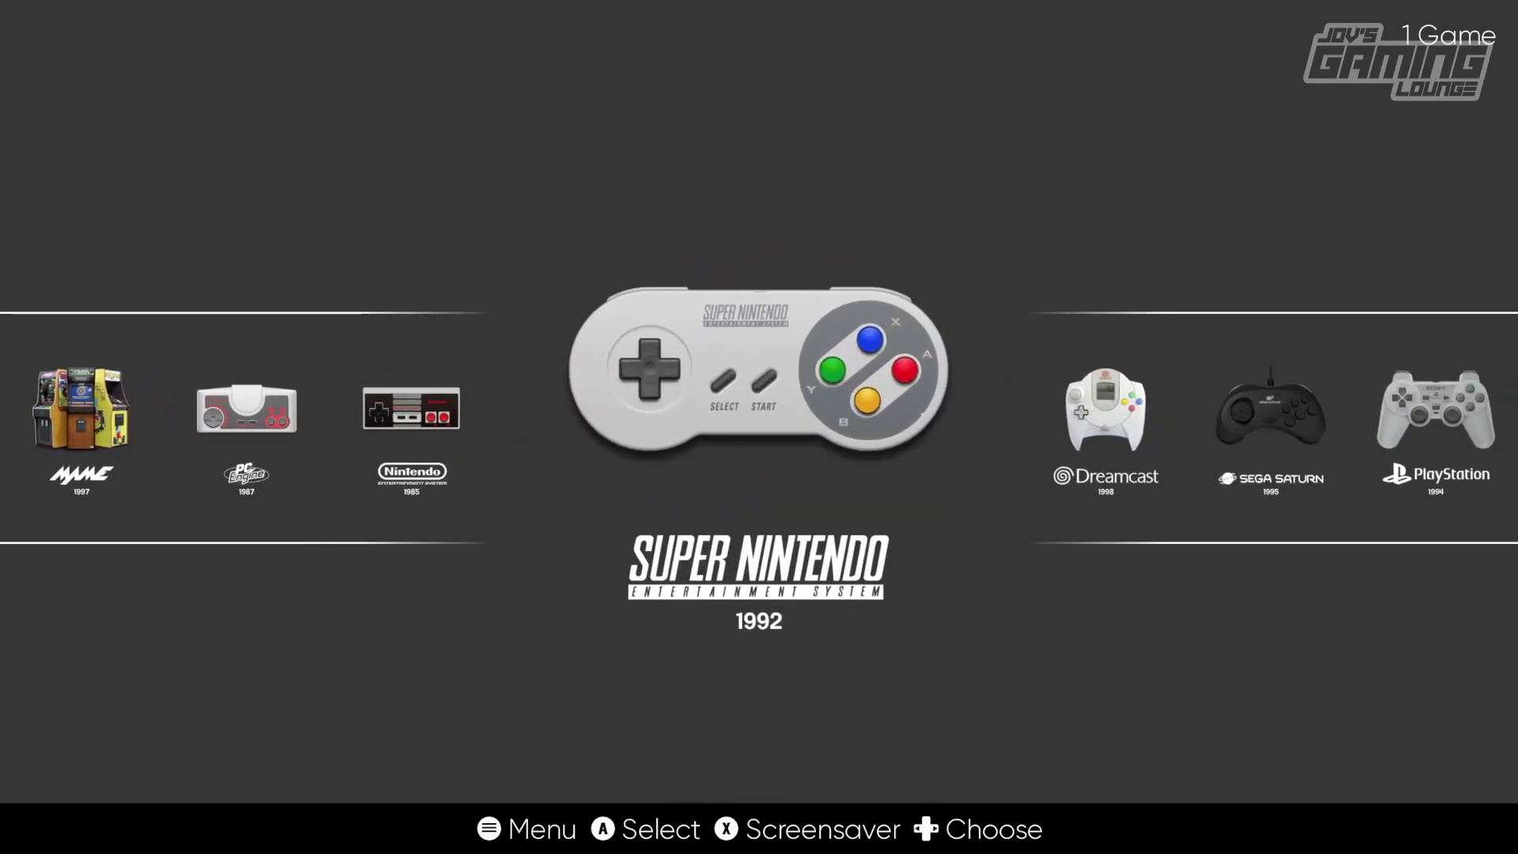
{"action": "key", "text": "Right"}
{"action": "key", "text": "Right"}
{"action": "key", "text": "Right"}
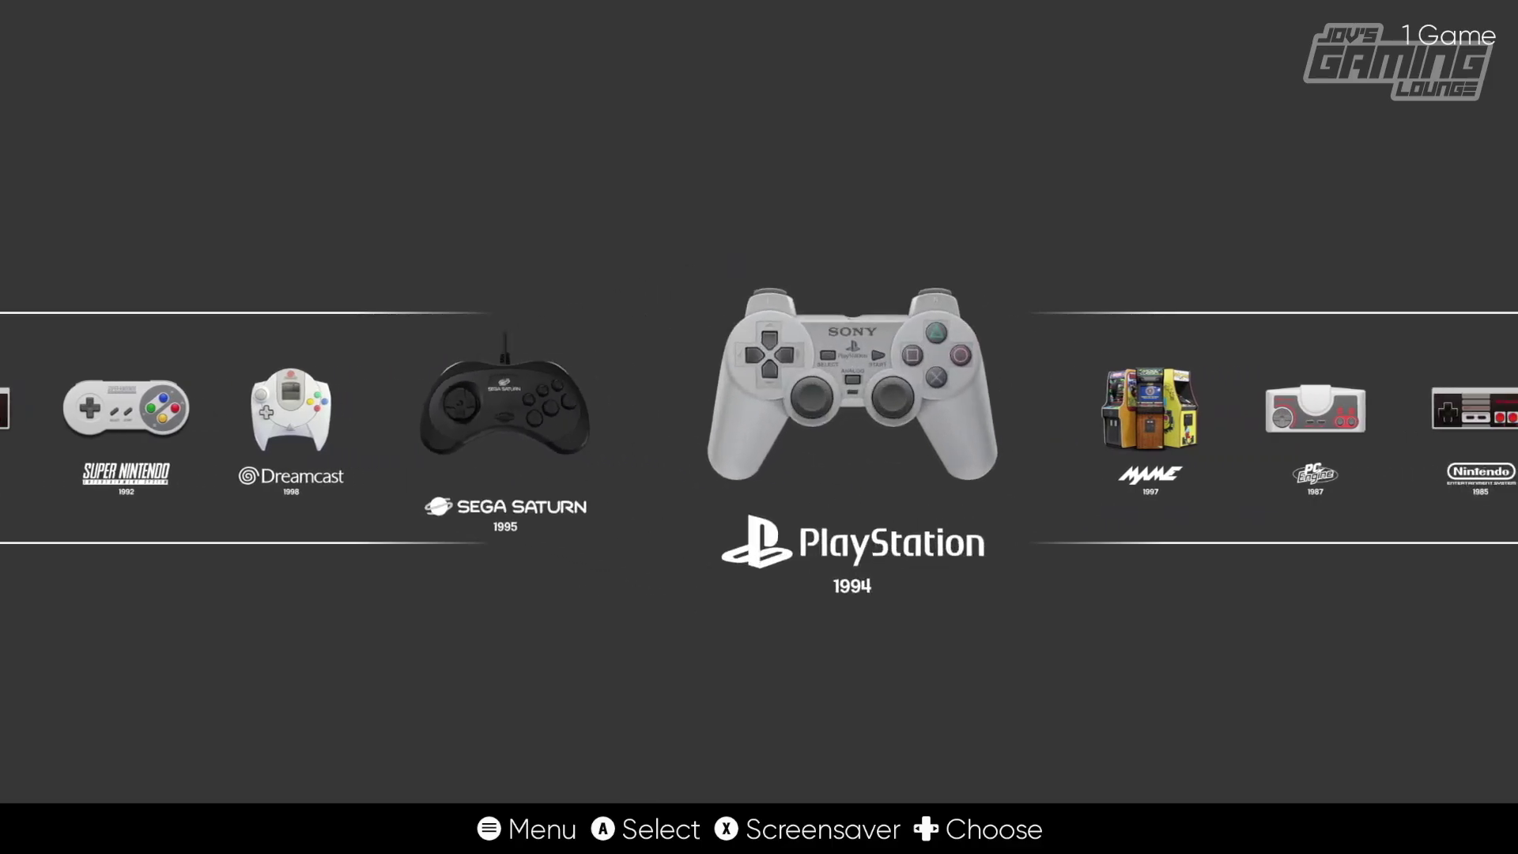
Open a system's game list, starting with MAME, and go through each system's list to check that its game is present.
{"action": "key", "text": "Return"}
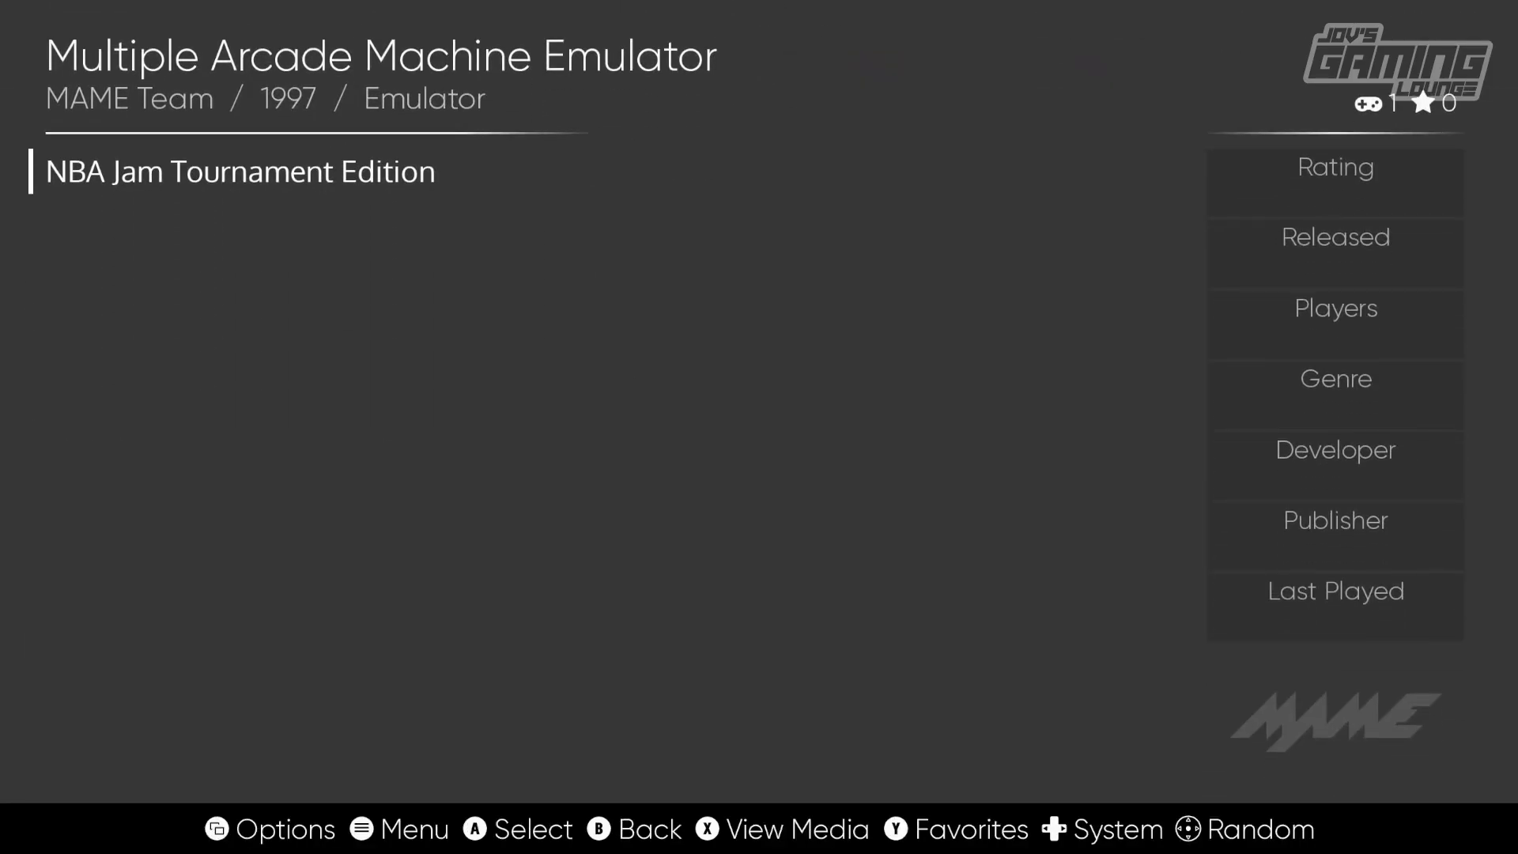
{"action": "key", "text": "Right"}
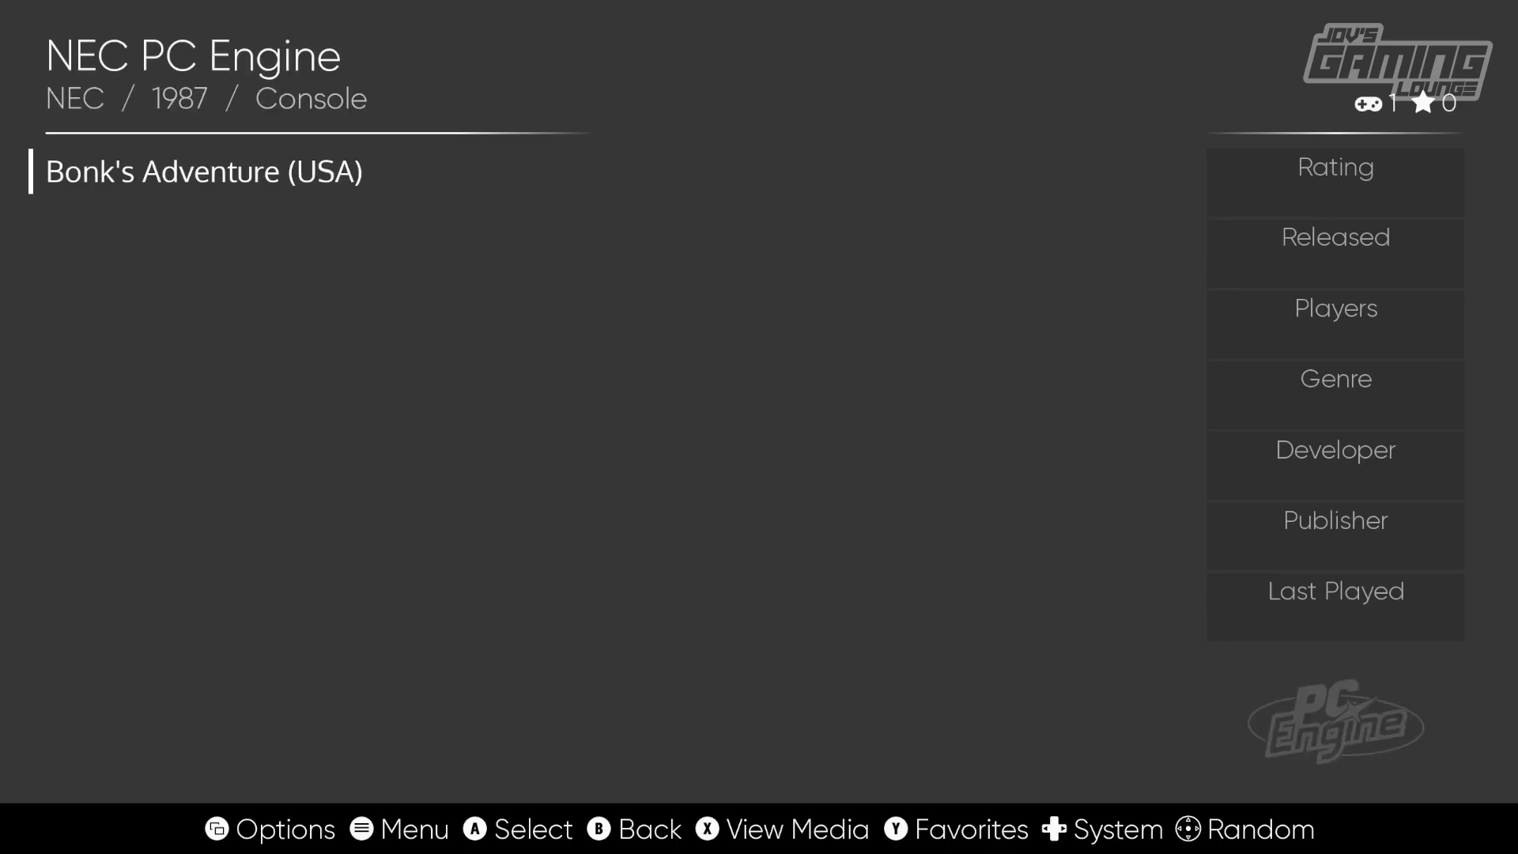
{"action": "key", "text": "Right"}
{"action": "key", "text": "Right"}
{"action": "key", "text": "Right"}
{"action": "key", "text": "Right"}
{"action": "key", "text": "Right"}
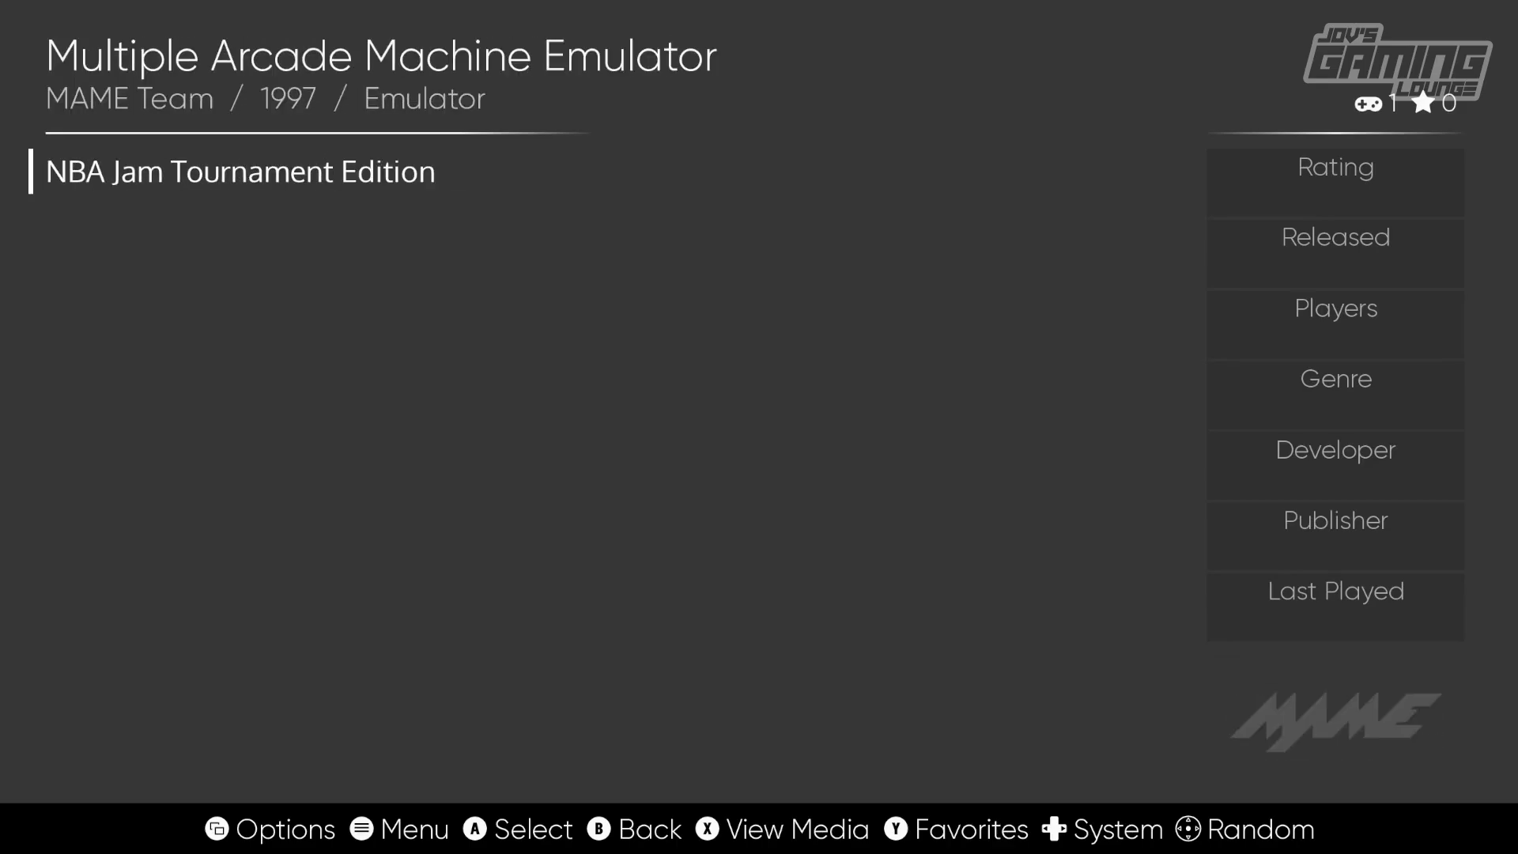
{"action": "key", "text": "Right"}
{"action": "key", "text": "Right"}
{"action": "key", "text": "Right"}
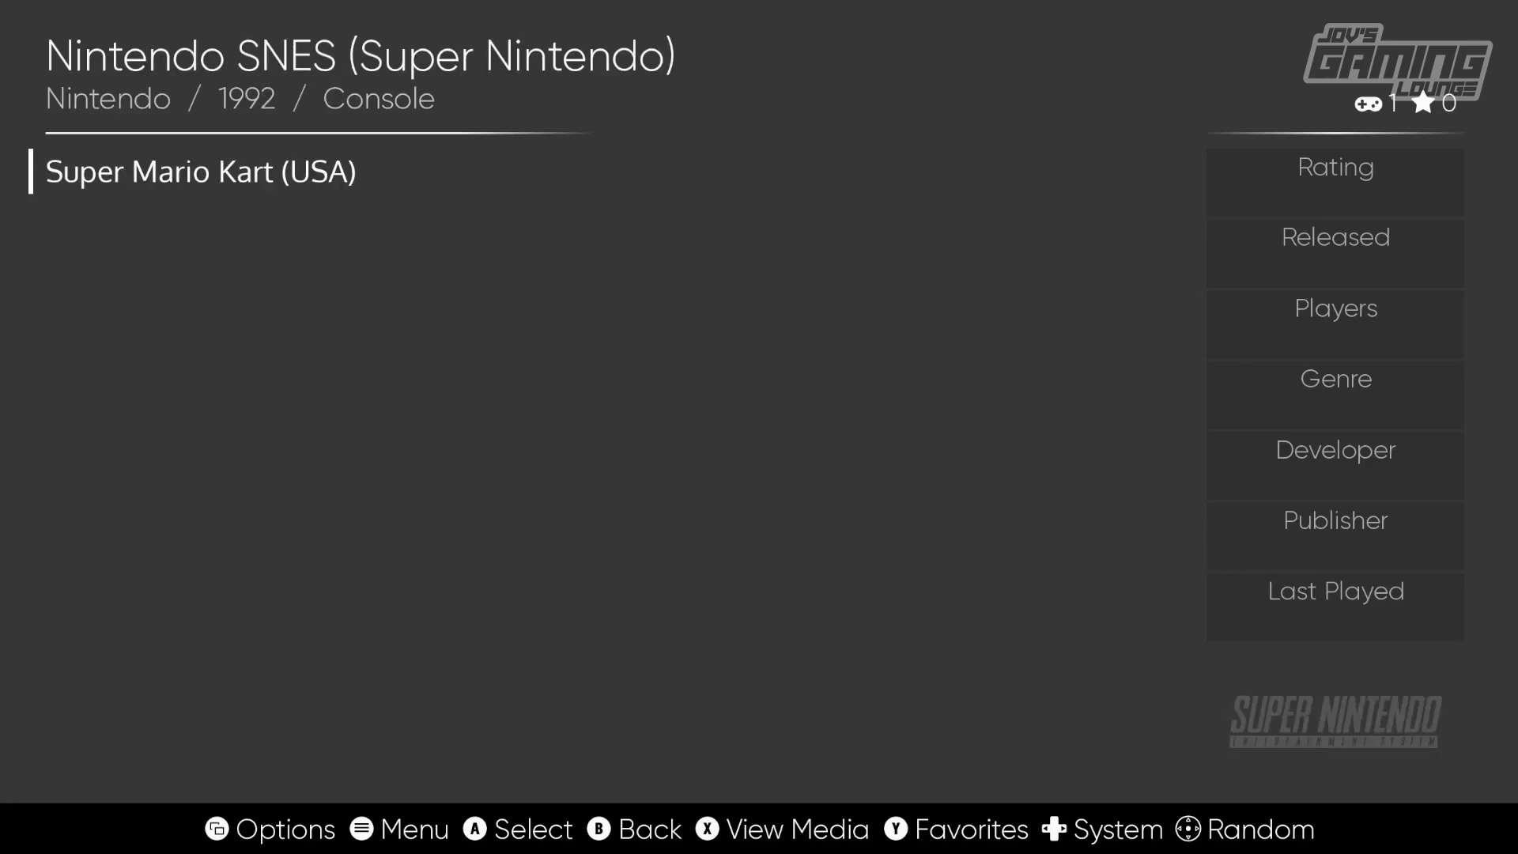
{"action": "key", "text": "Right"}
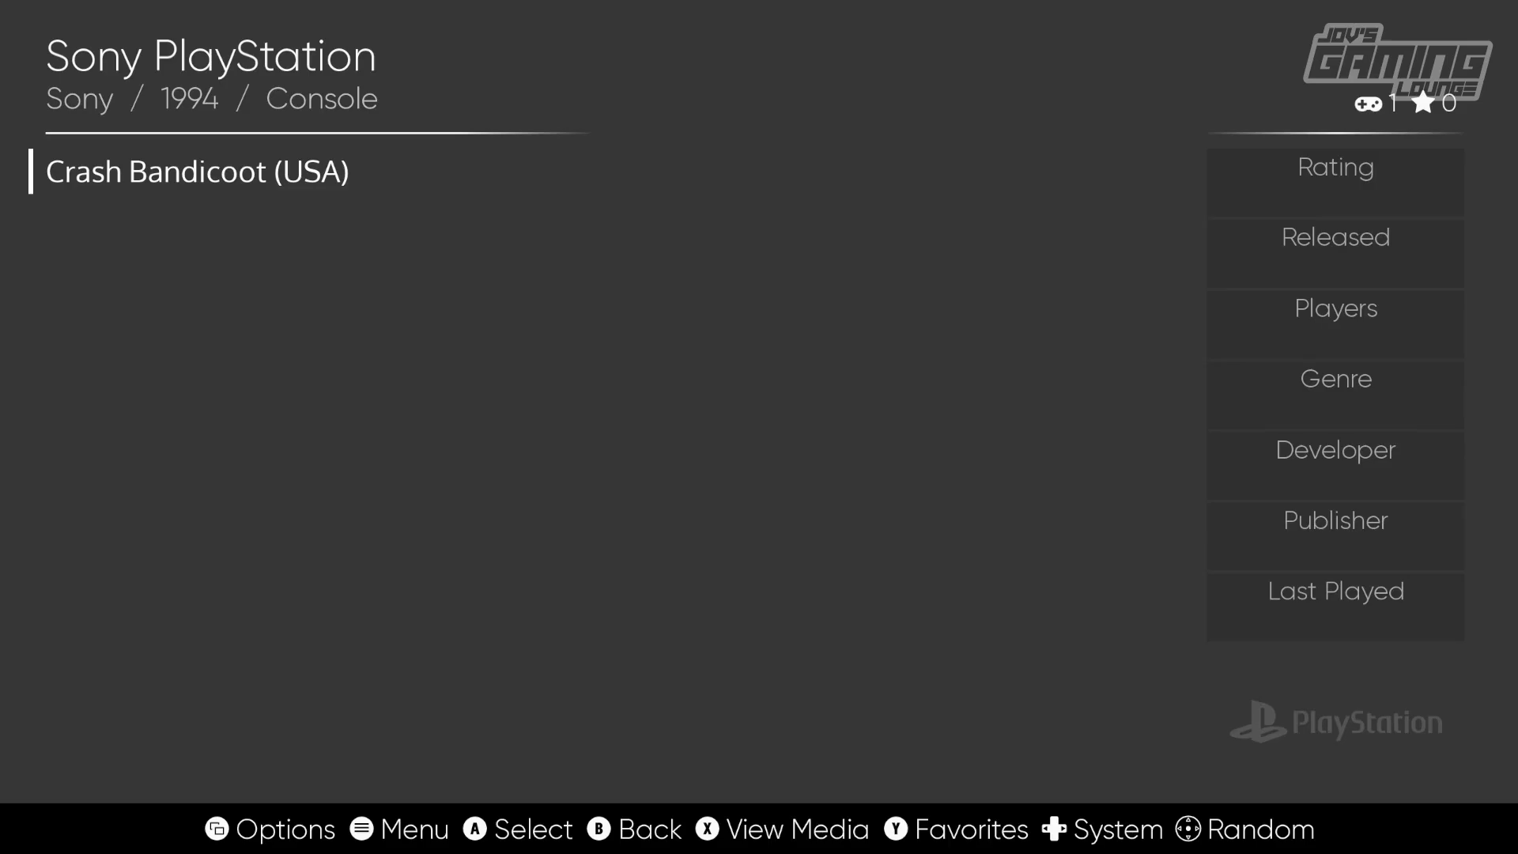
Open the scraper and set it to scrape all games from ScreenScraper.
{"action": "key", "text": "Escape"}
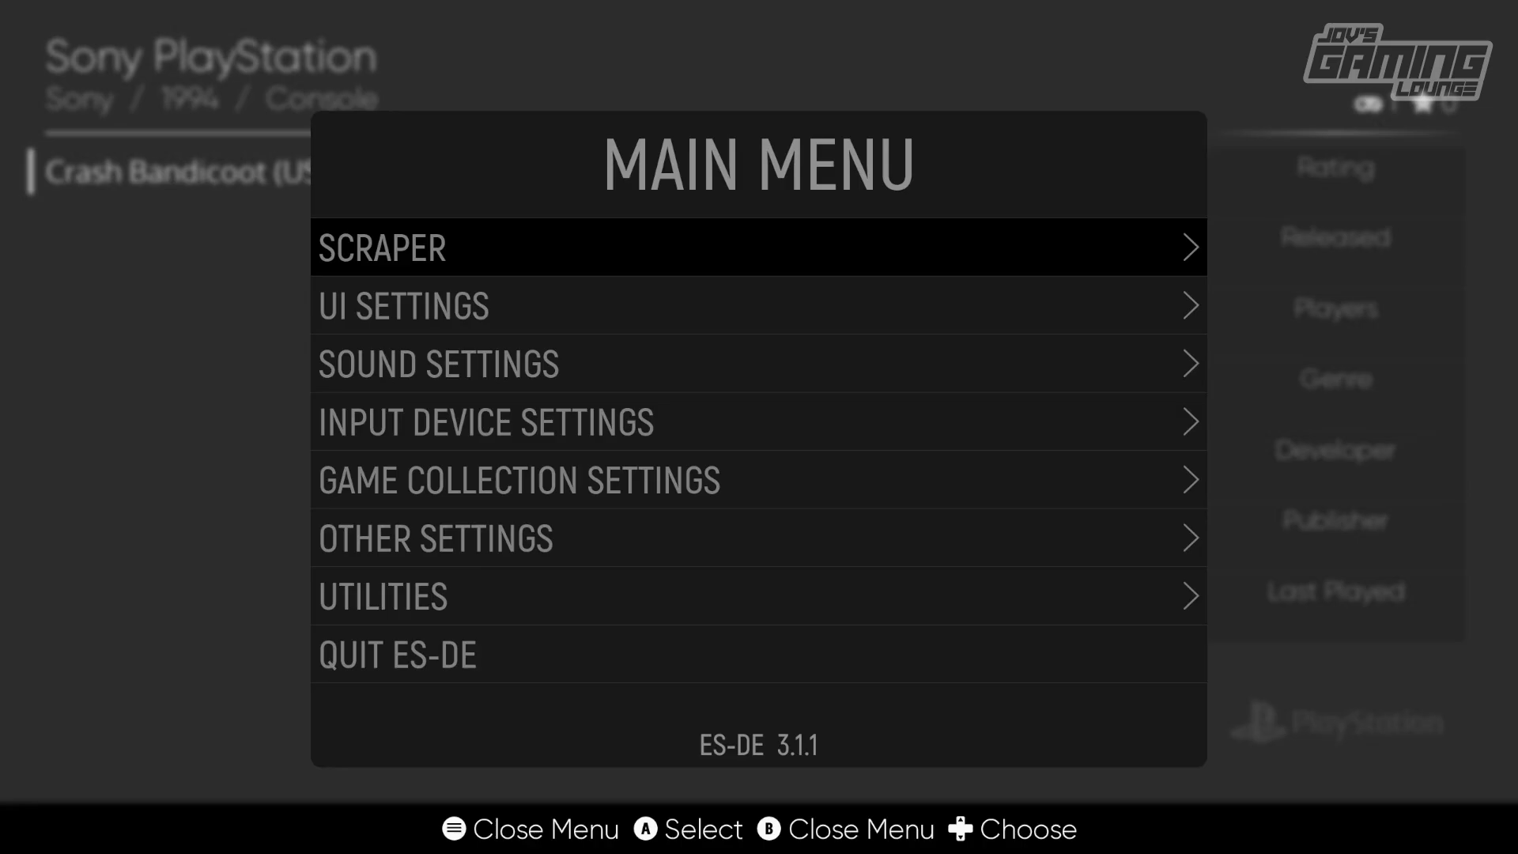
{"action": "key", "text": "Return"}
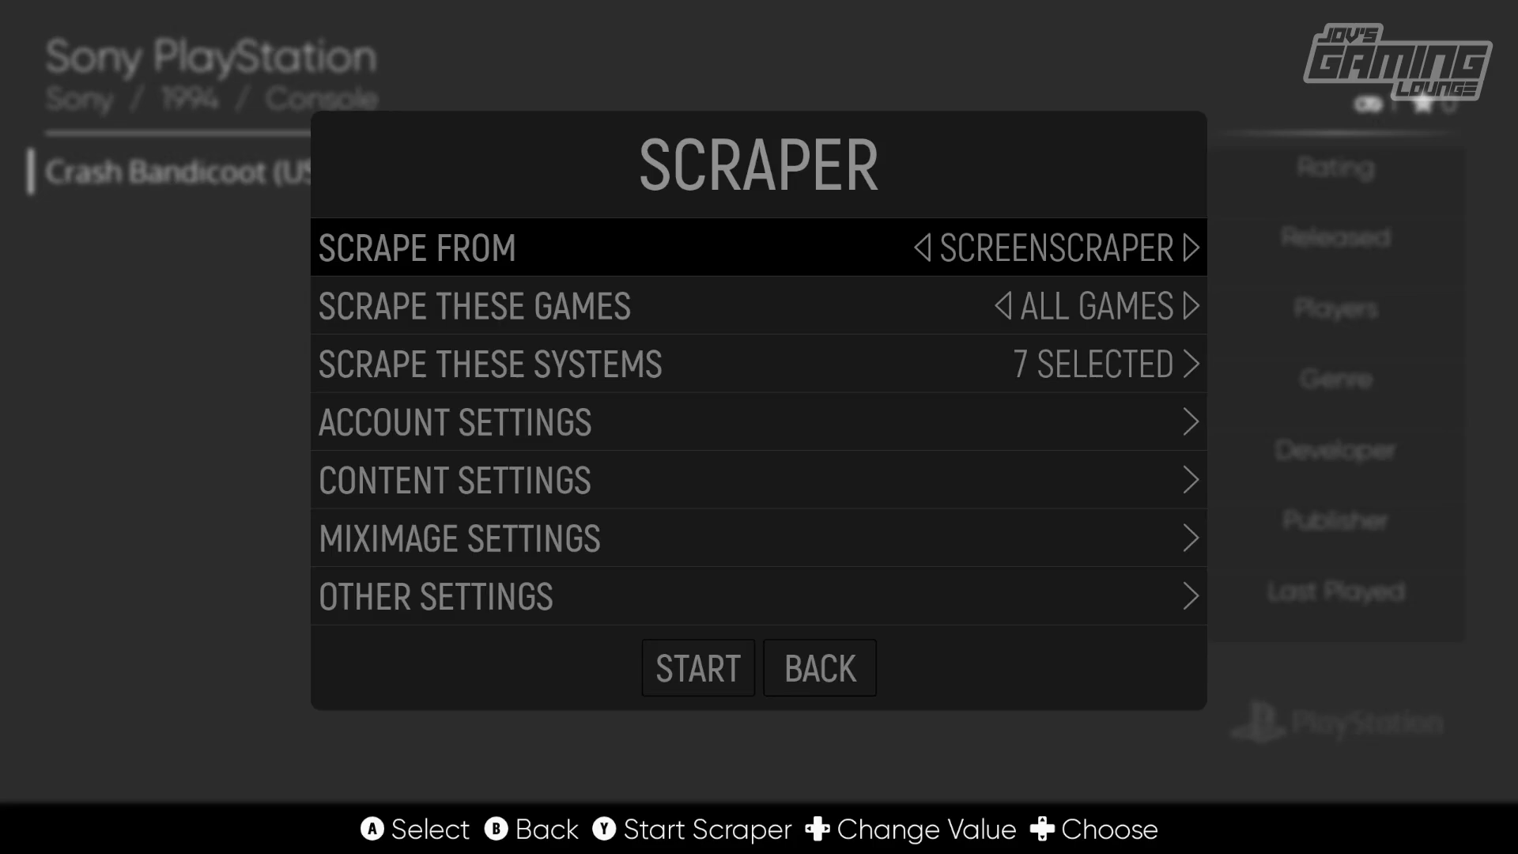
{"action": "key", "text": "Right"}
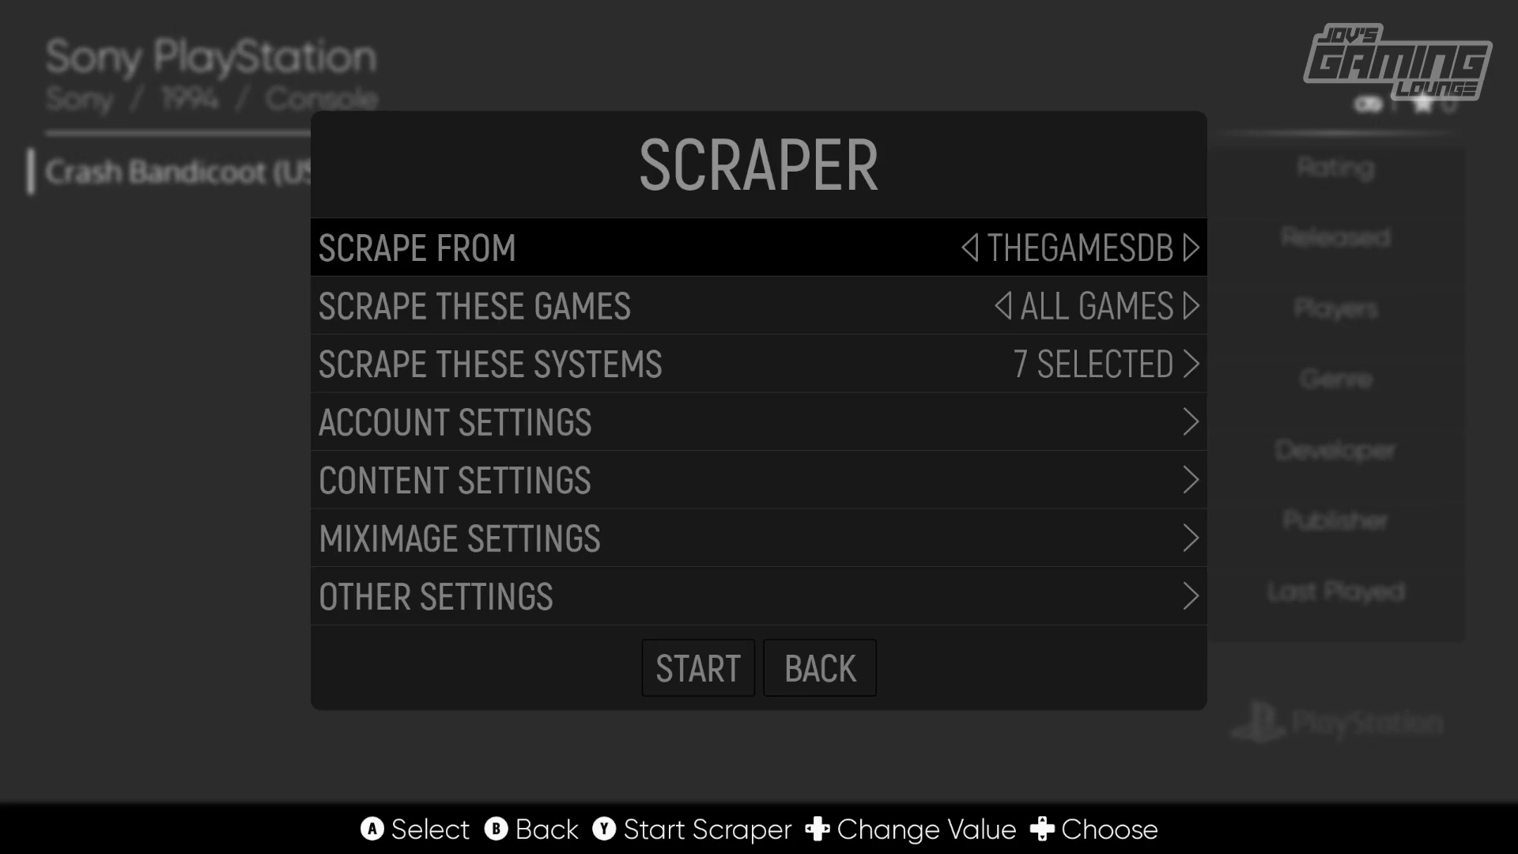
{"action": "key", "text": "Left"}
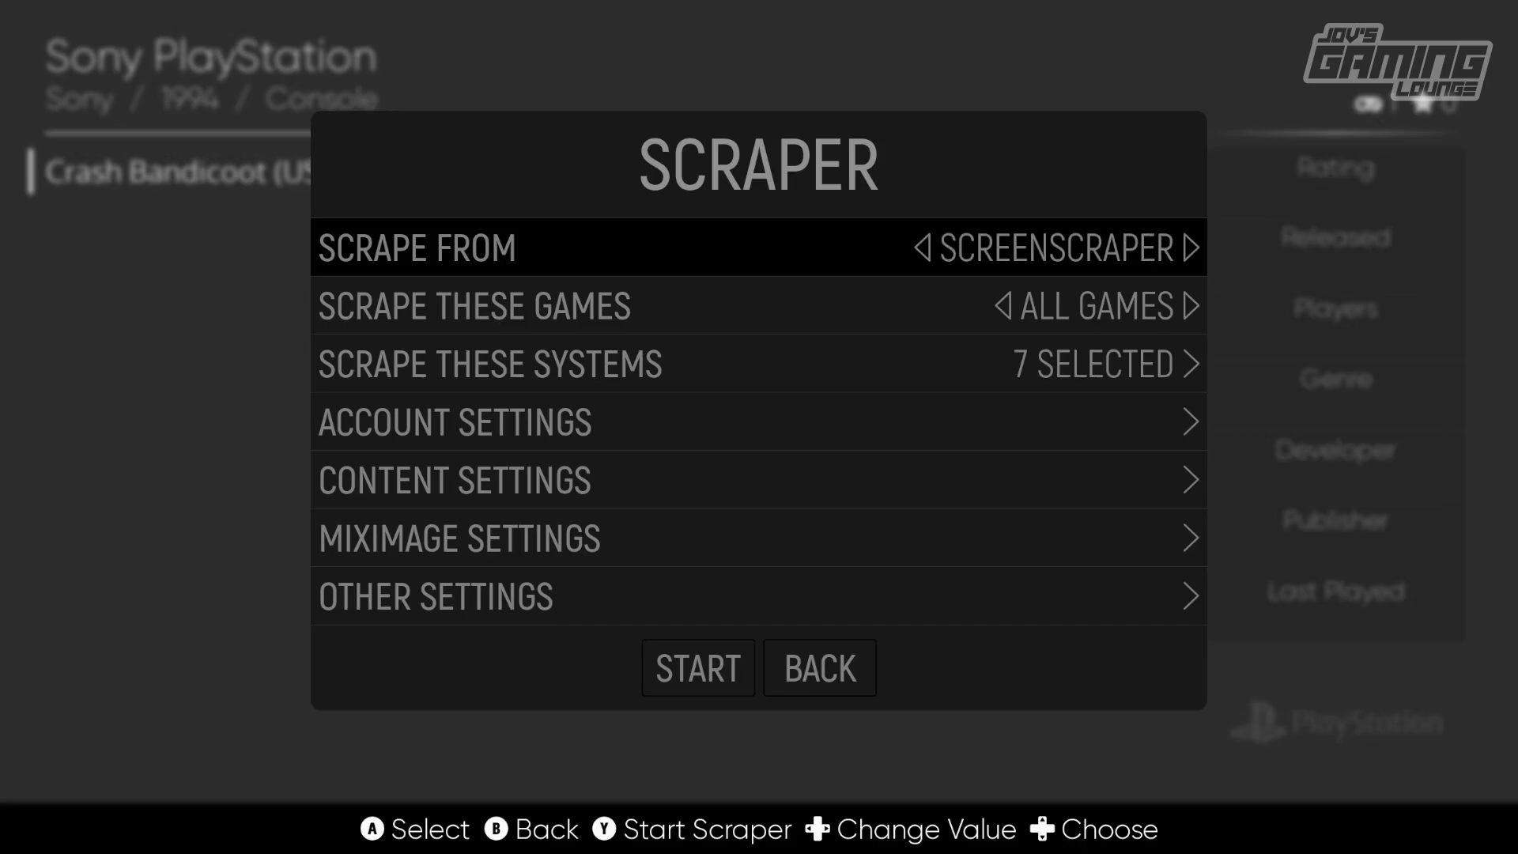
{"action": "key", "text": "Down"}
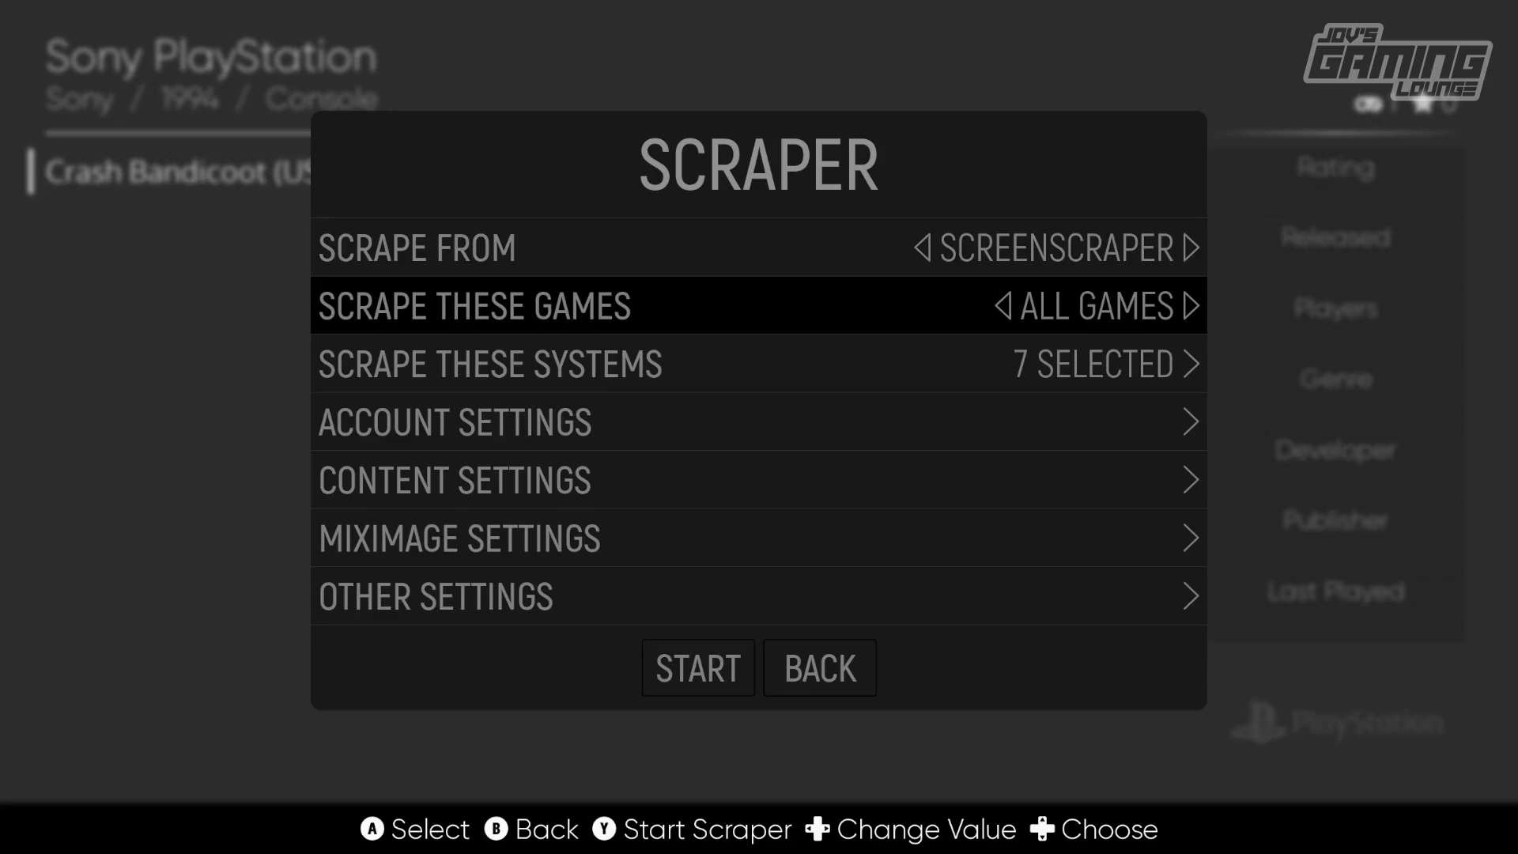
{"action": "key", "text": "Right"}
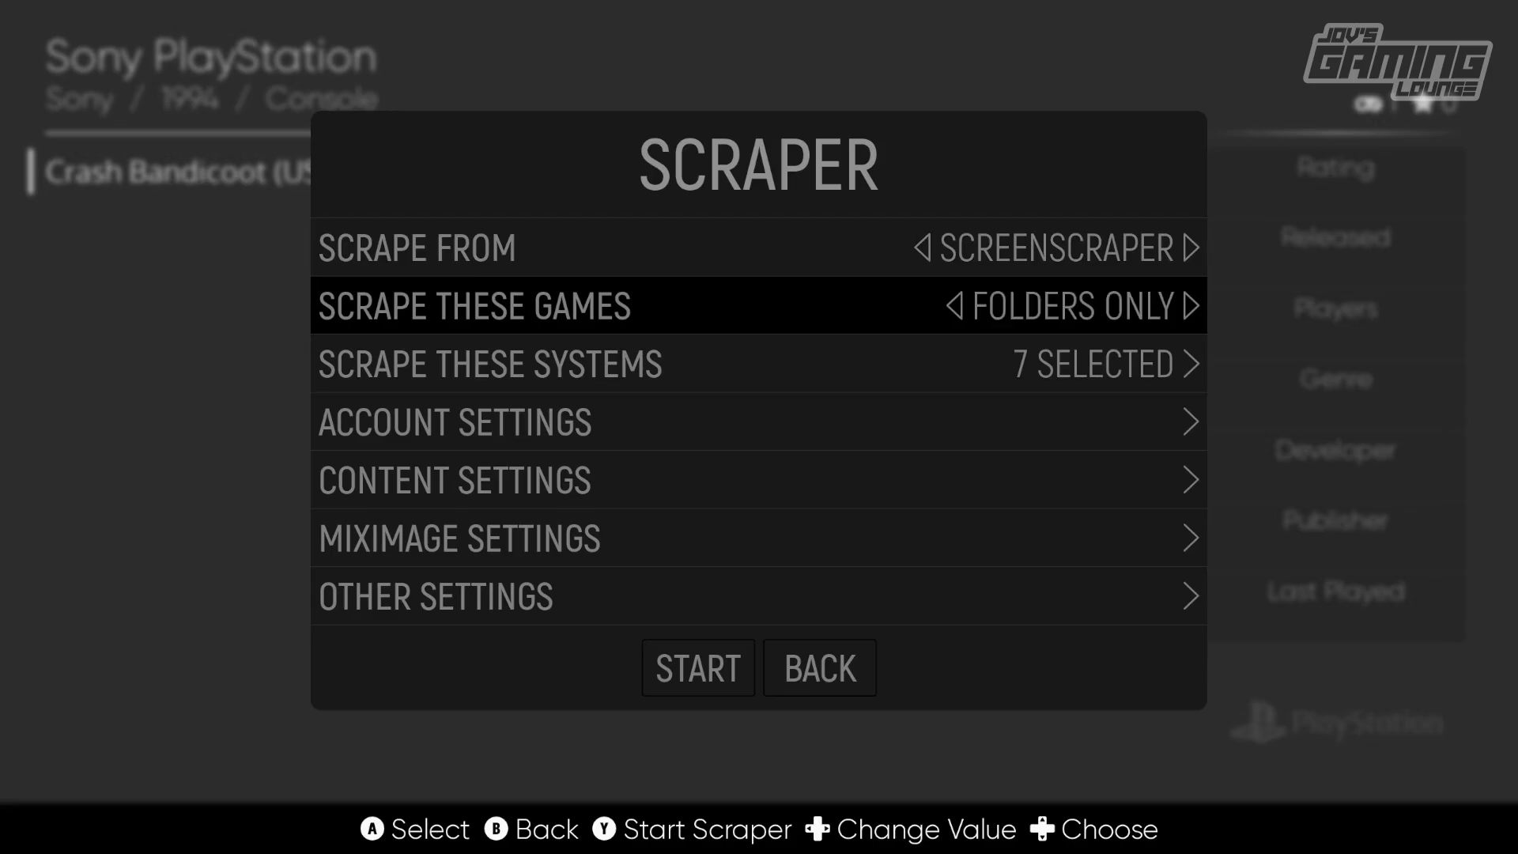
{"action": "key", "text": "Right"}
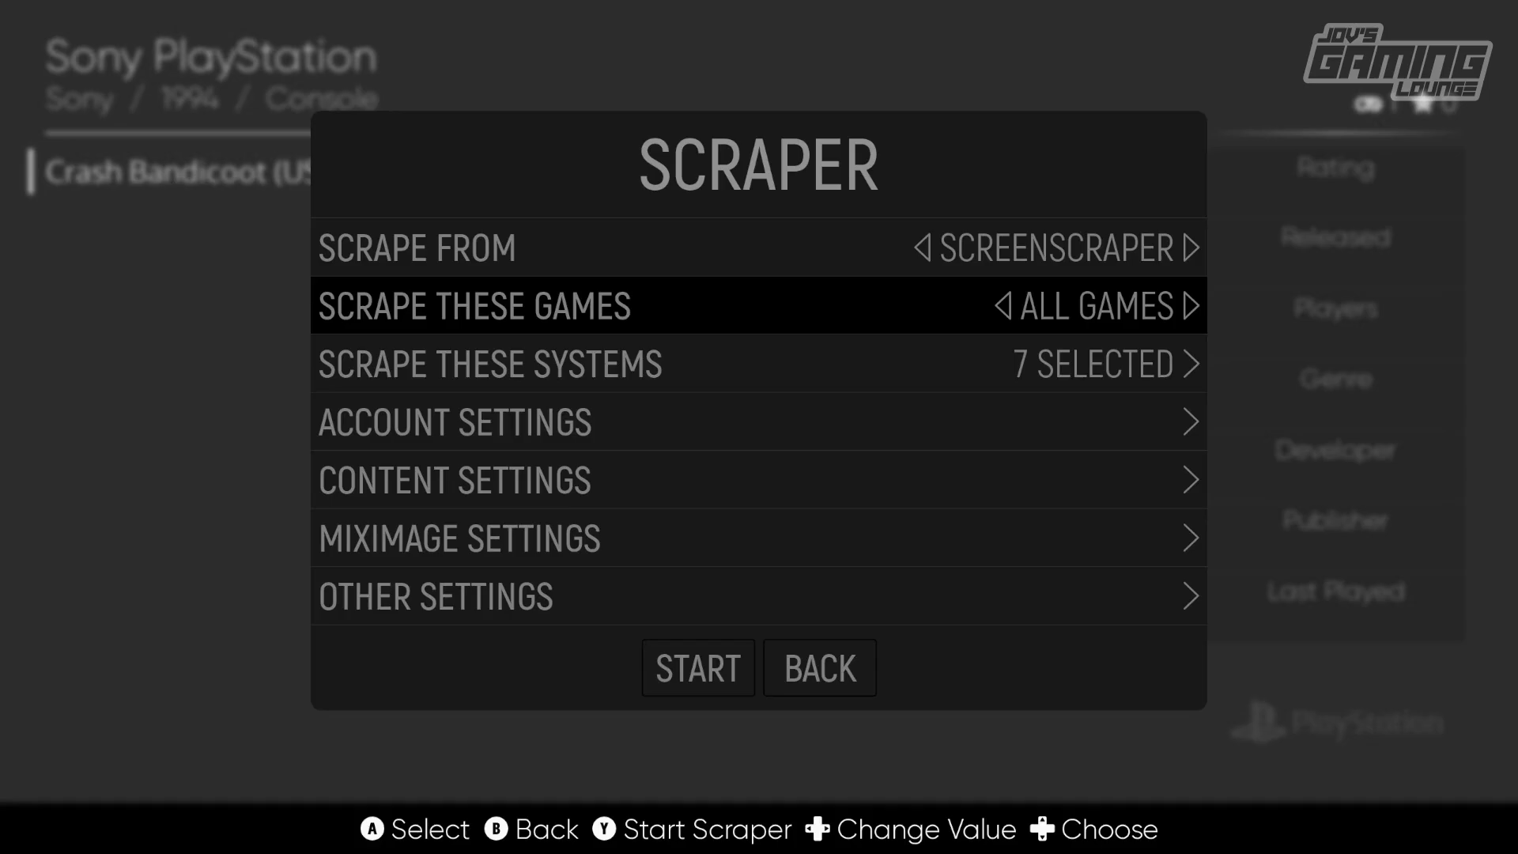
Review which systems are selected for scraping and return to the scraper settings.
{"action": "key", "text": "Down"}
{"action": "key", "text": "Return"}
{"action": "key", "text": "Down"}
{"action": "key", "text": "Down"}
{"action": "key", "text": "Down"}
{"action": "key", "text": "Down"}
{"action": "key", "text": "Down"}
{"action": "key", "text": "Down"}
{"action": "key", "text": "Down"}
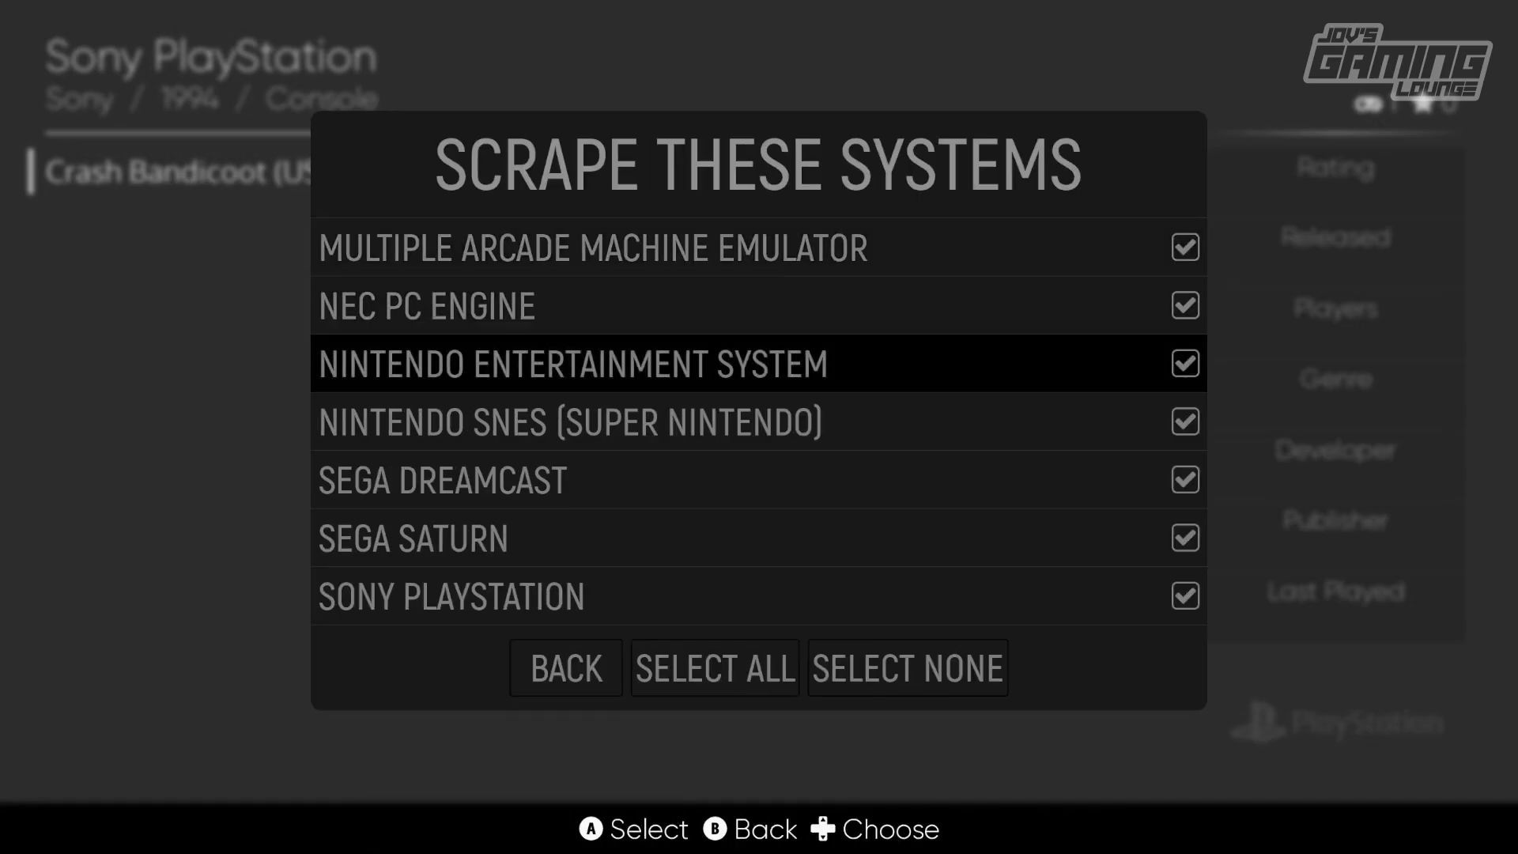
{"action": "key", "text": "Up"}
{"action": "key", "text": "Up"}
{"action": "key", "text": "Up"}
{"action": "key", "text": "Up"}
{"action": "key", "text": "Up"}
{"action": "key", "text": "Up"}
{"action": "key", "text": "Up"}
{"action": "key", "text": "Down"}
{"action": "key", "text": "Down"}
{"action": "key", "text": "Down"}
{"action": "key", "text": "Down"}
{"action": "key", "text": "Down"}
{"action": "key", "text": "Down"}
{"action": "key", "text": "Down"}
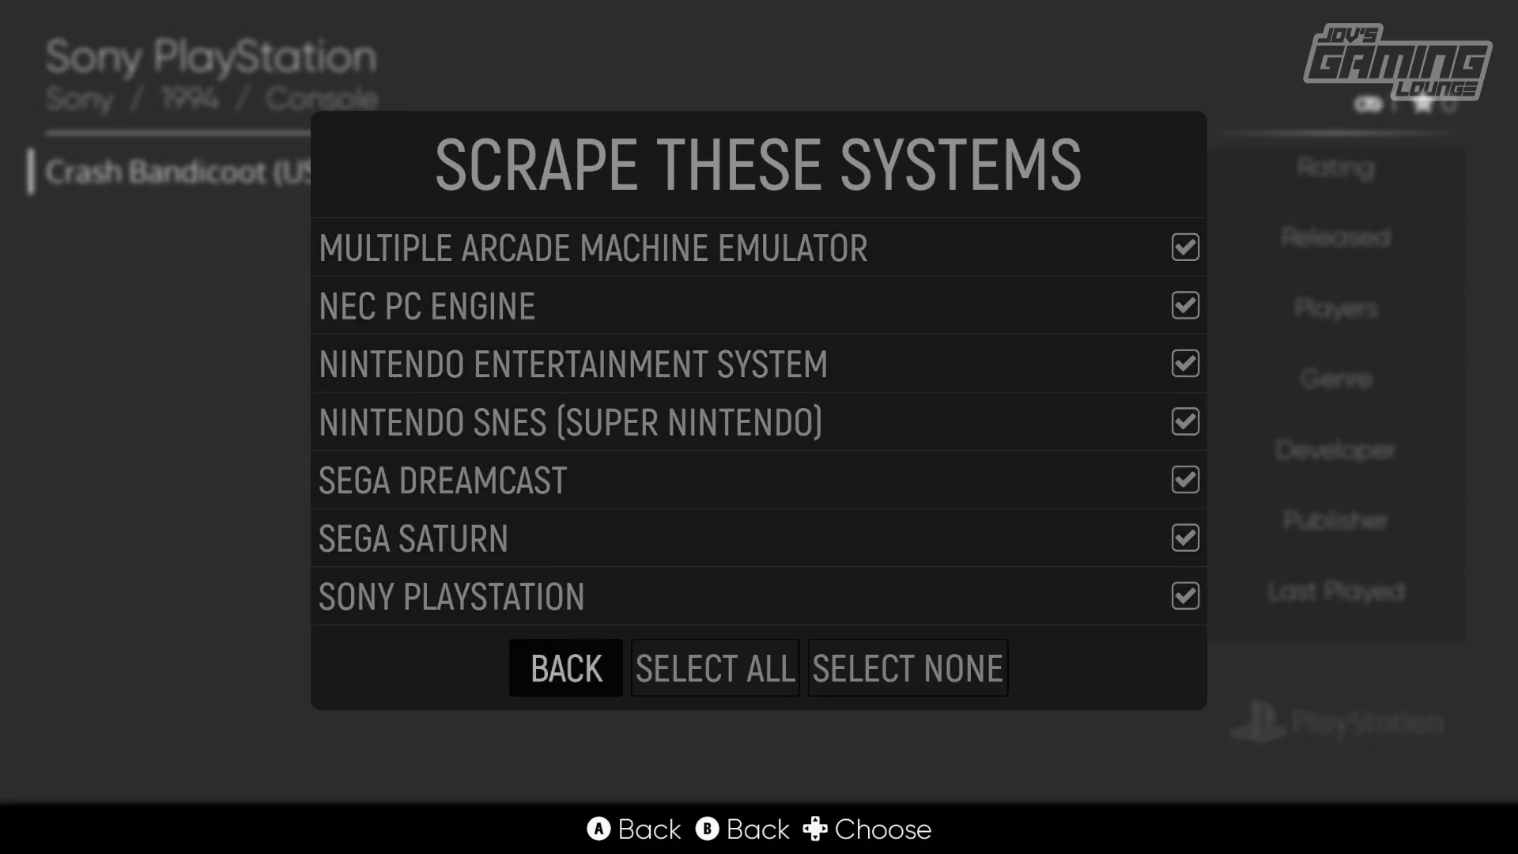
{"action": "key", "text": "Return"}
Turn off Videos in the scraper's content settings.
{"action": "key", "text": "Down"}
{"action": "key", "text": "Down"}
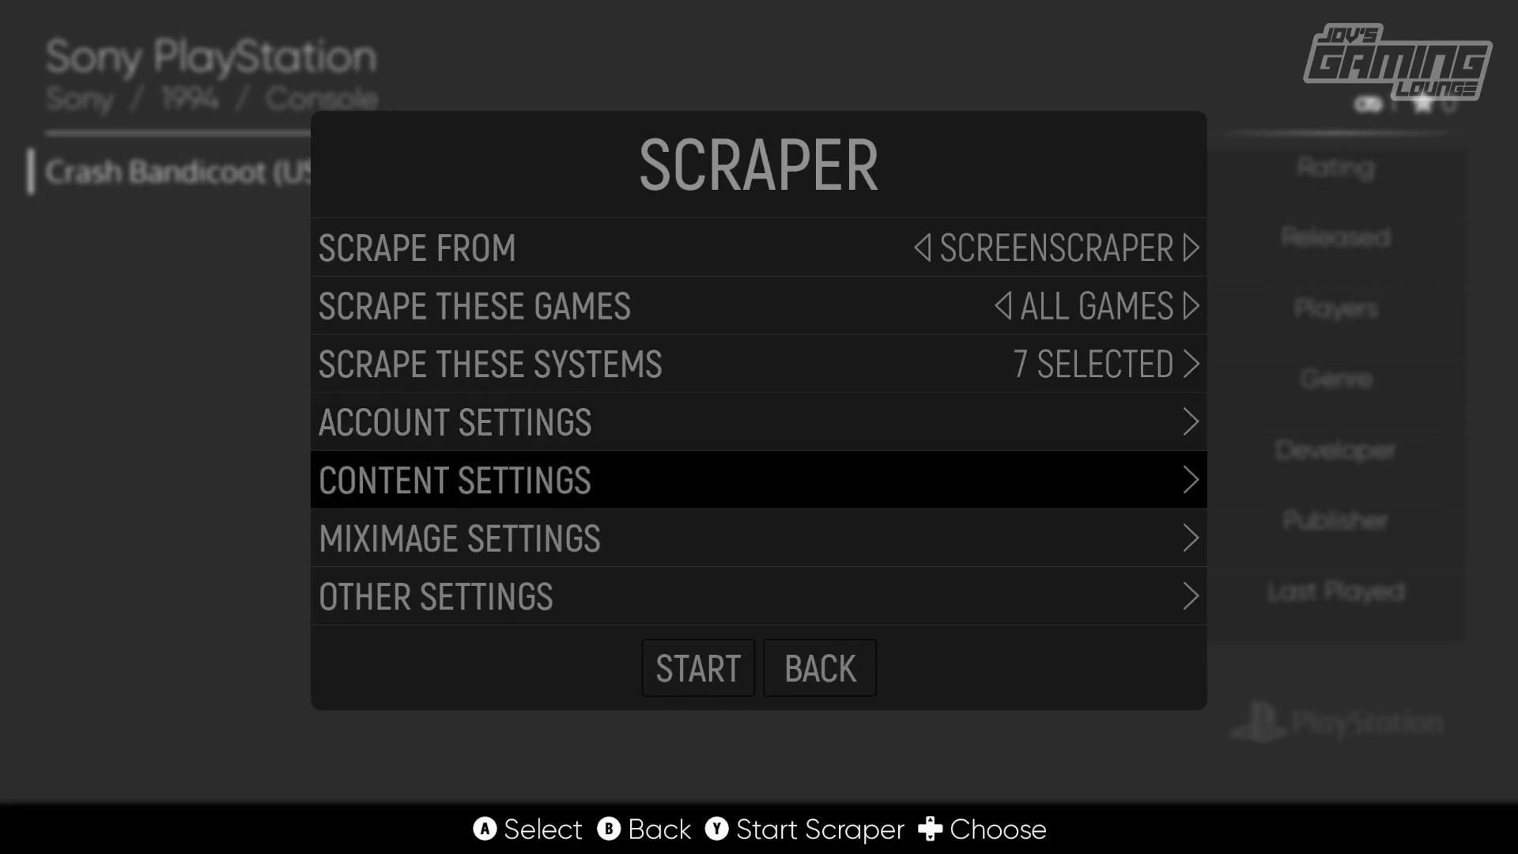
{"action": "key", "text": "Return"}
{"action": "key", "text": "Down"}
{"action": "key", "text": "Down"}
{"action": "key", "text": "Down"}
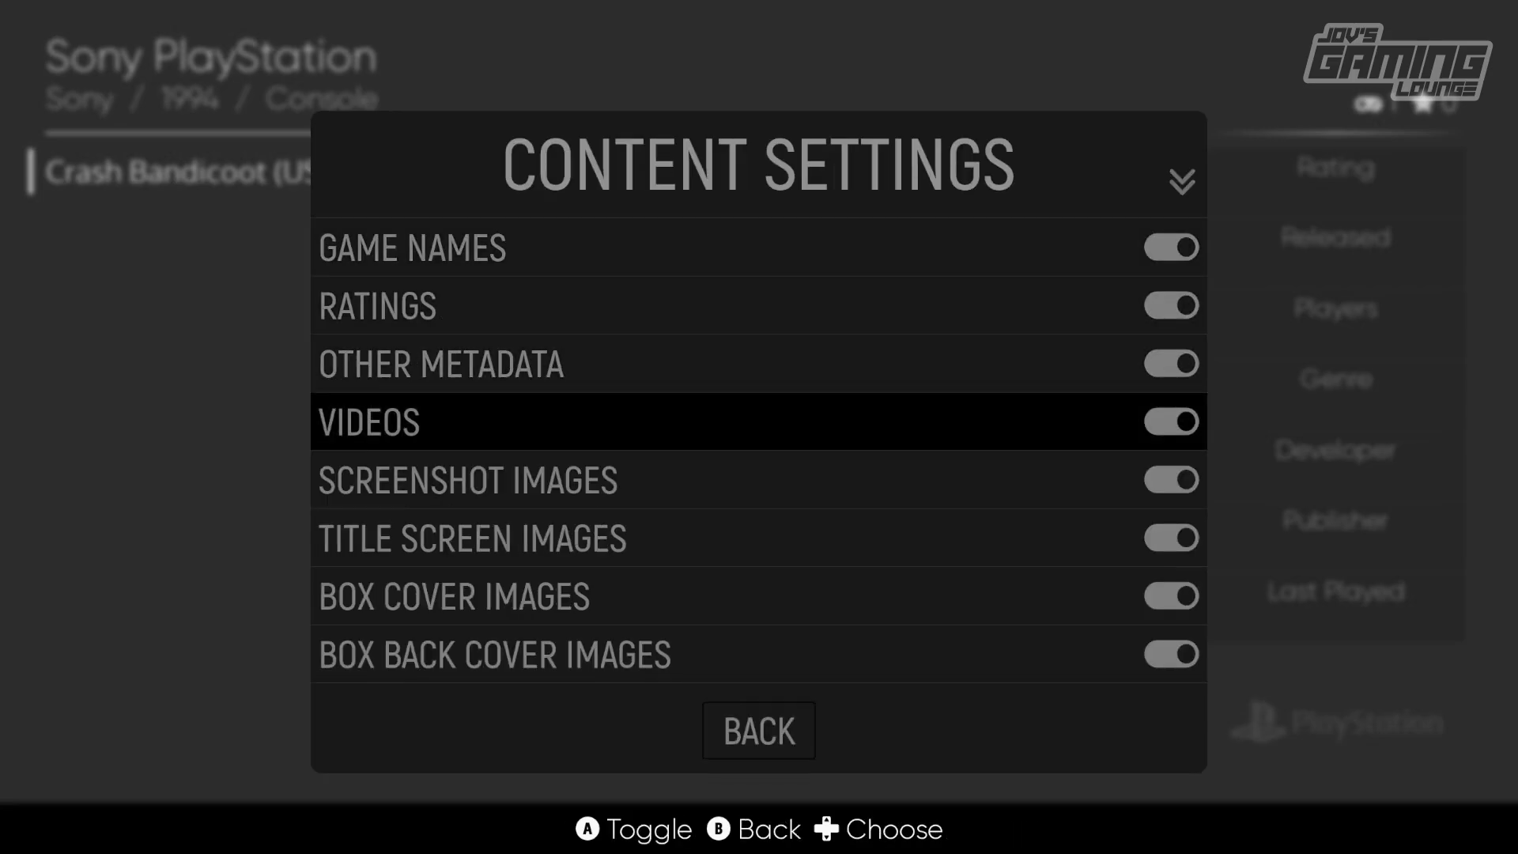
{"action": "key", "text": "Return"}
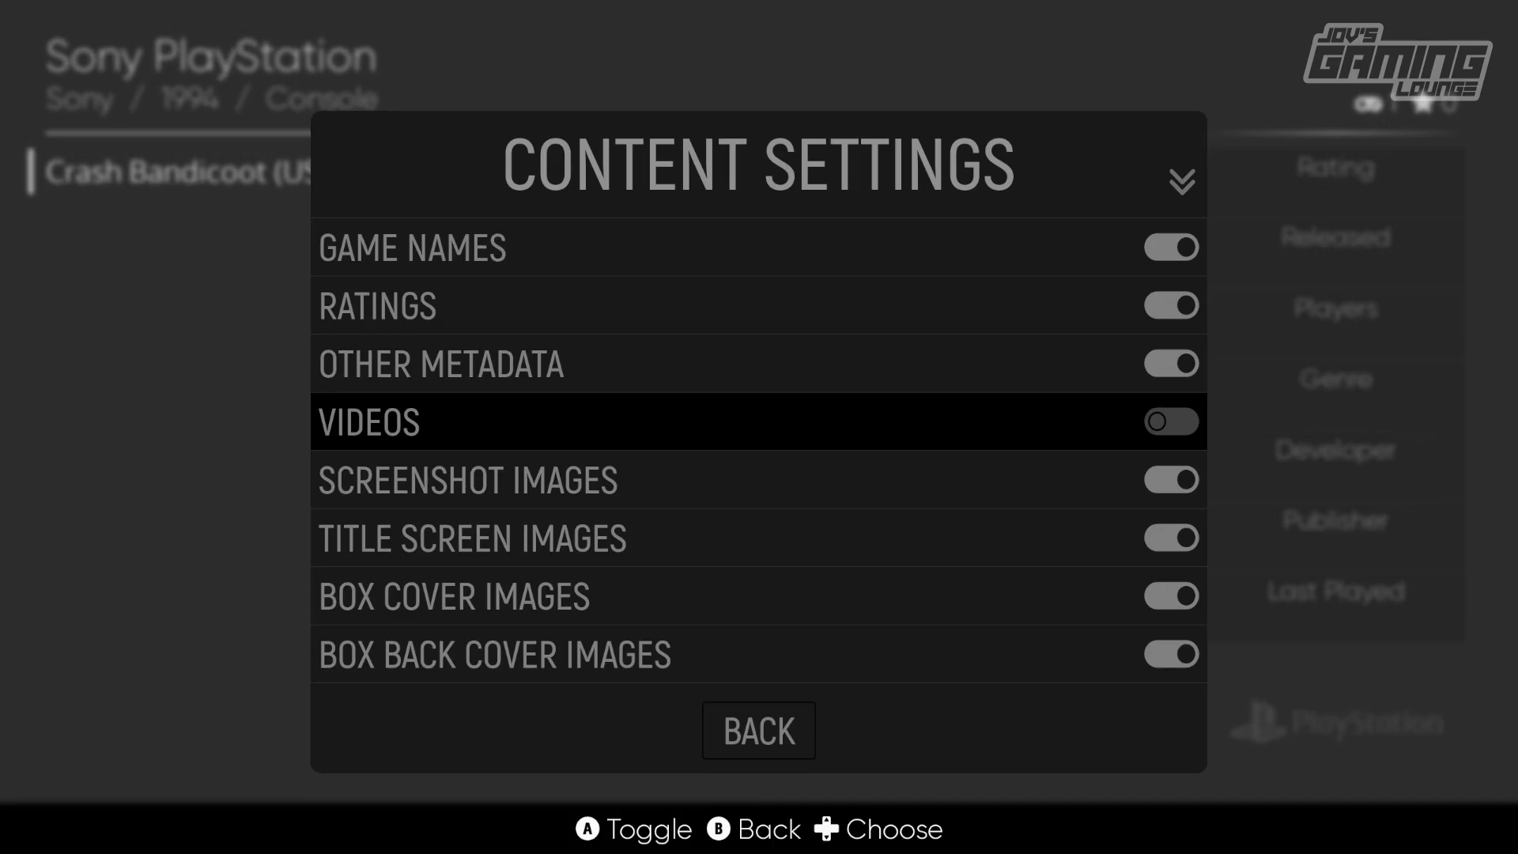
Go through the remaining content settings down to Game Manuals and return to the scraper settings.
{"action": "key", "text": "Down"}
{"action": "key", "text": "Down"}
{"action": "key", "text": "Down"}
{"action": "key", "text": "Down"}
{"action": "key", "text": "Down"}
{"action": "key", "text": "Down"}
{"action": "key", "text": "Down"}
{"action": "key", "text": "Down"}
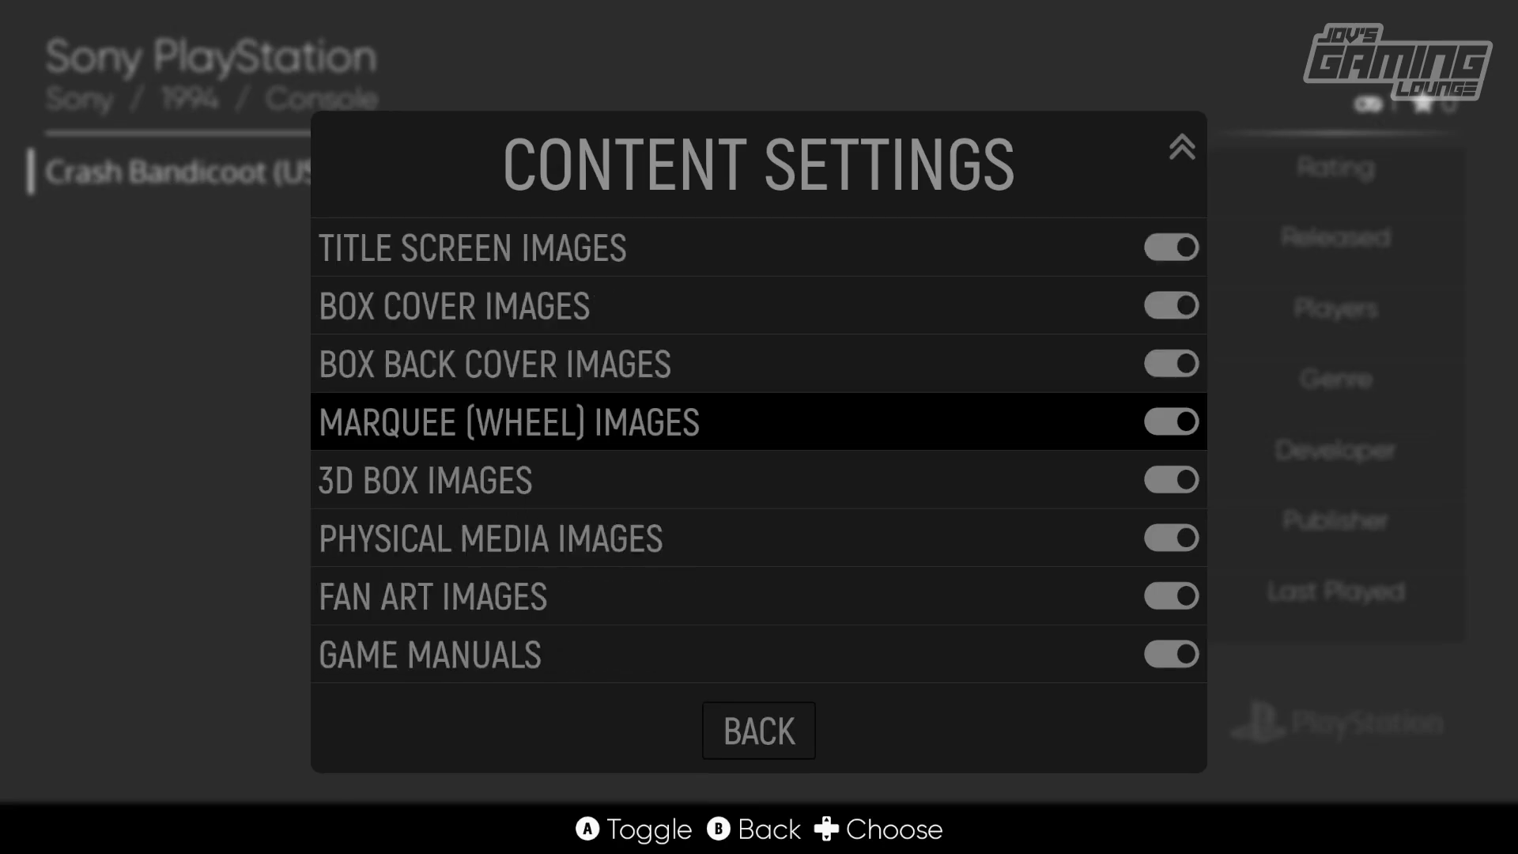
{"action": "key", "text": "Down"}
{"action": "key", "text": "Down"}
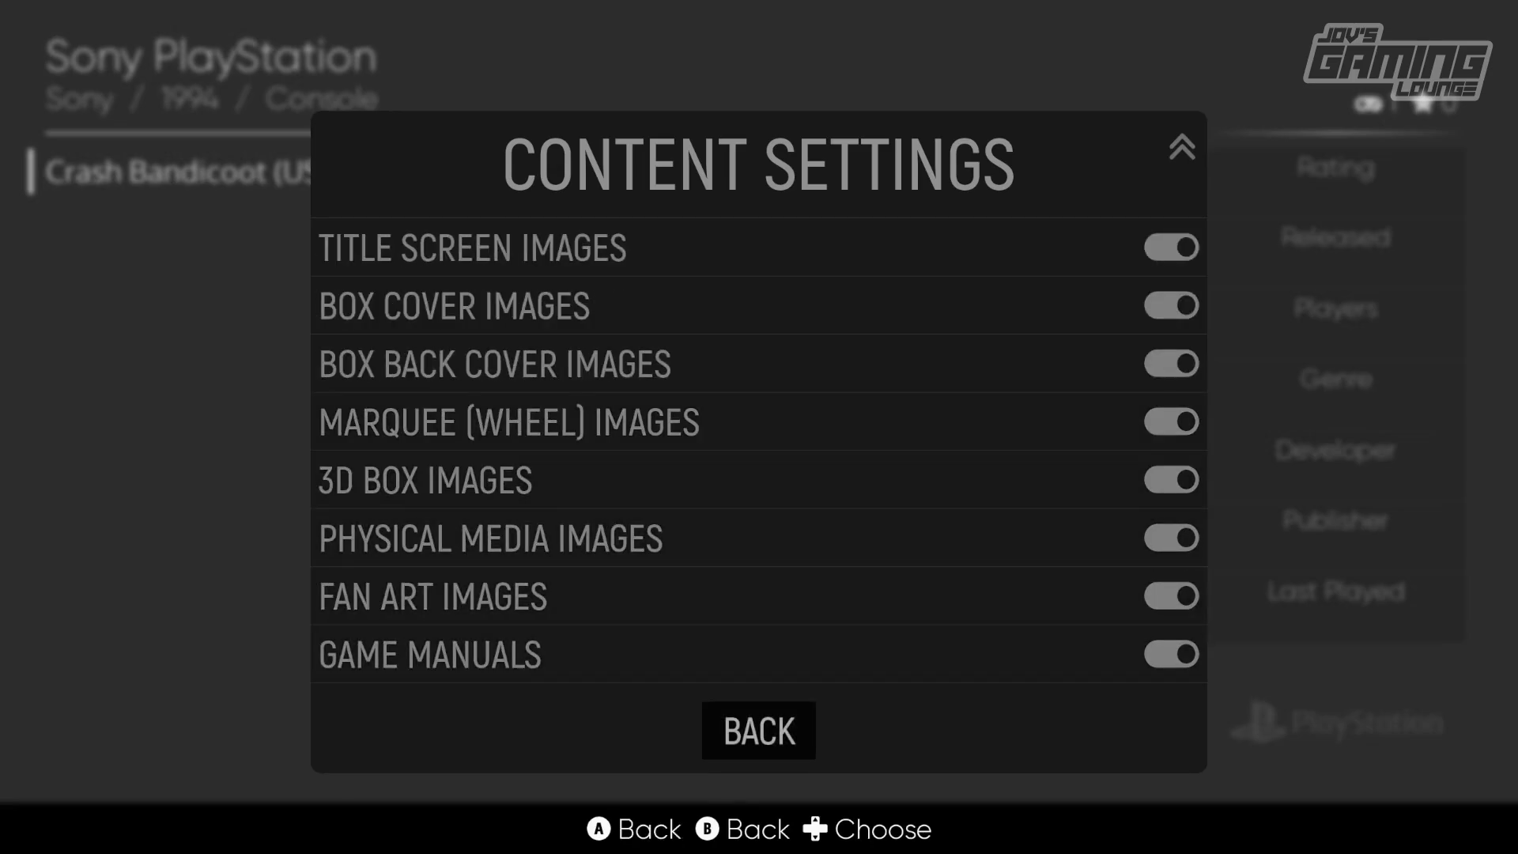
{"action": "key", "text": "Return"}
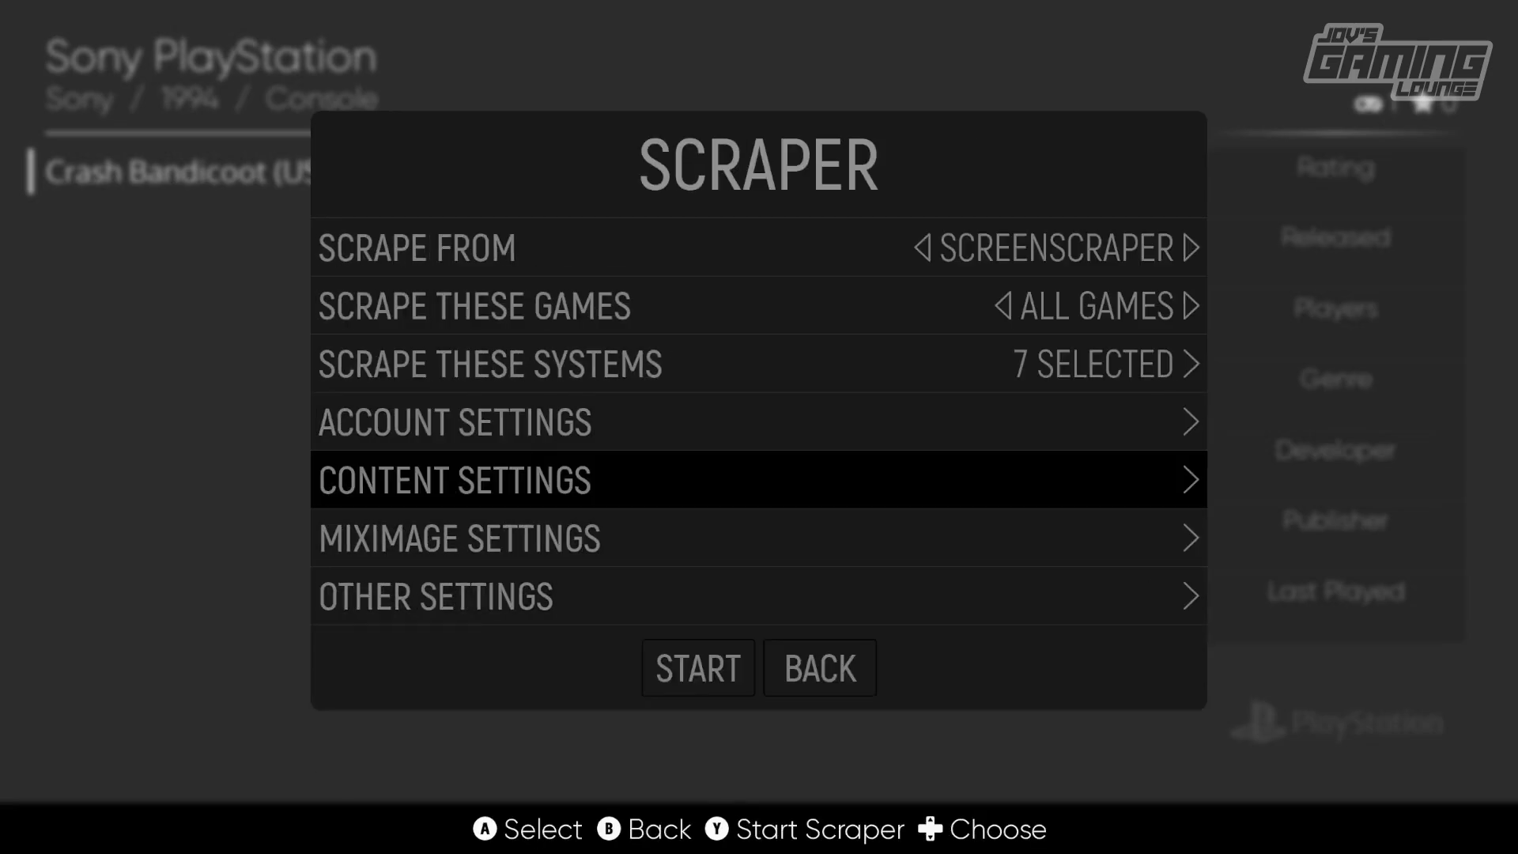
Start scraping the selected systems and acknowledge the completion message when it finishes.
{"action": "key", "text": "Down"}
{"action": "key", "text": "Down"}
{"action": "key", "text": "Down"}
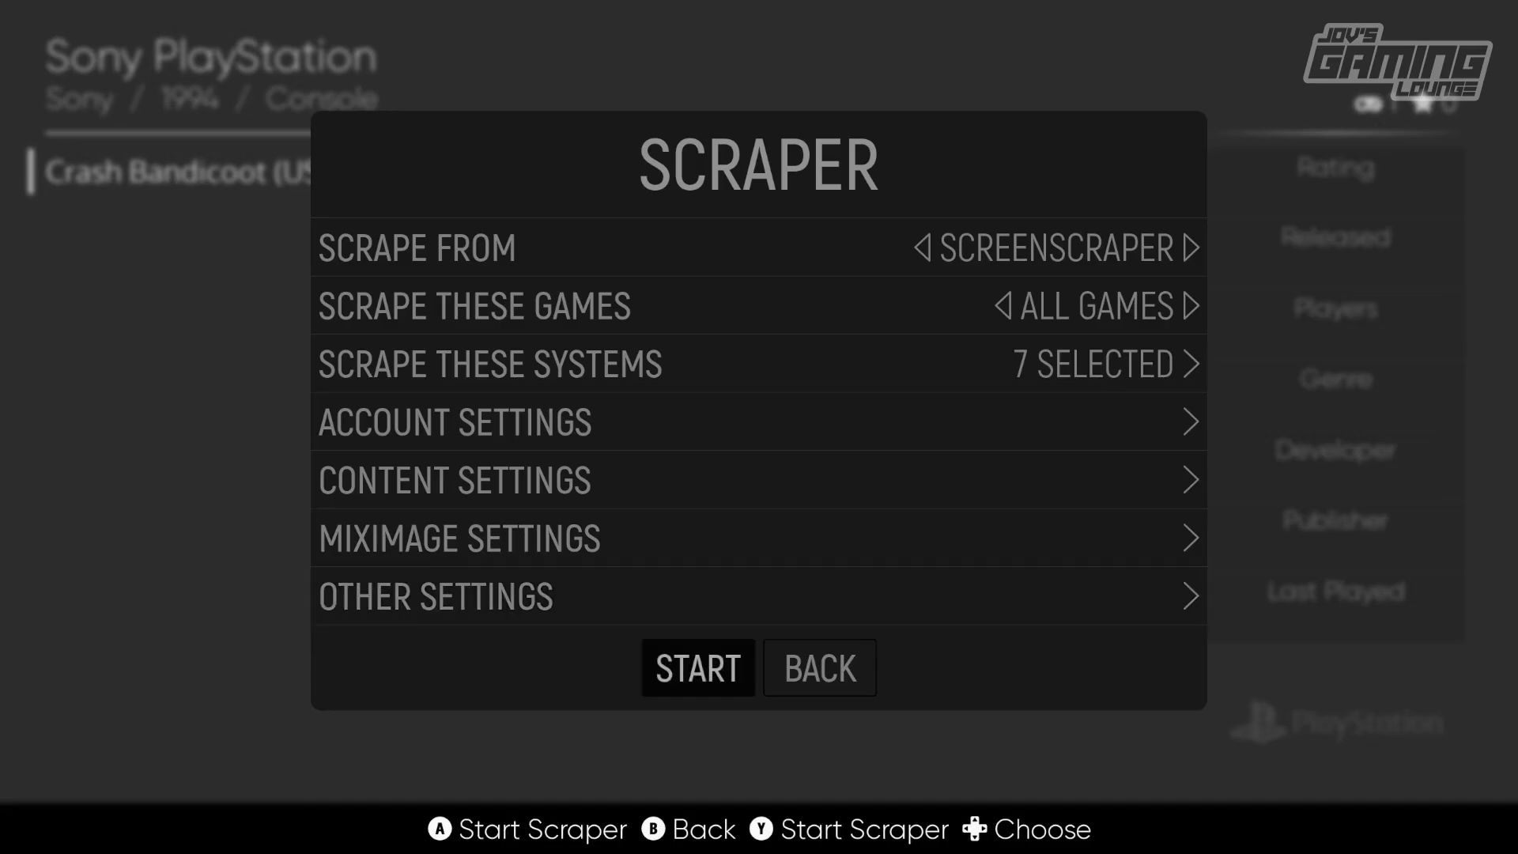
{"action": "key", "text": "Return"}
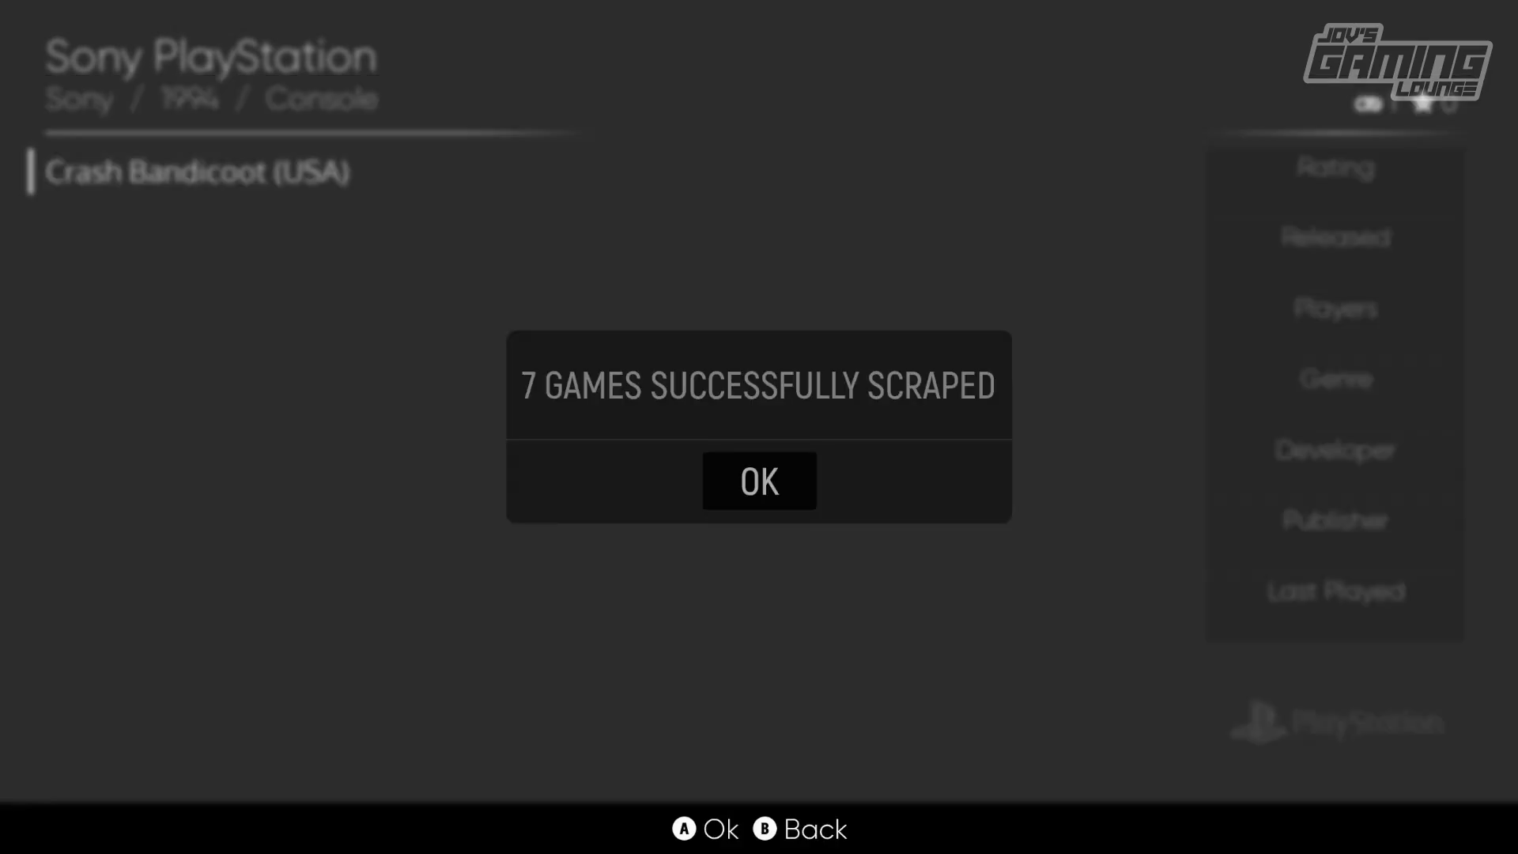
{"action": "key", "text": "Return"}
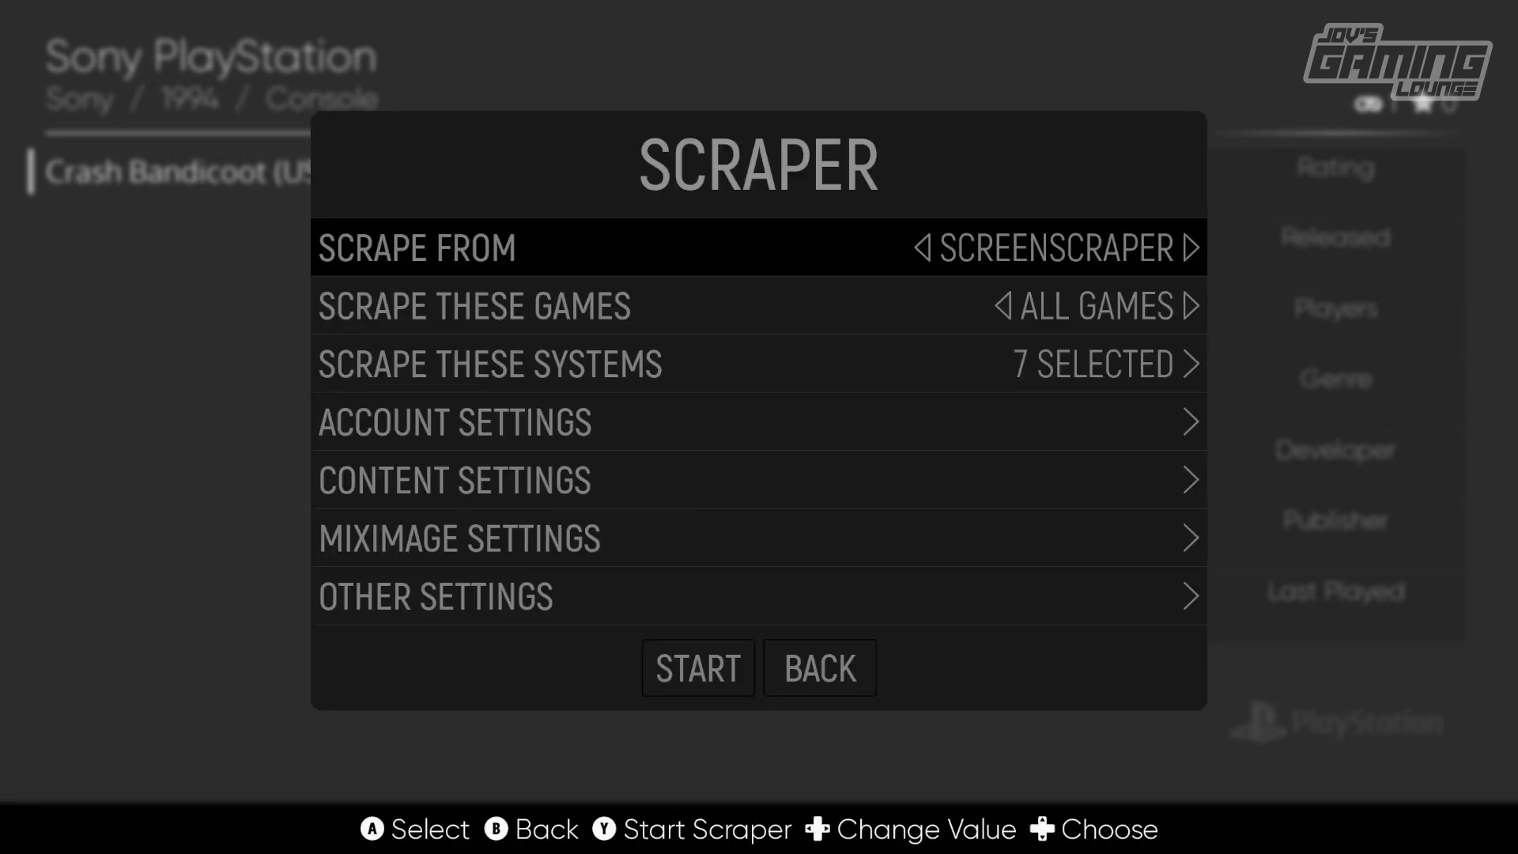
Leave the scraper and close the main menu to return to the Sony PlayStation game list.
{"action": "key", "text": "Down"}
{"action": "key", "text": "Down"}
{"action": "key", "text": "Down"}
{"action": "key", "text": "Down"}
{"action": "key", "text": "Down"}
{"action": "key", "text": "Down"}
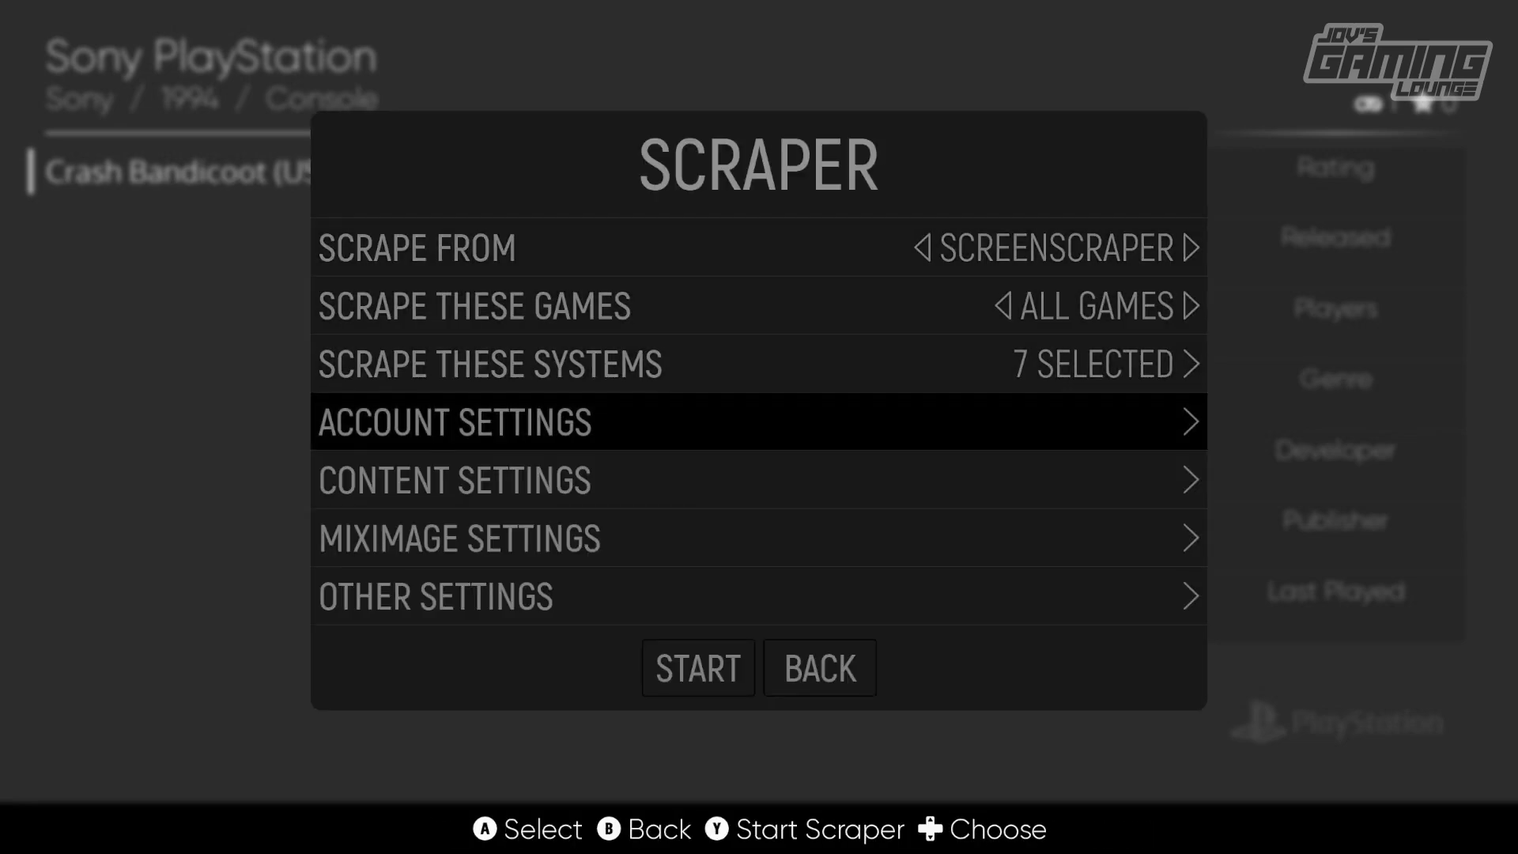
{"action": "key", "text": "Down"}
{"action": "key", "text": "Right"}
{"action": "key", "text": "Return"}
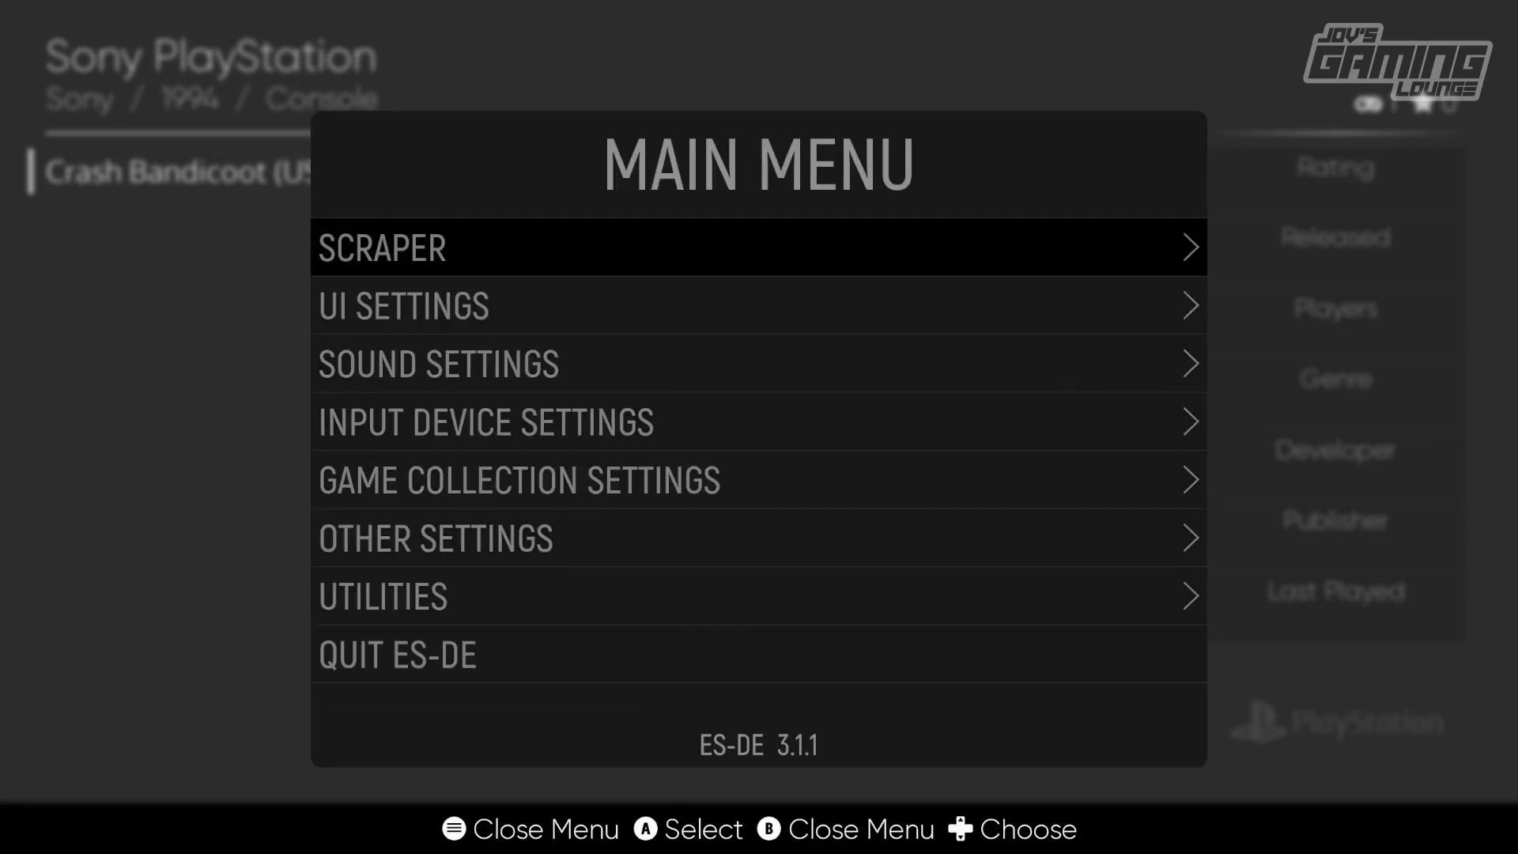
{"action": "key", "text": "BackSpace"}
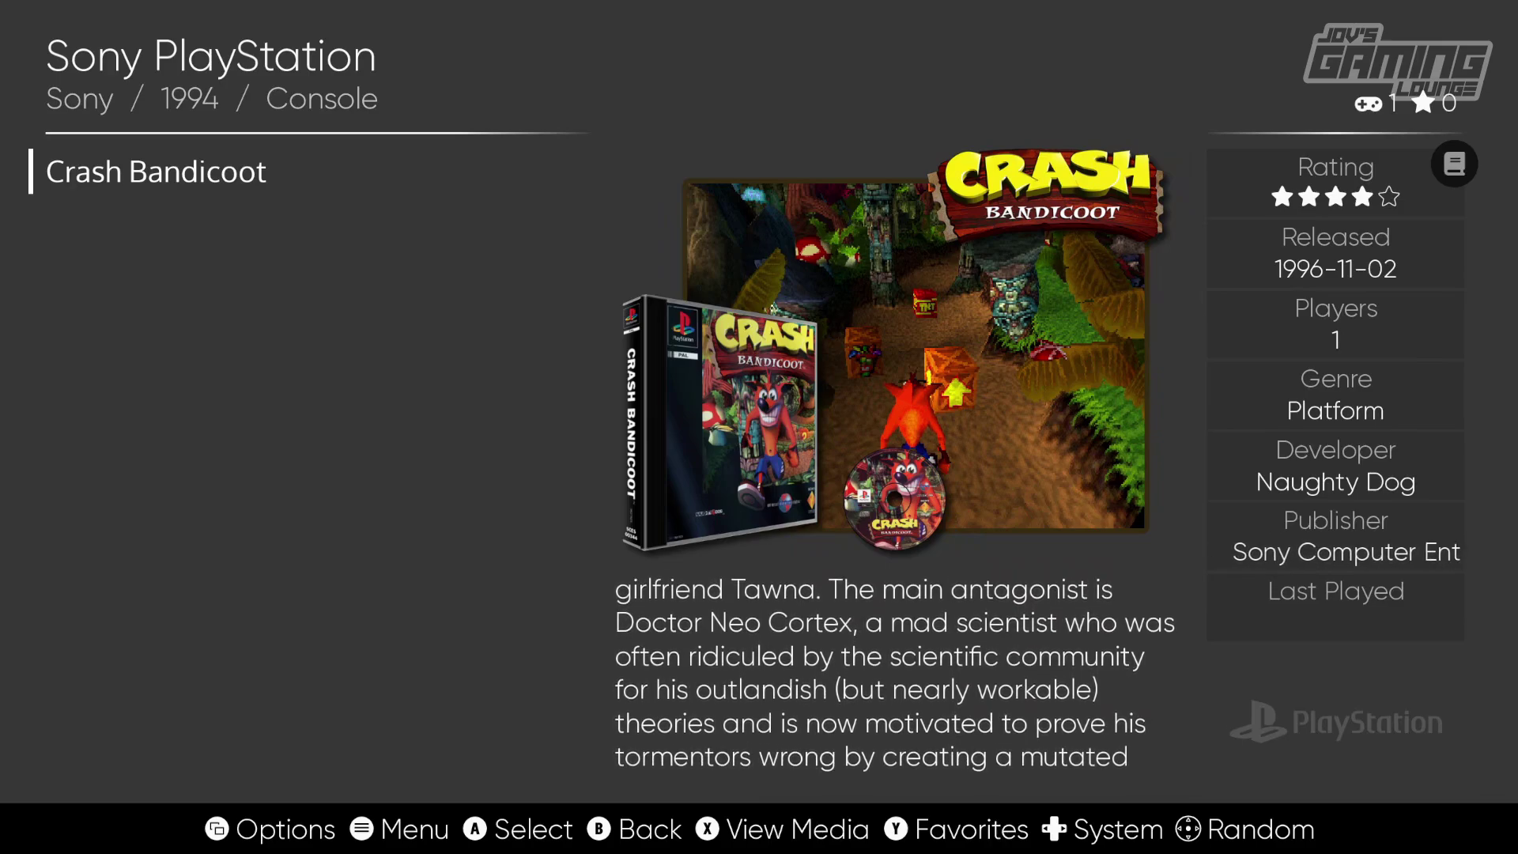
Go through every system's game list, from MAME back around to Sony PlayStation, to check the scraped artwork and metadata.
{"action": "key", "text": "Left"}
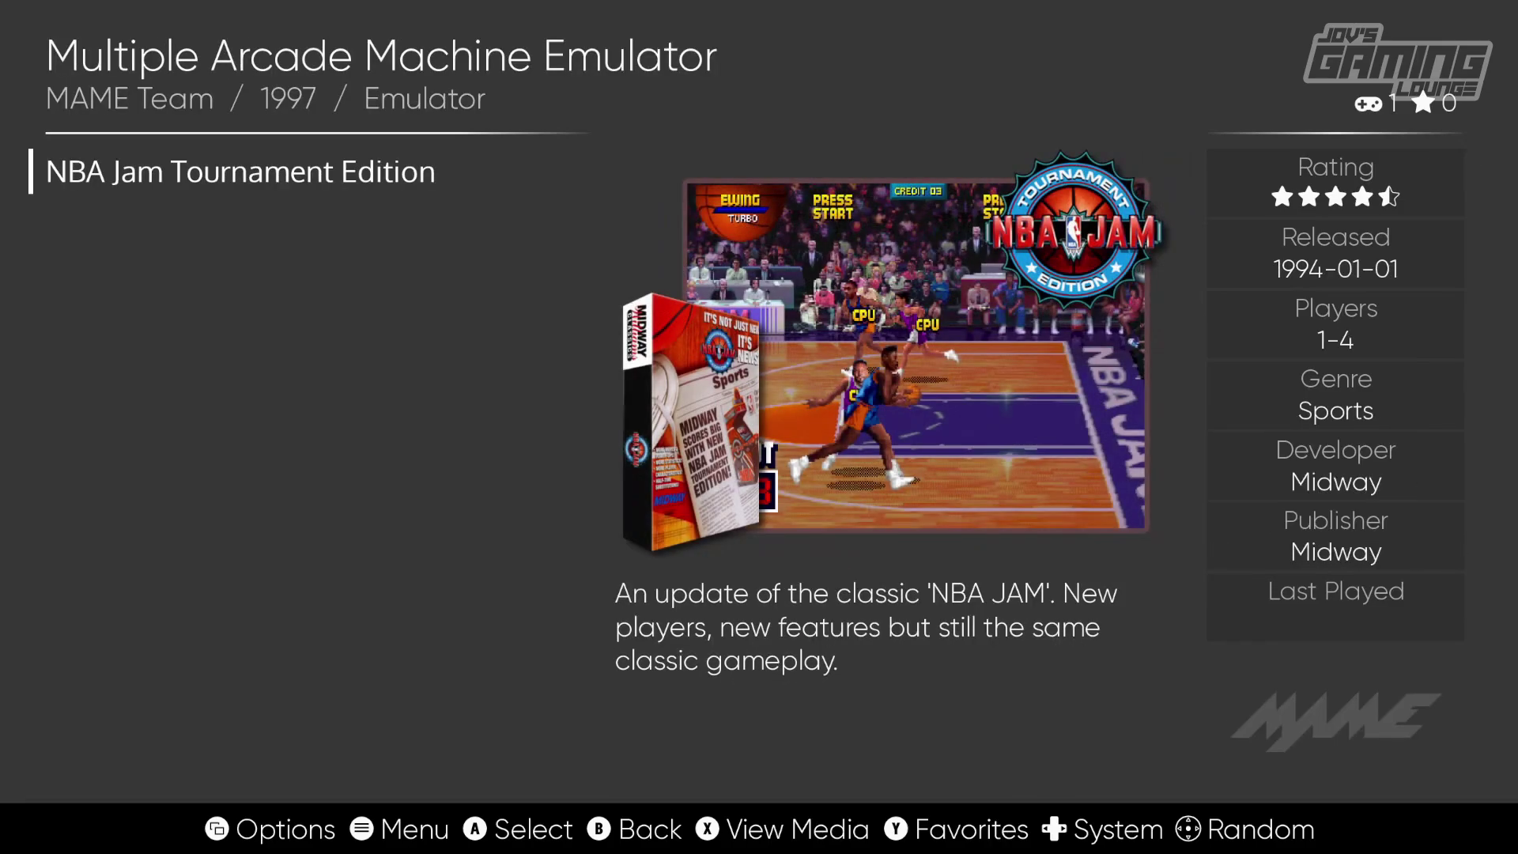
{"action": "key", "text": "Left"}
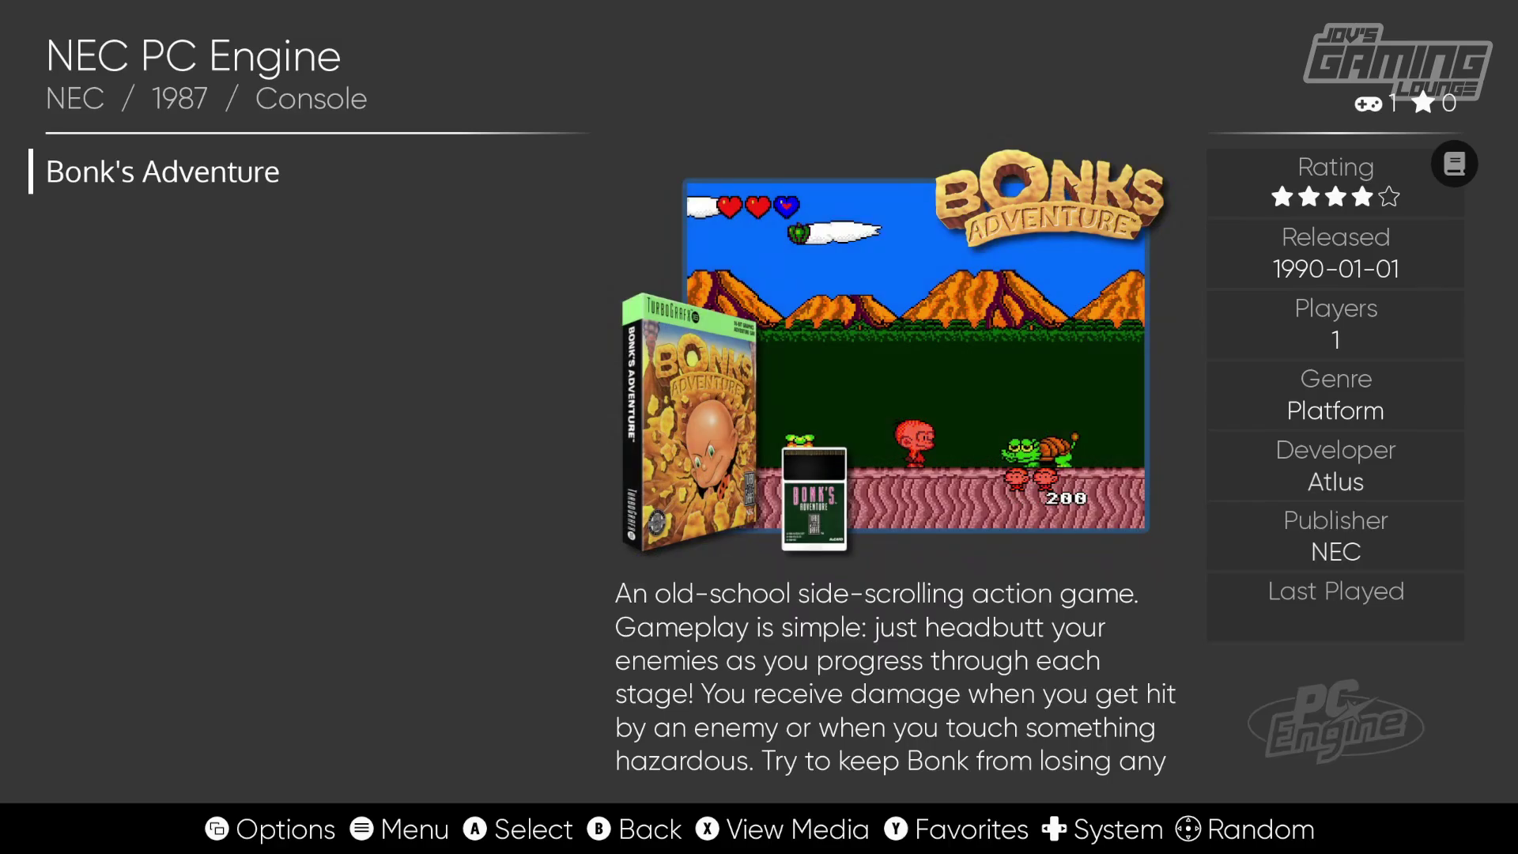
{"action": "key", "text": "Left"}
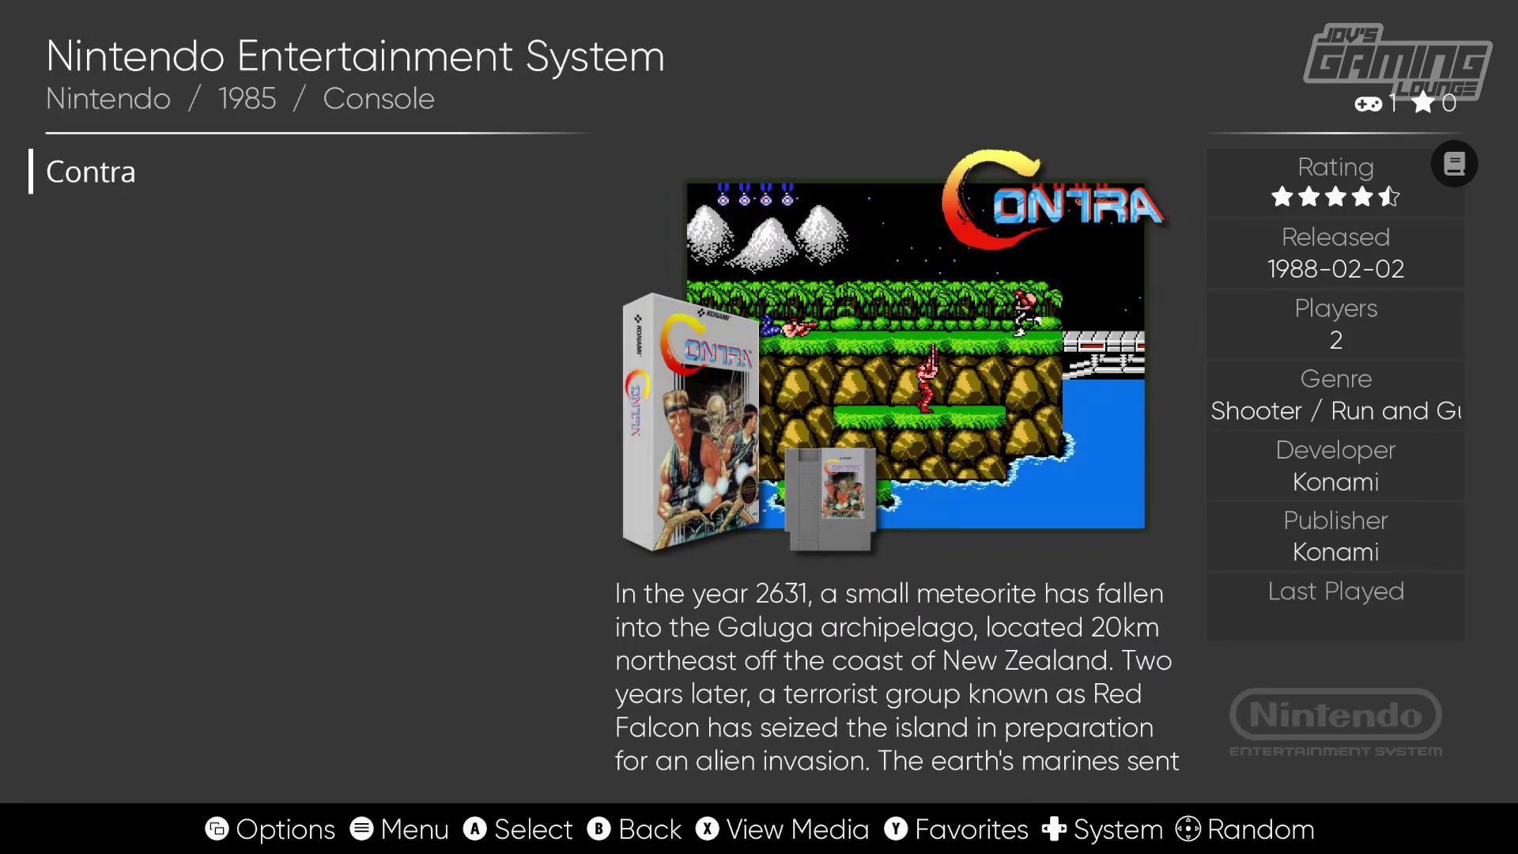
{"action": "key", "text": "Left"}
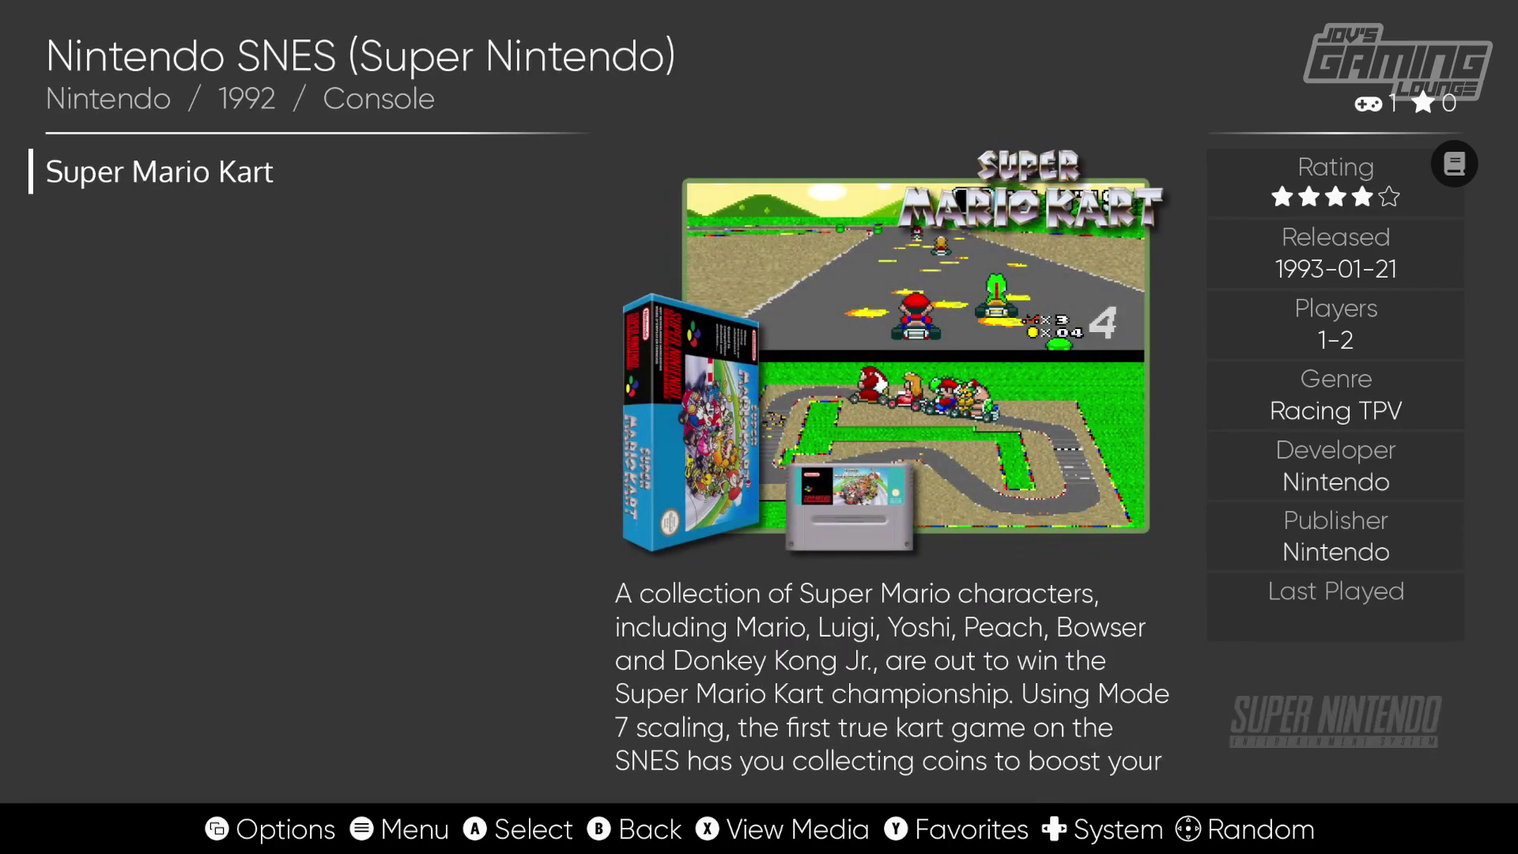
{"action": "key", "text": "Left"}
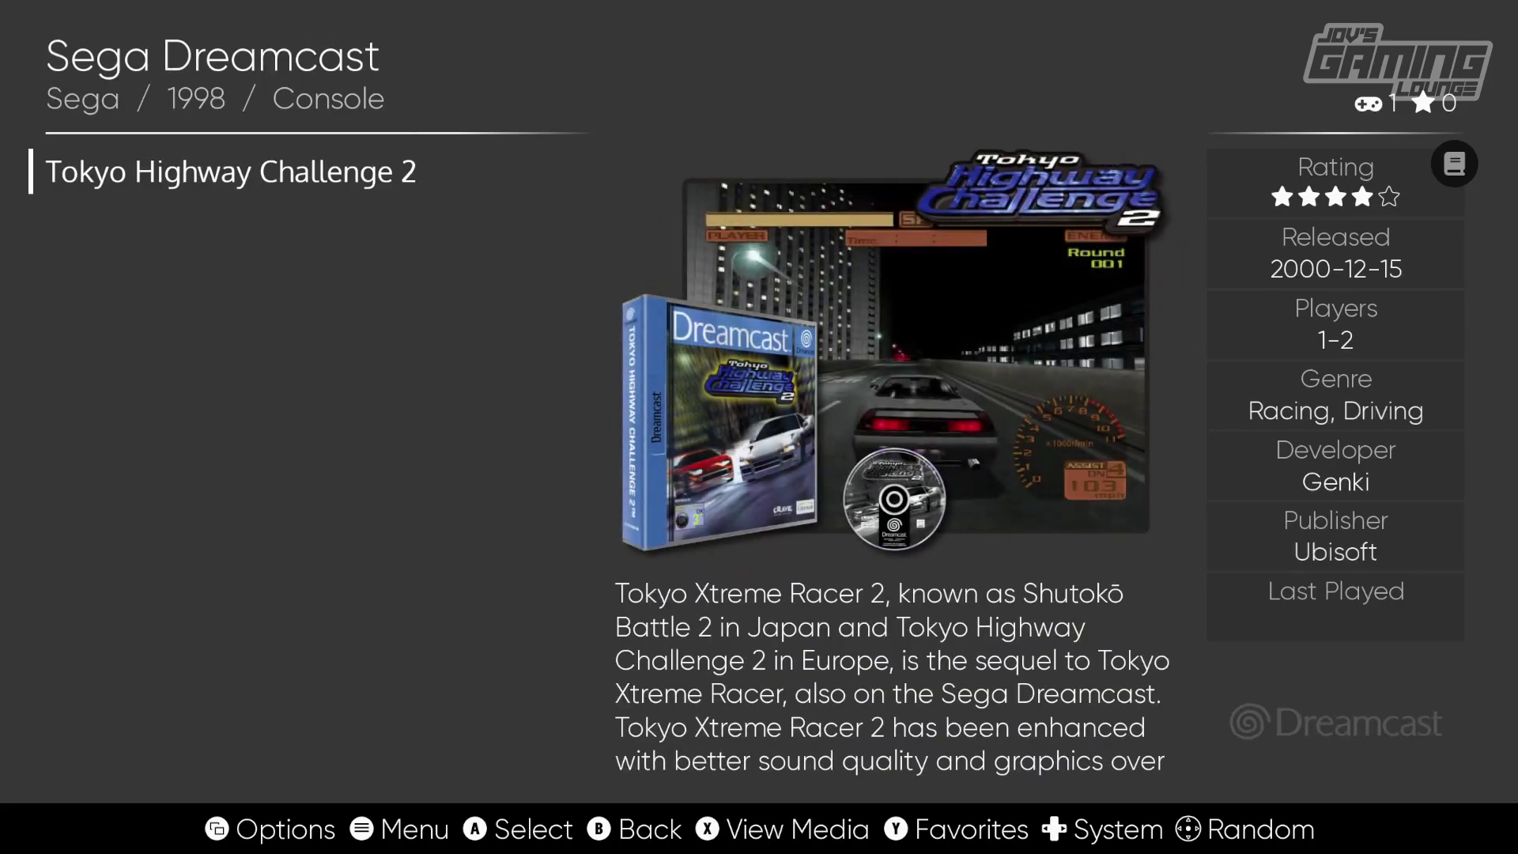
{"action": "key", "text": "Left"}
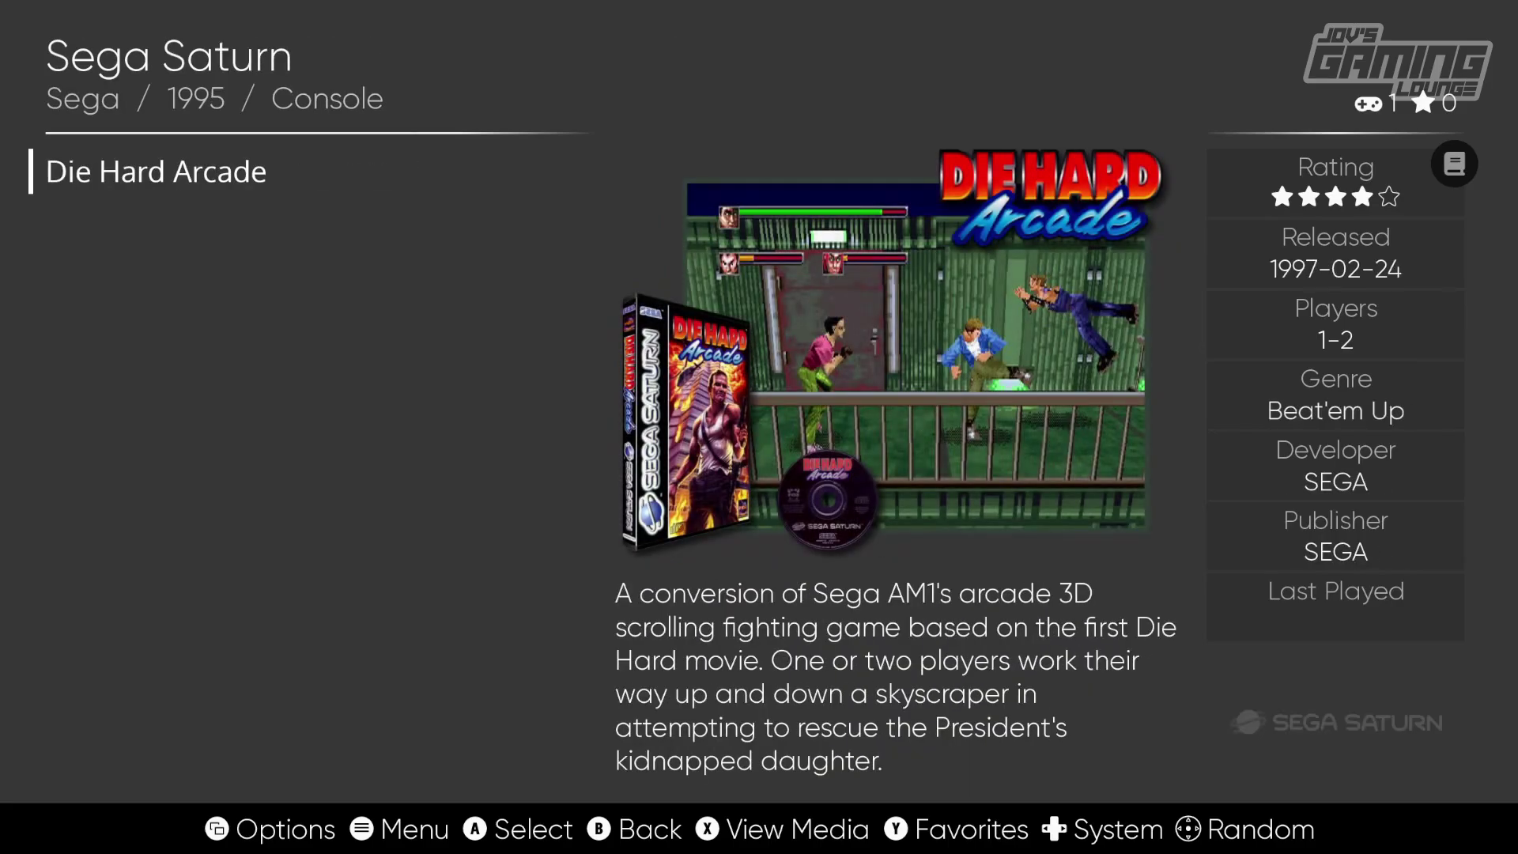
{"action": "key", "text": "Left"}
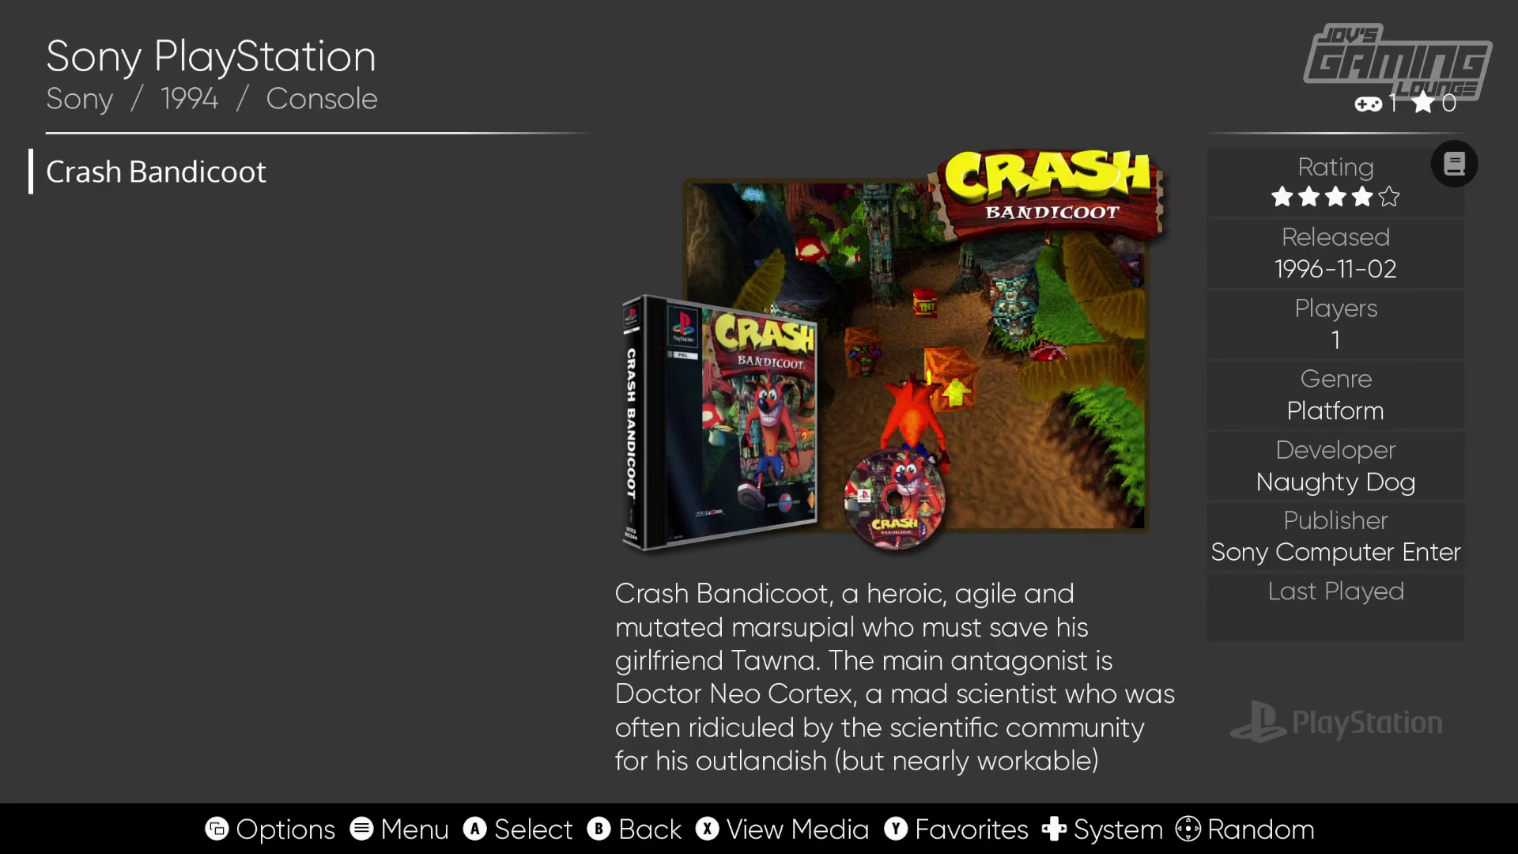
Set the theme to Modern in the UI settings and close the menus.
{"action": "key", "text": "Escape"}
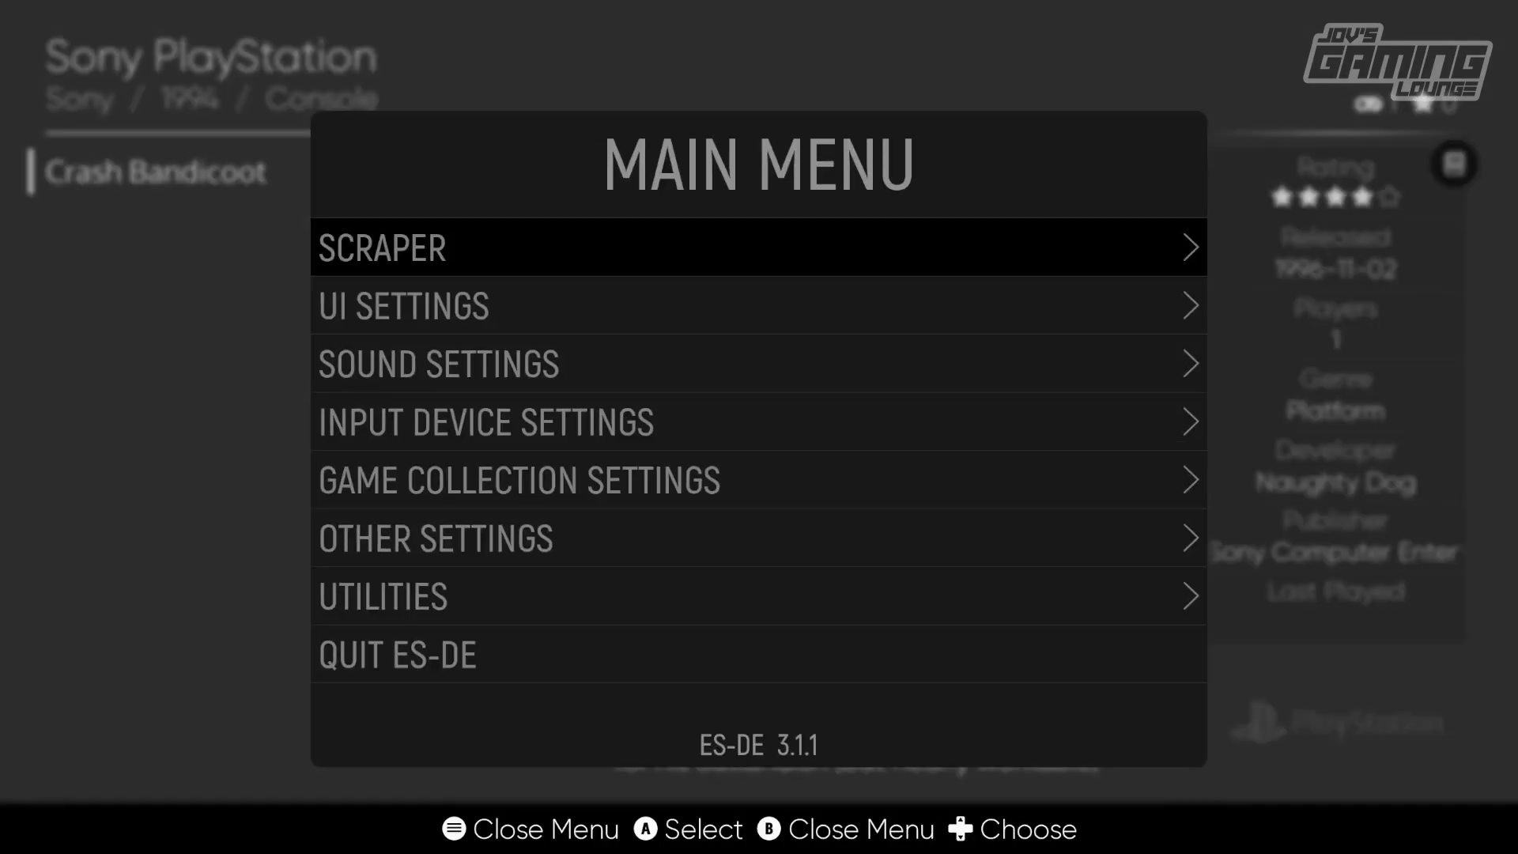
{"action": "key", "text": "Down"}
{"action": "key", "text": "Return"}
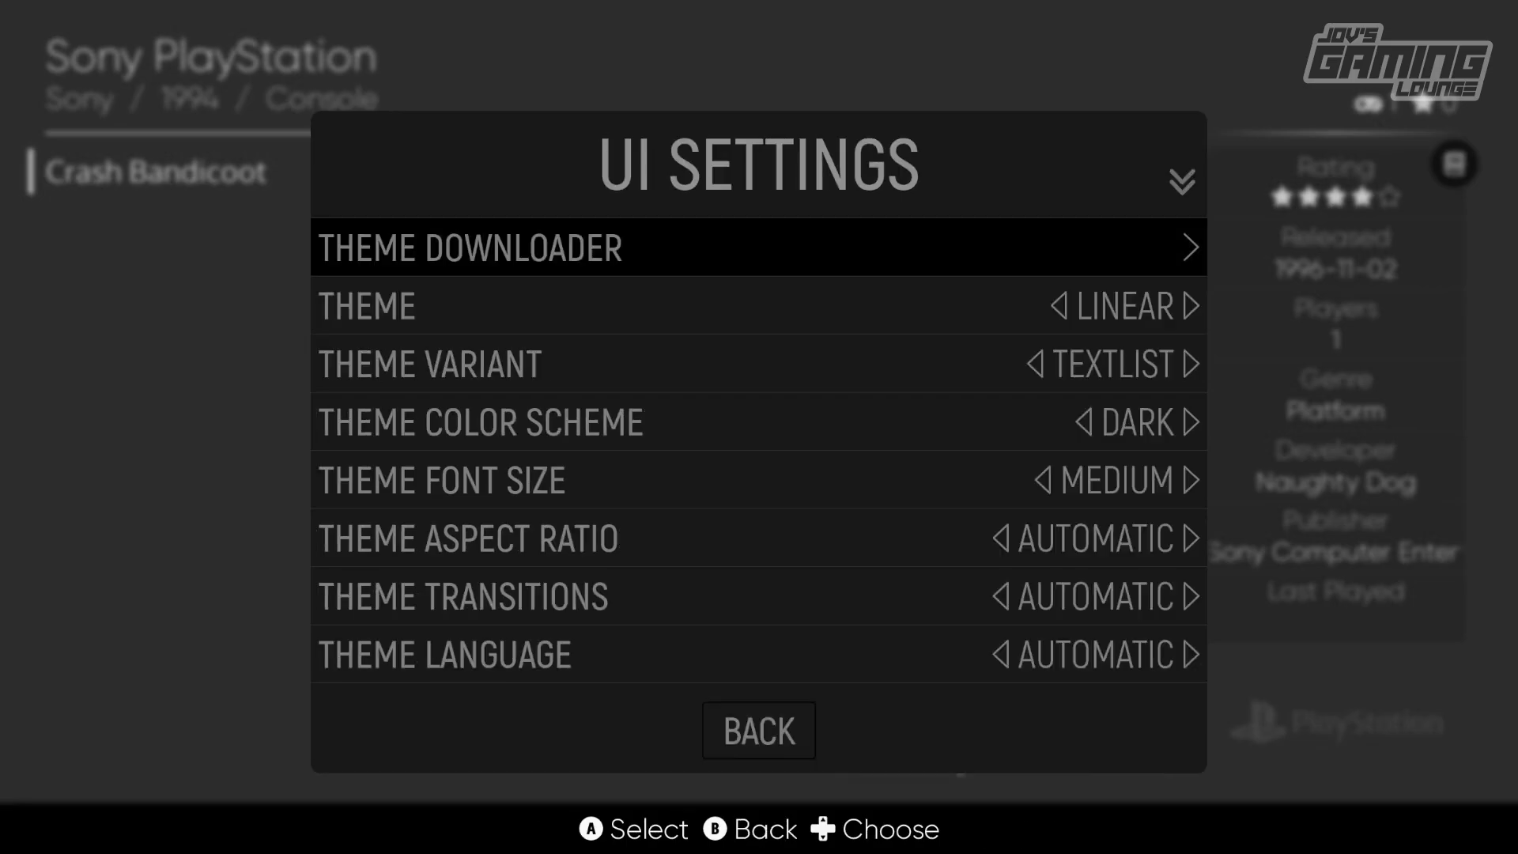
{"action": "key", "text": "Down"}
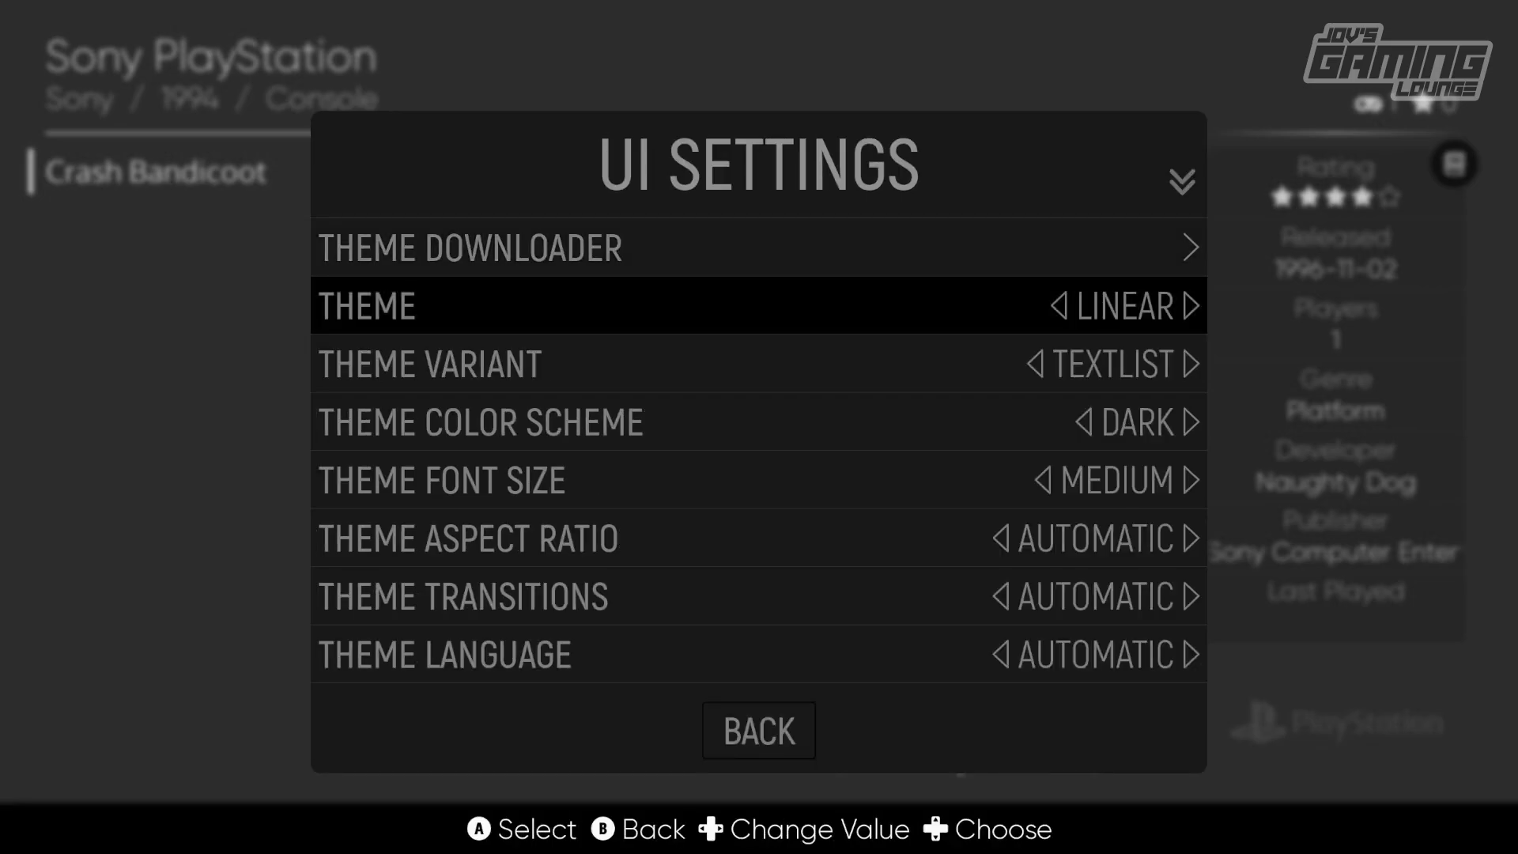
{"action": "key", "text": "Right"}
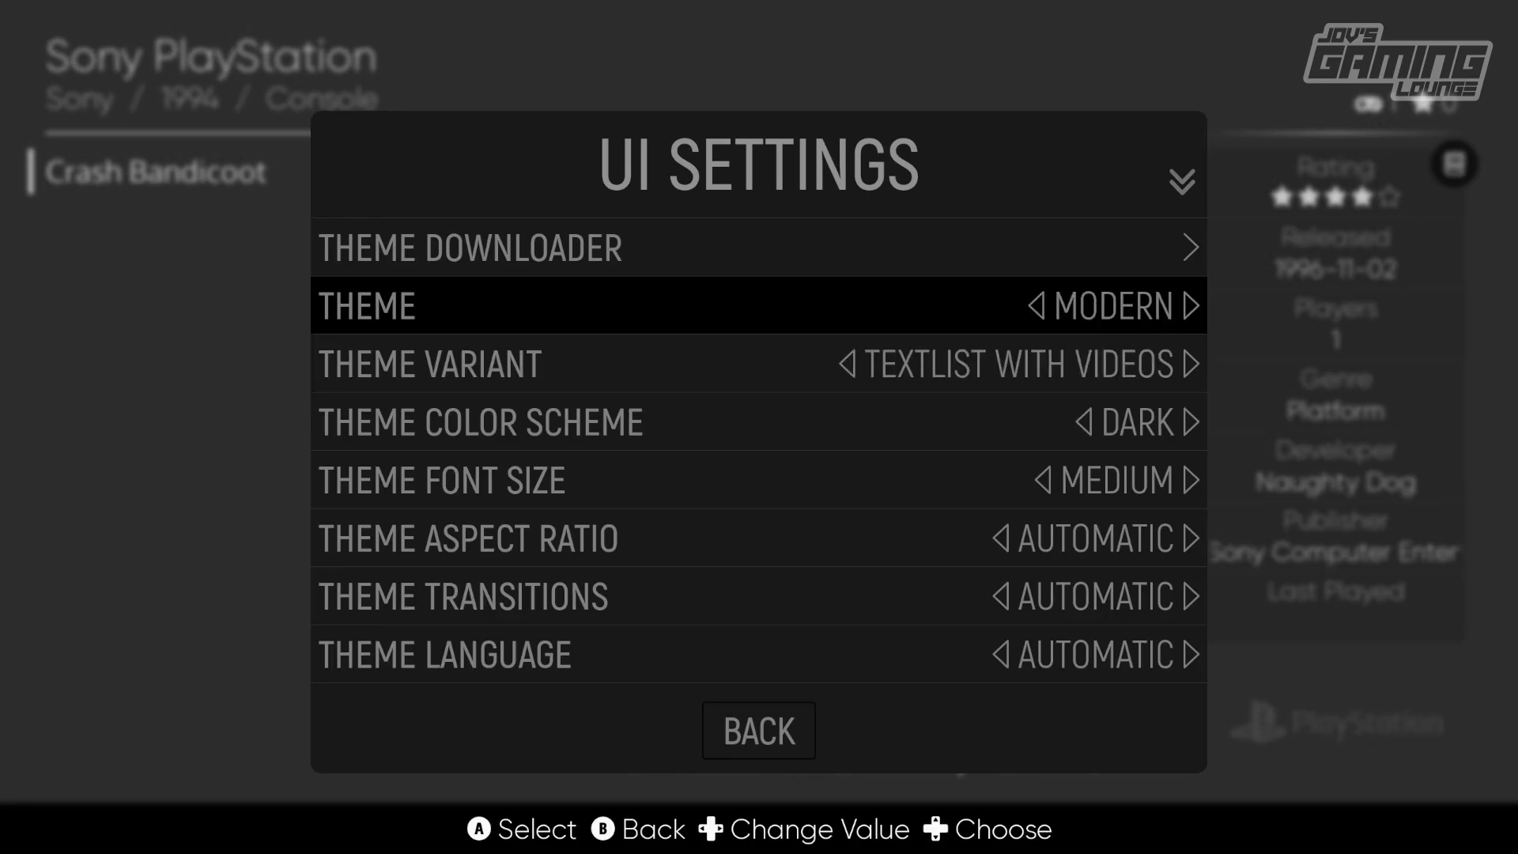
{"action": "key", "text": "Up"}
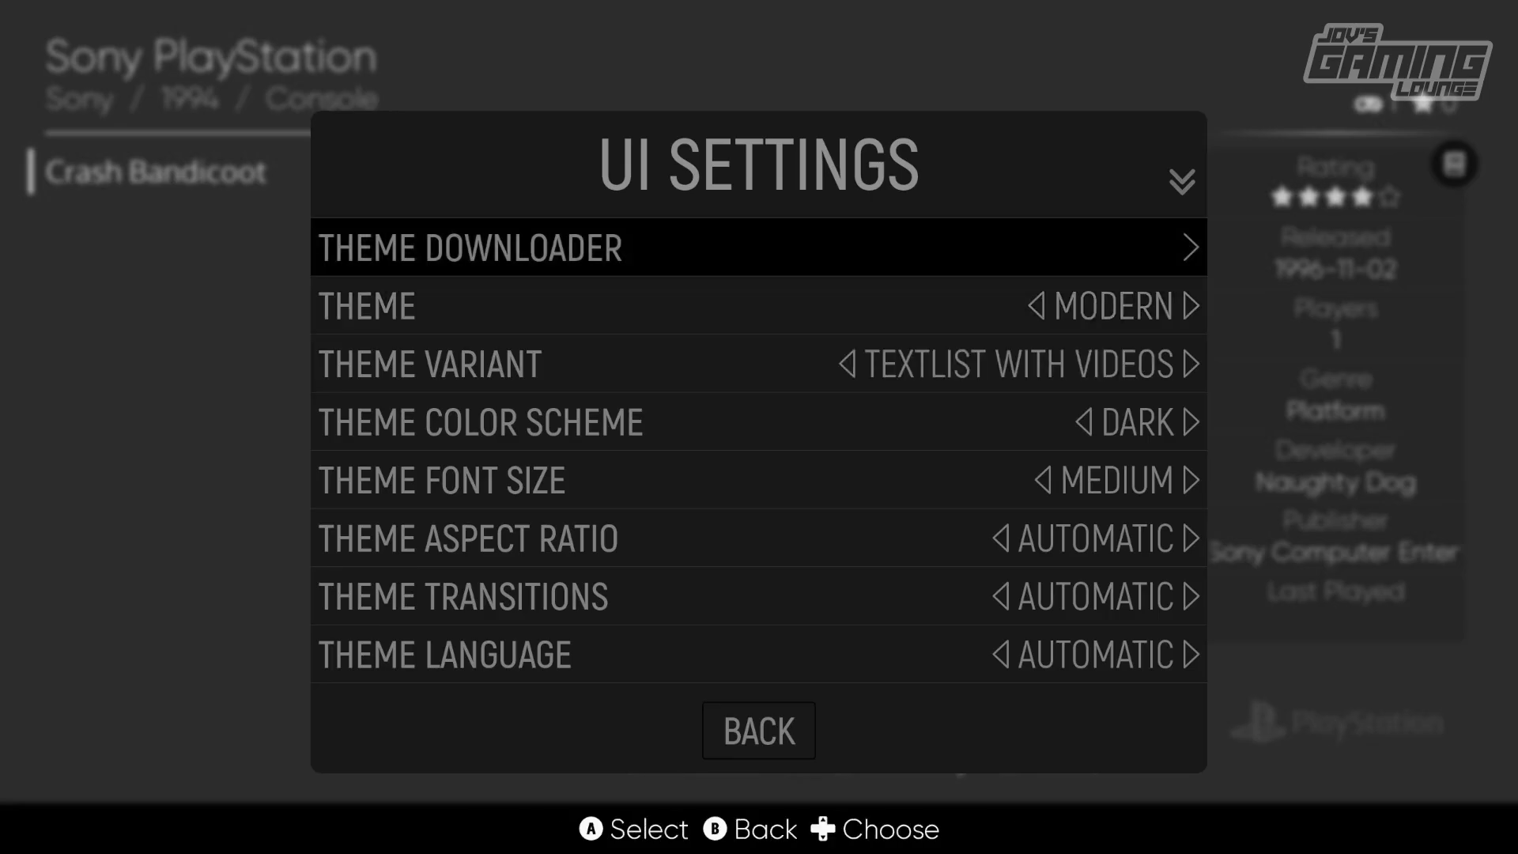
{"action": "key", "text": "BackSpace"}
{"action": "key", "text": "BackSpace"}
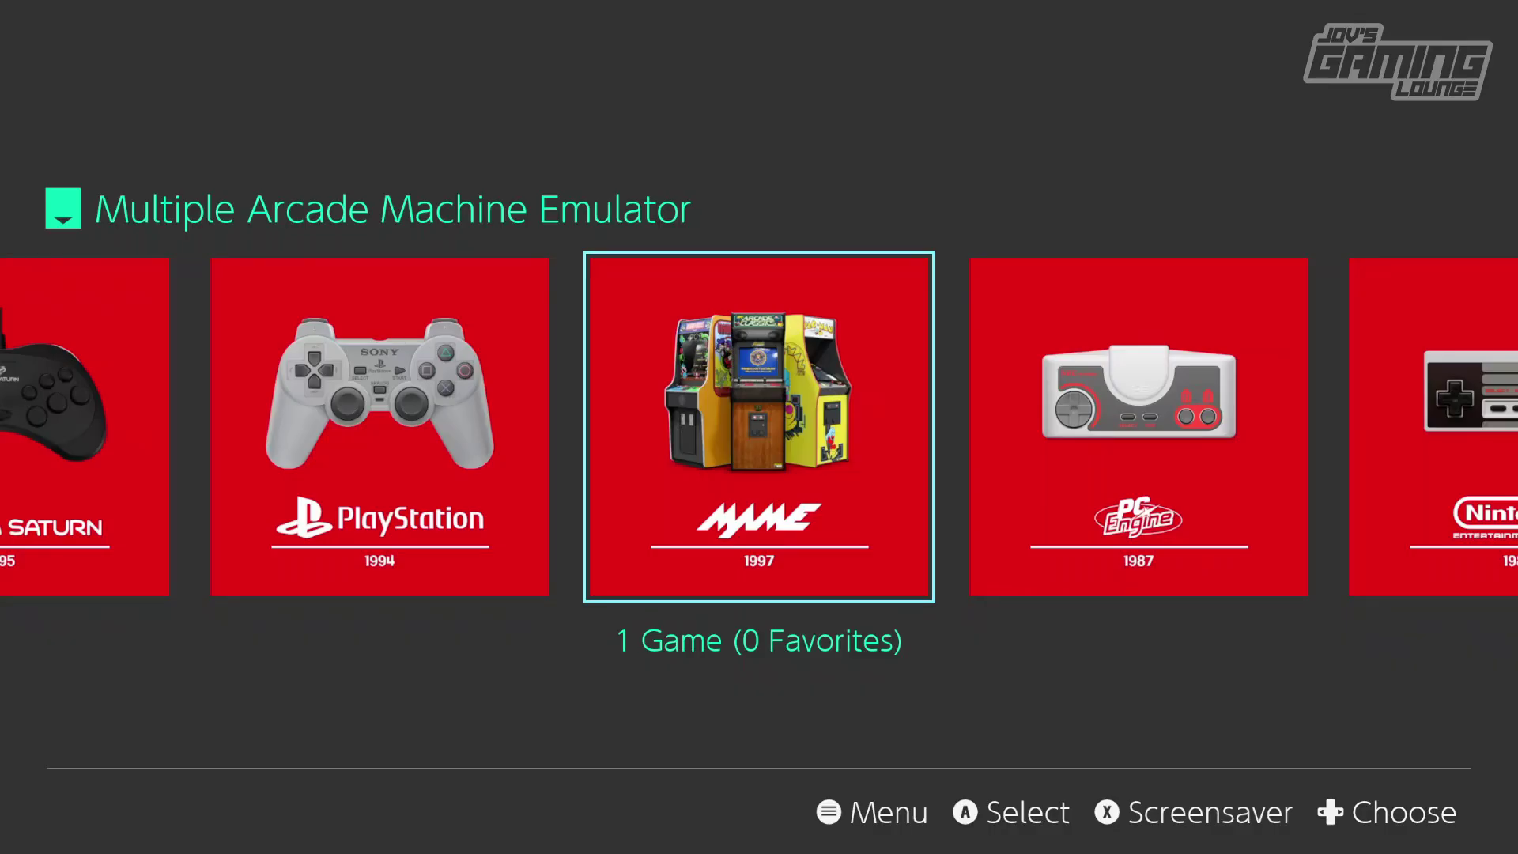
Browse the system carousel from MAME through NEC PC Engine to Sega Dreamcast to examine the Modern theme.
{"action": "key", "text": "Right"}
{"action": "key", "text": "Right"}
{"action": "key", "text": "Right"}
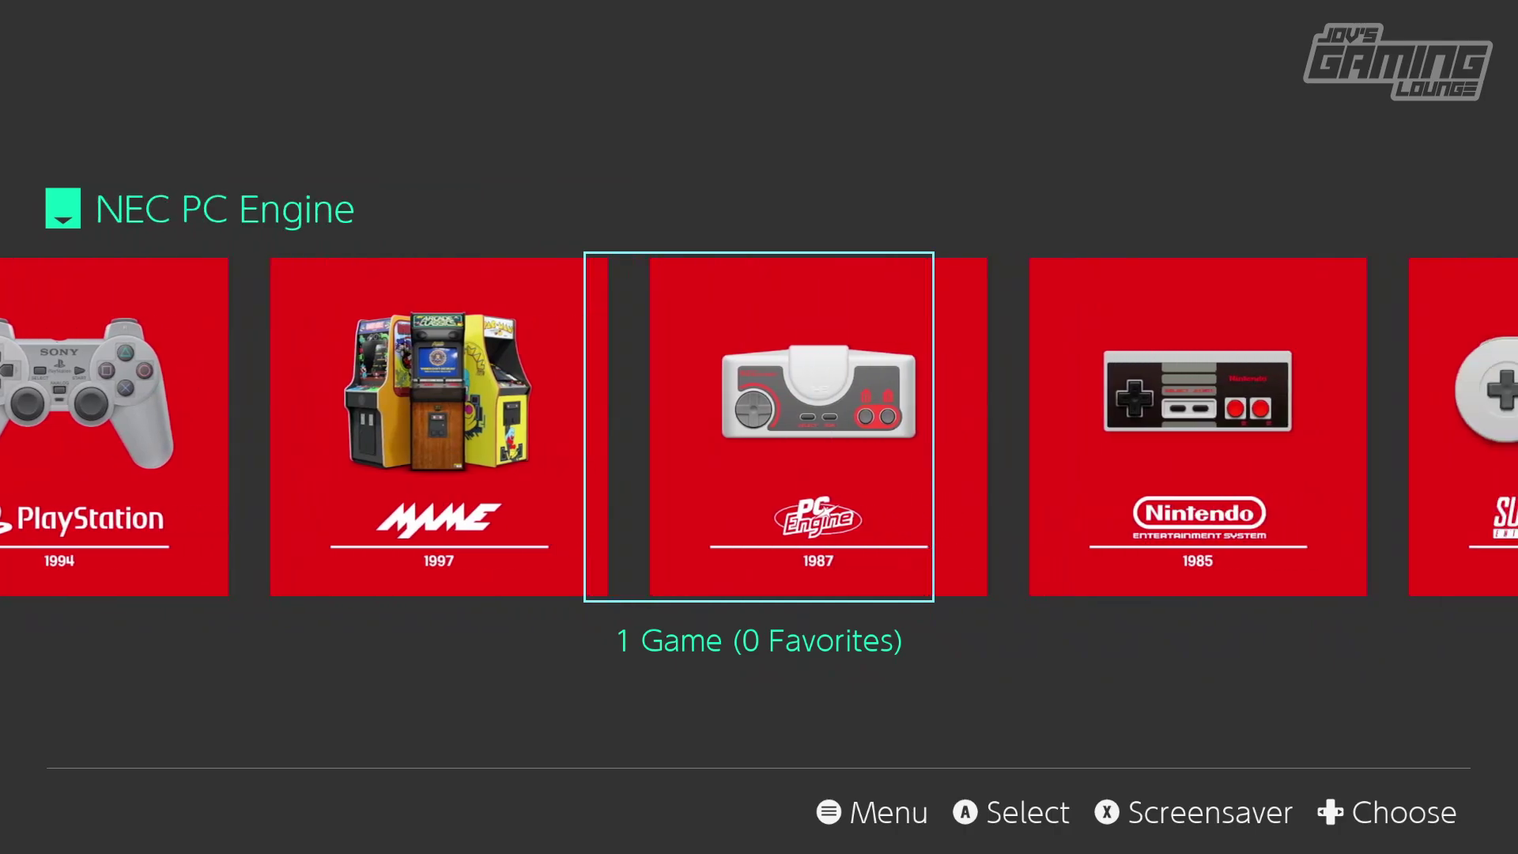
{"action": "key", "text": "Right"}
{"action": "key", "text": "Right"}
{"action": "key", "text": "Right"}
{"action": "key", "text": "Right"}
{"action": "key", "text": "Right"}
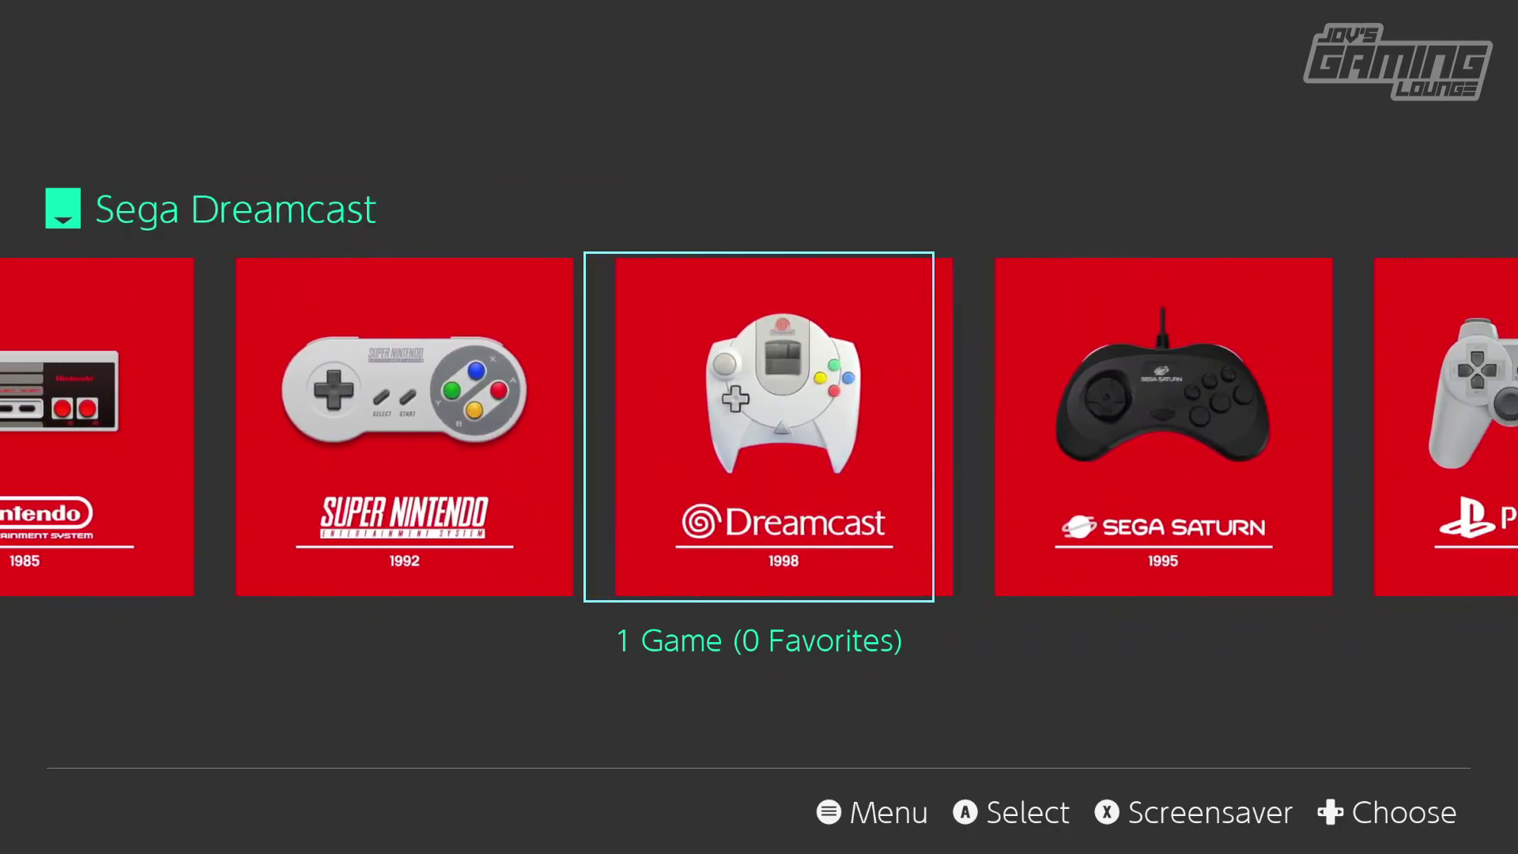
Set the theme to Slate in the UI settings and close the menus.
{"action": "key", "text": "Escape"}
{"action": "key", "text": "Right"}
{"action": "key", "text": "BackSpace"}
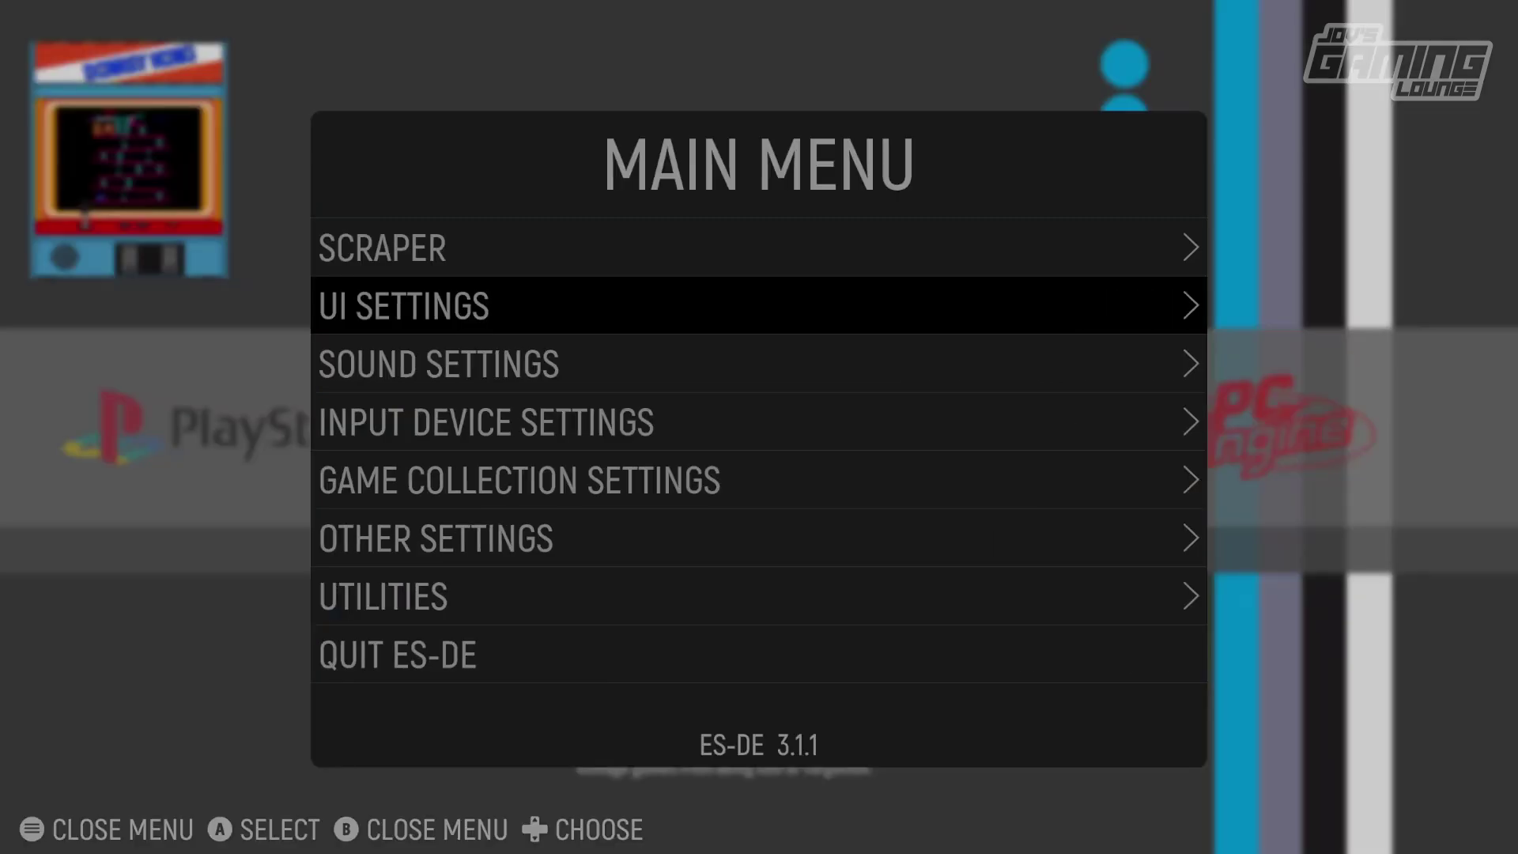
{"action": "key", "text": "BackSpace"}
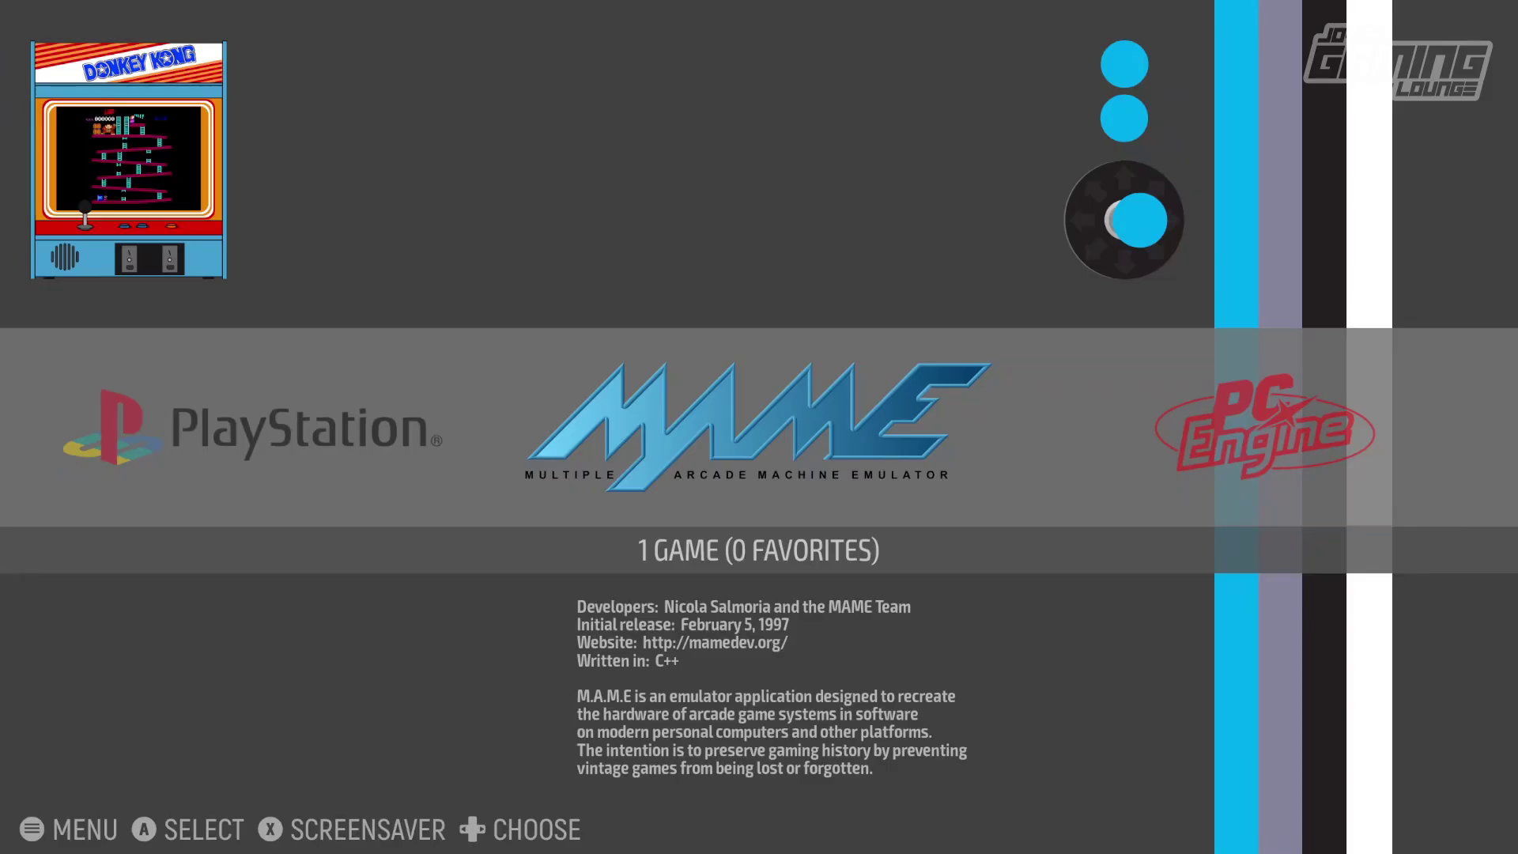
Browse the systems from MAME towards Sega Saturn to examine the Slate theme.
{"action": "key", "text": "Right"}
{"action": "key", "text": "Right"}
{"action": "key", "text": "Right"}
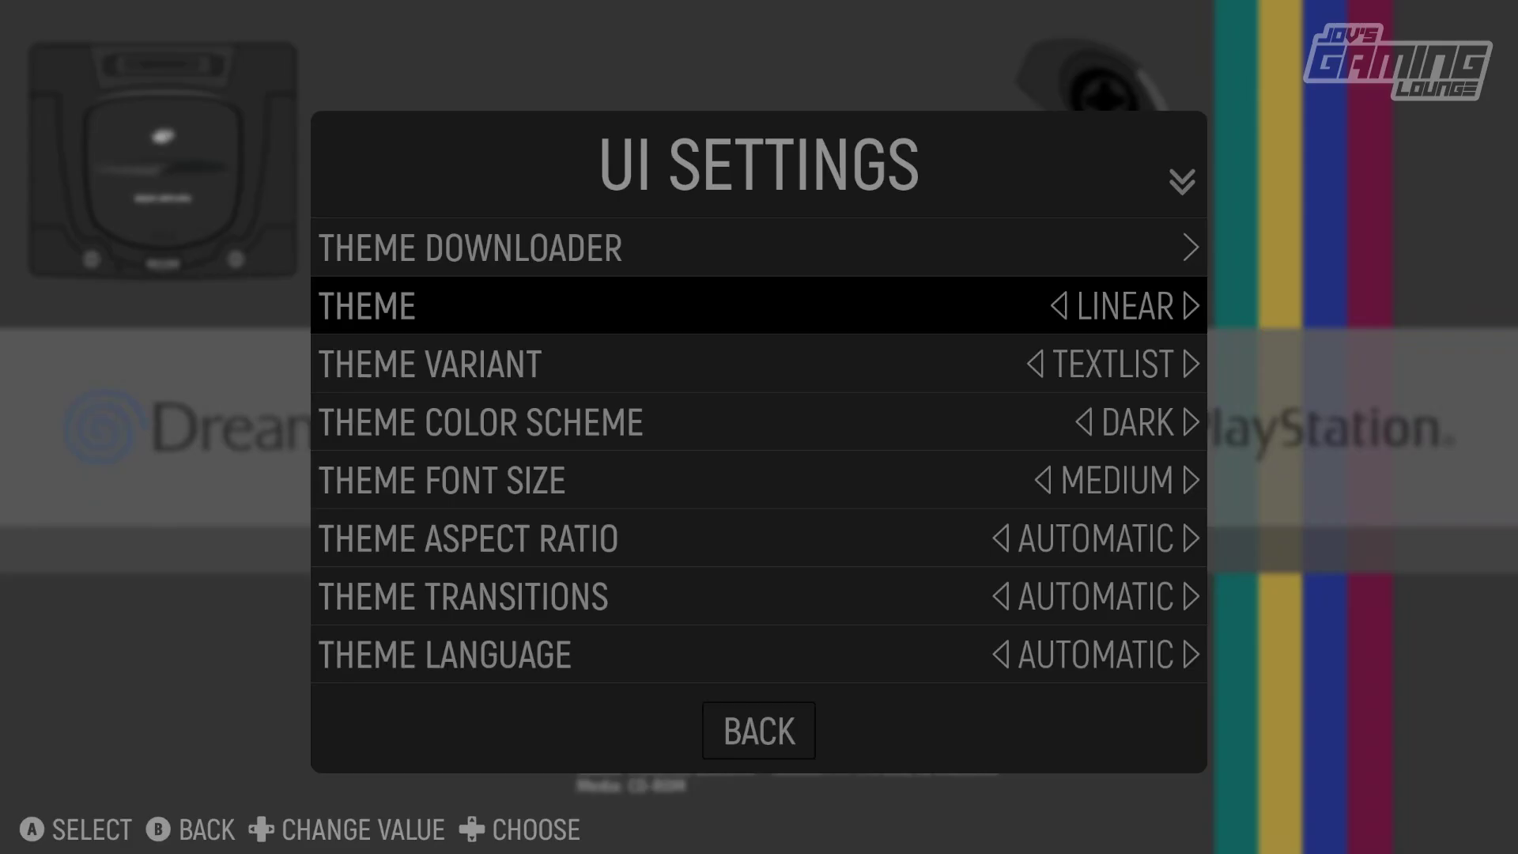
Open the Theme Downloader from the UI settings and proceed with the first-time download of the themes list.
{"action": "key", "text": "Up"}
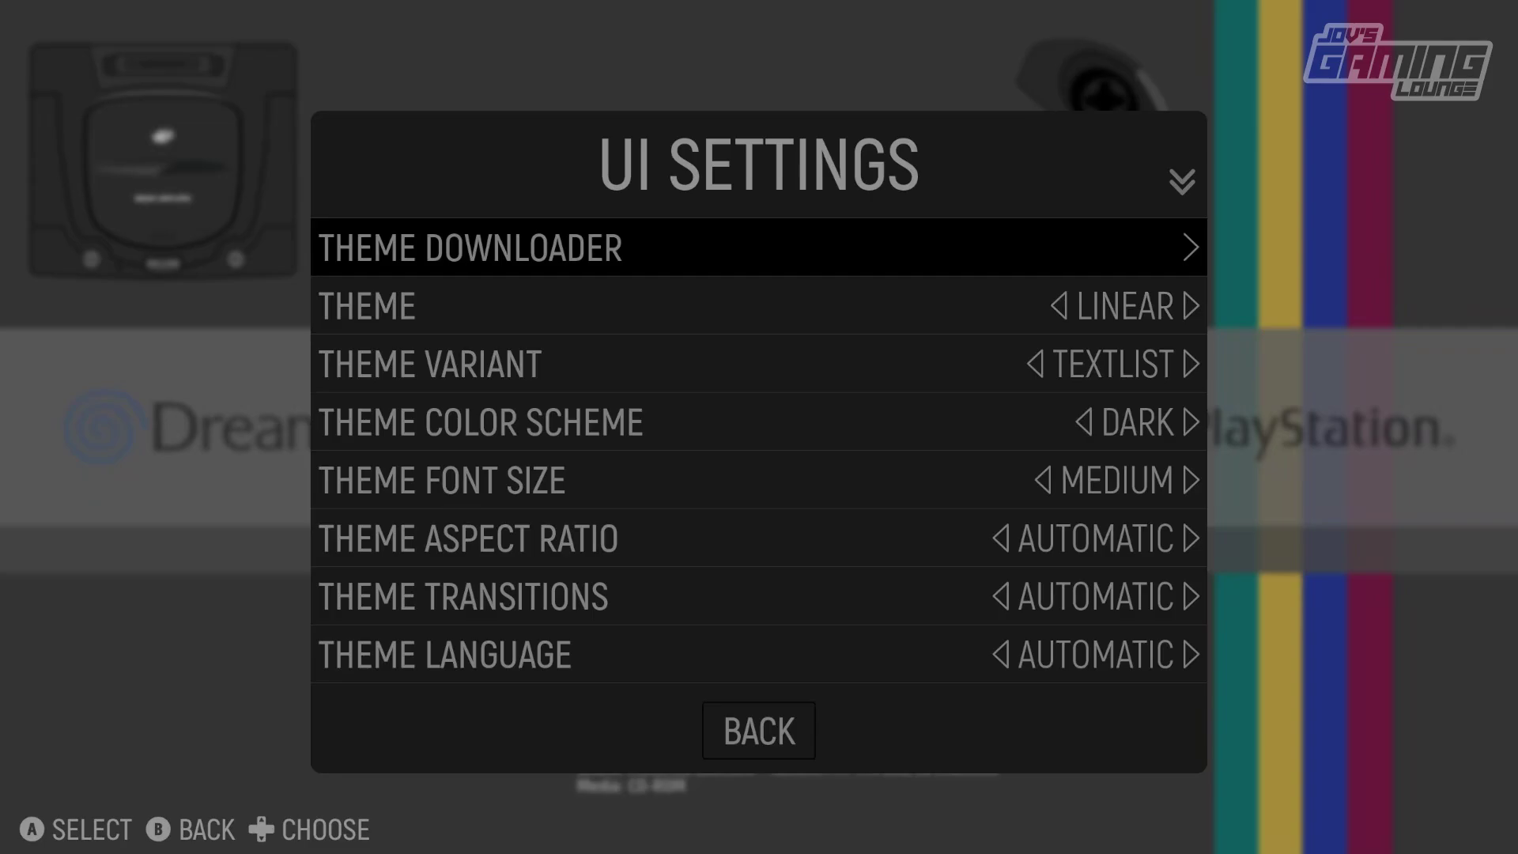
{"action": "key", "text": "Return"}
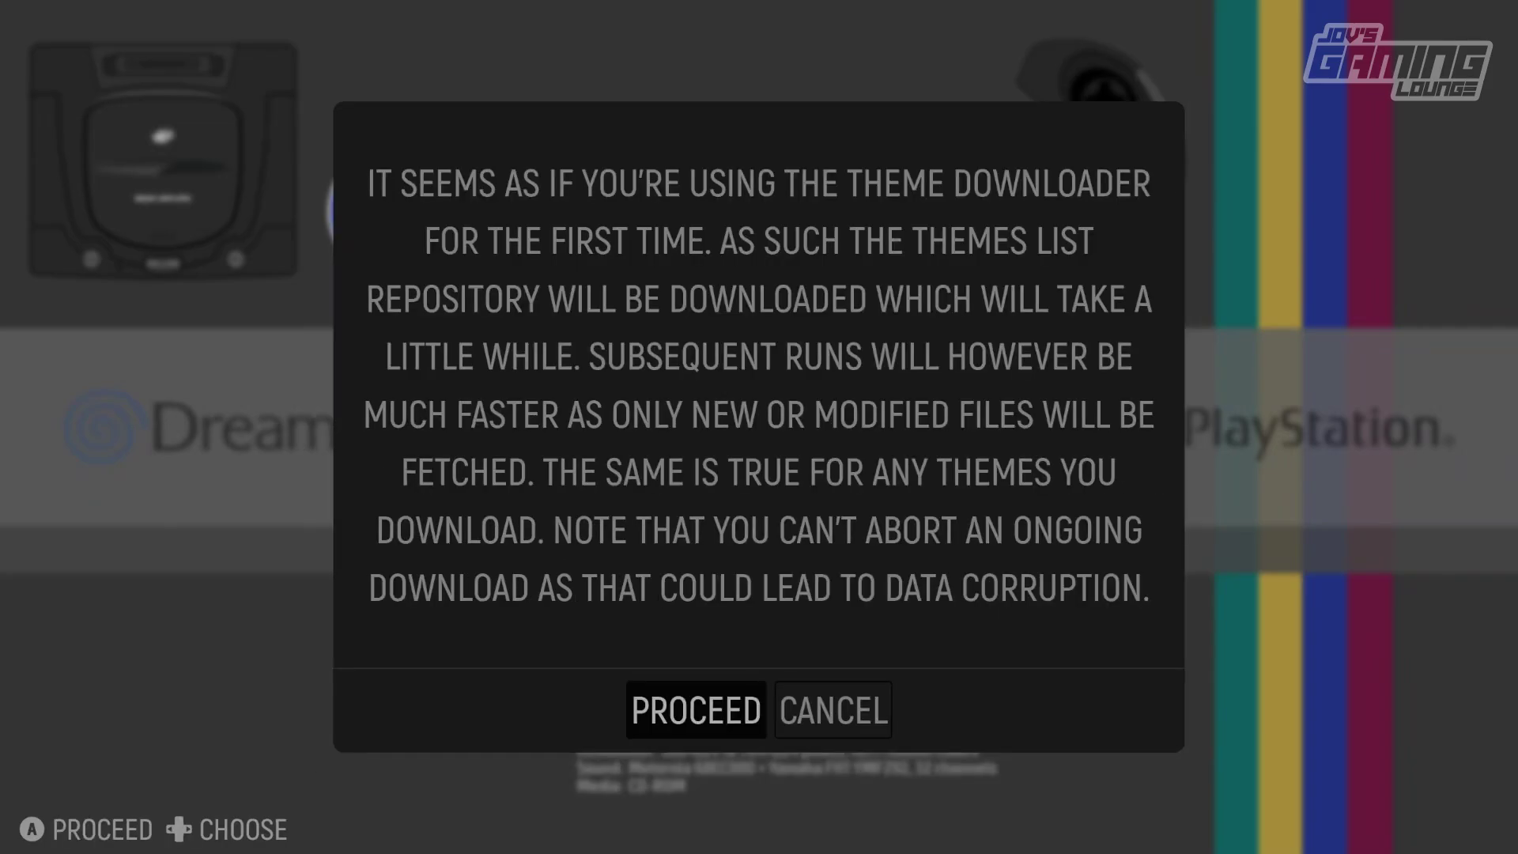
{"action": "key", "text": "Return"}
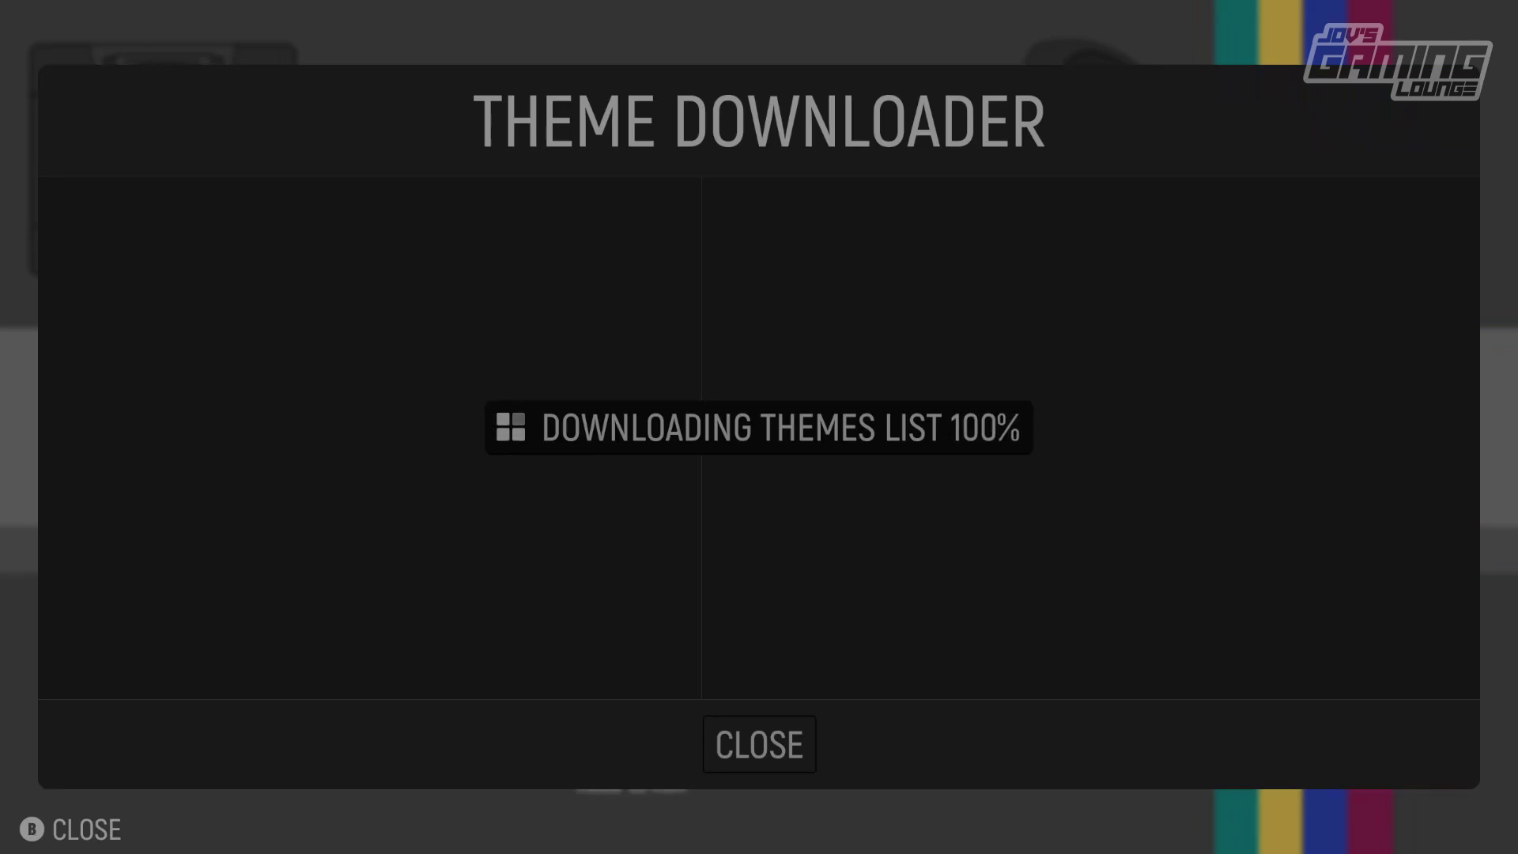
Download the Art Book Next and Epic Noir (Next) themes and close the Theme Downloader.
{"action": "key", "text": "Down"}
{"action": "key", "text": "Down"}
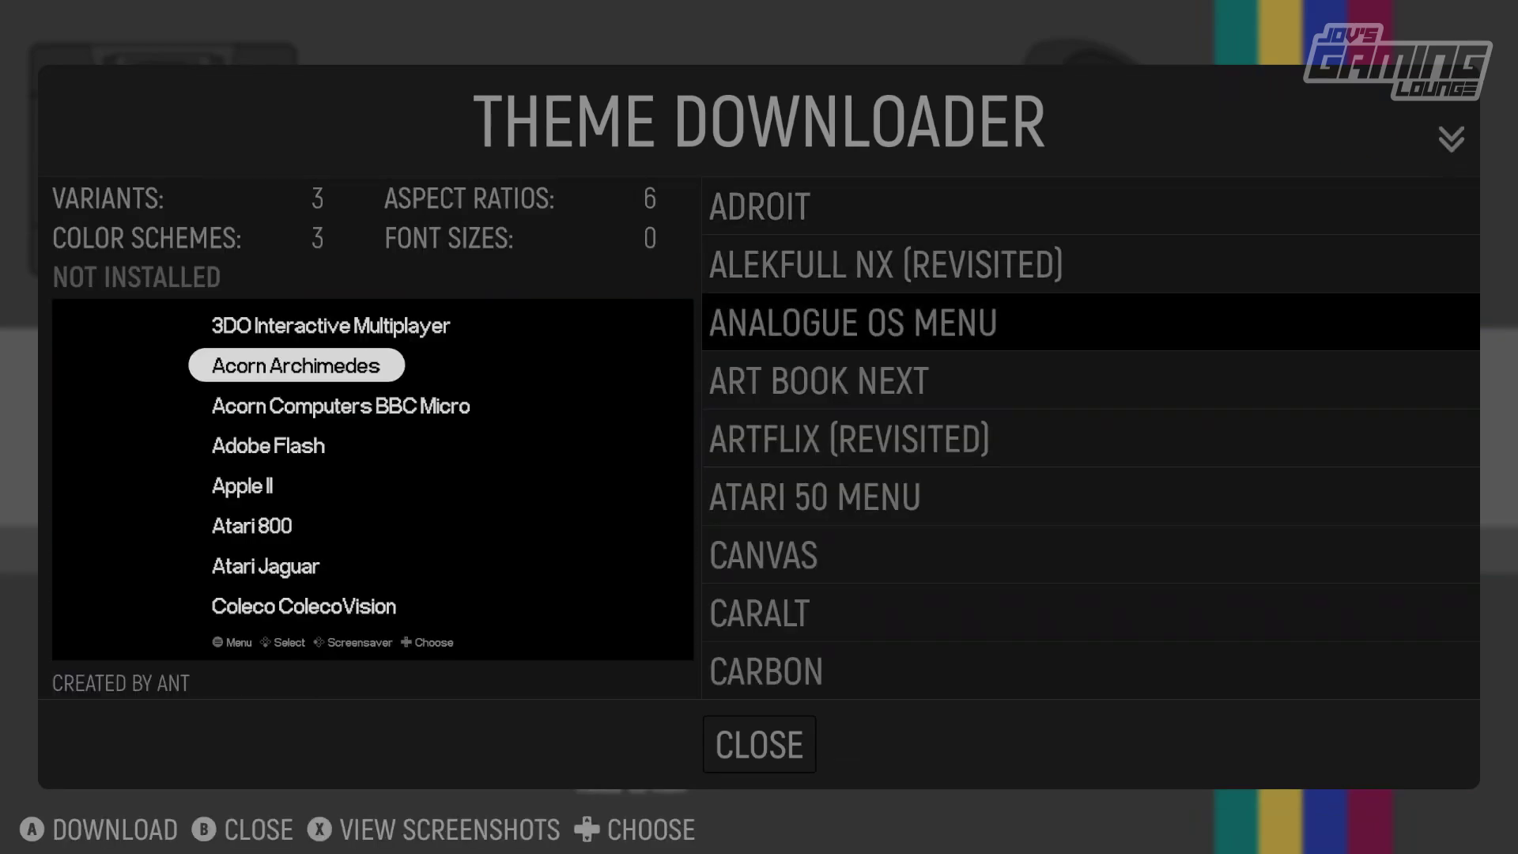
{"action": "key", "text": "Down"}
{"action": "key", "text": "Down"}
{"action": "key", "text": "Up"}
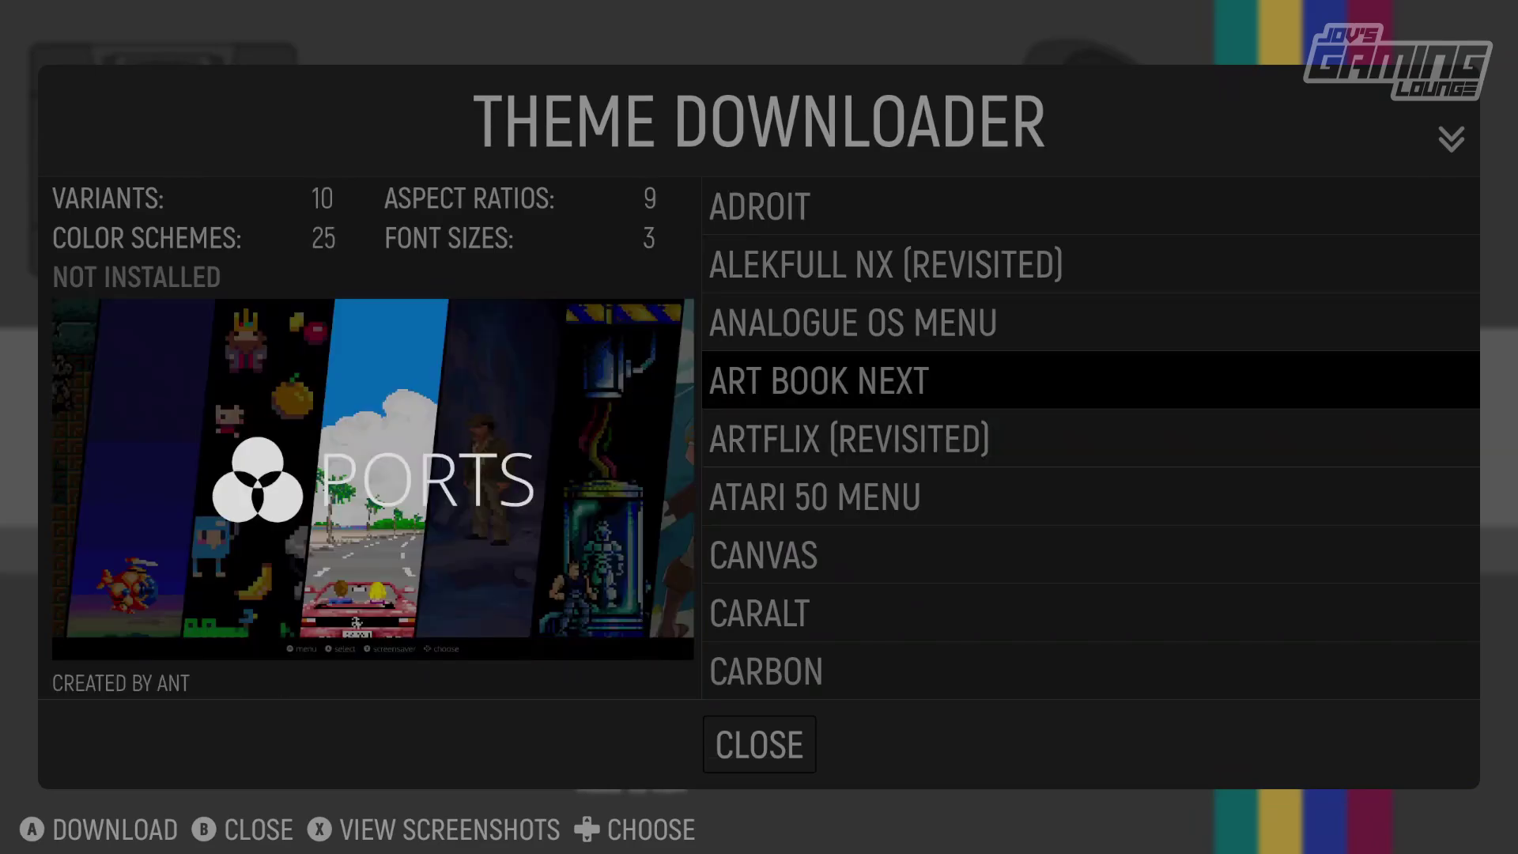
{"action": "key", "text": "Return"}
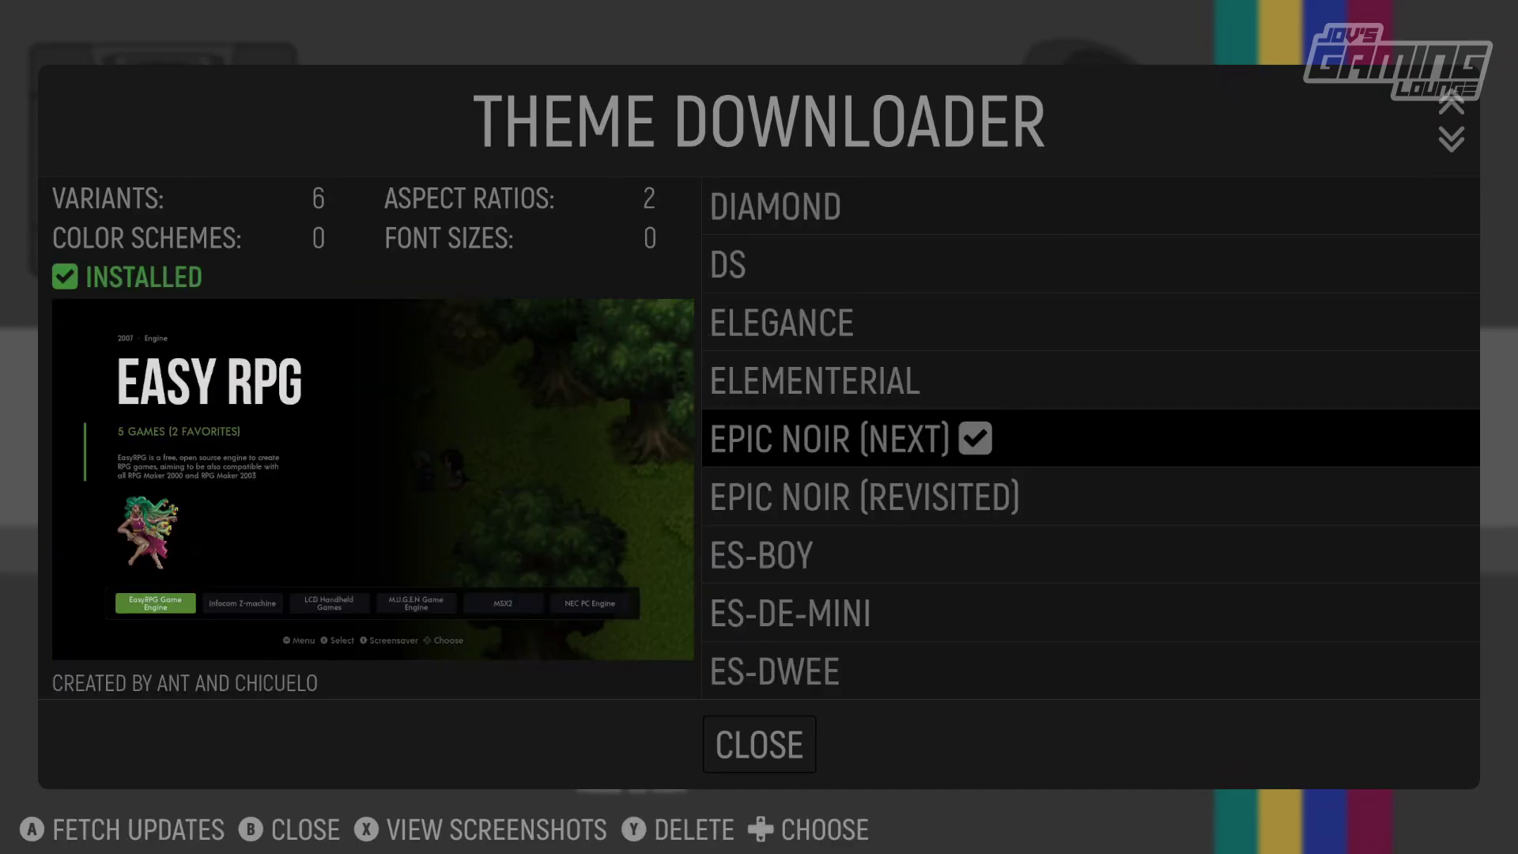
{"action": "key", "text": "Down"}
{"action": "key", "text": "BackSpace"}
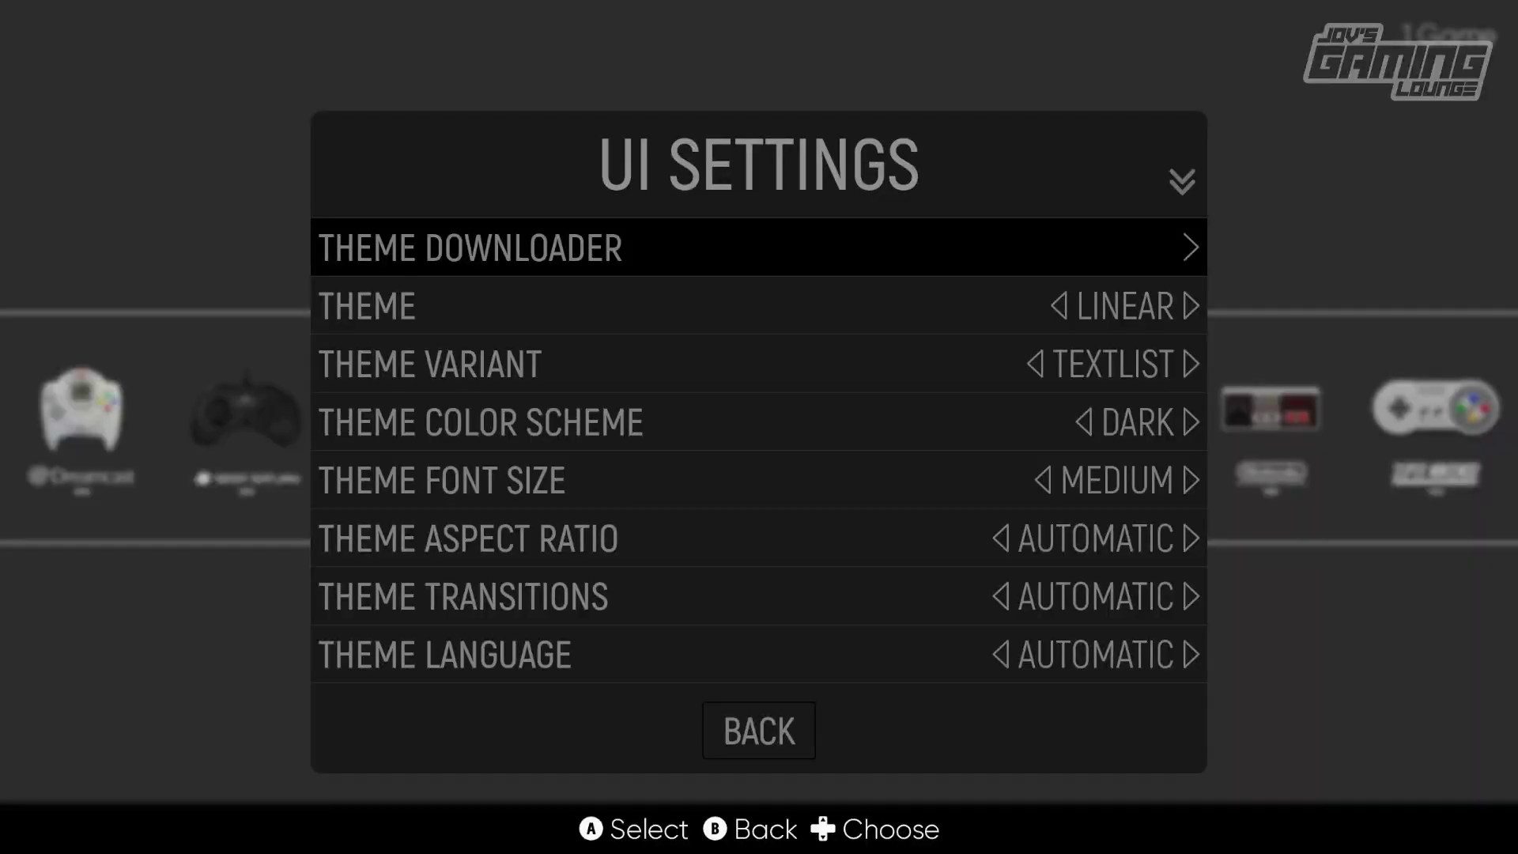
Set the theme to Art Book Next in the UI settings and close the menus.
{"action": "key", "text": "Down"}
{"action": "key", "text": "Right"}
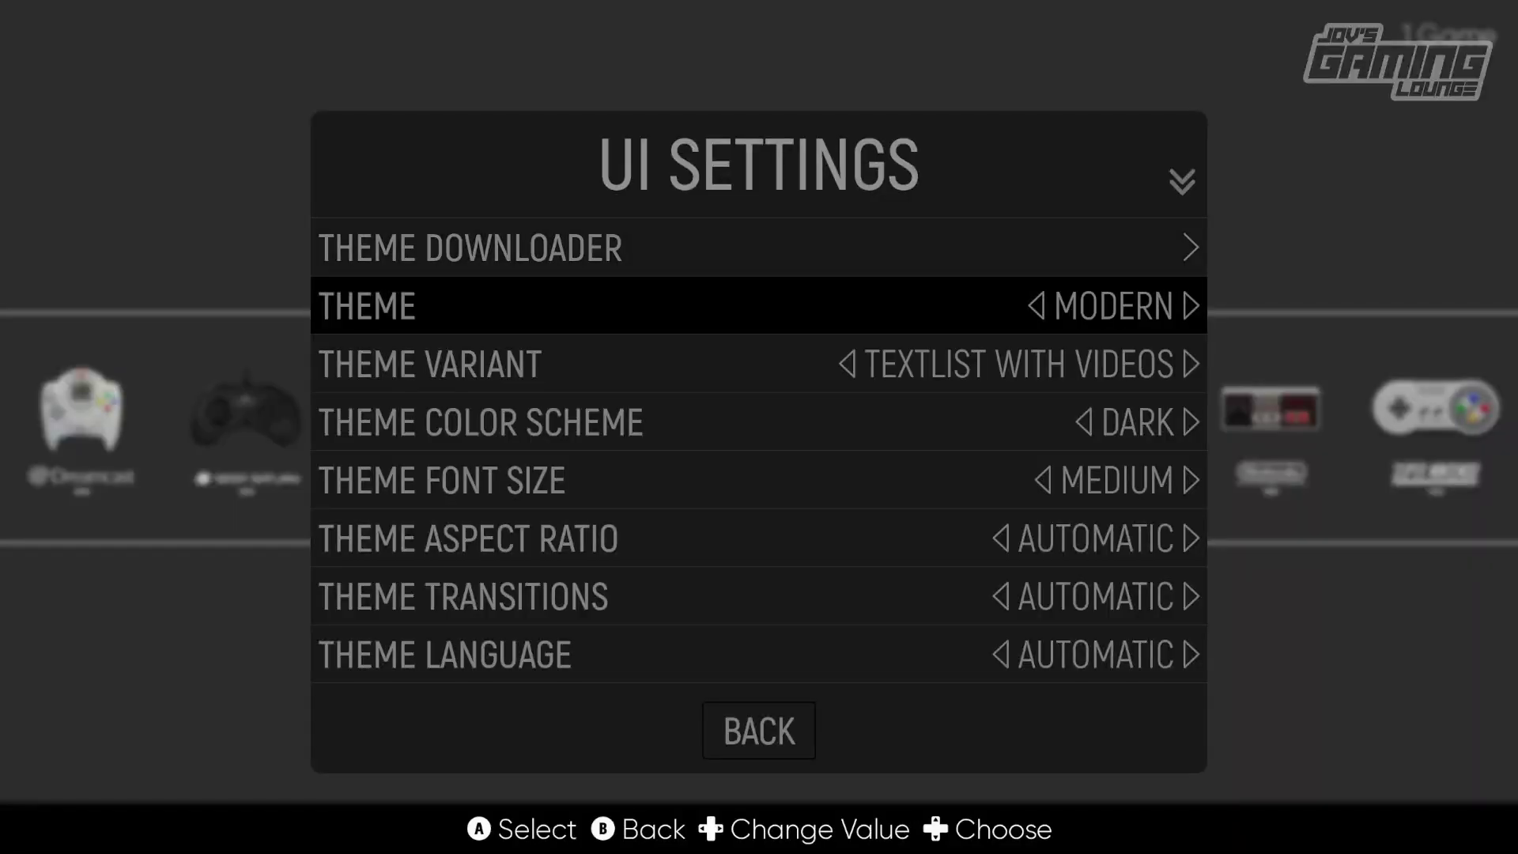
{"action": "key", "text": "Right"}
{"action": "key", "text": "Right"}
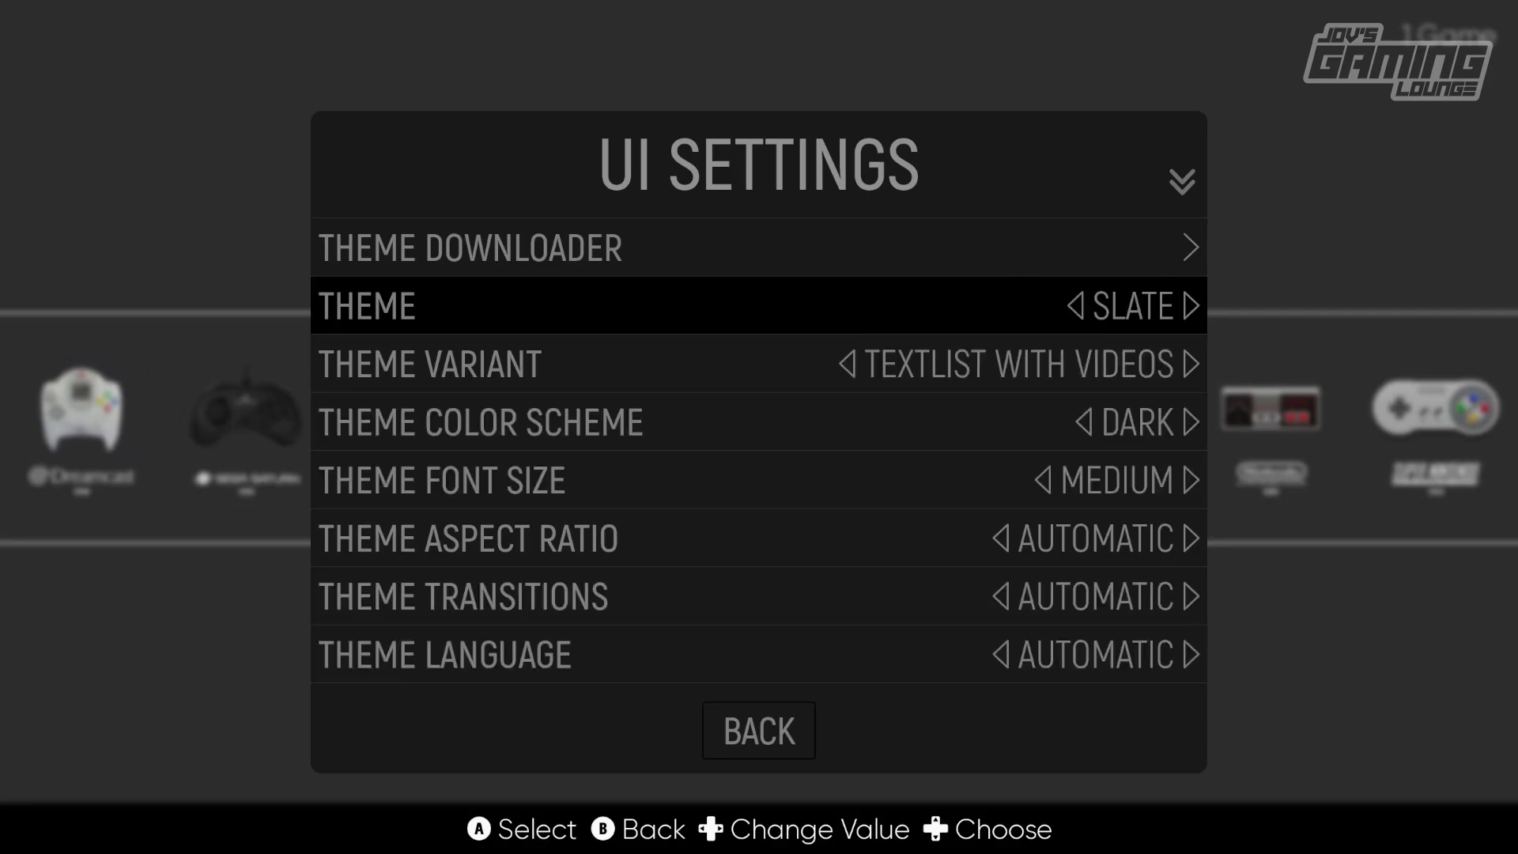
{"action": "key", "text": "Right"}
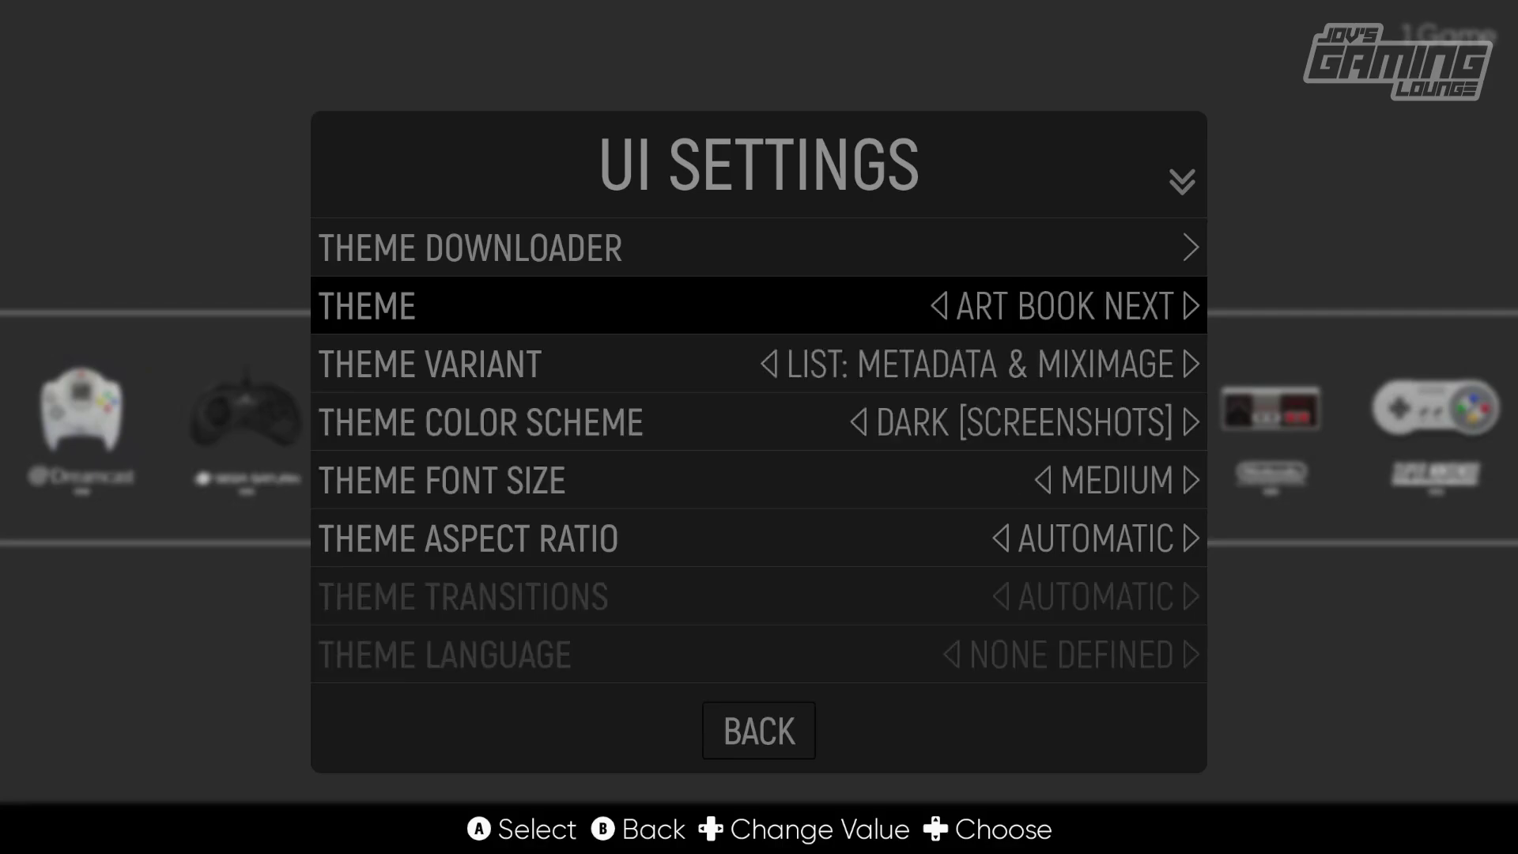
{"action": "key", "text": "BackSpace"}
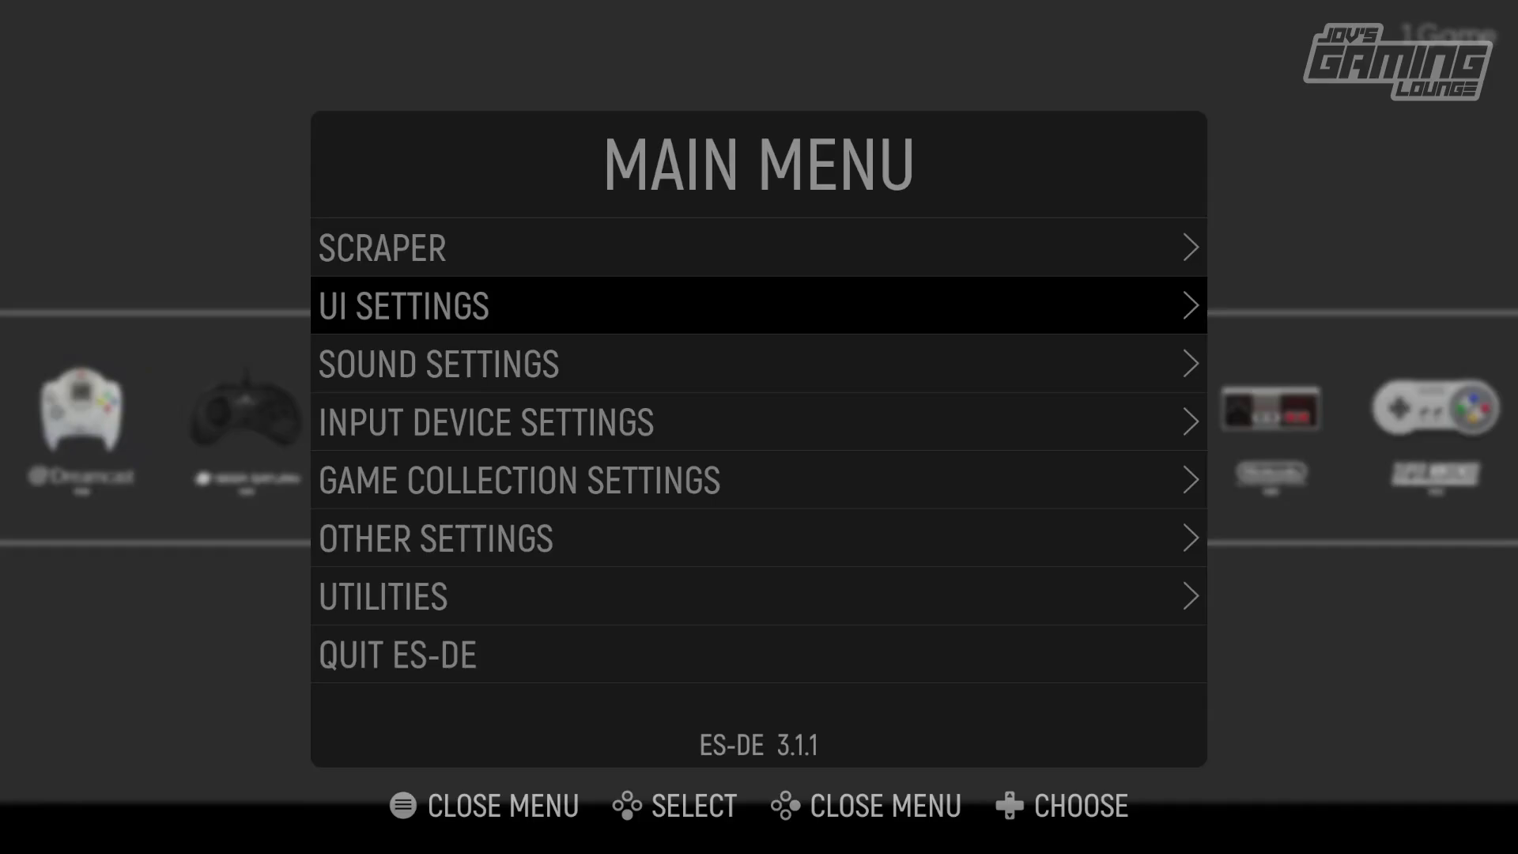
{"action": "key", "text": "BackSpace"}
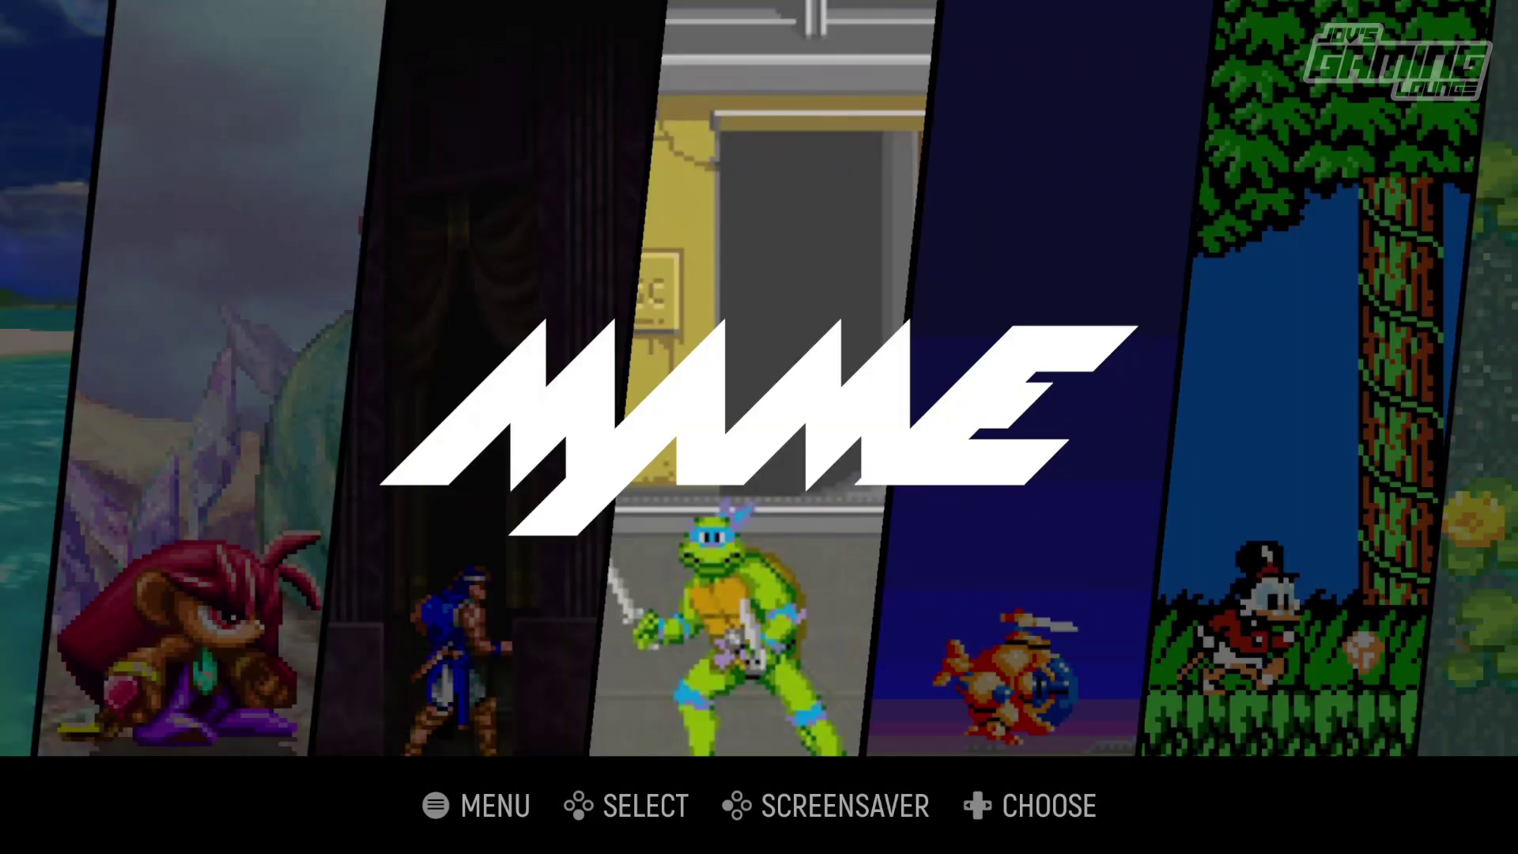
Browse all systems from MAME around to PlayStation to examine the Art Book Next system view.
{"action": "key", "text": "Right"}
{"action": "key", "text": "Right"}
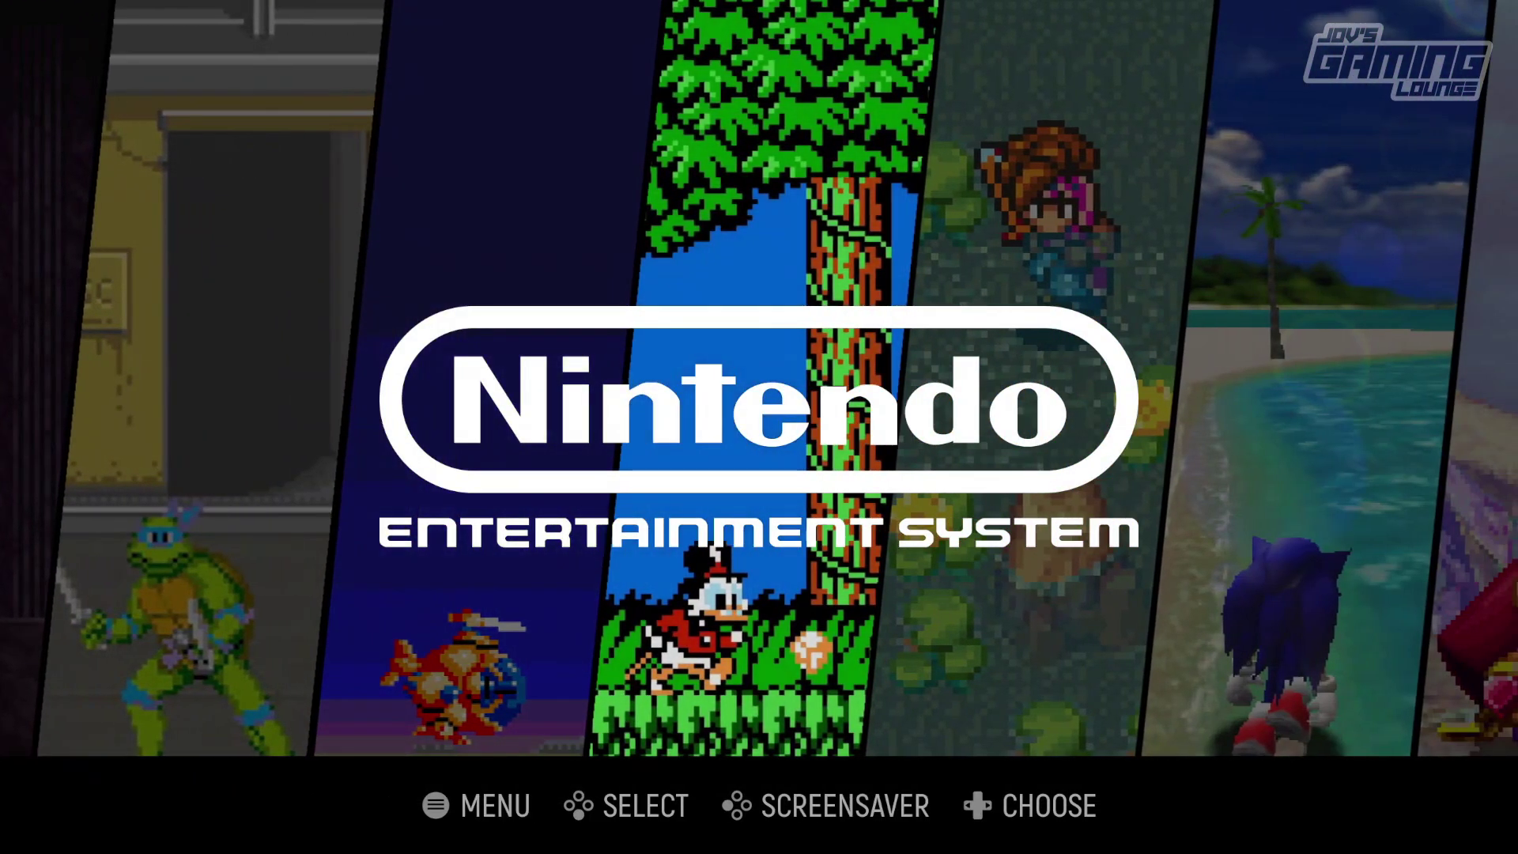
{"action": "key", "text": "Right"}
{"action": "key", "text": "Right"}
{"action": "key", "text": "Right"}
{"action": "key", "text": "Right"}
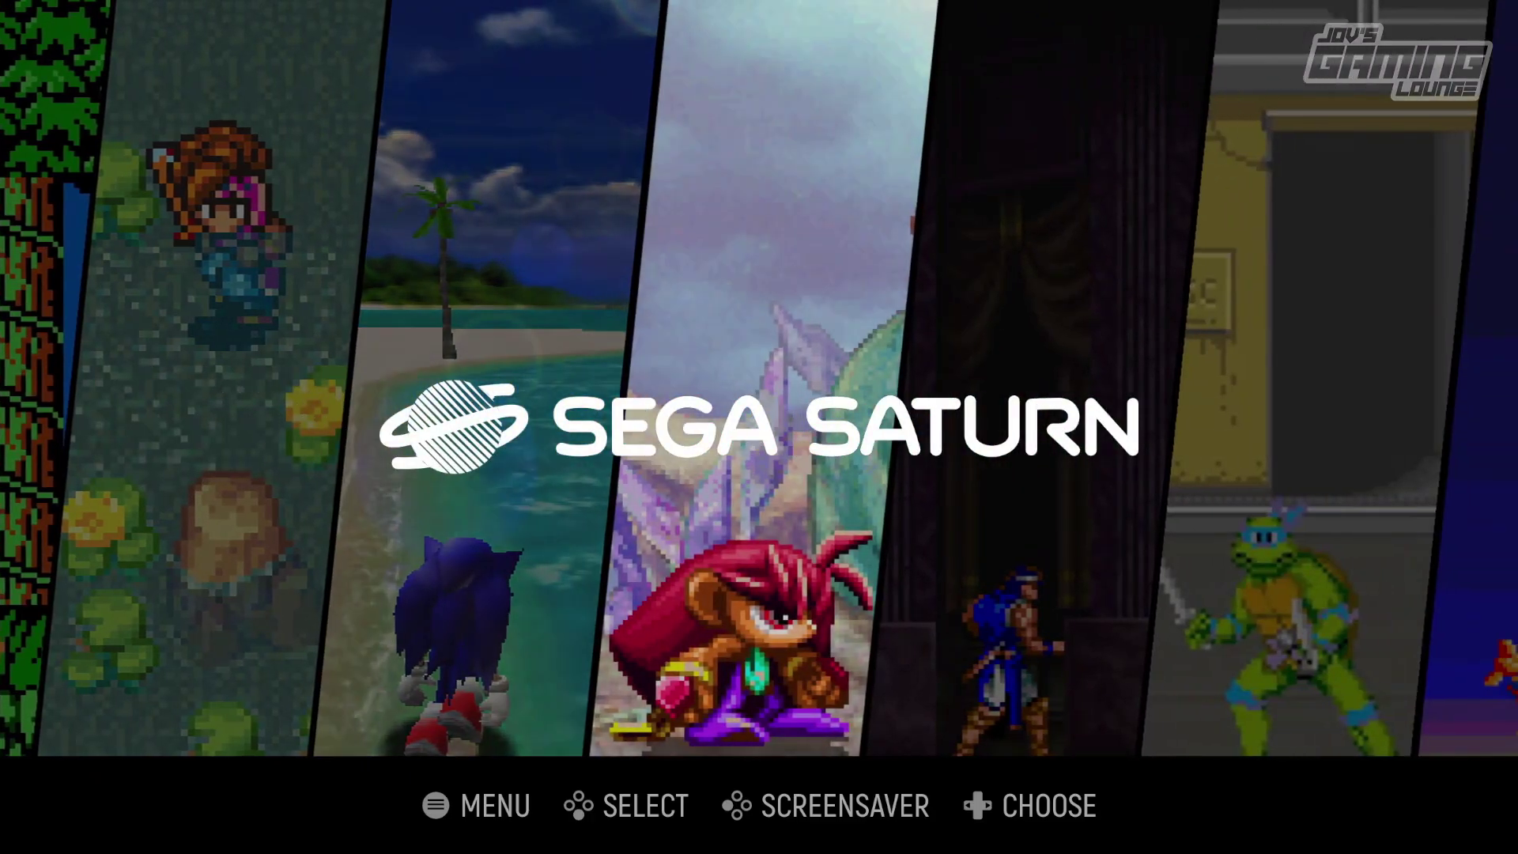
{"action": "key", "text": "Right"}
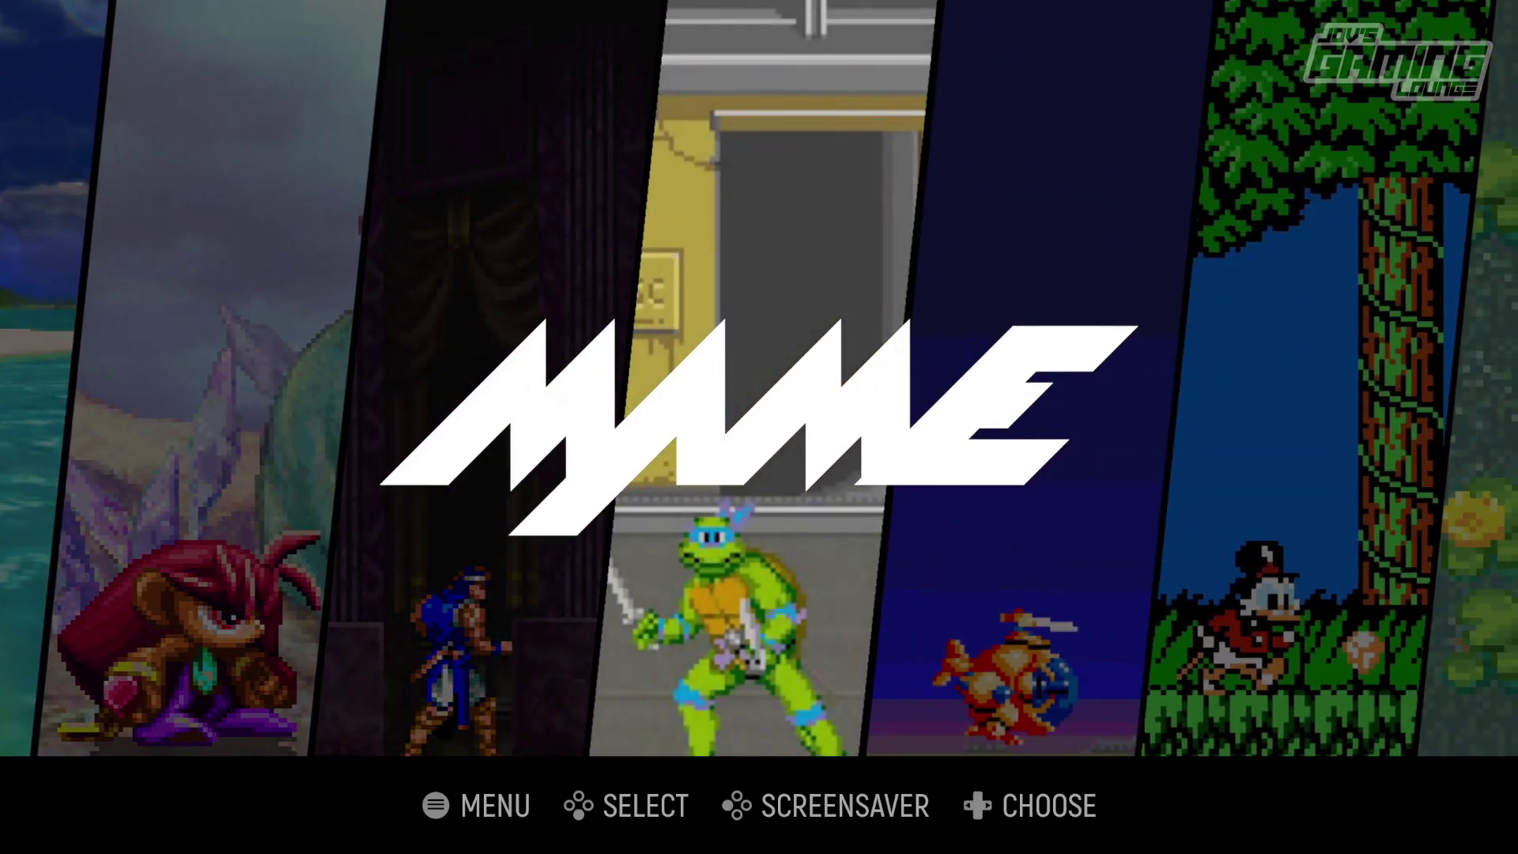
{"action": "key", "text": "Right"}
{"action": "key", "text": "Right"}
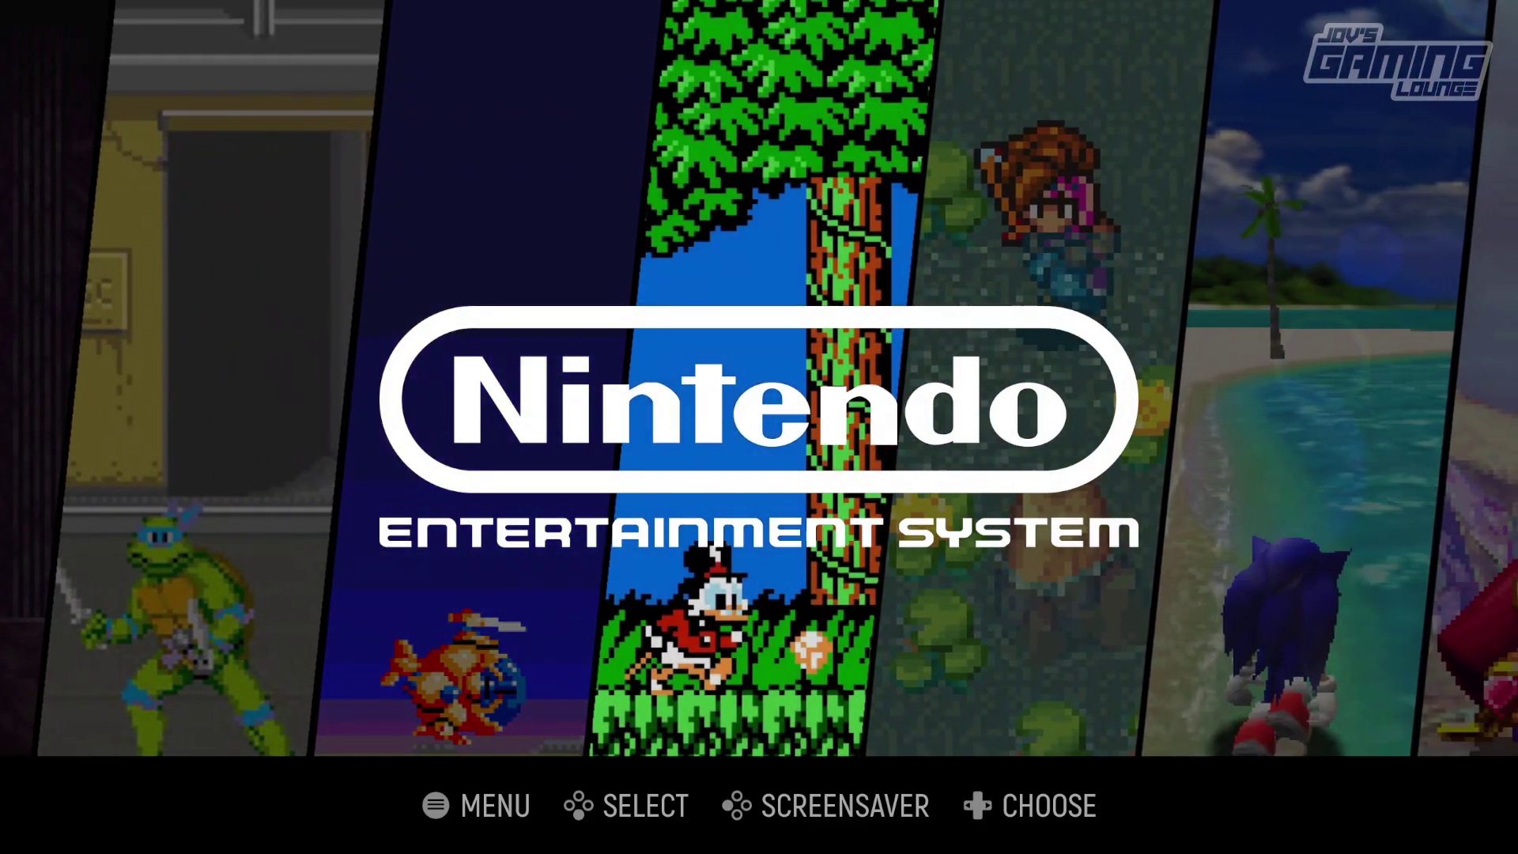
{"action": "key", "text": "Right"}
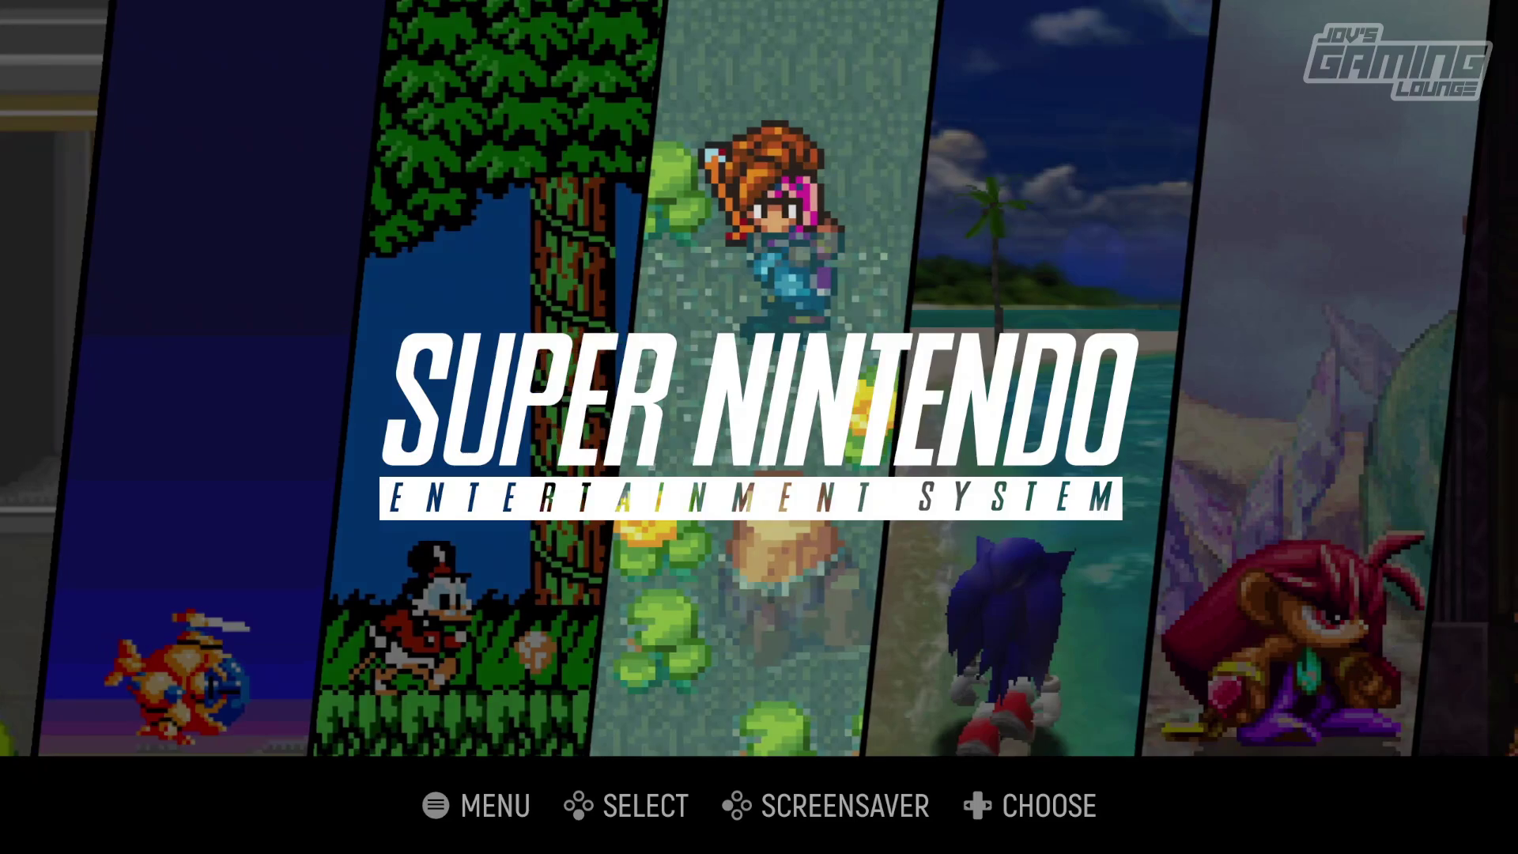
{"action": "key", "text": "Right"}
{"action": "key", "text": "Right"}
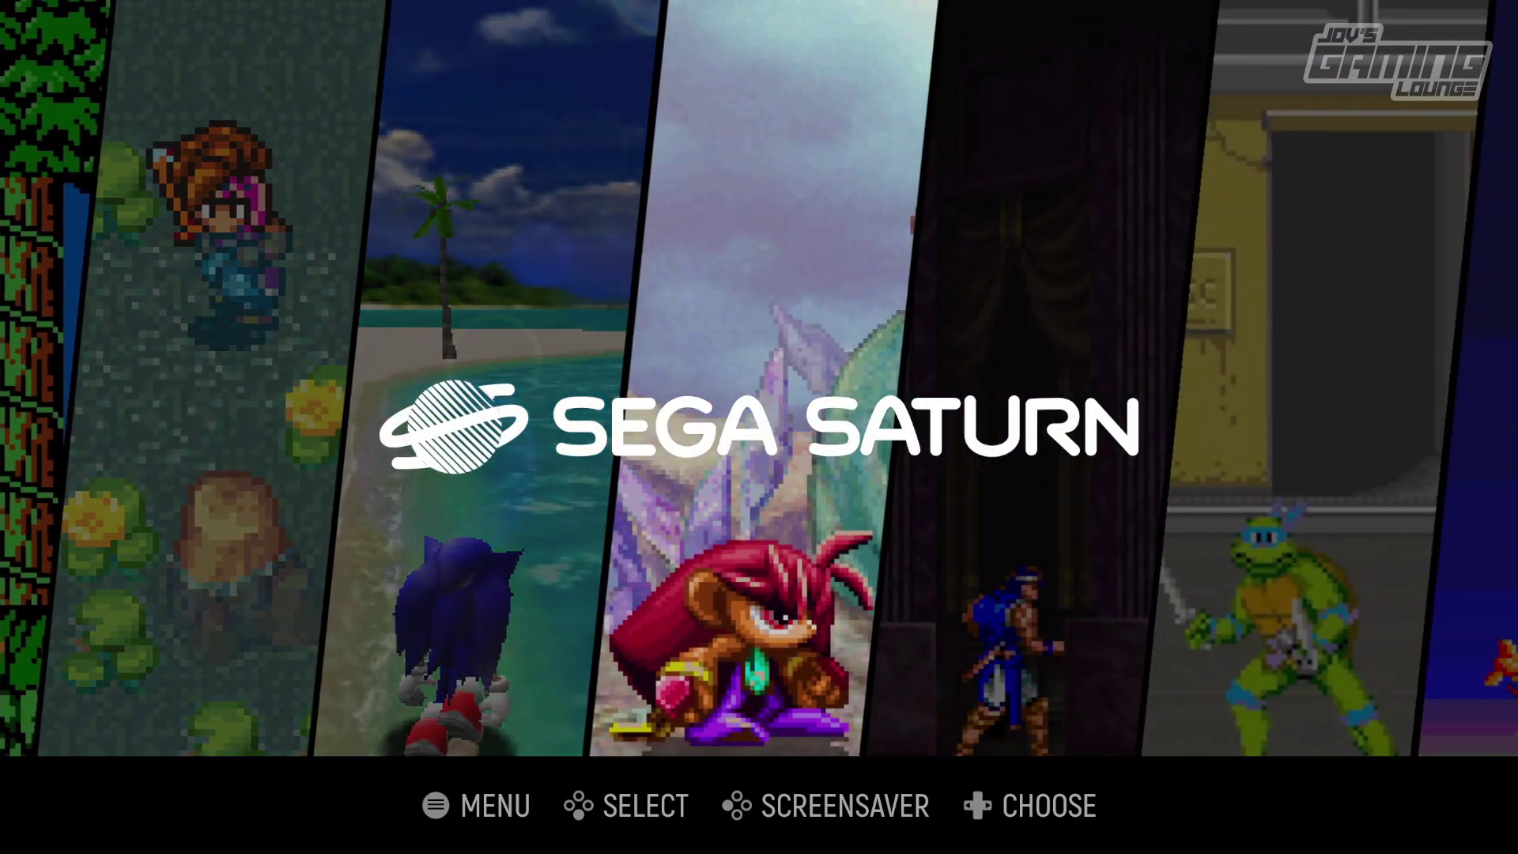
{"action": "key", "text": "Right"}
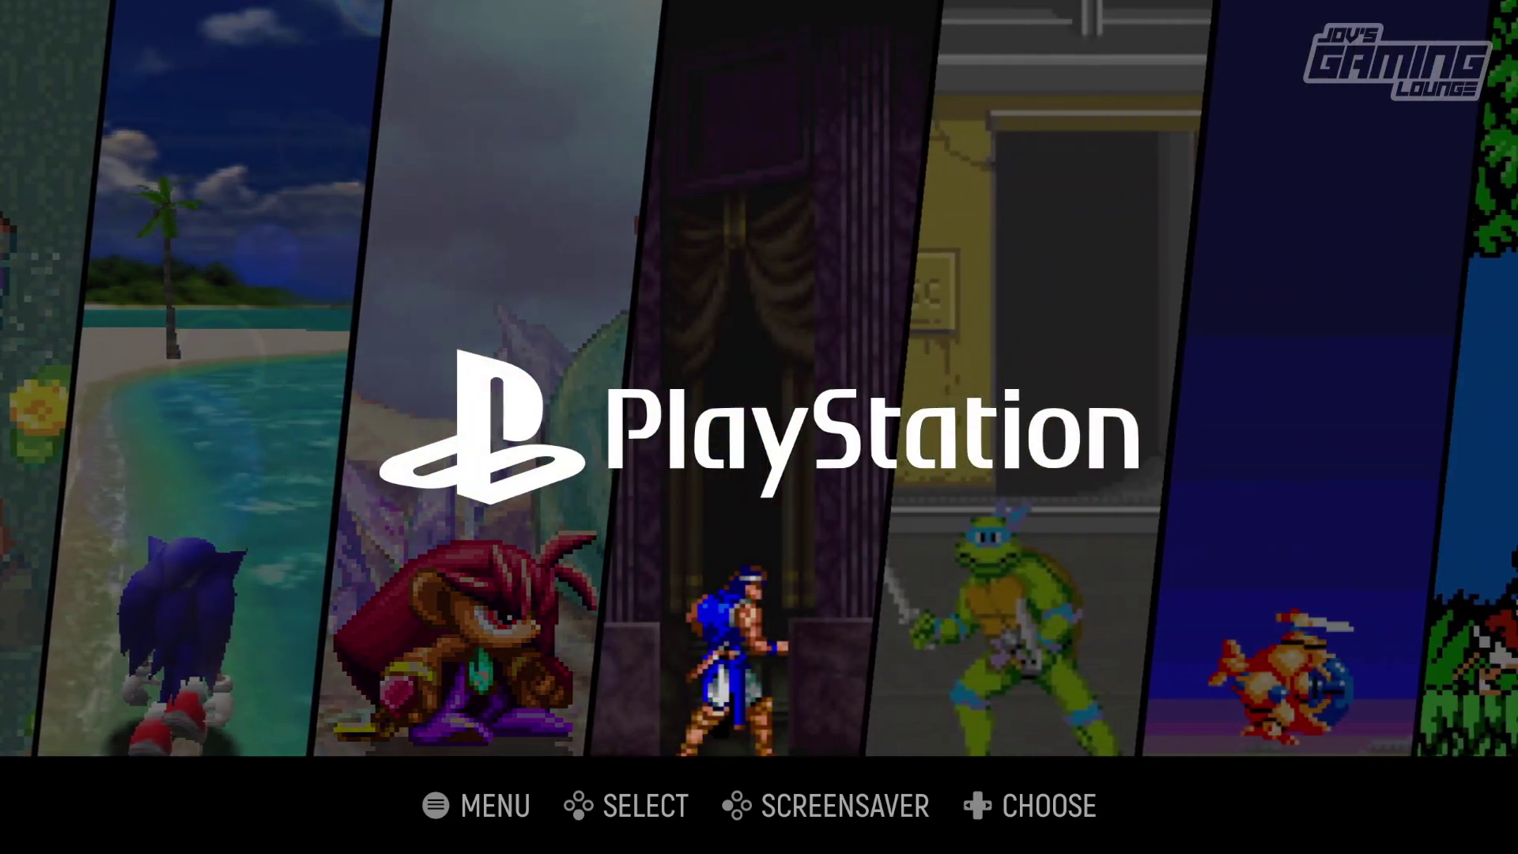
Open a system's game list and go through the lists to examine how Art Book Next presents the games.
{"action": "key", "text": "Return"}
{"action": "key", "text": "r"}
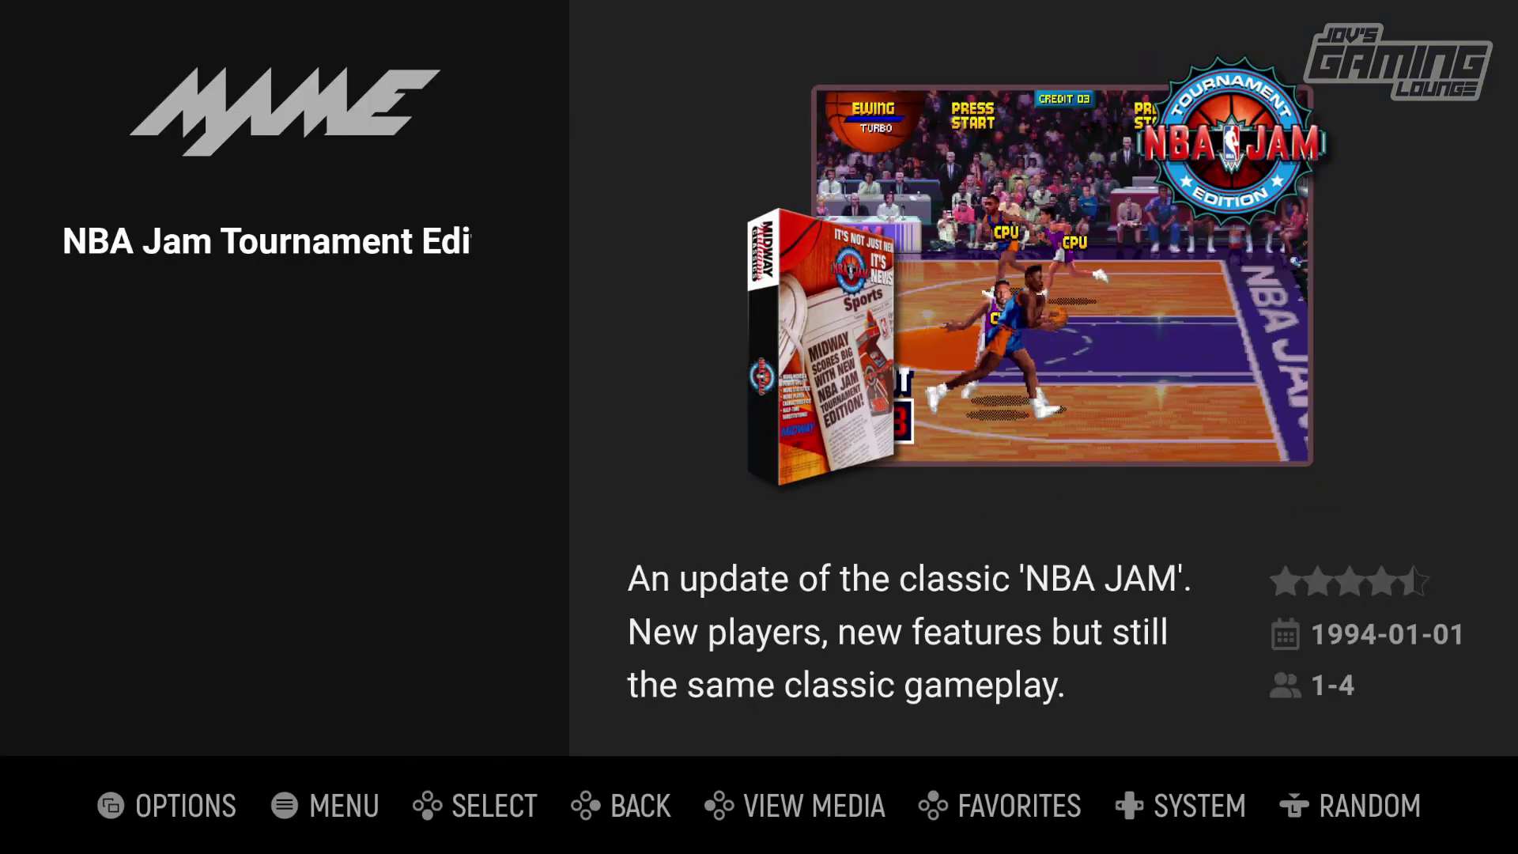
{"action": "key", "text": "r"}
{"action": "key", "text": "r"}
{"action": "key", "text": "r"}
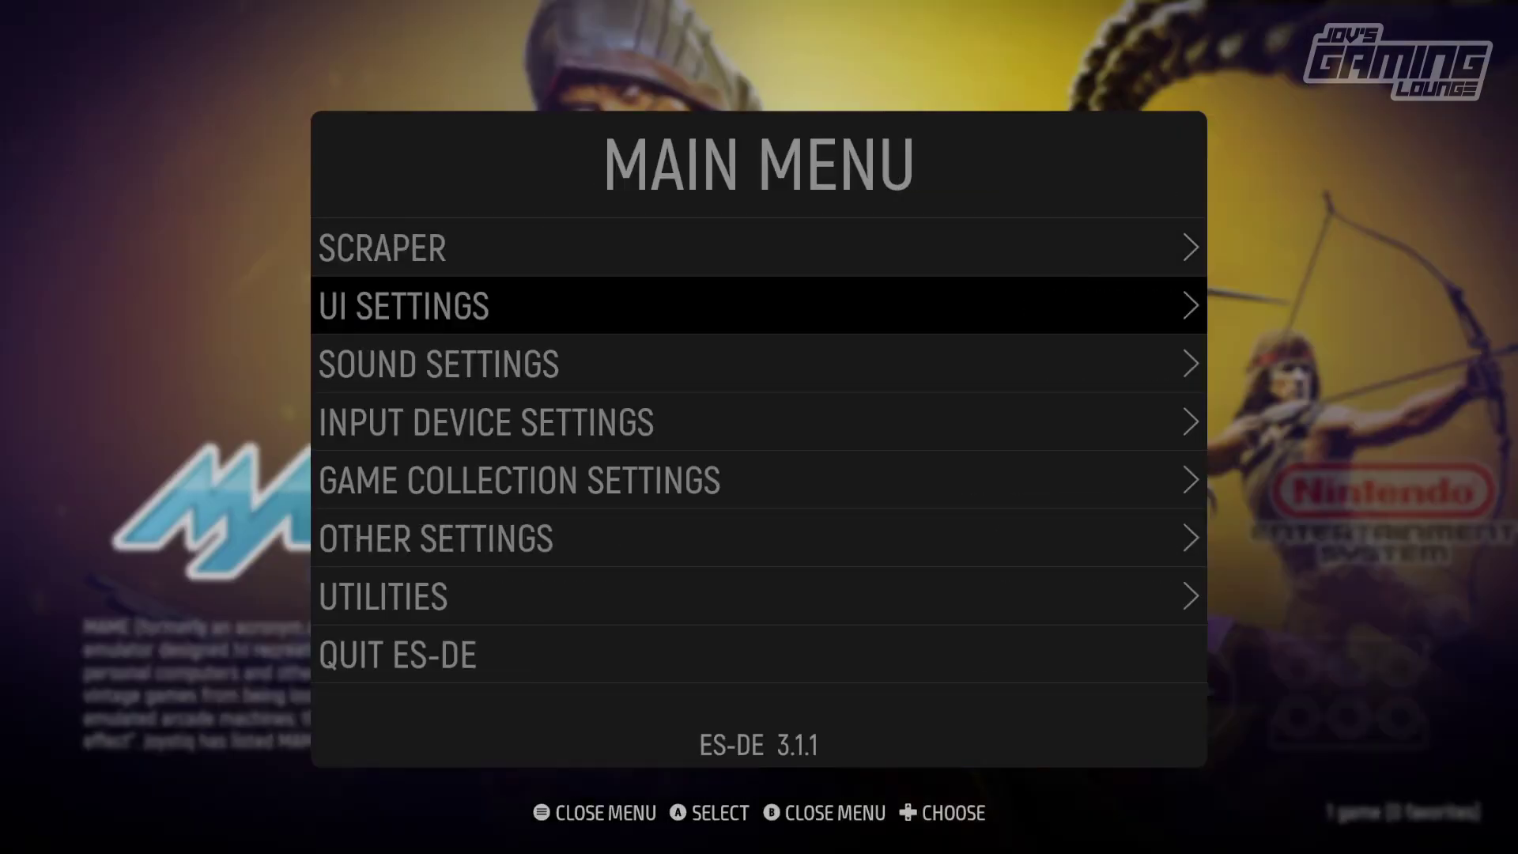
Close the main menu and browse the systems from MAME past Sega Dreamcast to examine the theme's backgrounds and descriptions.
{"action": "key", "text": "Escape"}
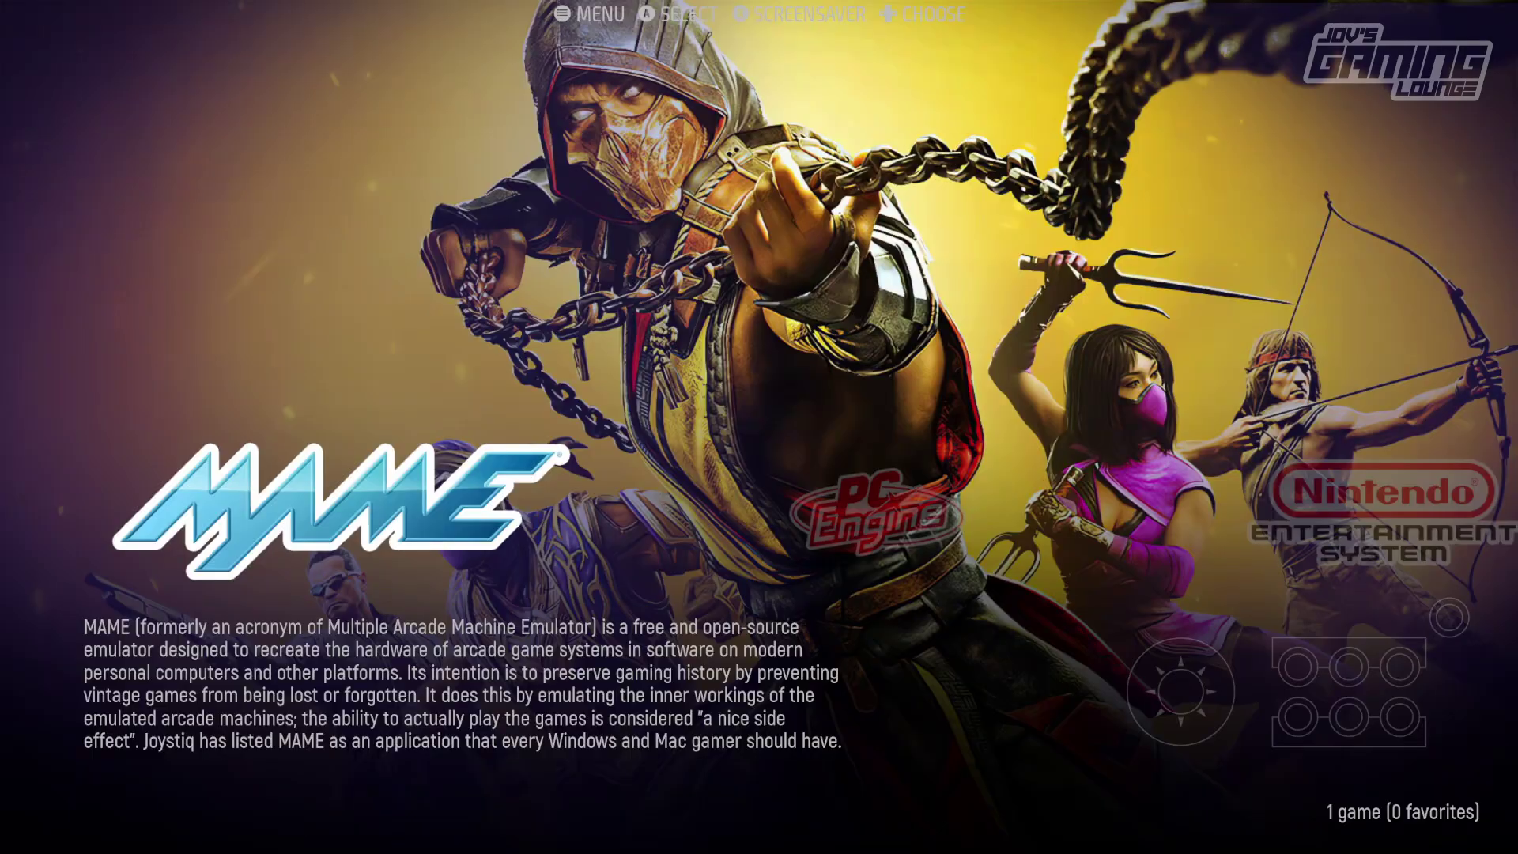
{"action": "key", "text": "Right"}
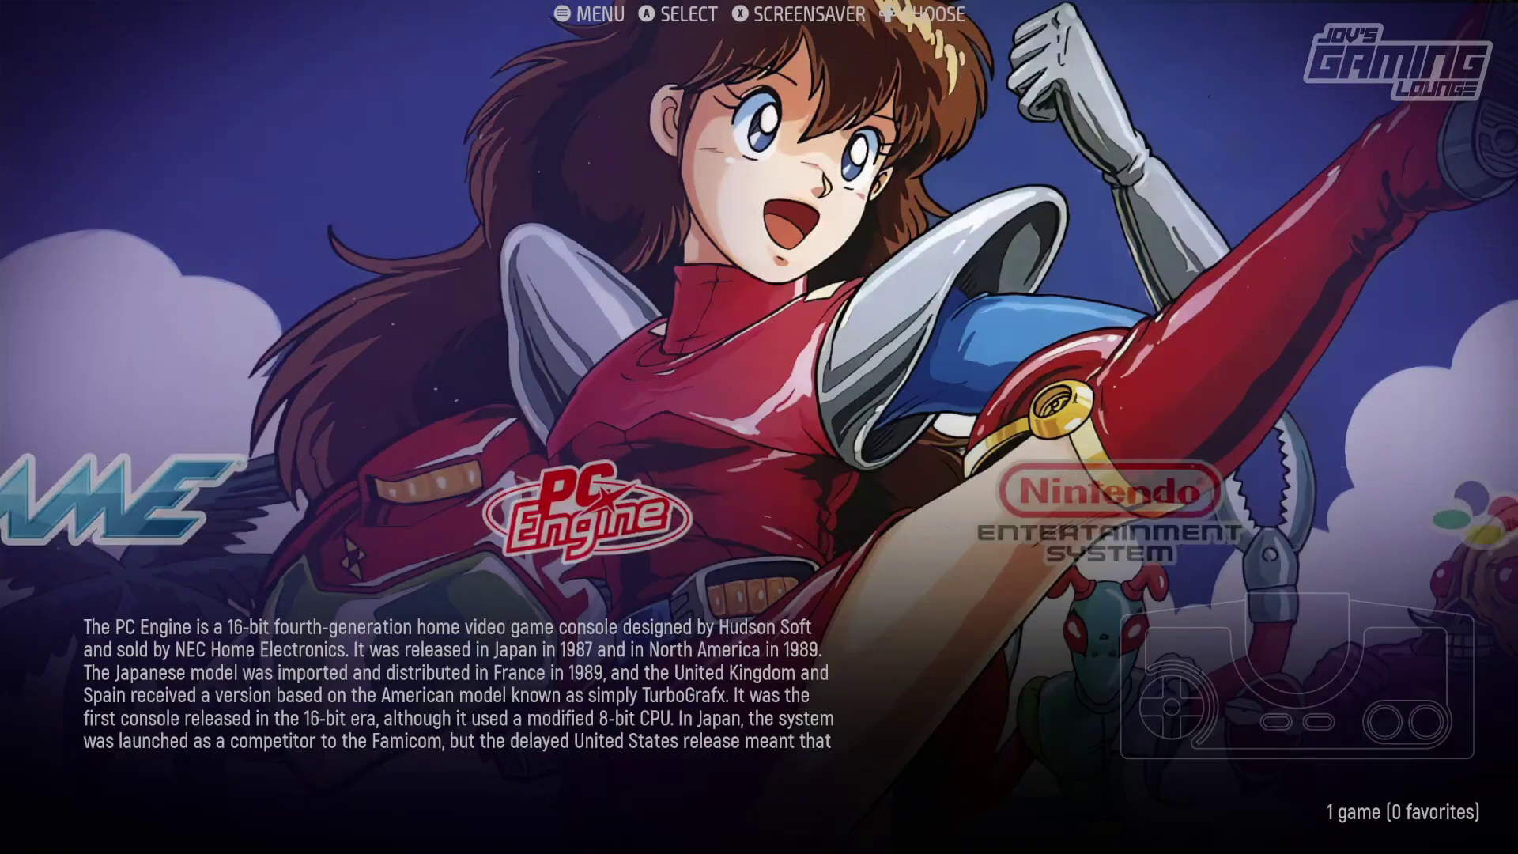
{"action": "key", "text": "Right"}
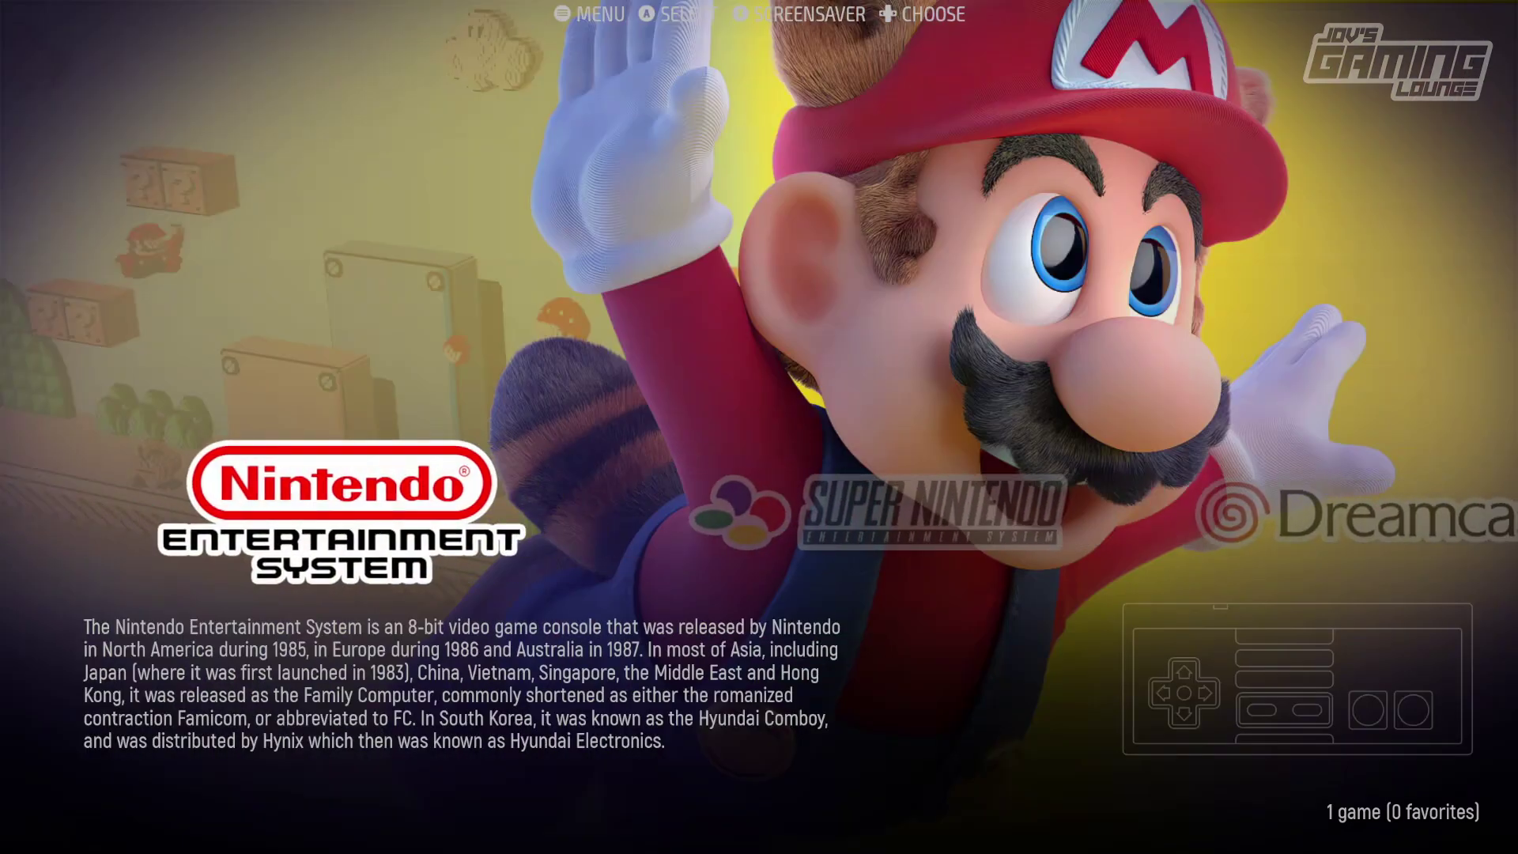
{"action": "key", "text": "Right"}
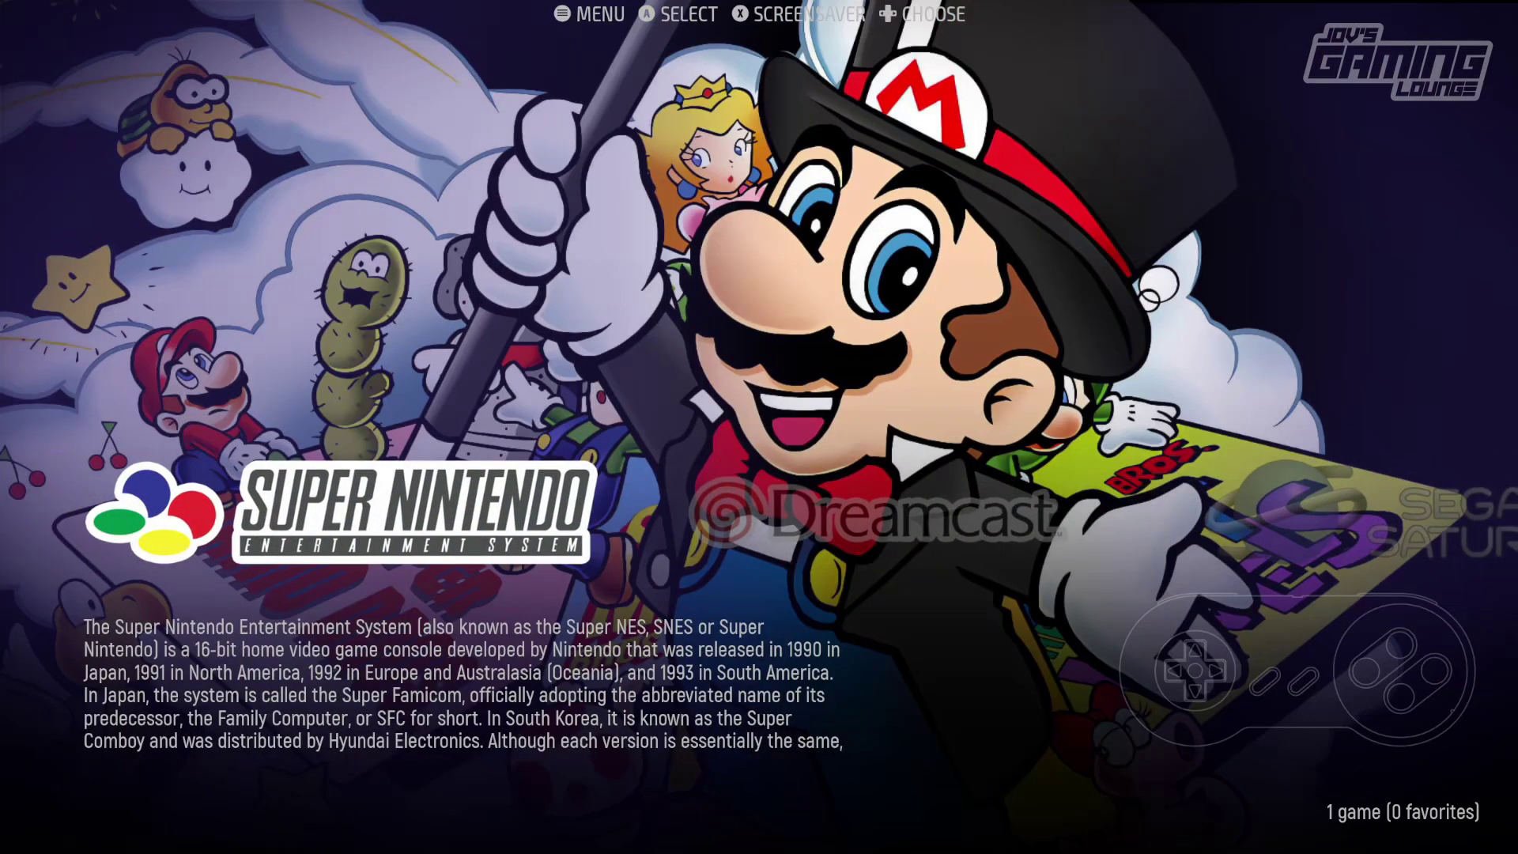
{"action": "key", "text": "Right"}
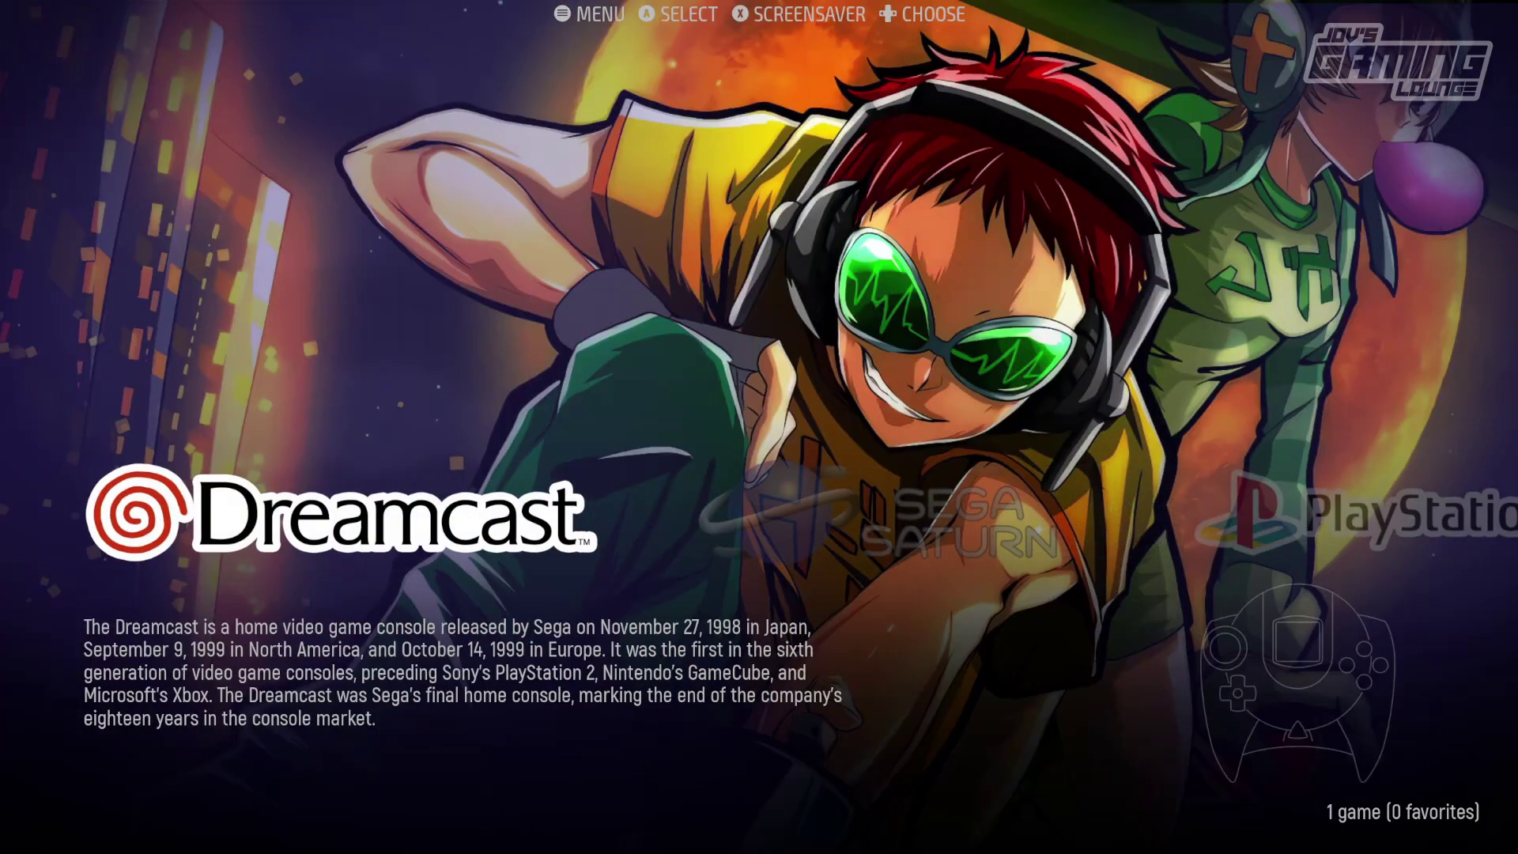
{"action": "key", "text": "Right"}
Open the MAME game list and go through the PC Engine and Nintendo Entertainment System lists to examine the game videos, artwork and metadata.
{"action": "key", "text": "Return"}
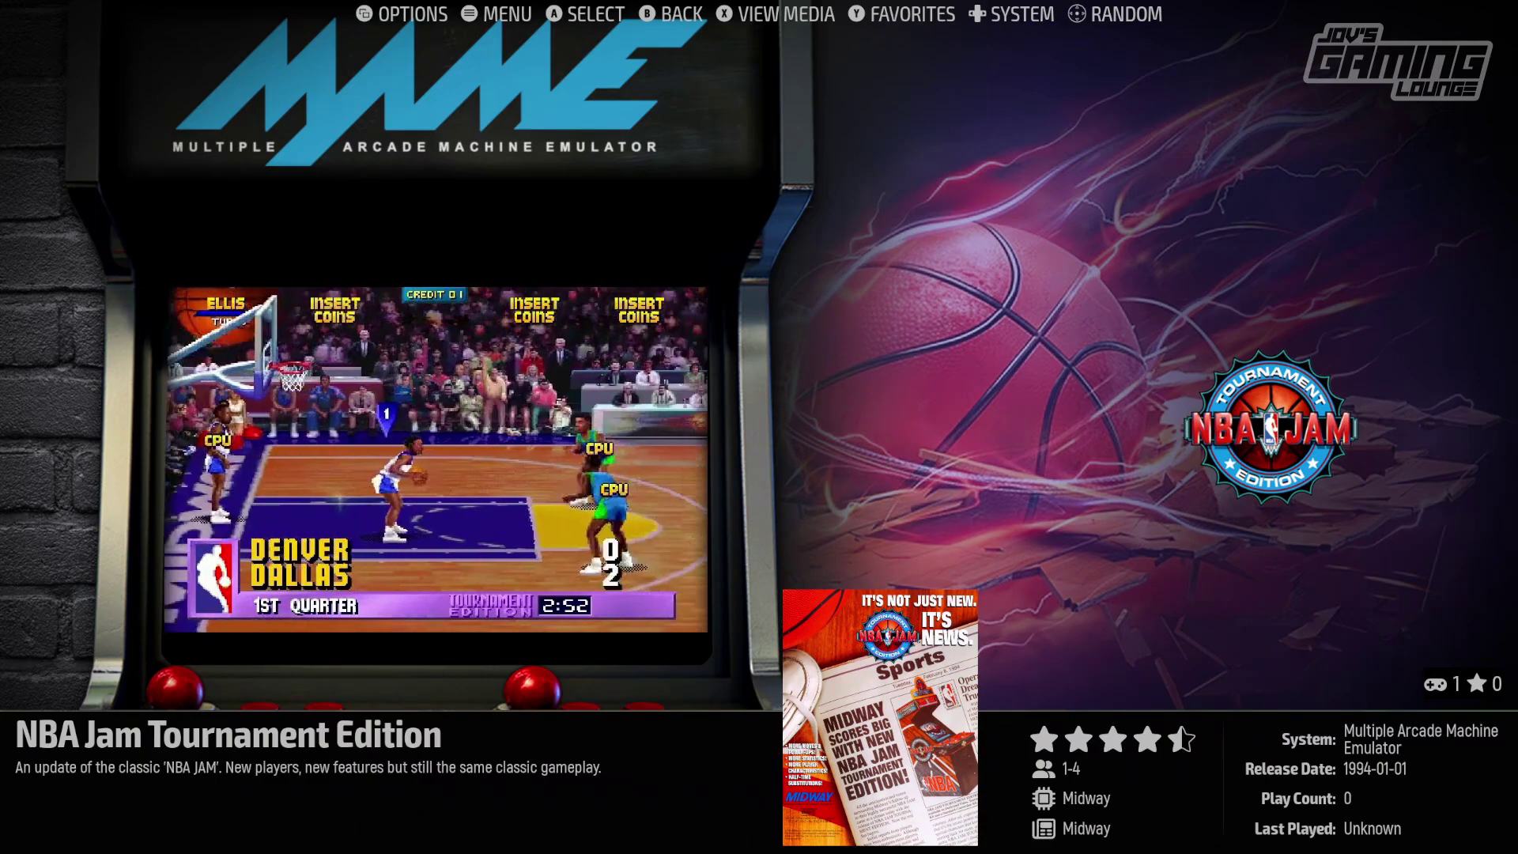
{"action": "key", "text": "Right"}
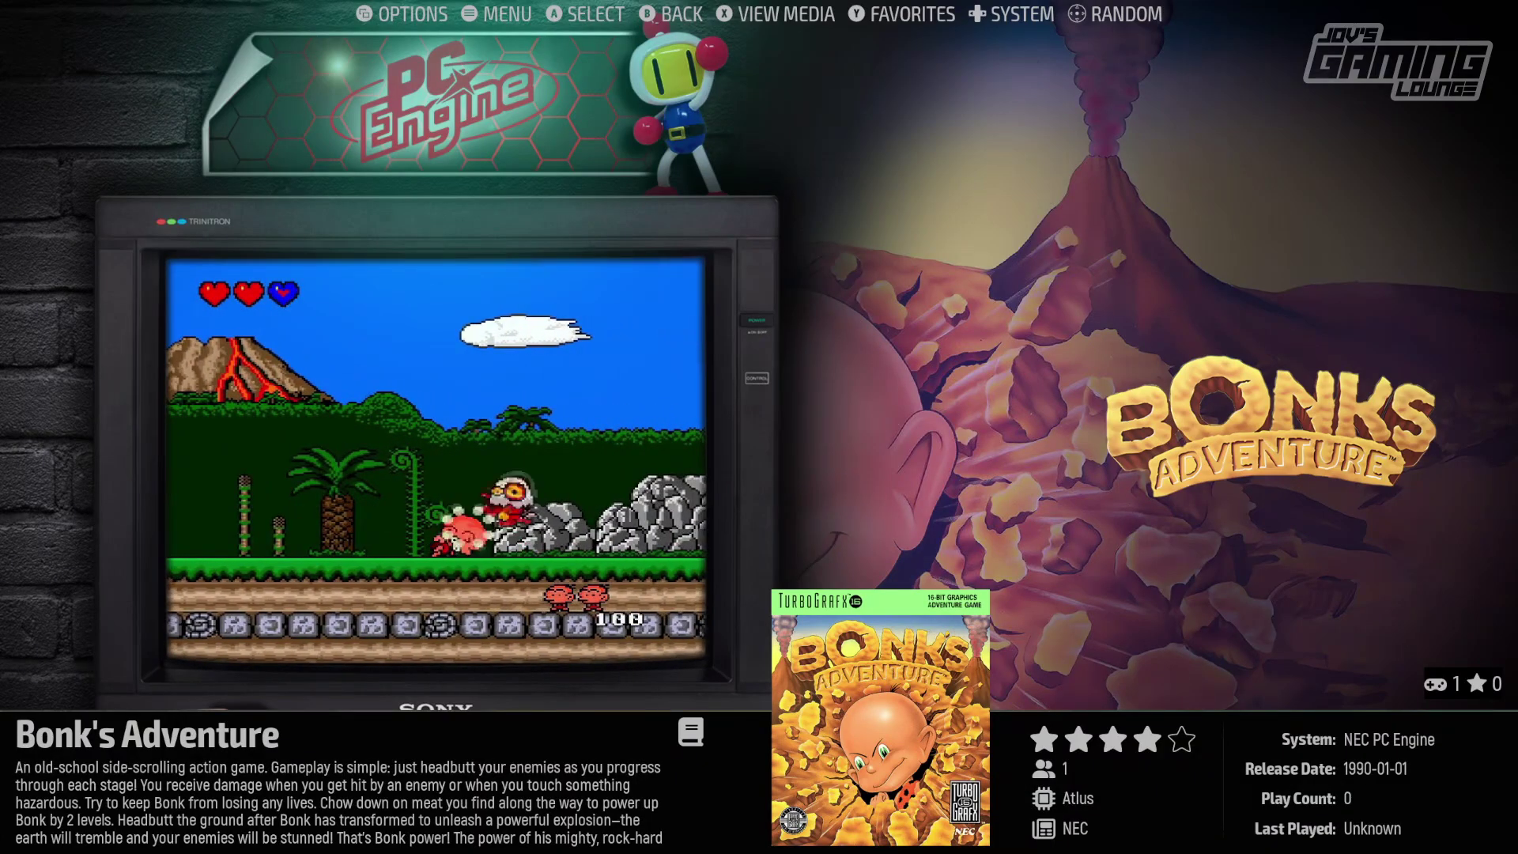
{"action": "key", "text": "Right"}
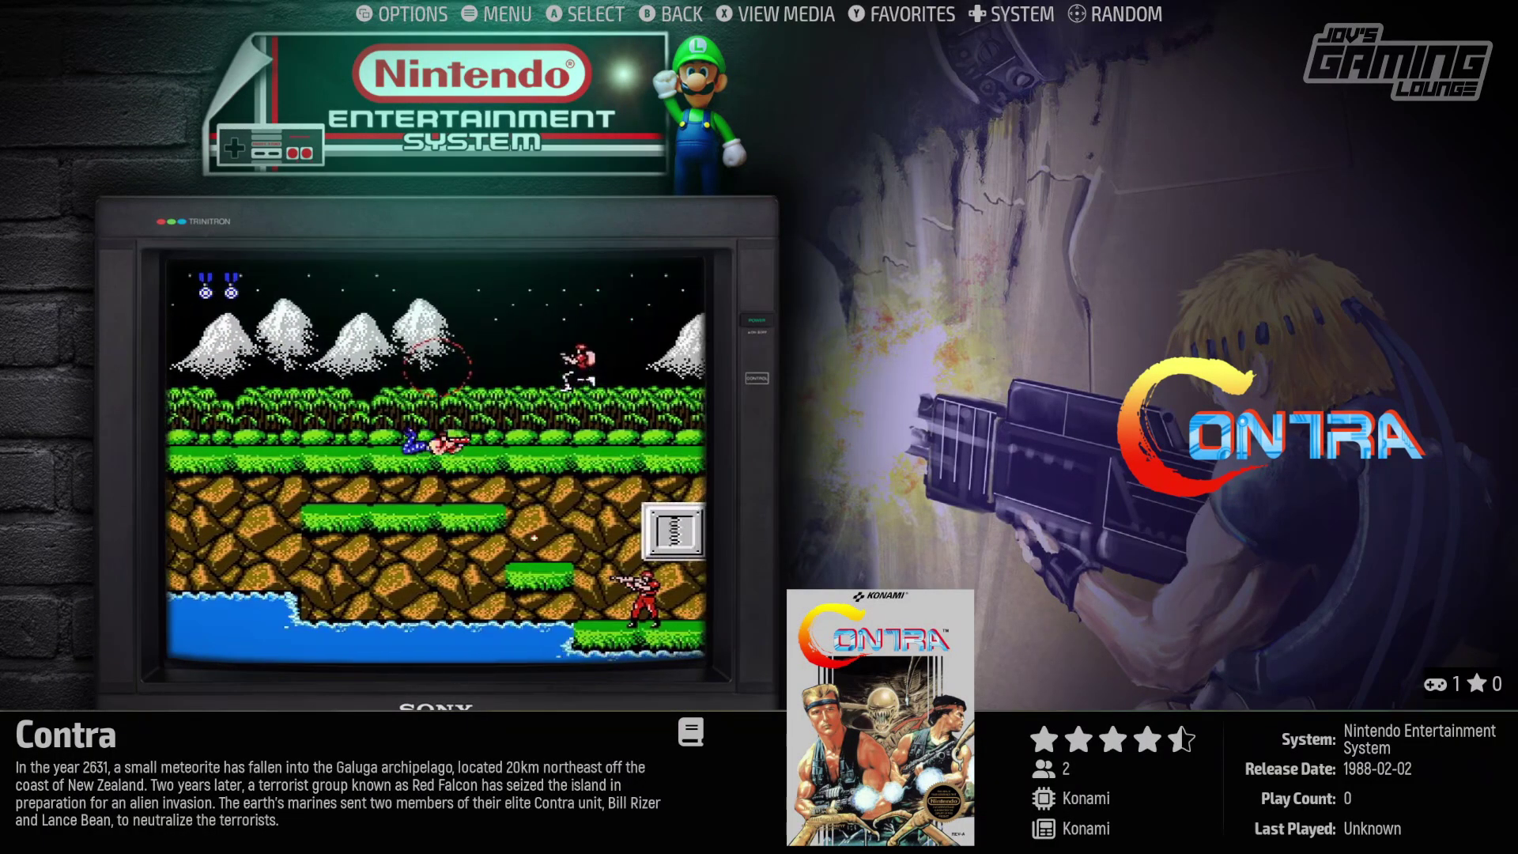
{"action": "key", "text": "Right"}
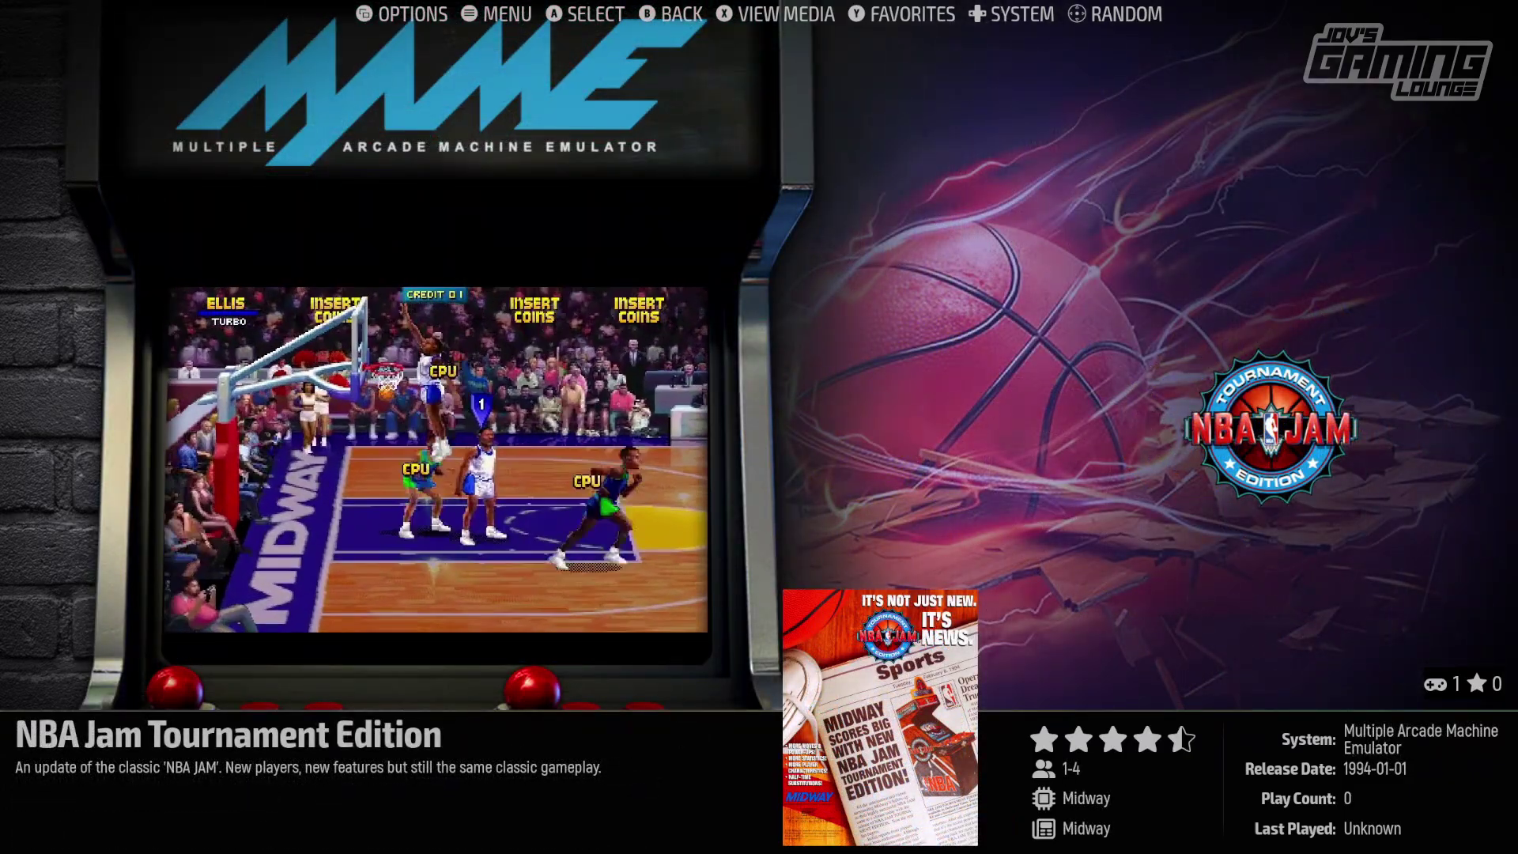
Launch NBA Jam Tournament Edition from the MAME list and enable Video Shaders in the running game's RetroArch settings.
{"action": "key", "text": "Return"}
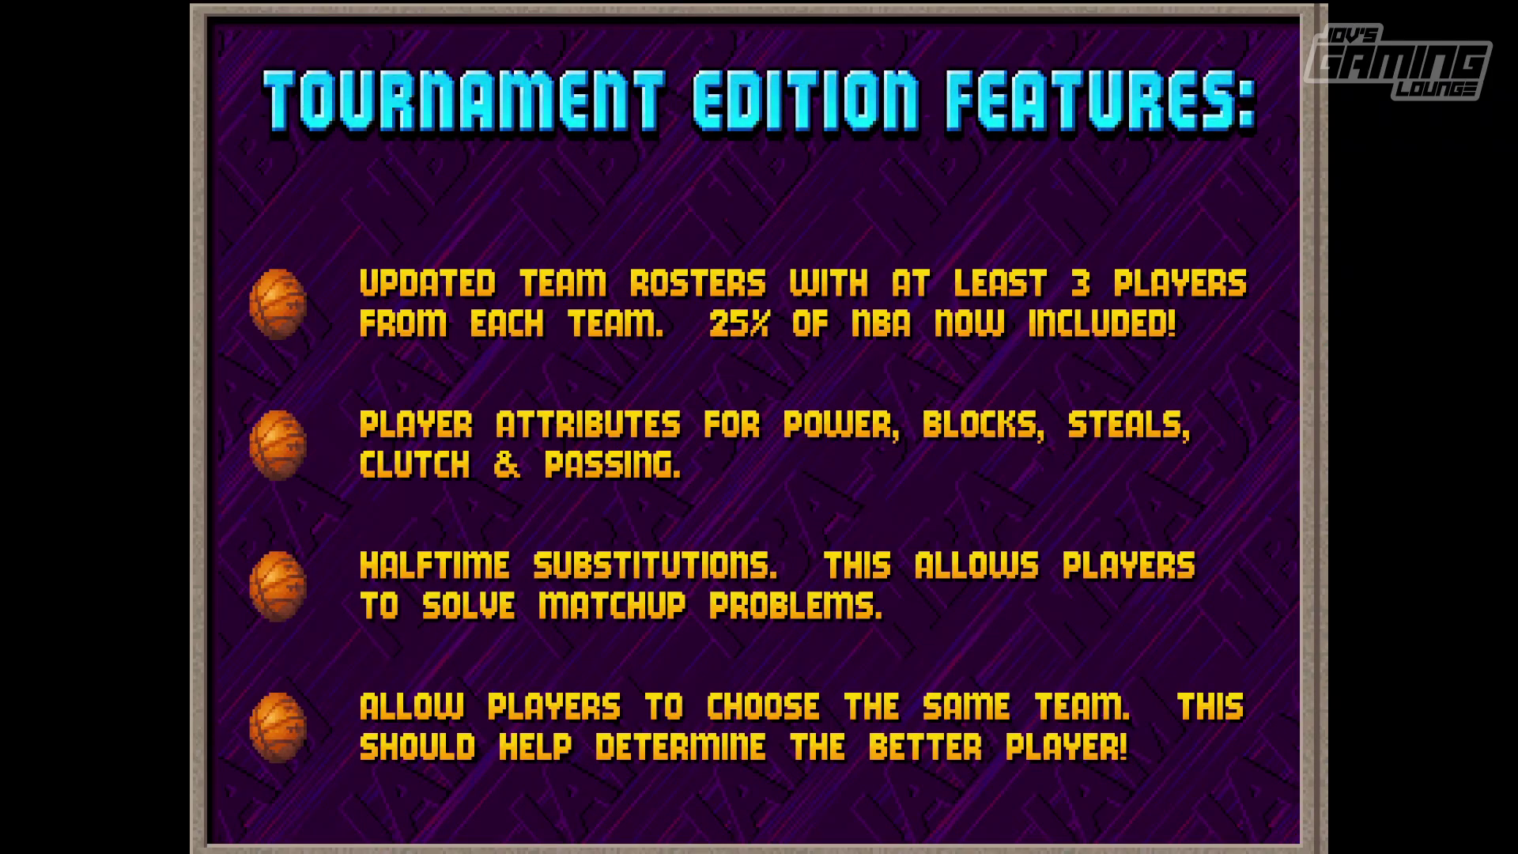
{"action": "key", "text": "F1"}
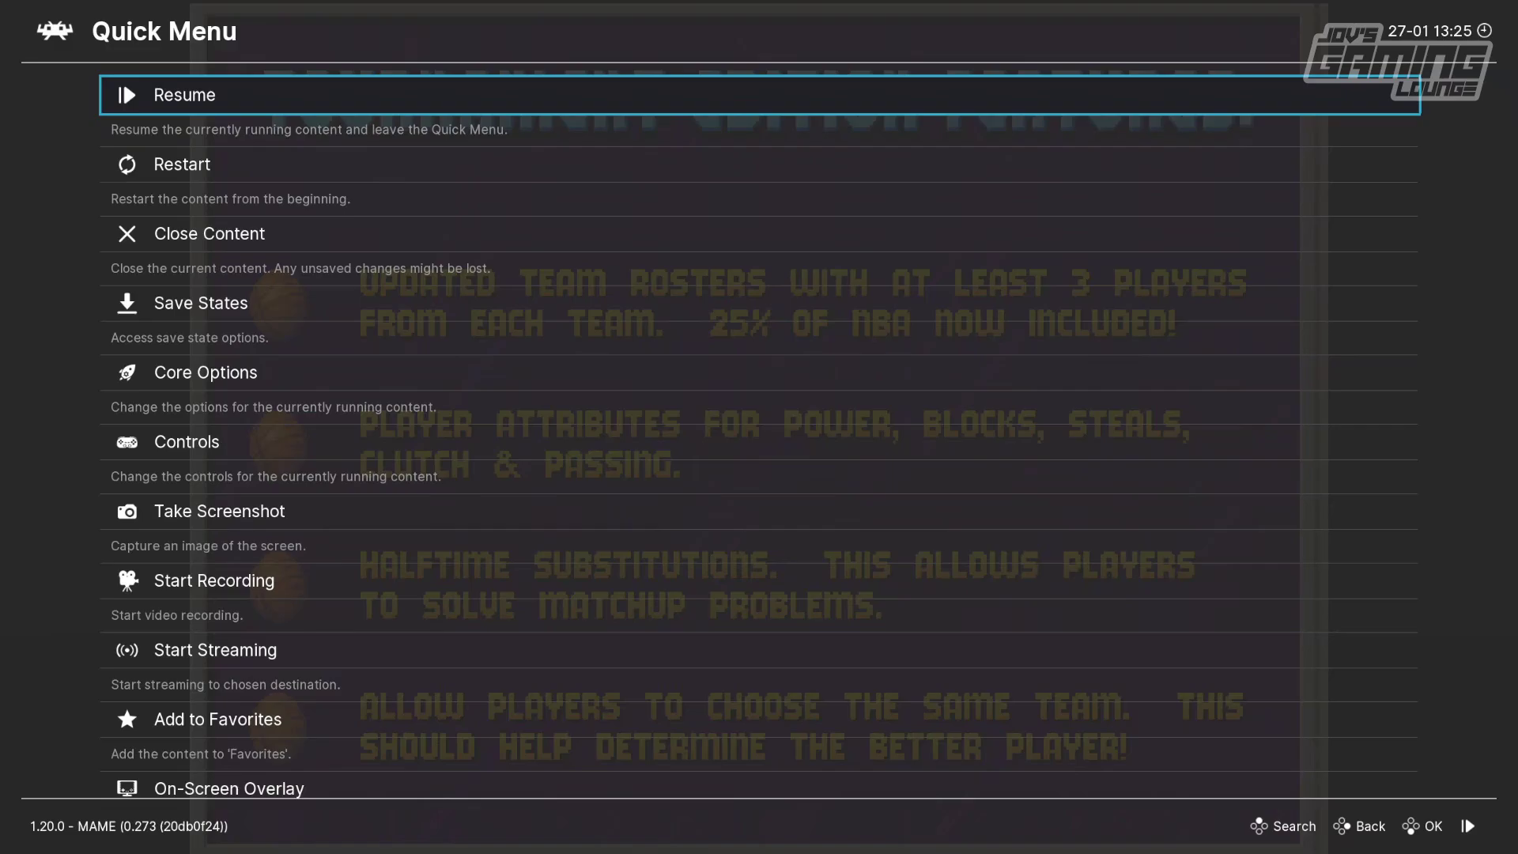
{"action": "key", "text": "Up"}
{"action": "key", "text": "Up"}
{"action": "key", "text": "Return"}
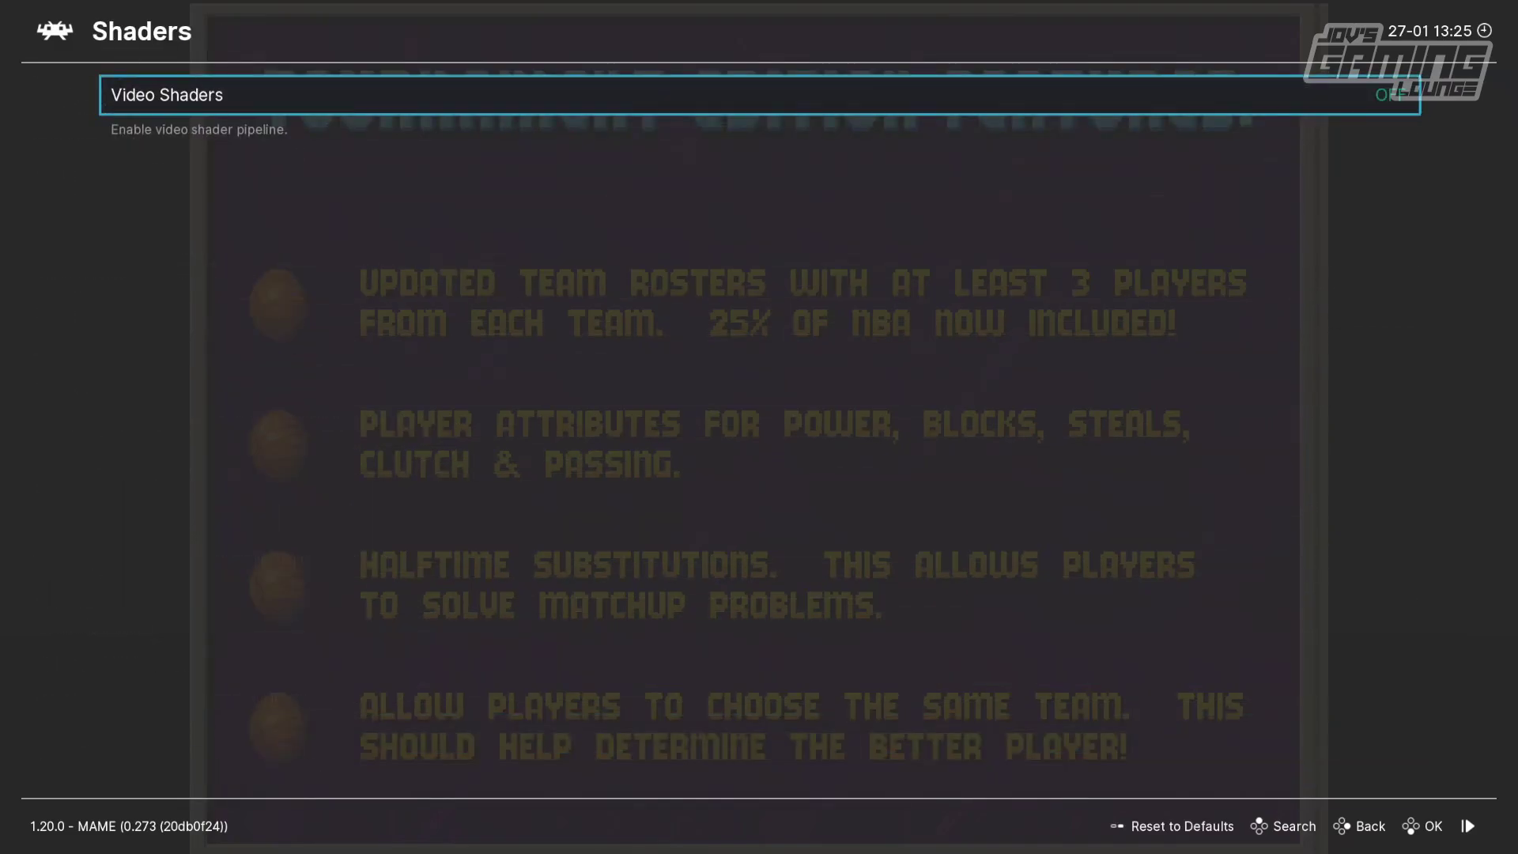
{"action": "key", "text": "Return"}
Start loading a shader preset and browse into the crt folder within shaders_slang.
{"action": "key", "text": "Down"}
{"action": "key", "text": "Down"}
{"action": "key", "text": "Return"}
{"action": "key", "text": "Down"}
{"action": "key", "text": "Down"}
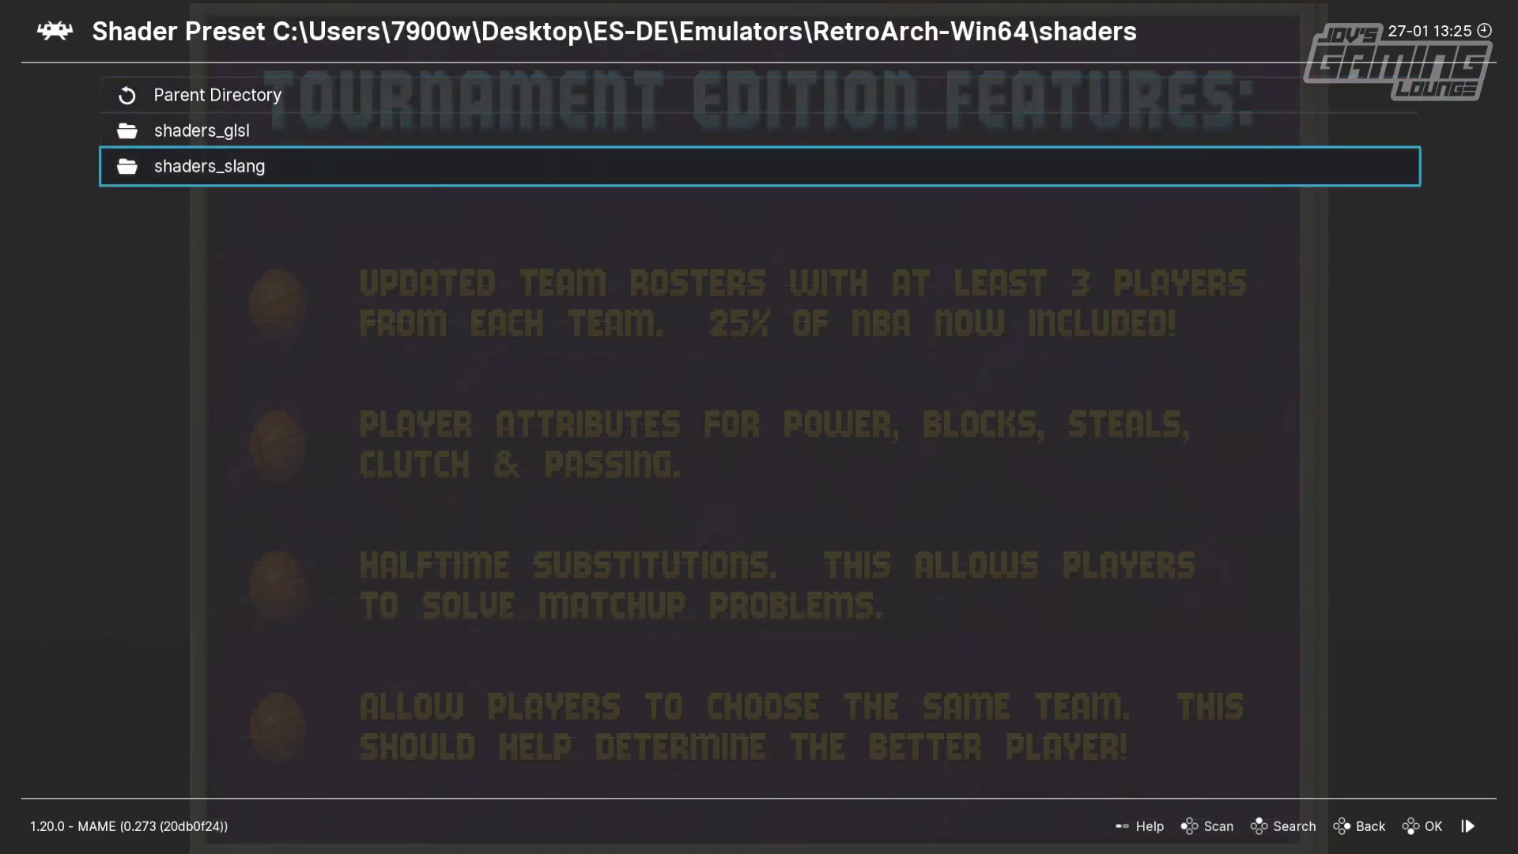
{"action": "key", "text": "Return"}
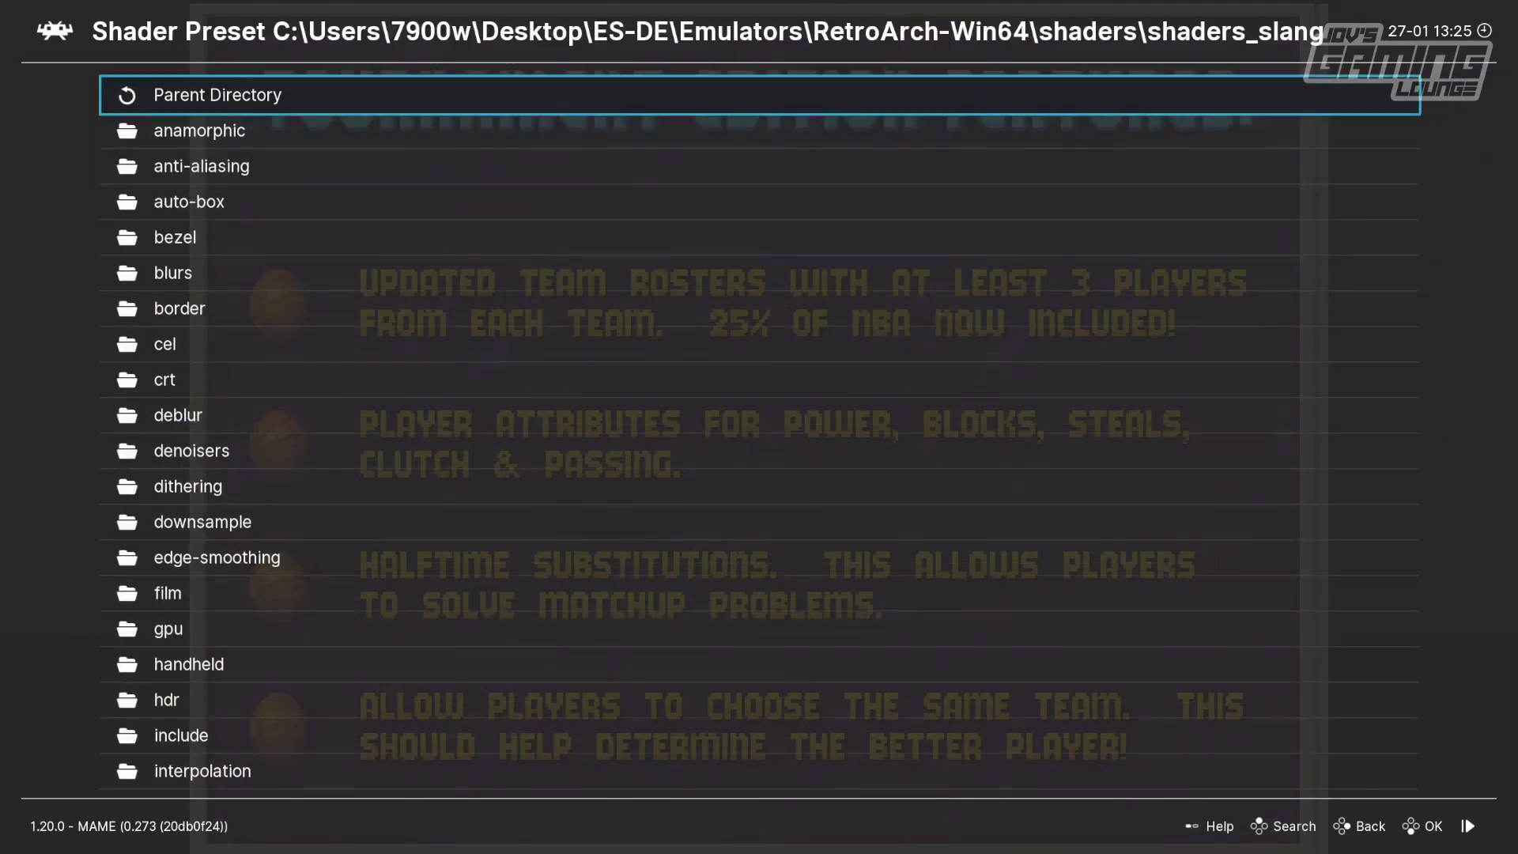
{"action": "key", "text": "Down"}
{"action": "key", "text": "Down"}
{"action": "key", "text": "Down"}
{"action": "key", "text": "Down"}
{"action": "key", "text": "Down"}
{"action": "key", "text": "Down"}
{"action": "key", "text": "Down"}
{"action": "key", "text": "Down"}
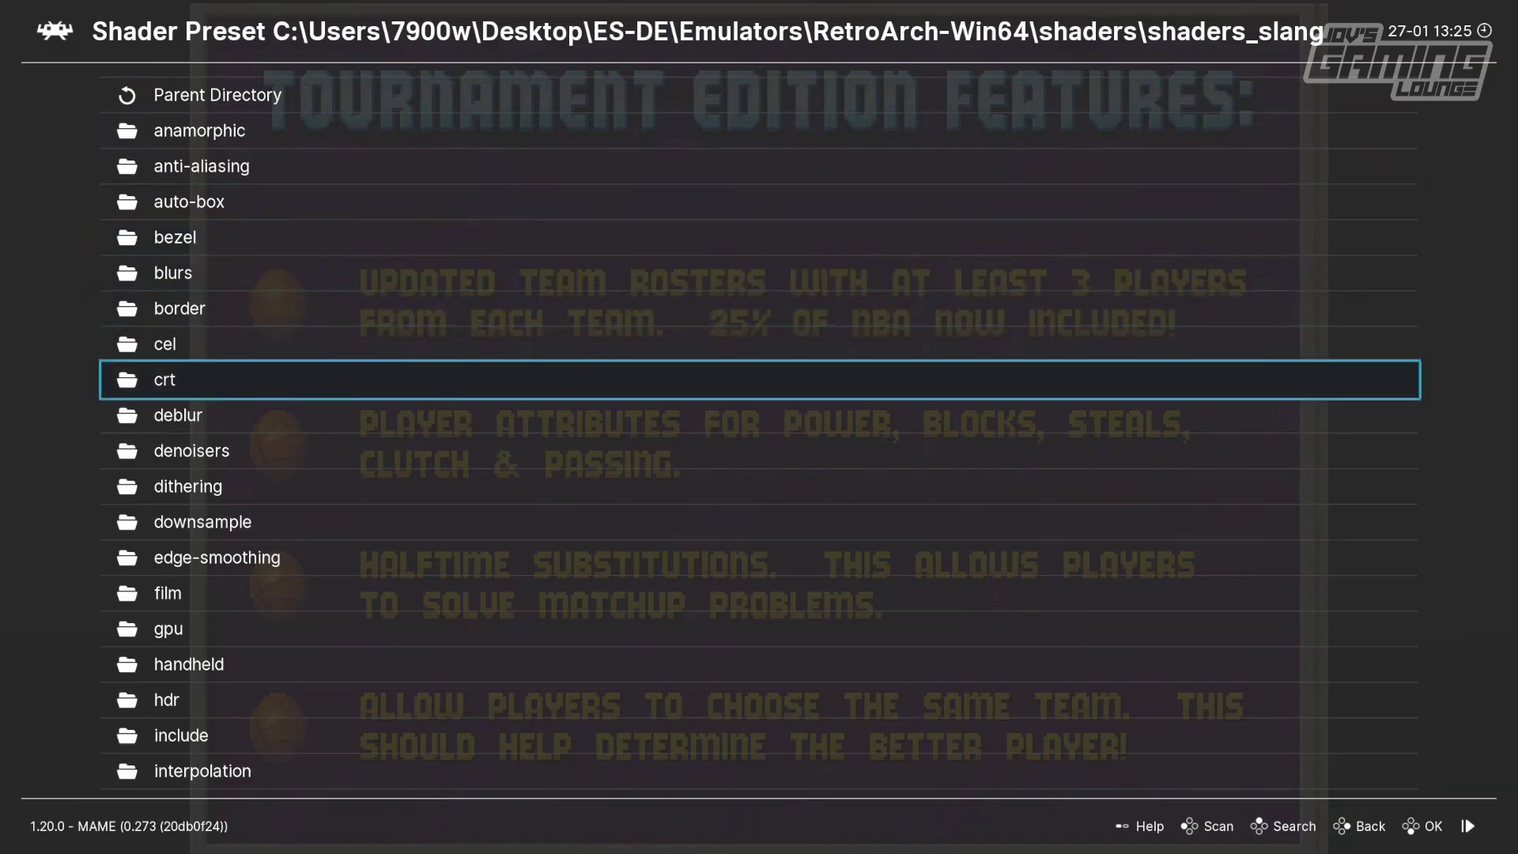
{"action": "key", "text": "Return"}
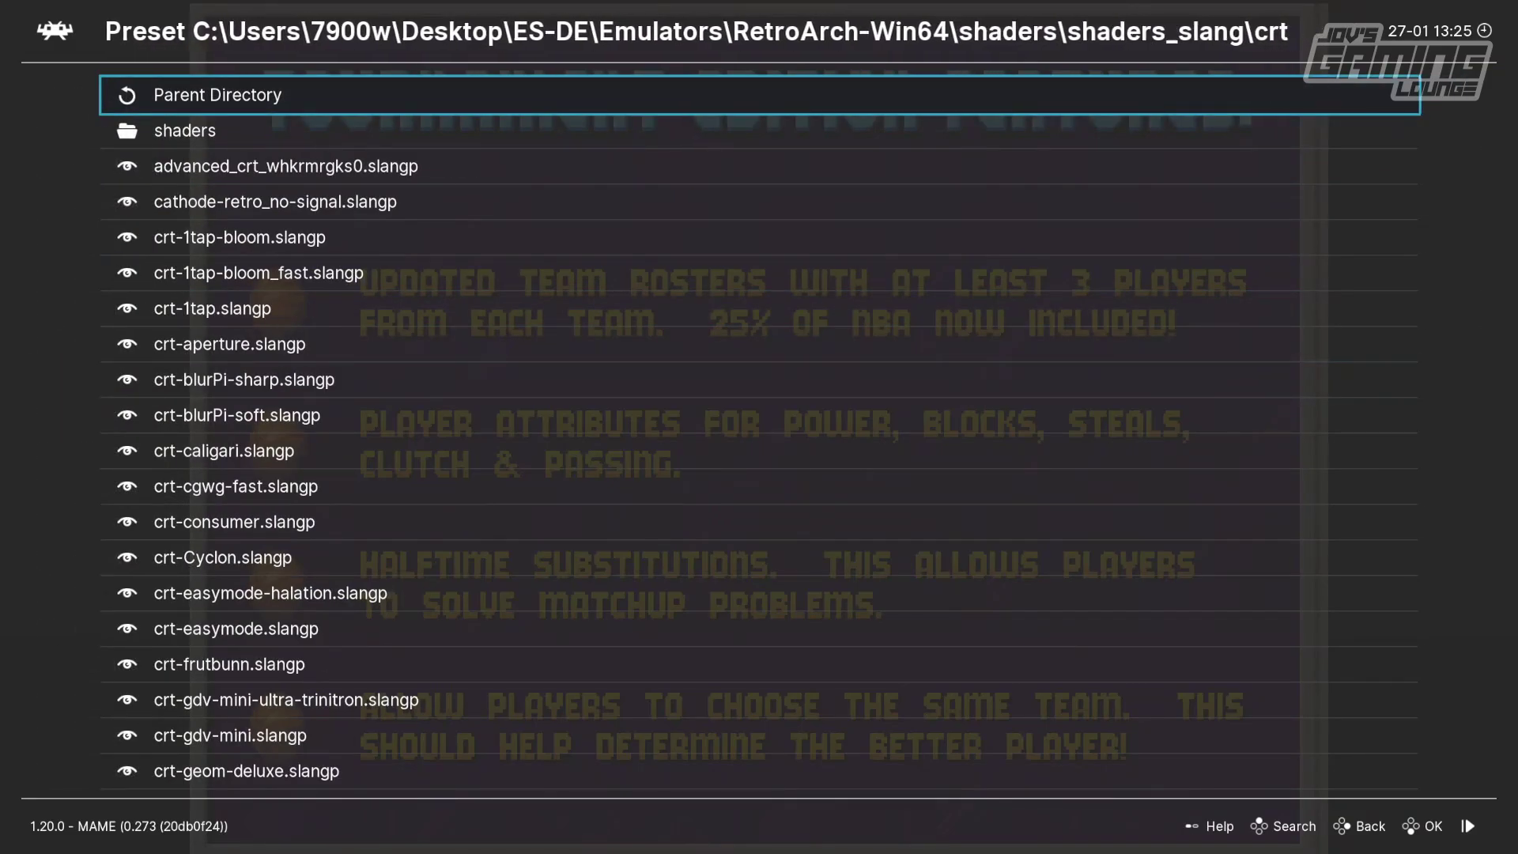
Load the zfast-crt-hdmask.slangp shader preset and return to the game.
{"action": "key", "text": "Up"}
{"action": "key", "text": "Up"}
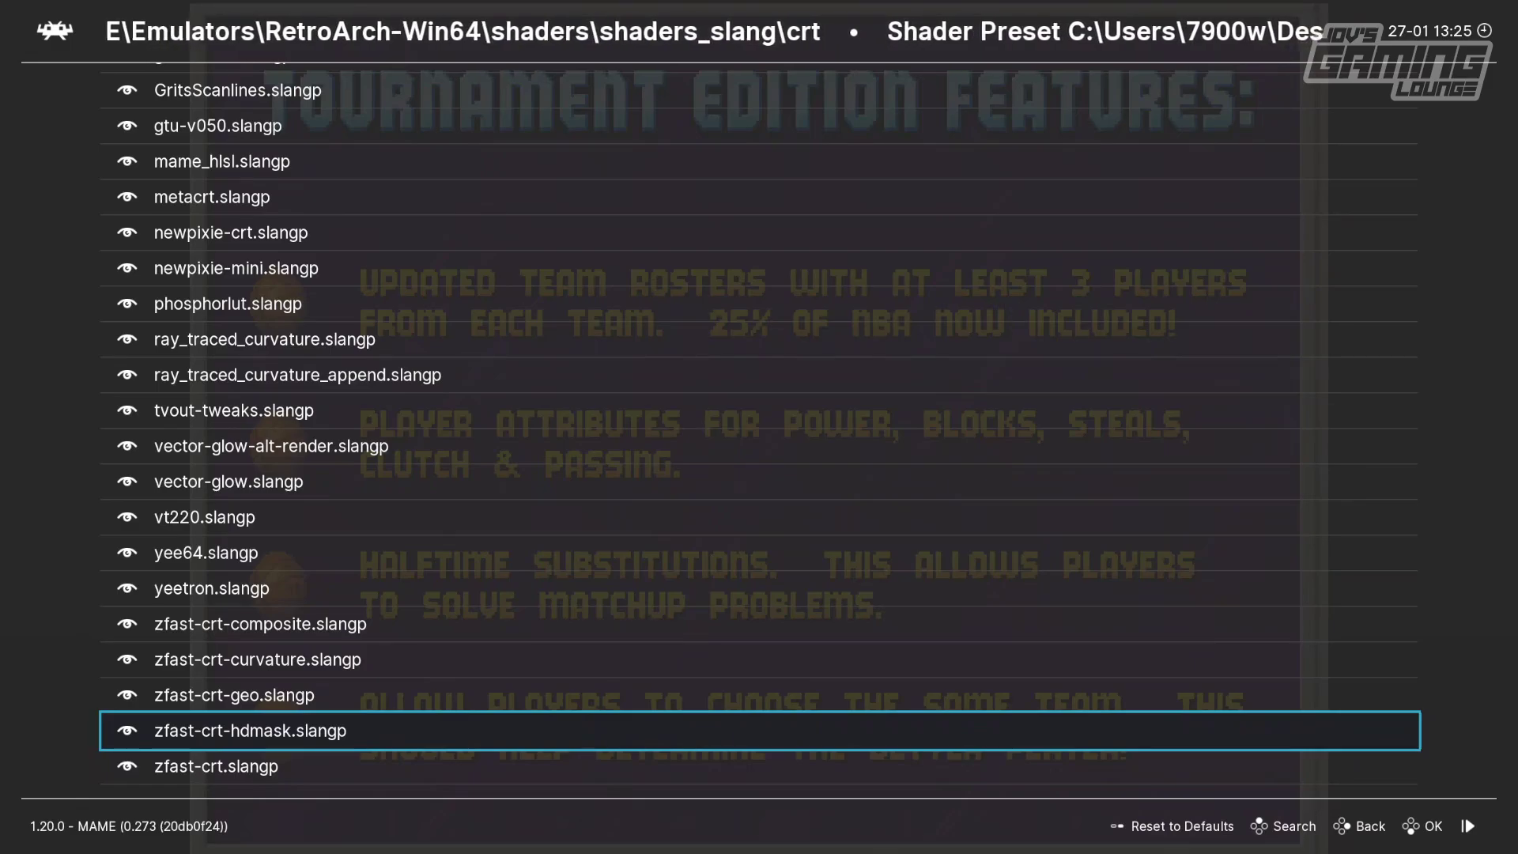
{"action": "key", "text": "Return"}
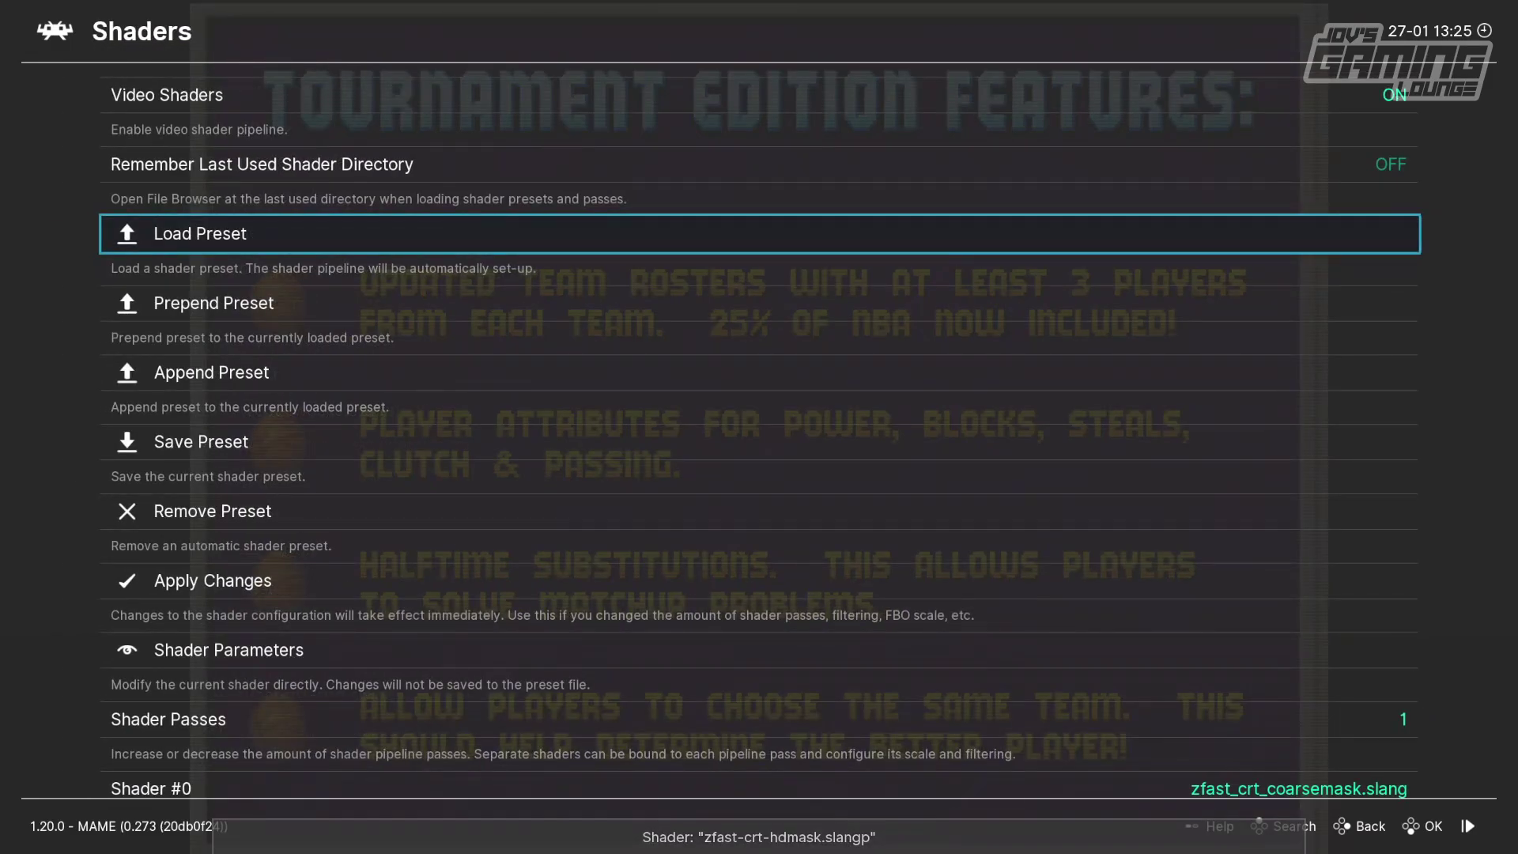
{"action": "key", "text": "F1"}
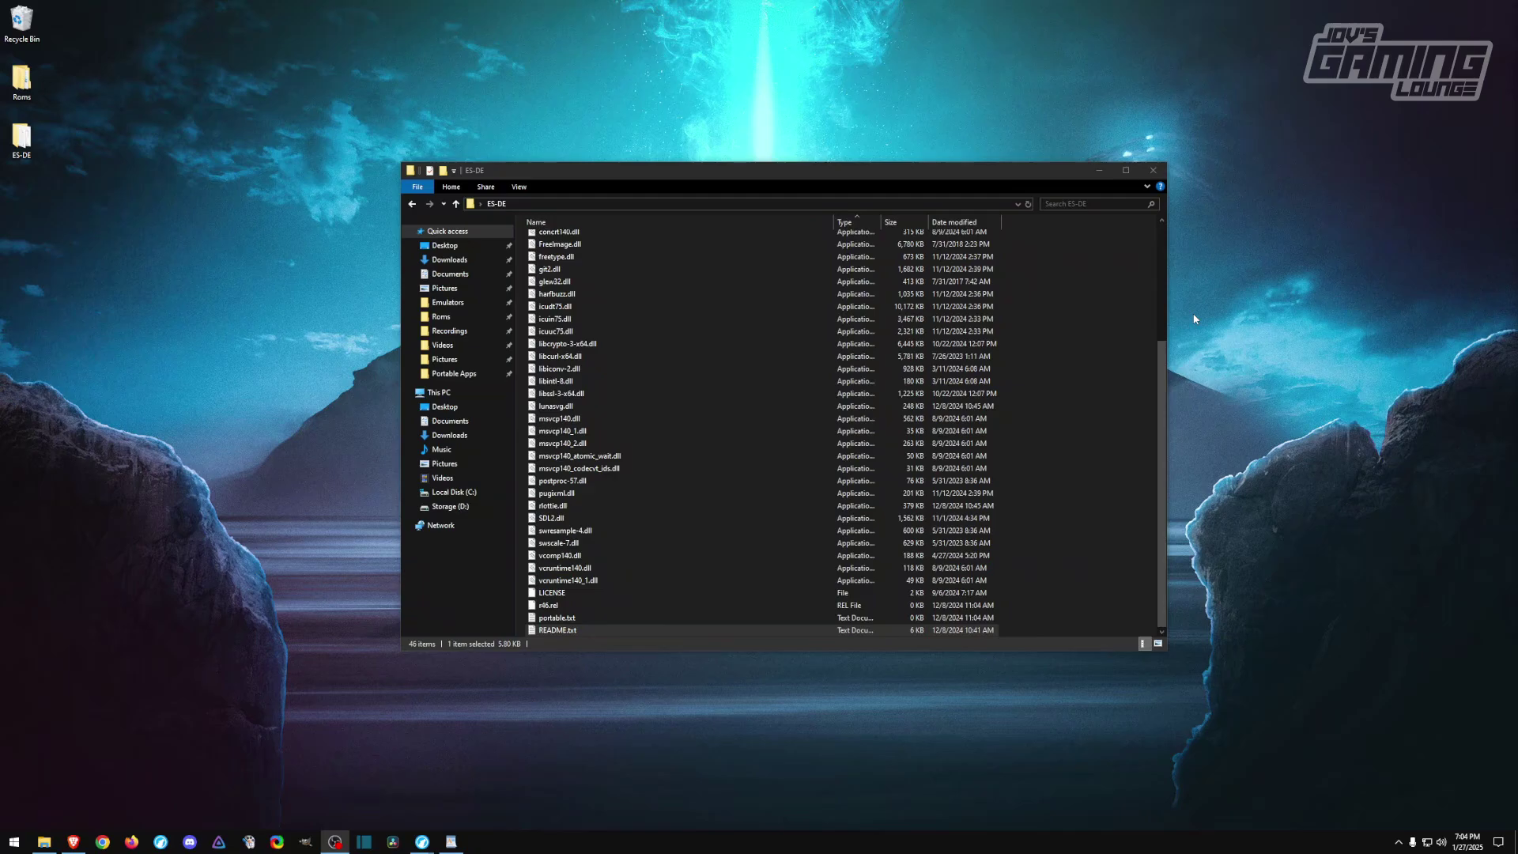
Open README.txt from the ES-DE folder in File Explorer and maximize its window.
{"action": "scroll", "coordinate": [1022, 353], "scroll_direction": "up", "scroll_amount": 5}
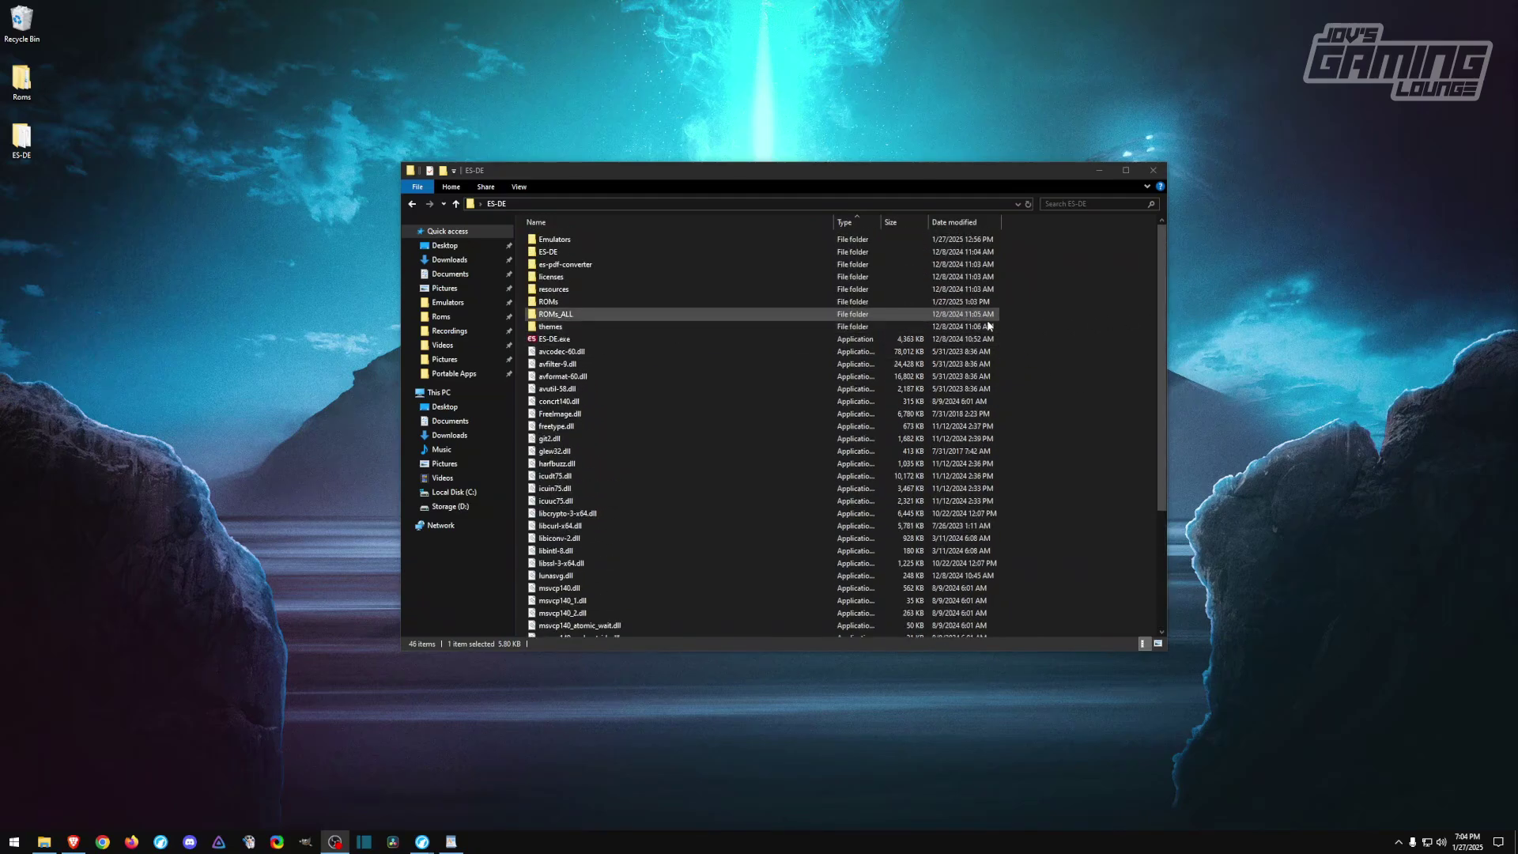
{"action": "scroll", "coordinate": [751, 348], "scroll_direction": "down", "scroll_amount": 5}
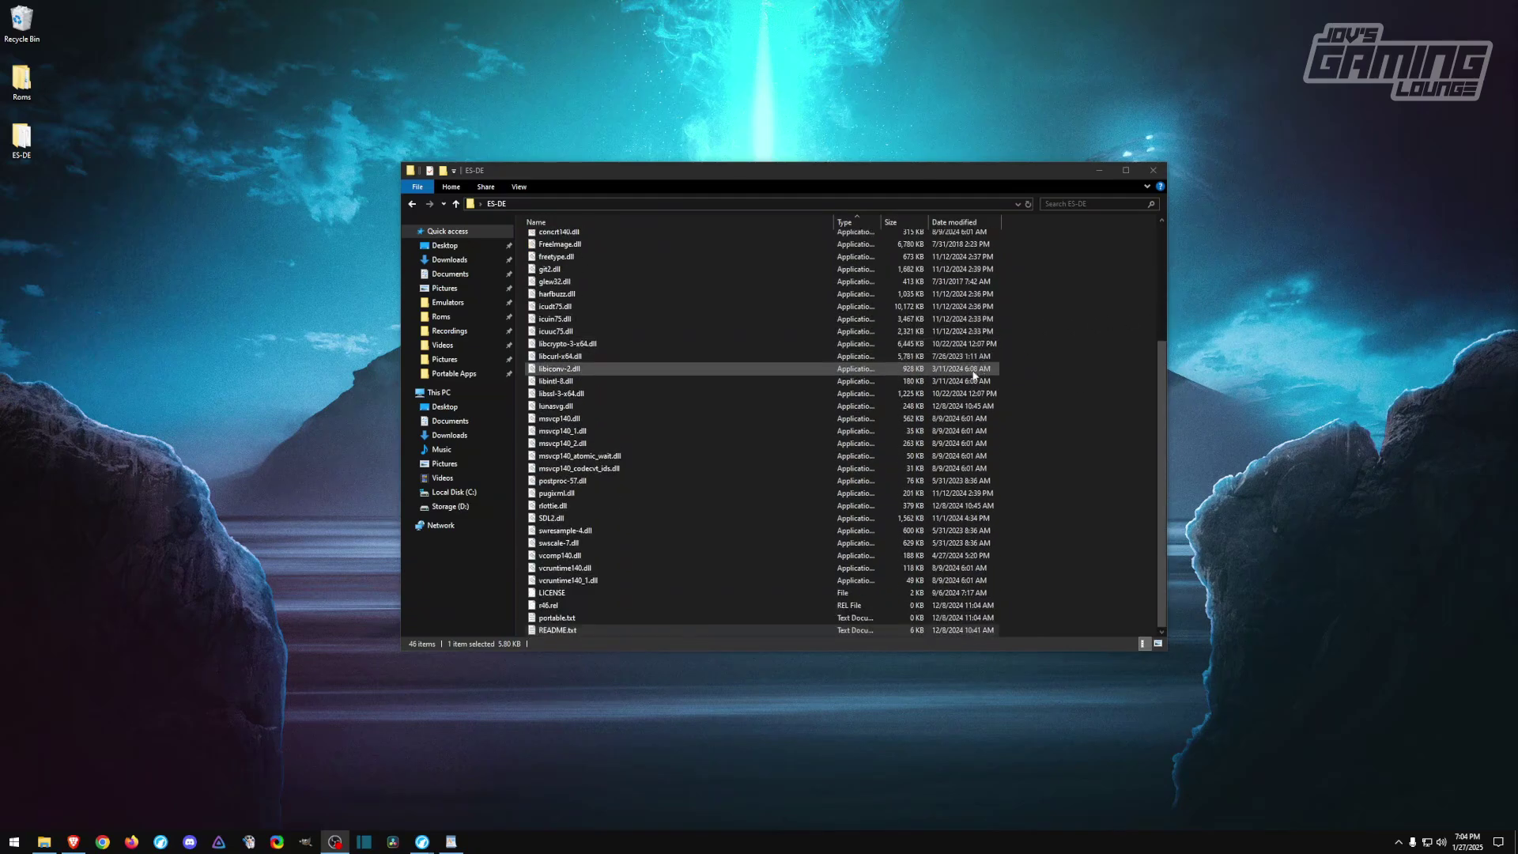
{"action": "double_click", "coordinate": [557, 631]}
{"action": "double_click", "coordinate": [660, 150]}
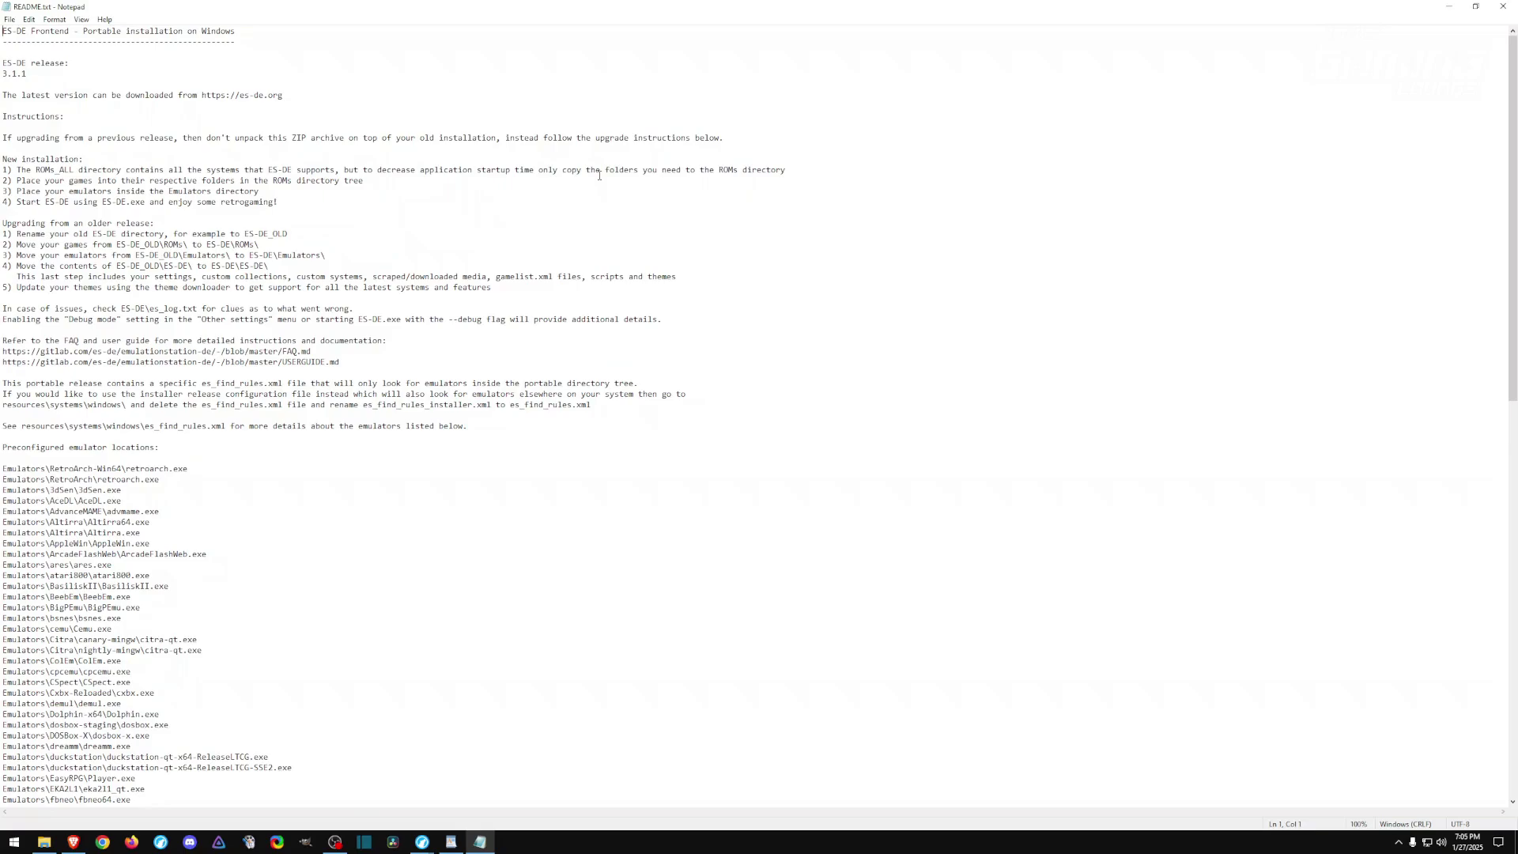
Enlarge the README text to 200% and highlight the "Preconfigured emulator locations:" heading.
{"action": "scroll", "coordinate": [759, 427], "scroll_direction": "down", "scroll_amount": 10}
{"action": "key", "text": "ctrl+plus"}
{"action": "key", "text": "ctrl+plus"}
{"action": "key", "text": "ctrl+plus"}
{"action": "key", "text": "ctrl+plus"}
{"action": "key", "text": "ctrl+plus"}
{"action": "key", "text": "ctrl+plus"}
{"action": "key", "text": "ctrl+plus"}
{"action": "key", "text": "ctrl+plus"}
{"action": "key", "text": "ctrl+plus"}
{"action": "key", "text": "ctrl+plus"}
{"action": "left_click_drag", "start_coordinate": [6, 37], "coordinate": [318, 37]}
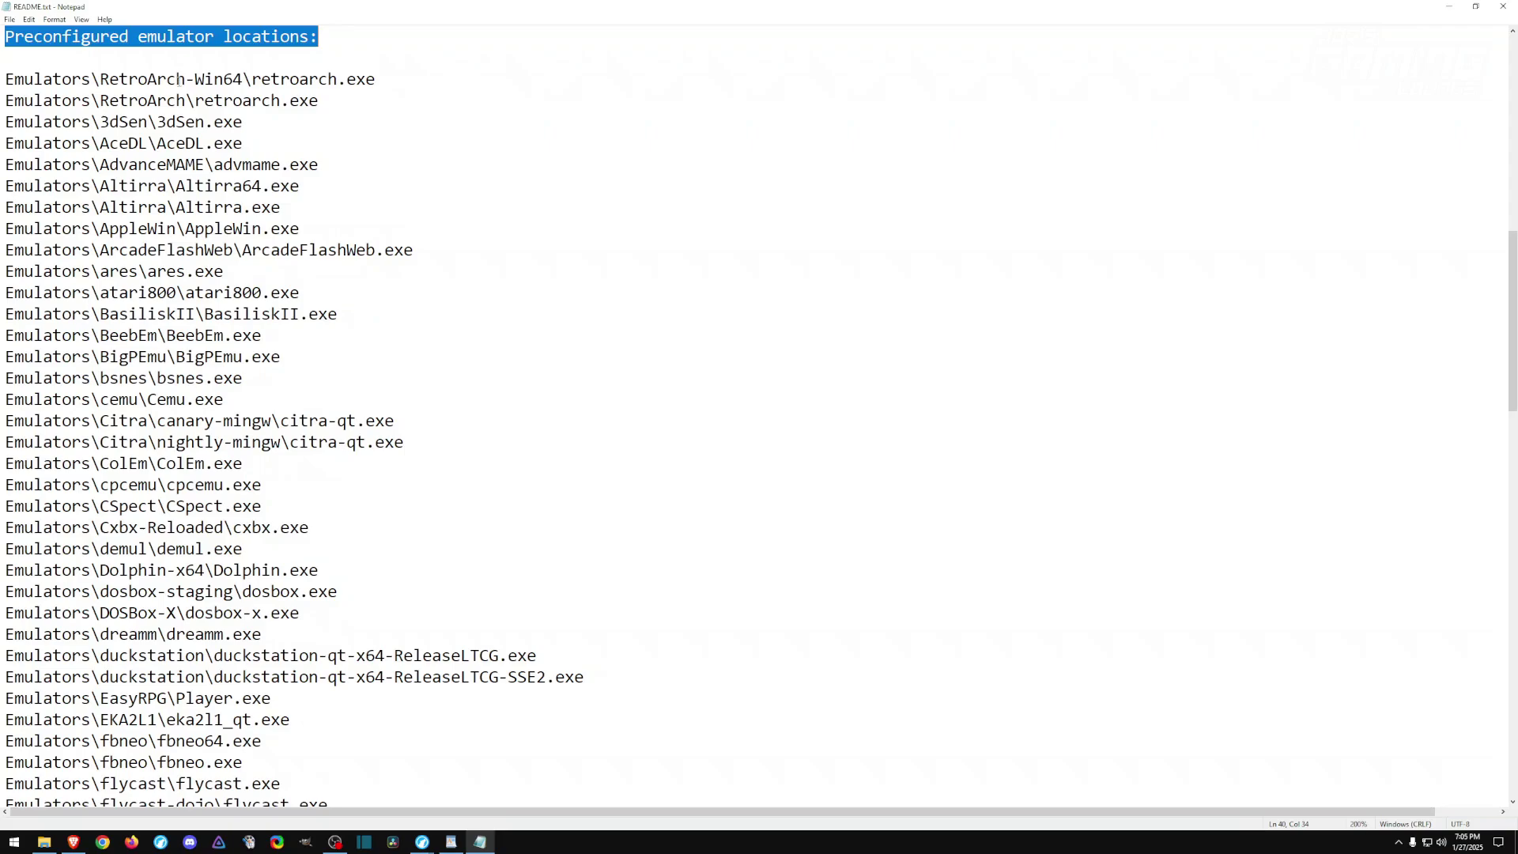
Compare the RetroArch-Win64 folder and its retroarch.exe in ES-DE's Emulators folder with the README path, and return to Emulators.
{"action": "left_click", "coordinate": [44, 842]}
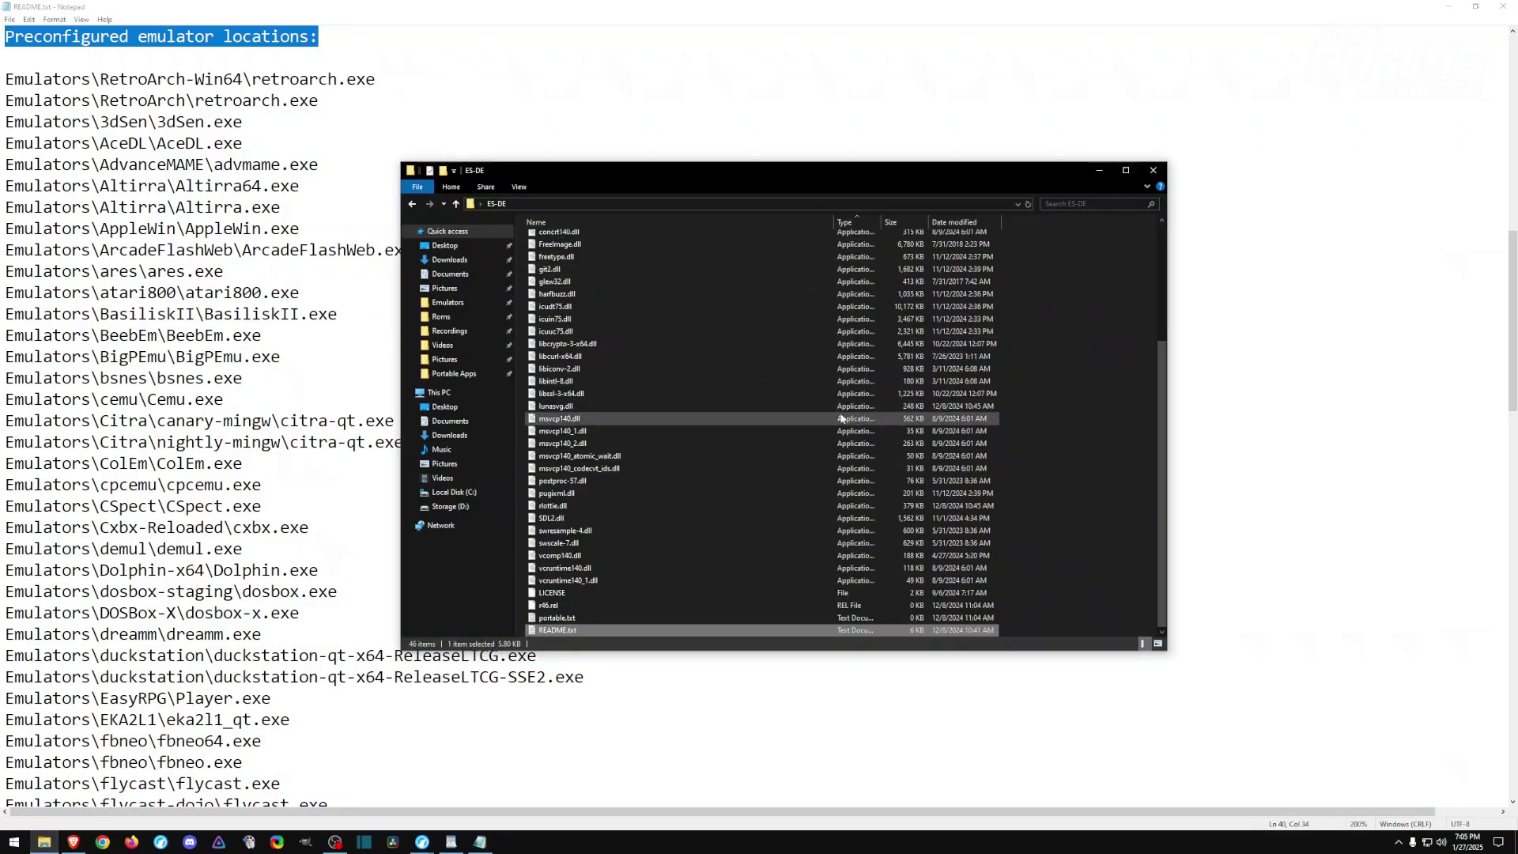
{"action": "double_click", "coordinate": [563, 239]}
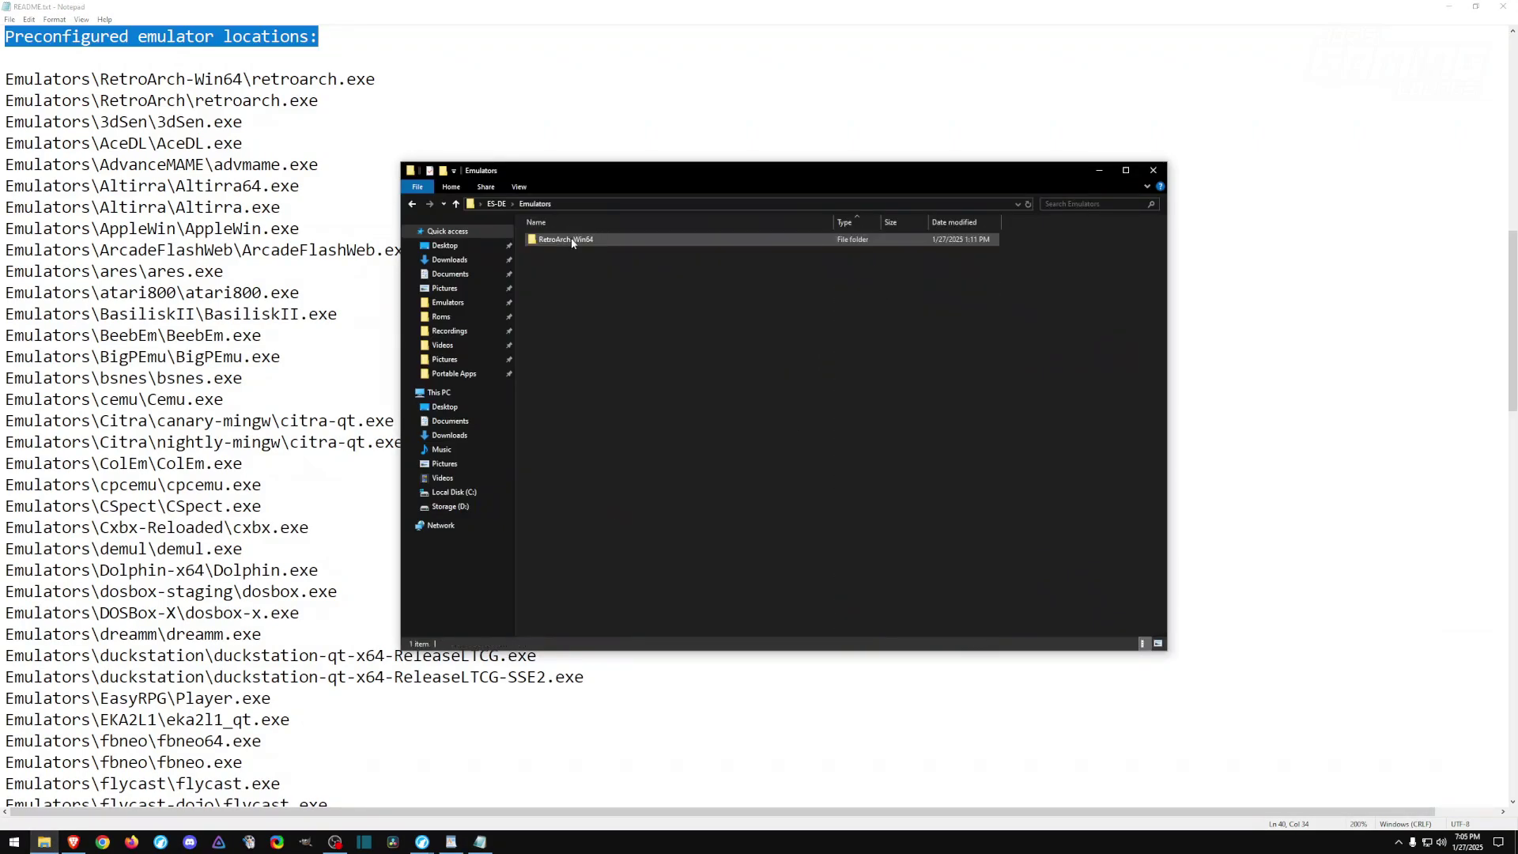
{"action": "left_click_drag", "start_coordinate": [681, 170], "coordinate": [934, 113]}
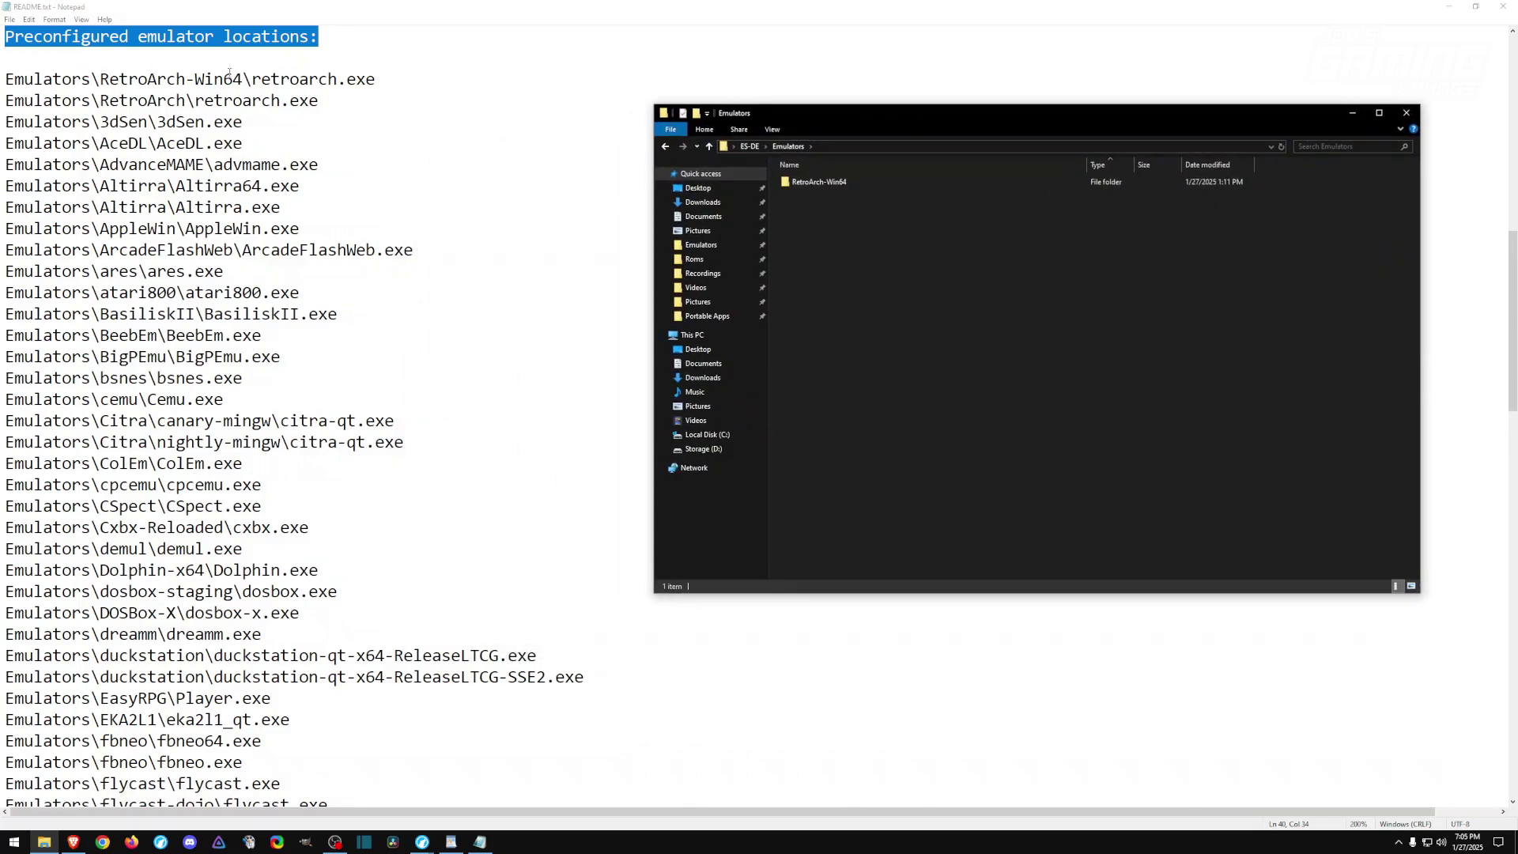
{"action": "double_click", "coordinate": [903, 180]}
{"action": "scroll", "coordinate": [884, 303], "scroll_direction": "down", "scroll_amount": 2}
{"action": "left_click", "coordinate": [982, 364]}
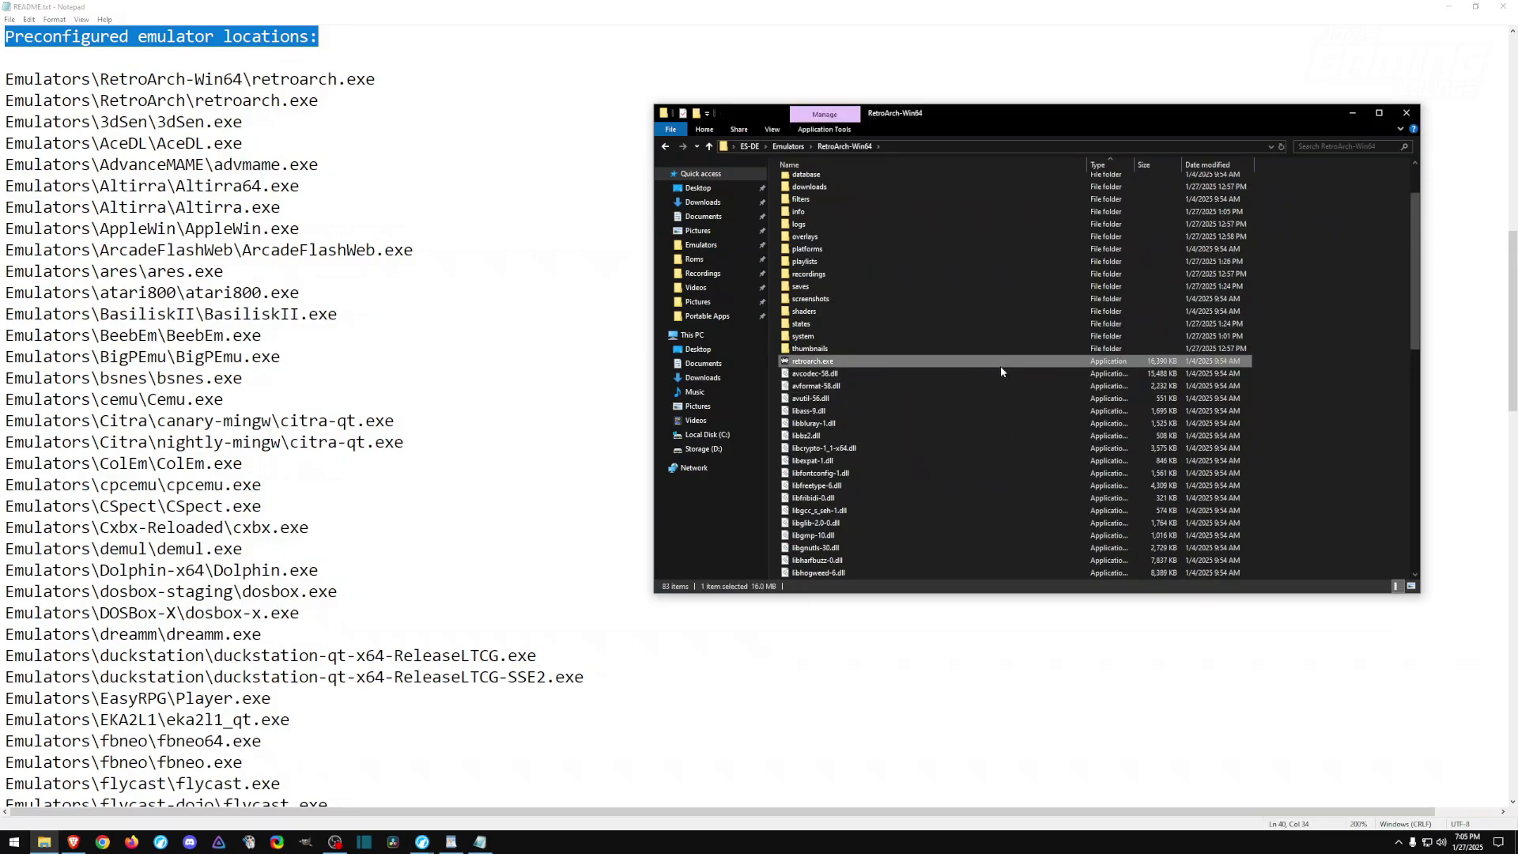
{"action": "left_click", "coordinate": [709, 146]}
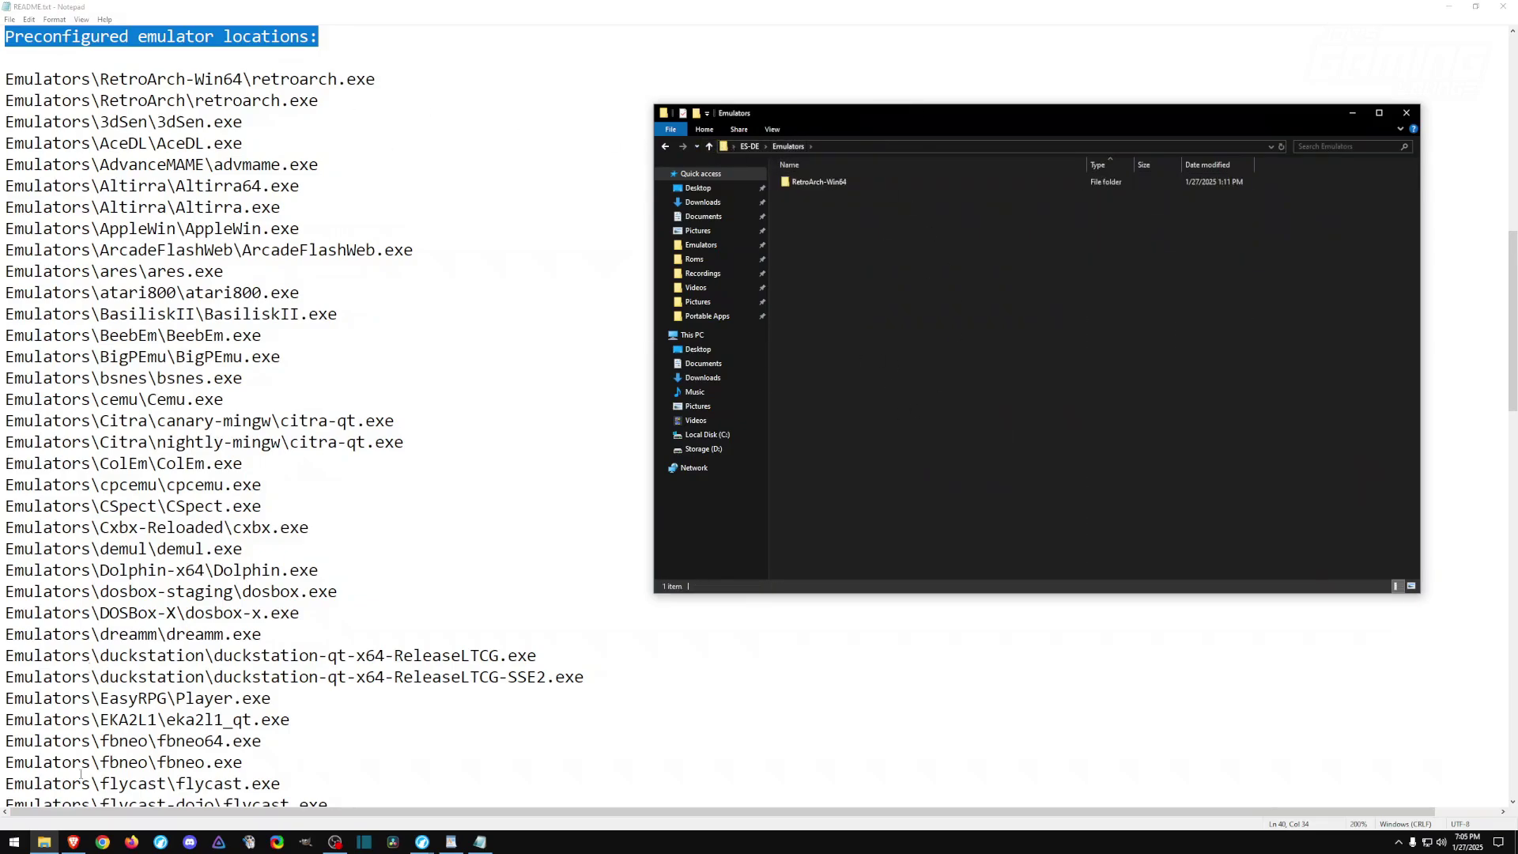
Download duckstation-windows-x64-release.zip from the DuckStation GitHub release page into the ES-DE\Emulators folder and minimize the browser.
{"action": "mouse_move", "coordinate": [422, 844]}
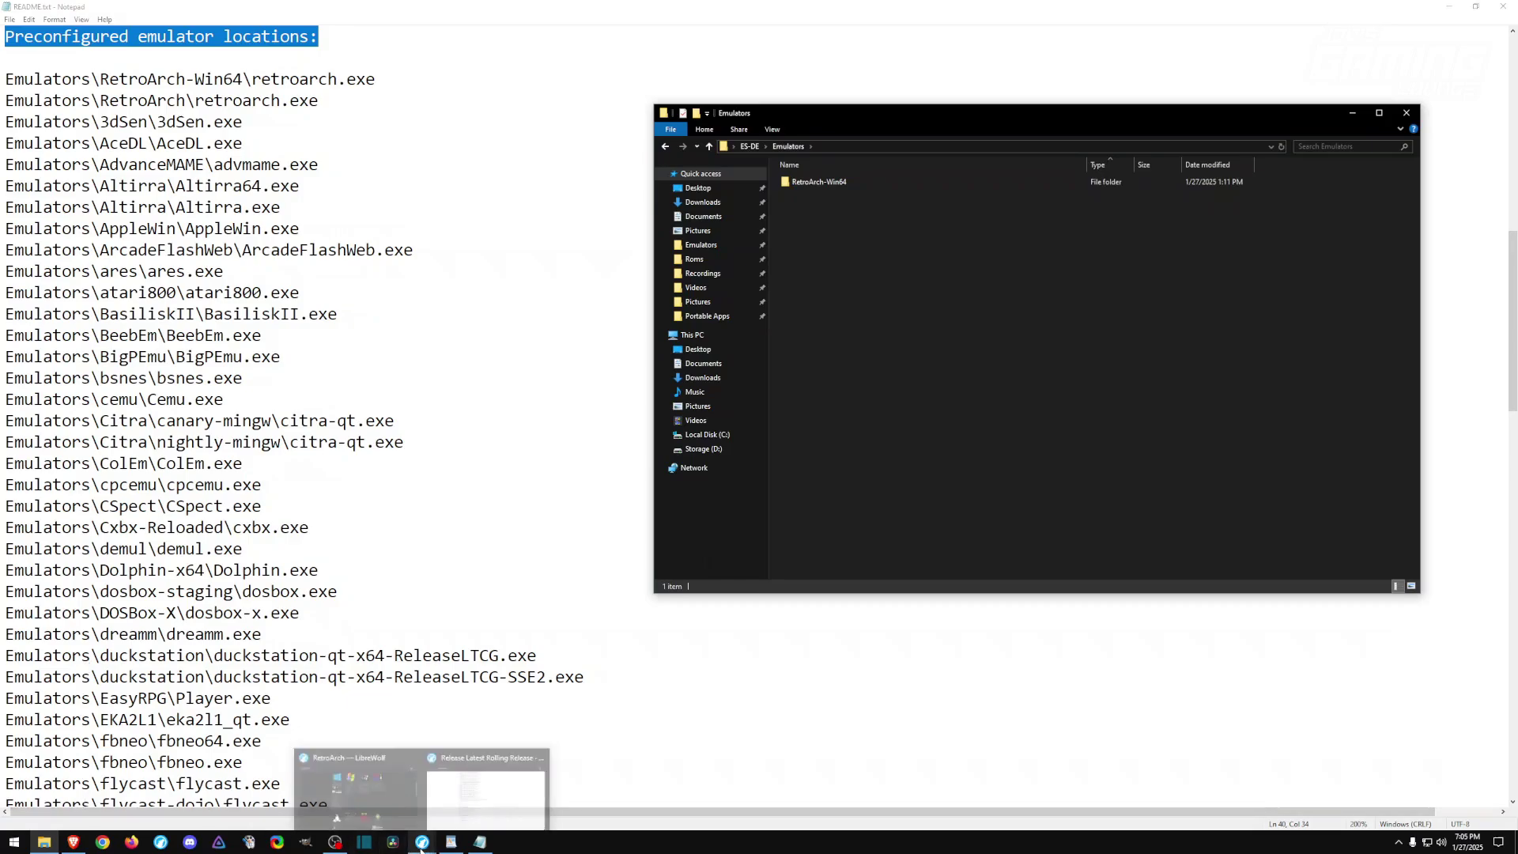
{"action": "left_click", "coordinate": [484, 786]}
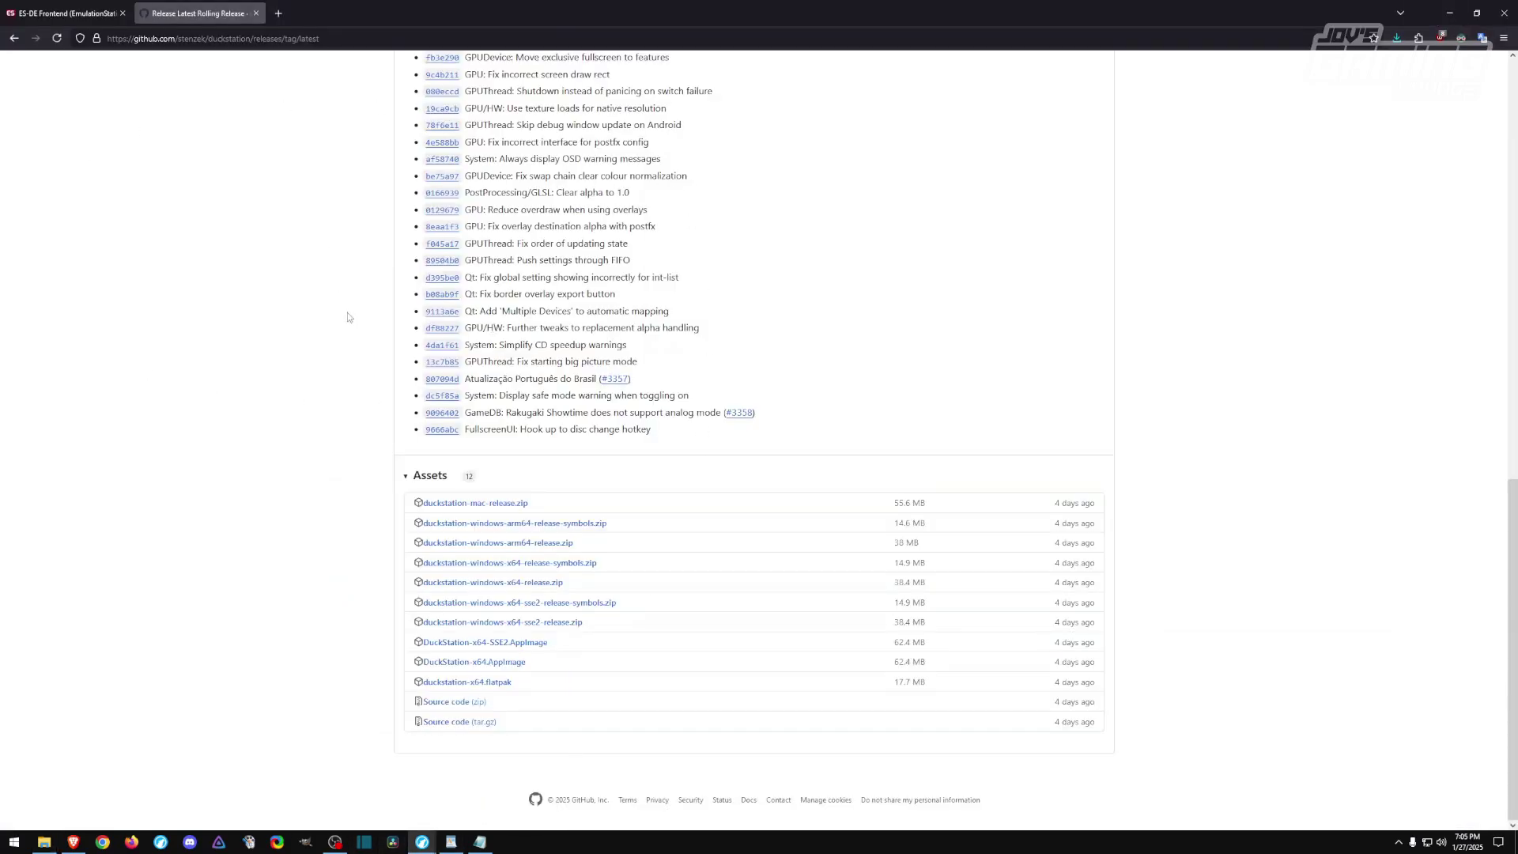
{"action": "scroll", "coordinate": [348, 322], "scroll_direction": "up", "scroll_amount": 15}
{"action": "scroll", "coordinate": [366, 363], "scroll_direction": "down", "scroll_amount": 15}
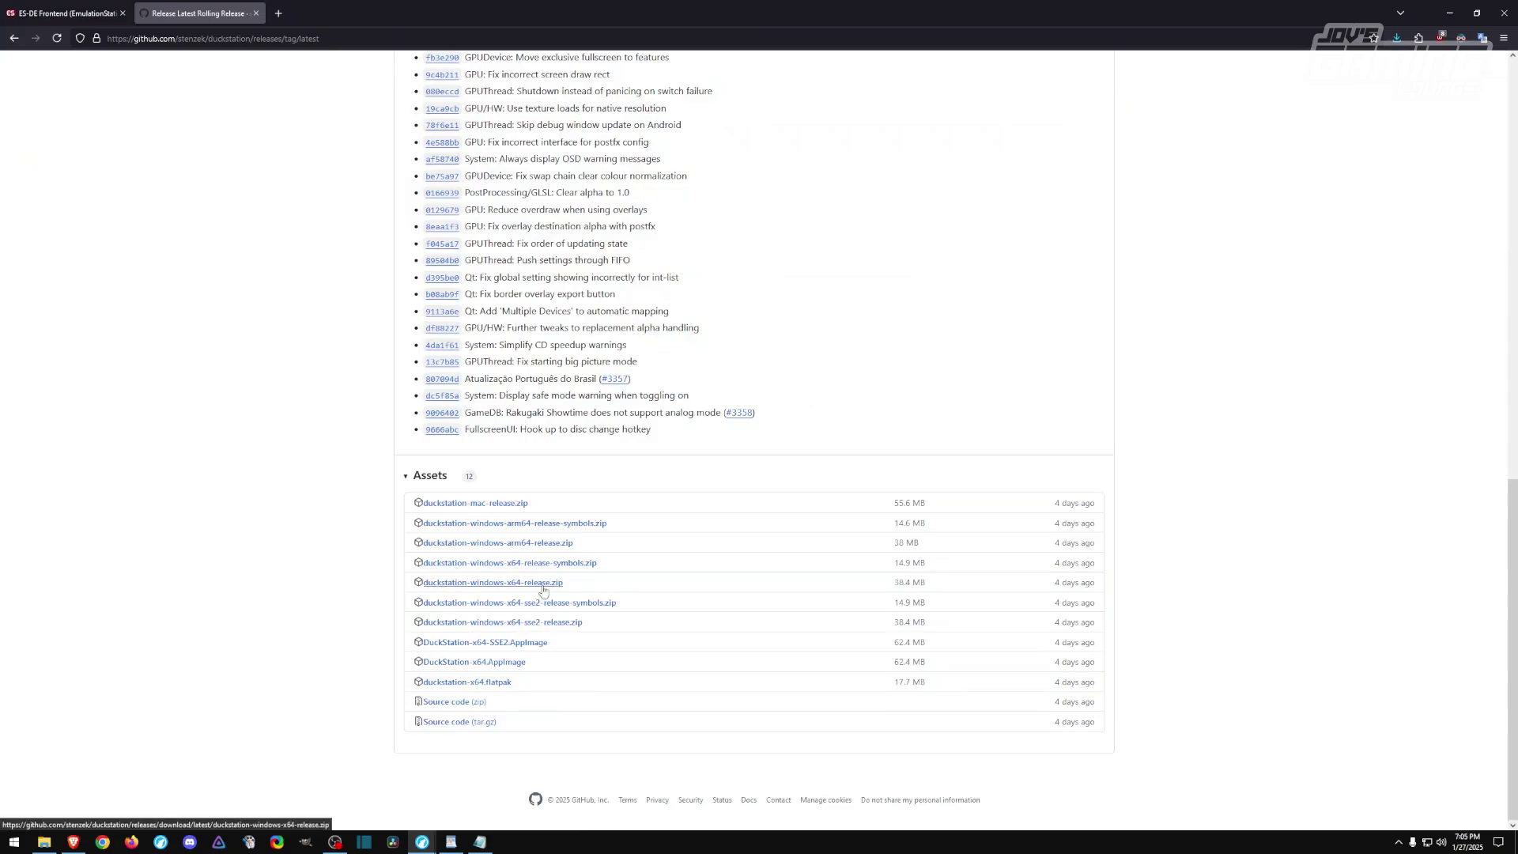
{"action": "left_click", "coordinate": [543, 585]}
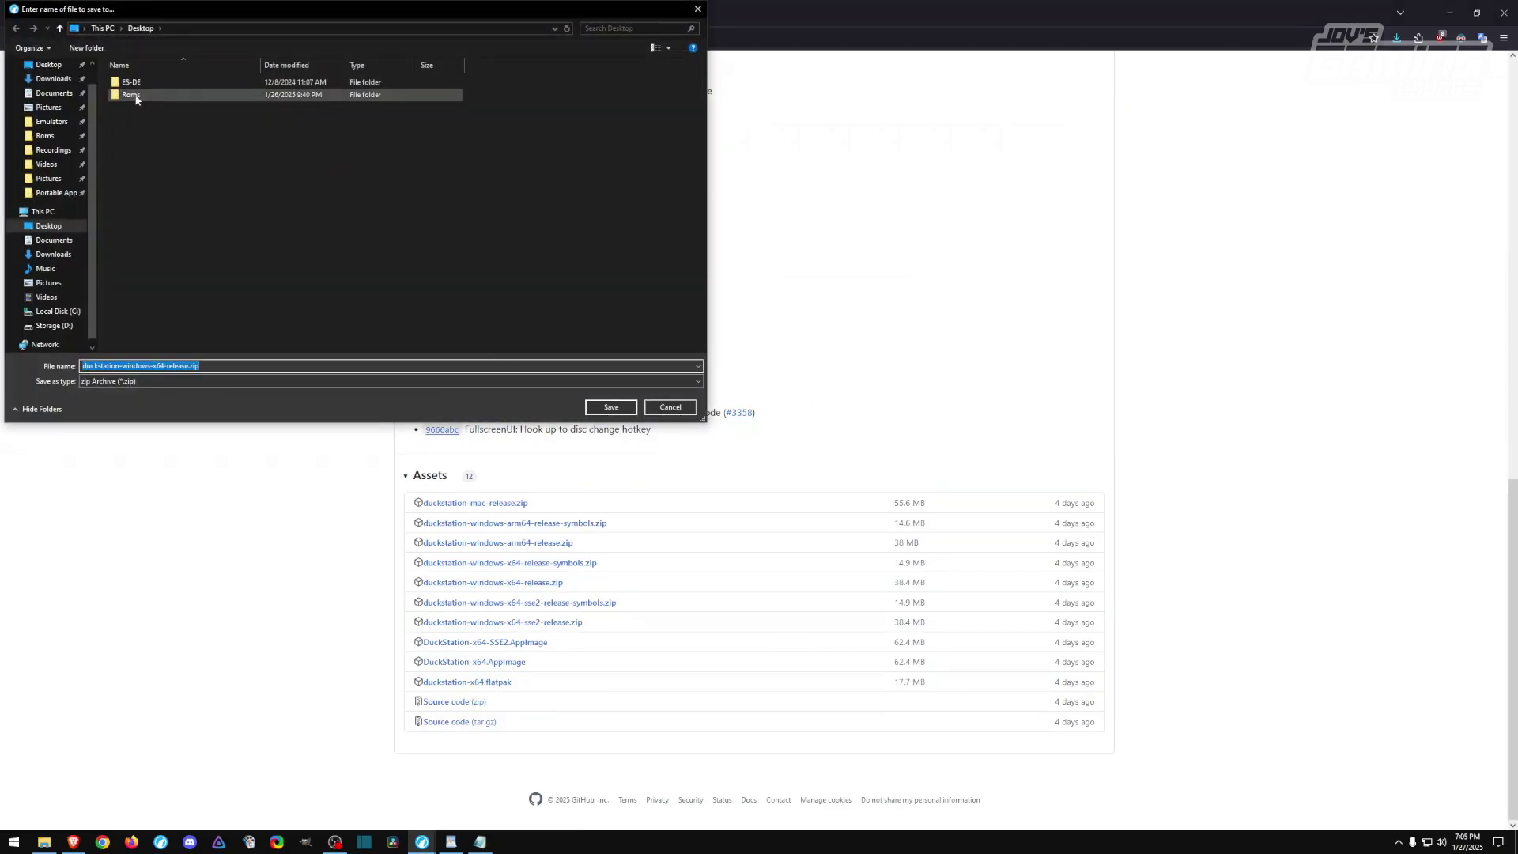
{"action": "double_click", "coordinate": [131, 82]}
{"action": "double_click", "coordinate": [136, 94]}
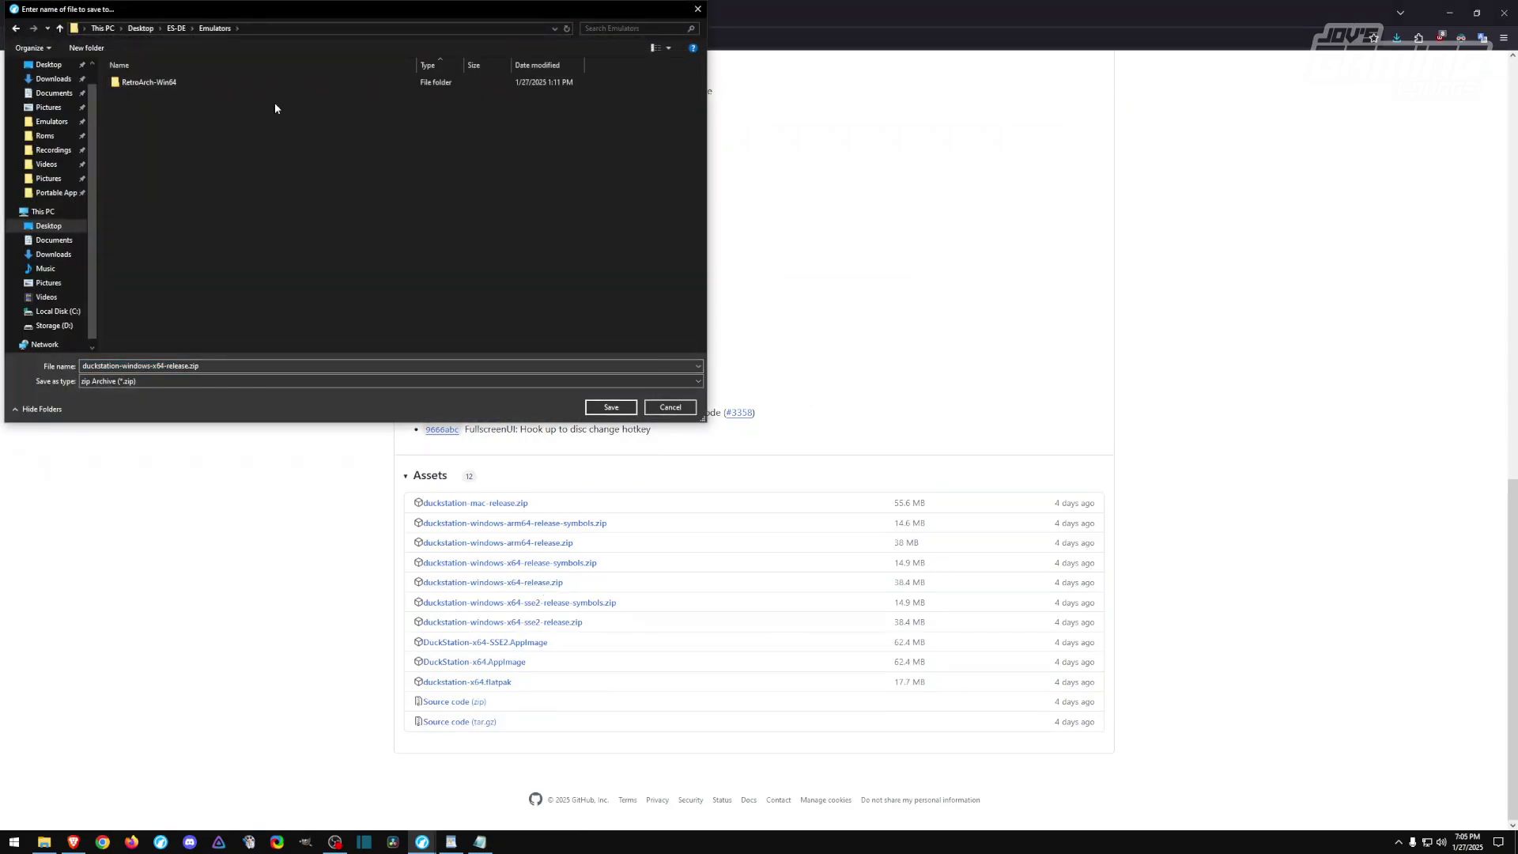
{"action": "left_click", "coordinate": [601, 410]}
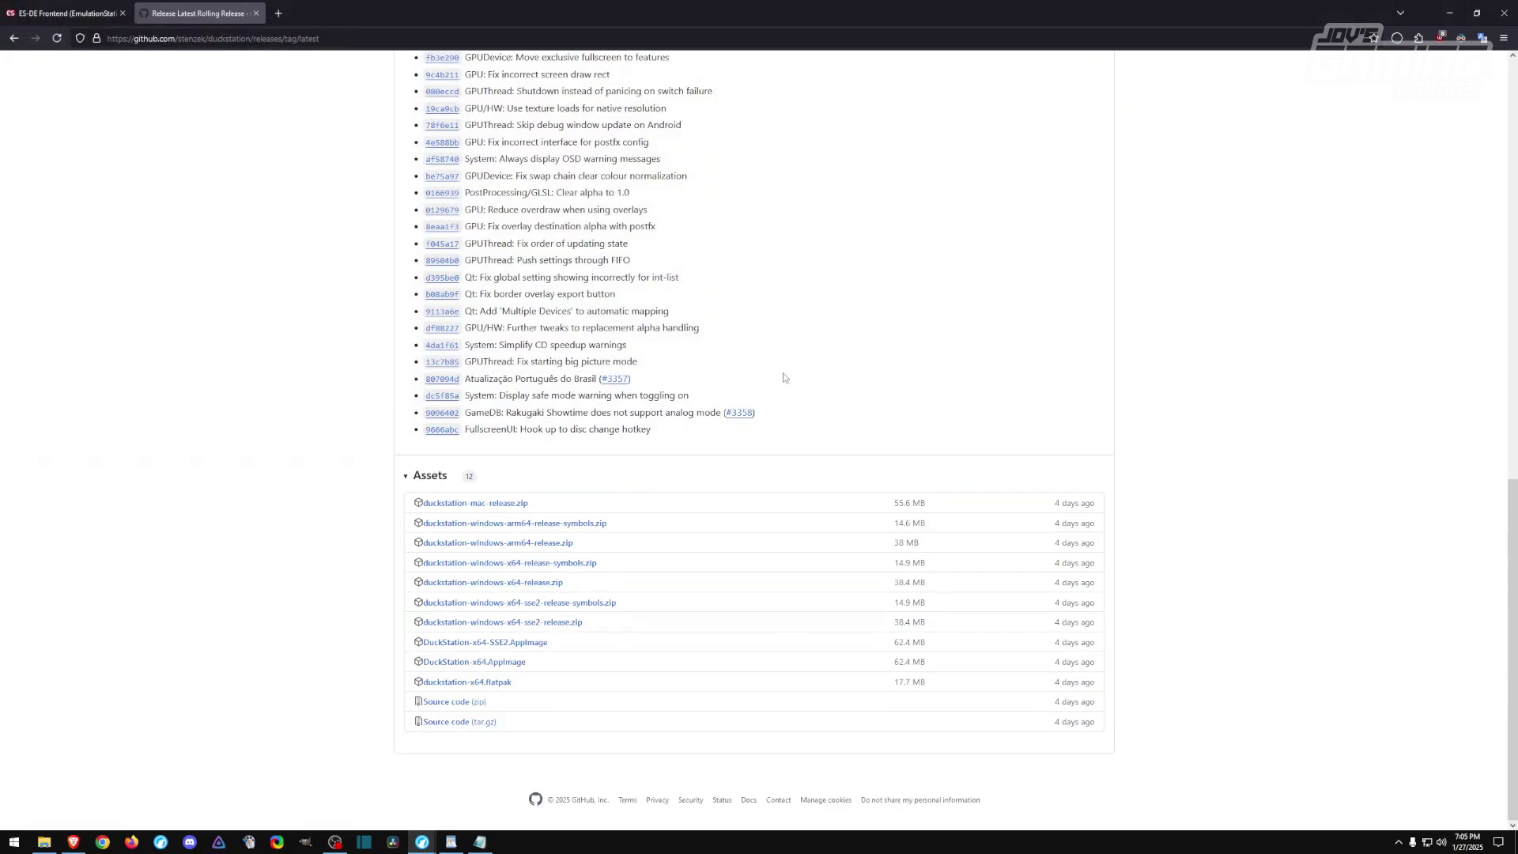
{"action": "left_click", "coordinate": [1449, 13]}
Extract duckstation-windows-x64-release.zip into its own folder with 7-Zip and delete the archive.
{"action": "left_click", "coordinate": [861, 195]}
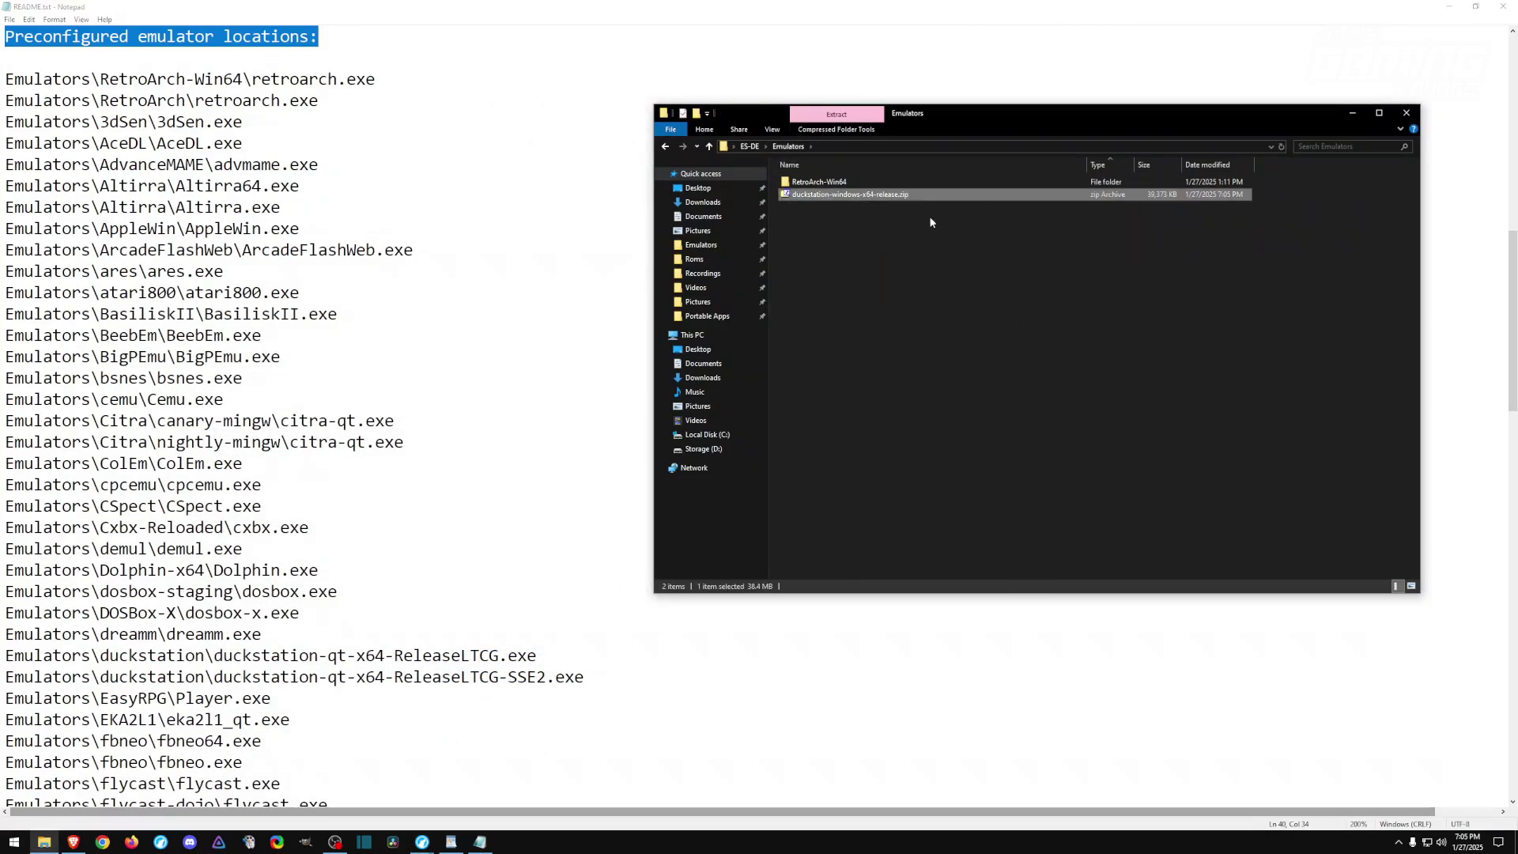
{"action": "right_click", "coordinate": [852, 195]}
{"action": "mouse_move", "coordinate": [955, 241]}
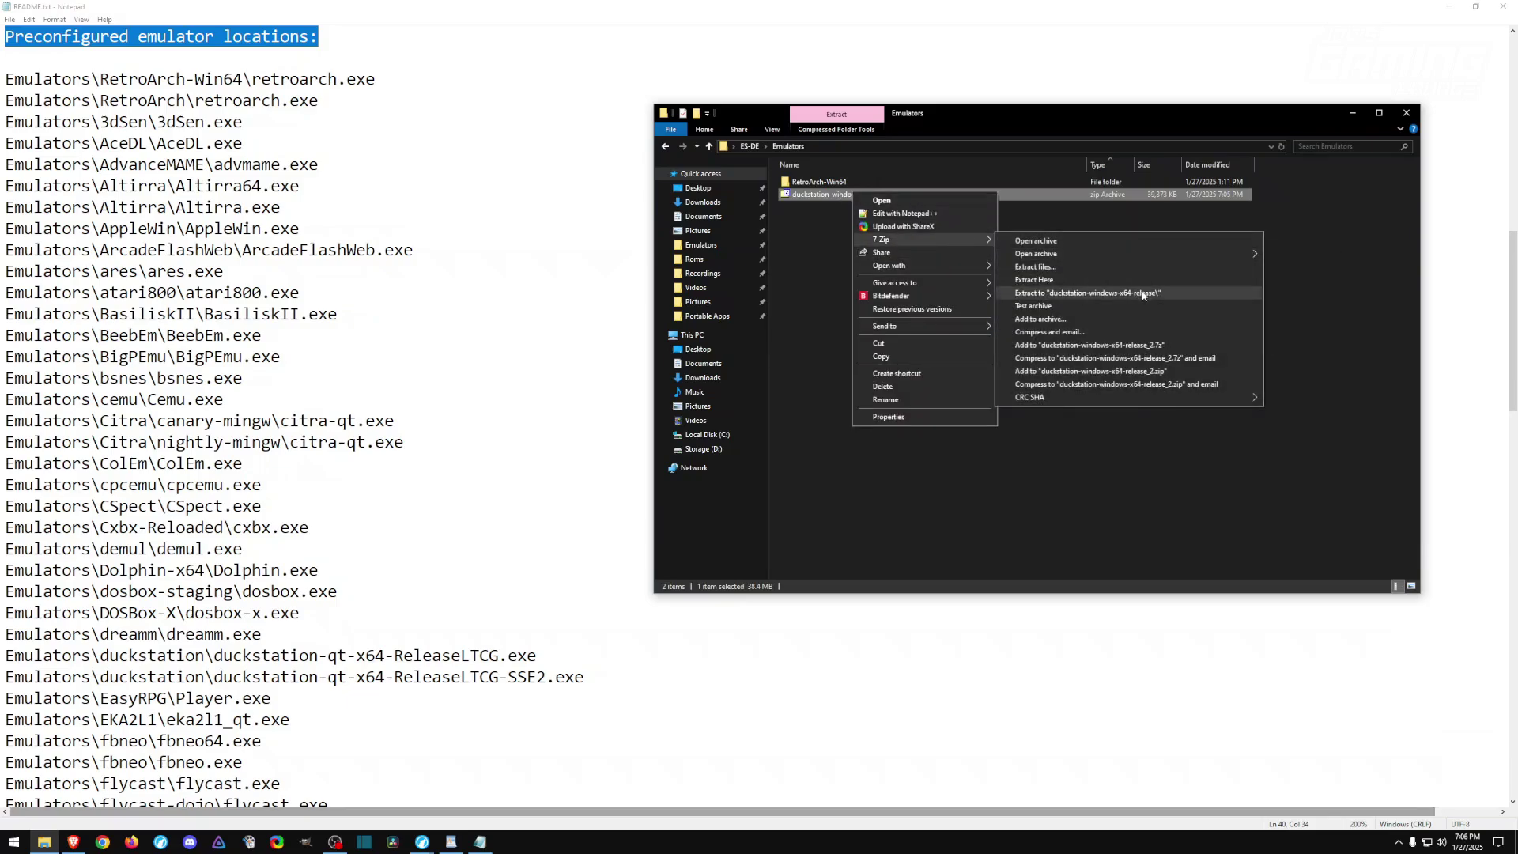
{"action": "left_click", "coordinate": [1051, 293]}
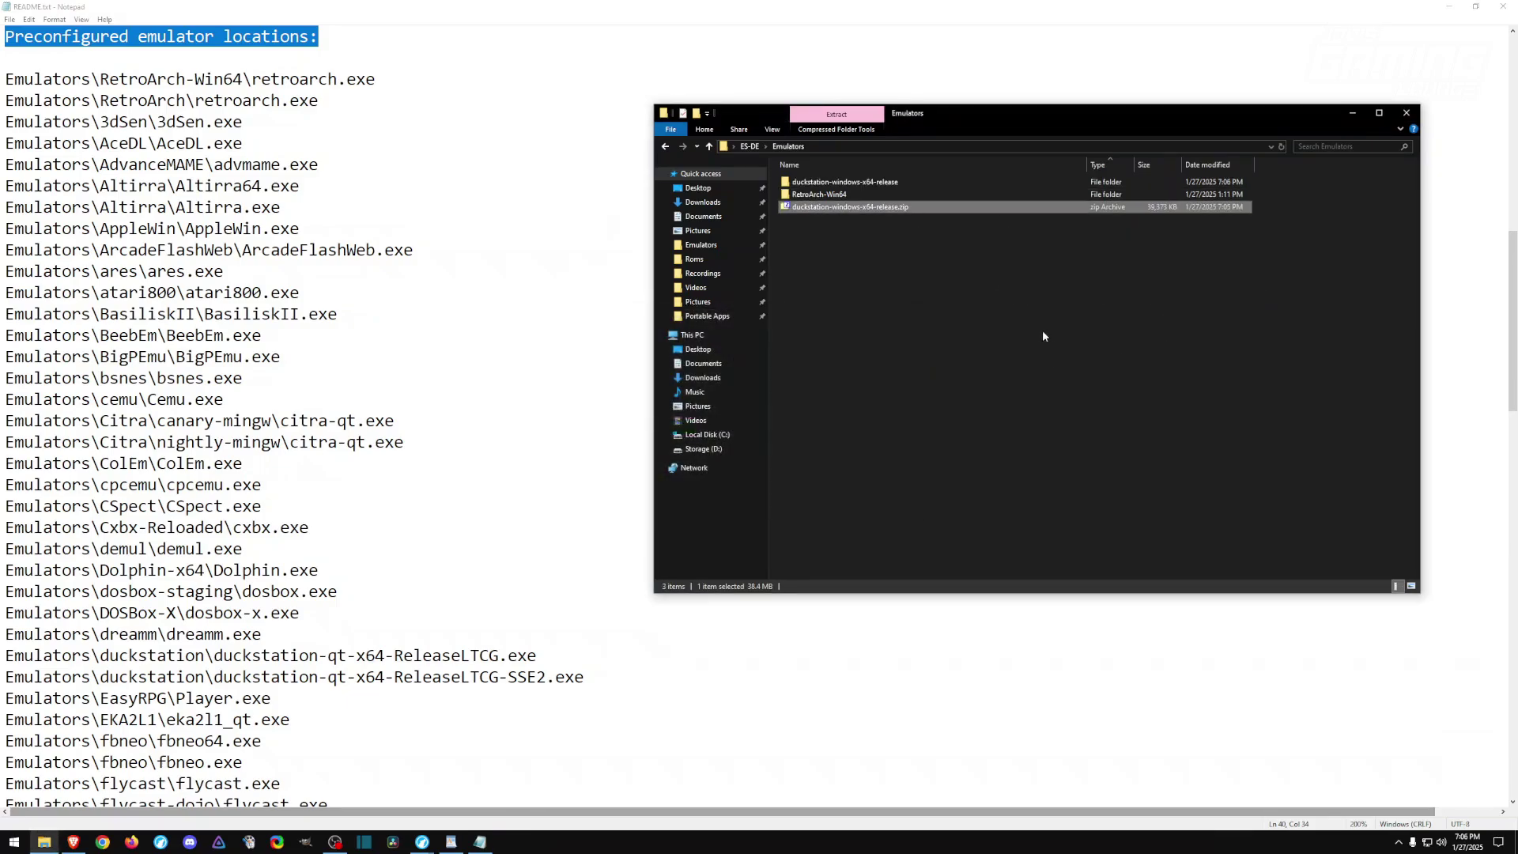
{"action": "right_click", "coordinate": [866, 215]}
{"action": "left_click", "coordinate": [941, 395]}
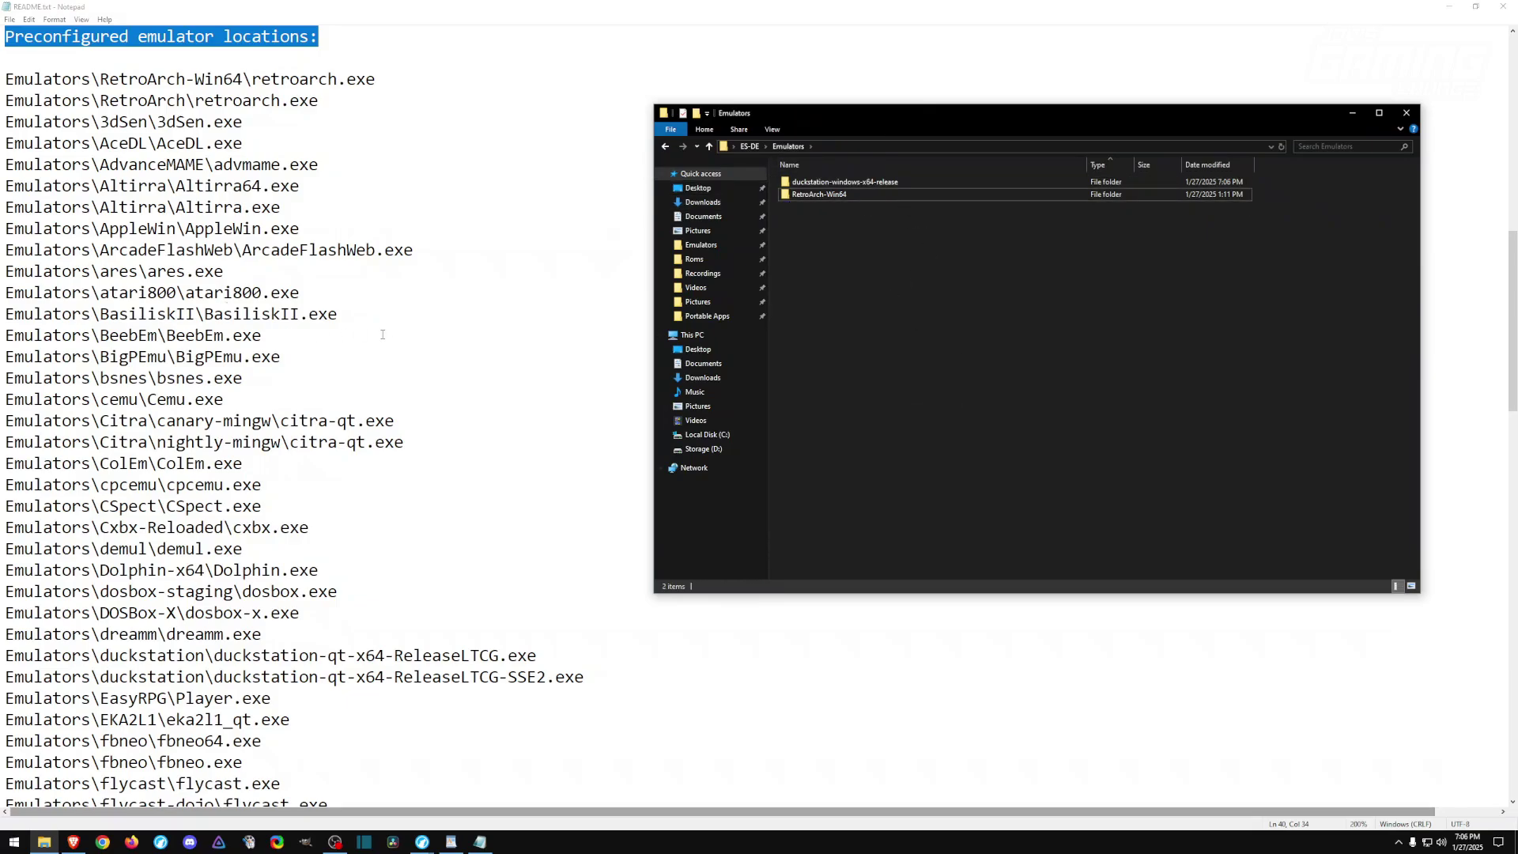
Find the DuckStation entries in the README and highlight the required executable name duckstation-qt-x64-ReleaseLTCG.exe.
{"action": "scroll", "coordinate": [335, 380], "scroll_direction": "down", "scroll_amount": 4}
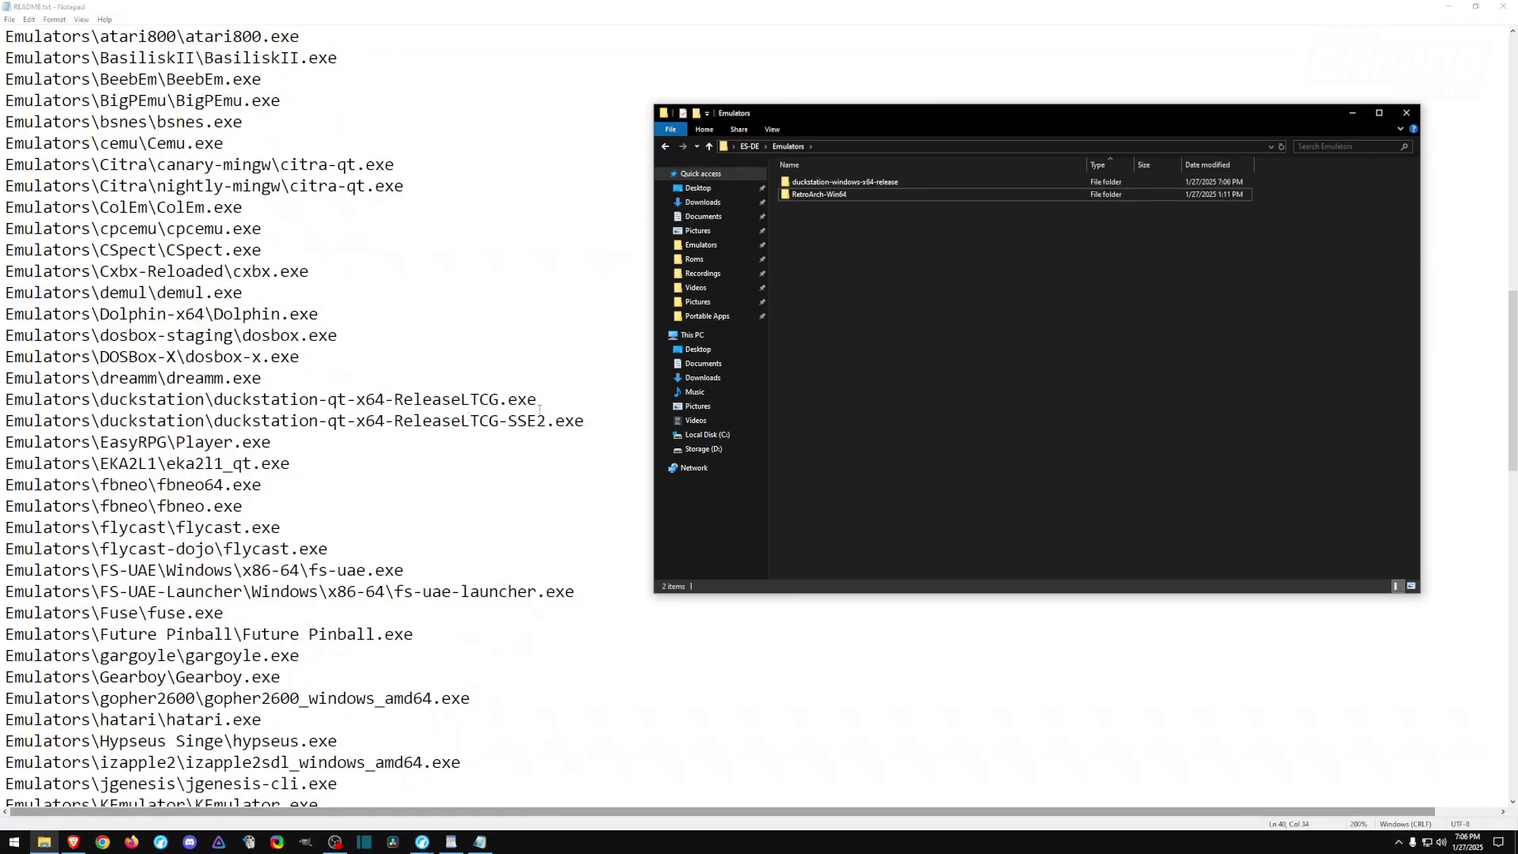
{"action": "left_click_drag", "start_coordinate": [5, 399], "coordinate": [607, 430]}
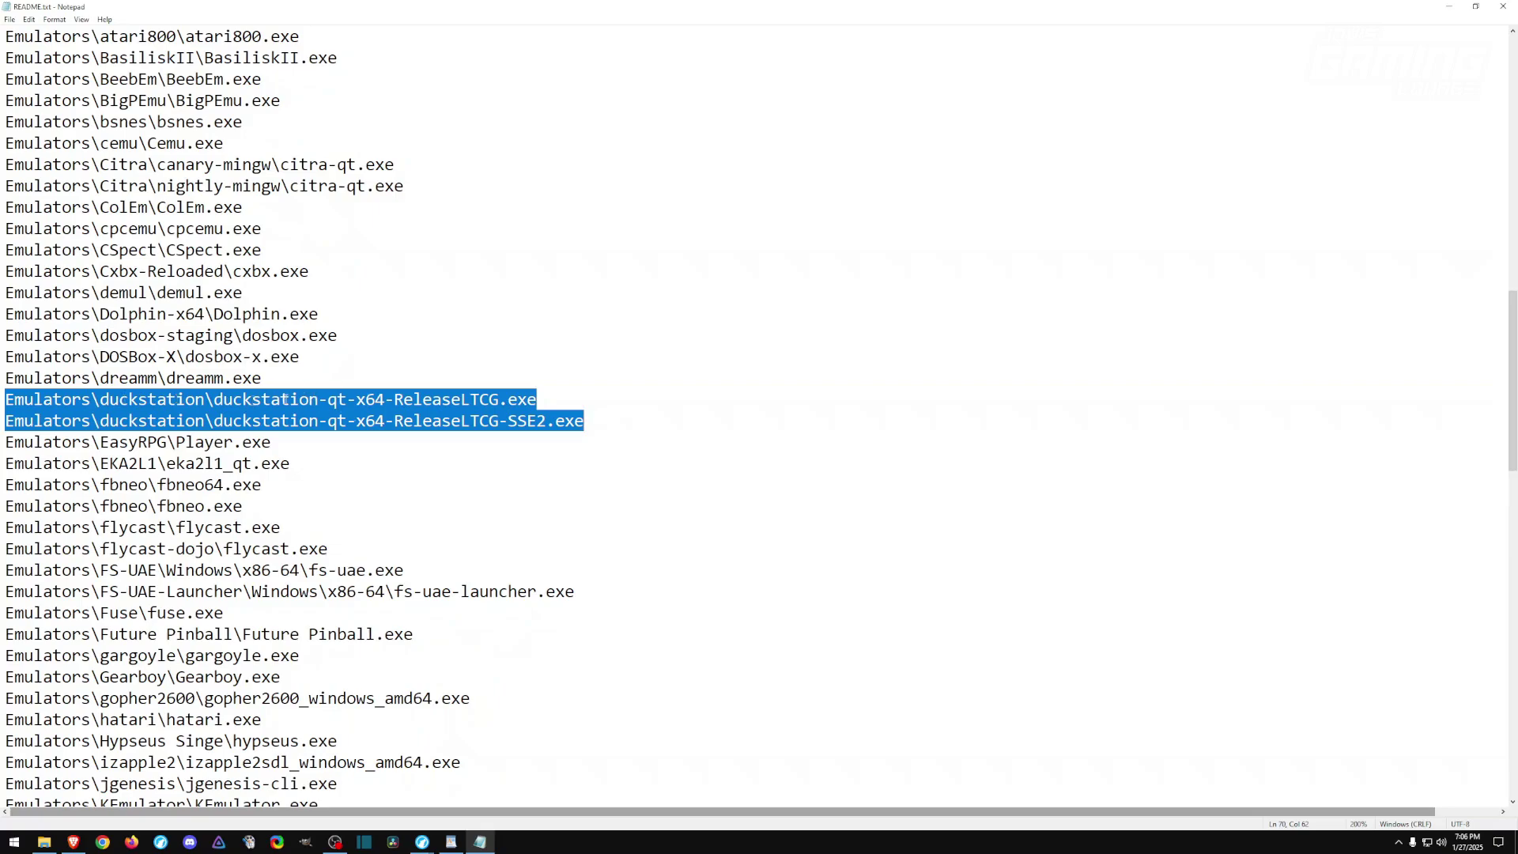
{"action": "left_click_drag", "start_coordinate": [223, 399], "coordinate": [535, 401]}
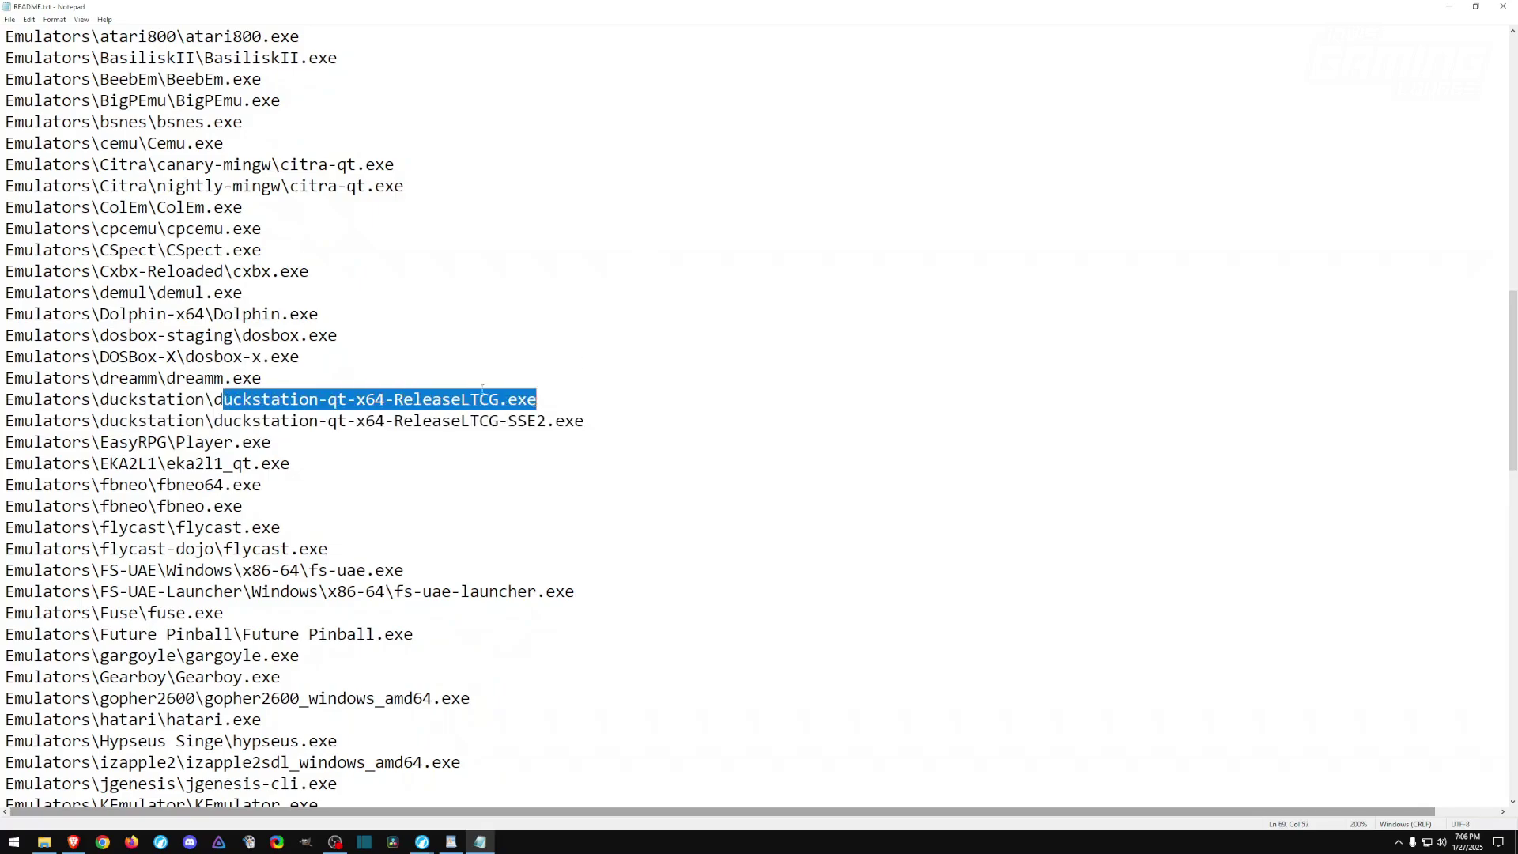
Rename the extracted DuckStation folder as duckstation and open it to check the executable name.
{"action": "left_click", "coordinate": [45, 842]}
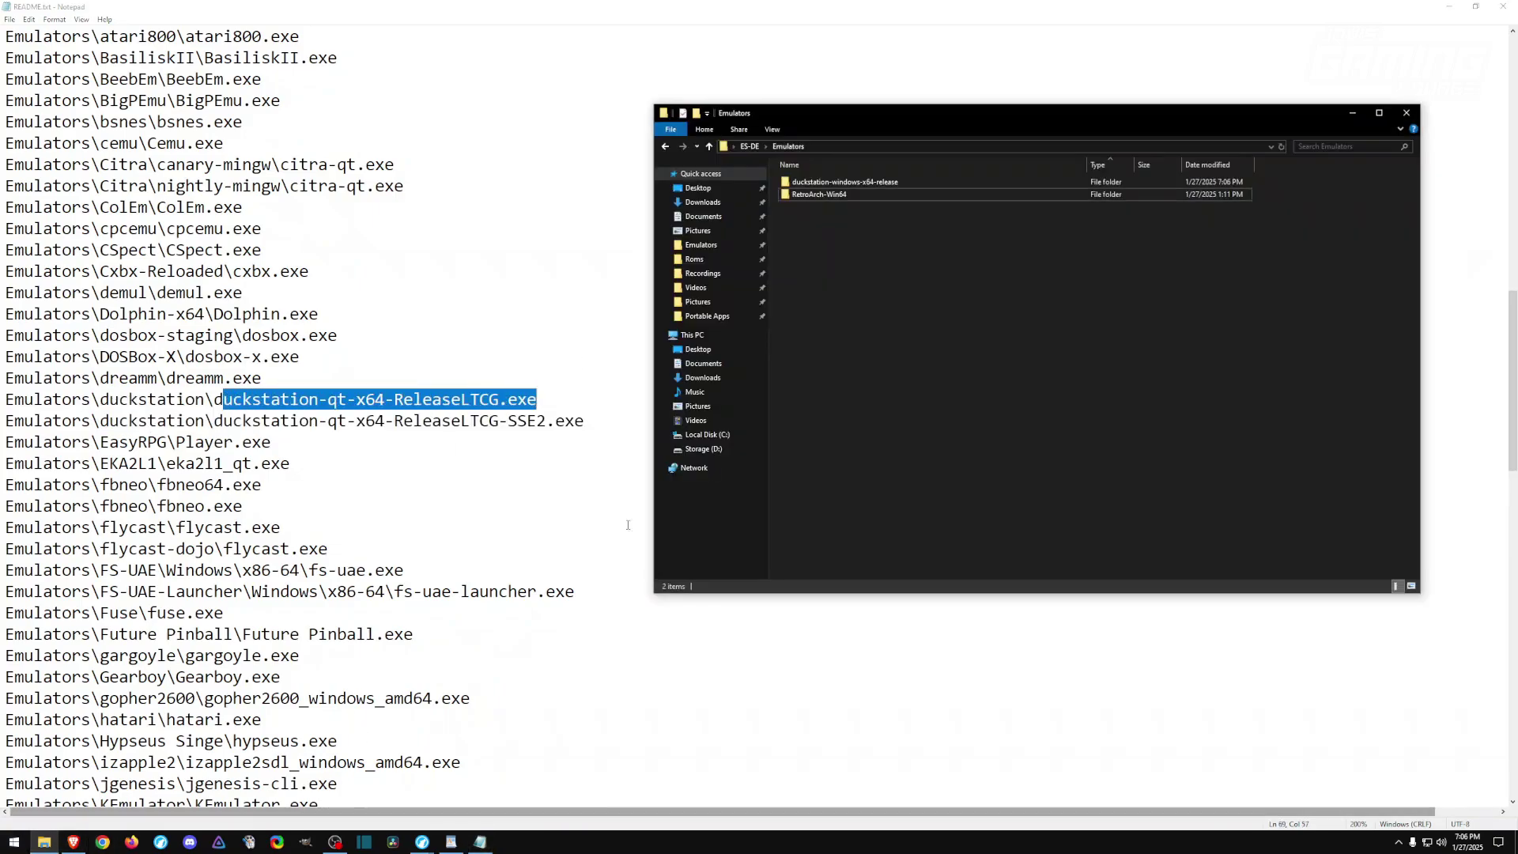
{"action": "left_click", "coordinate": [826, 187]}
{"action": "left_click", "coordinate": [838, 185]}
{"action": "type", "text": "duckstation"}
{"action": "left_click", "coordinate": [903, 246]}
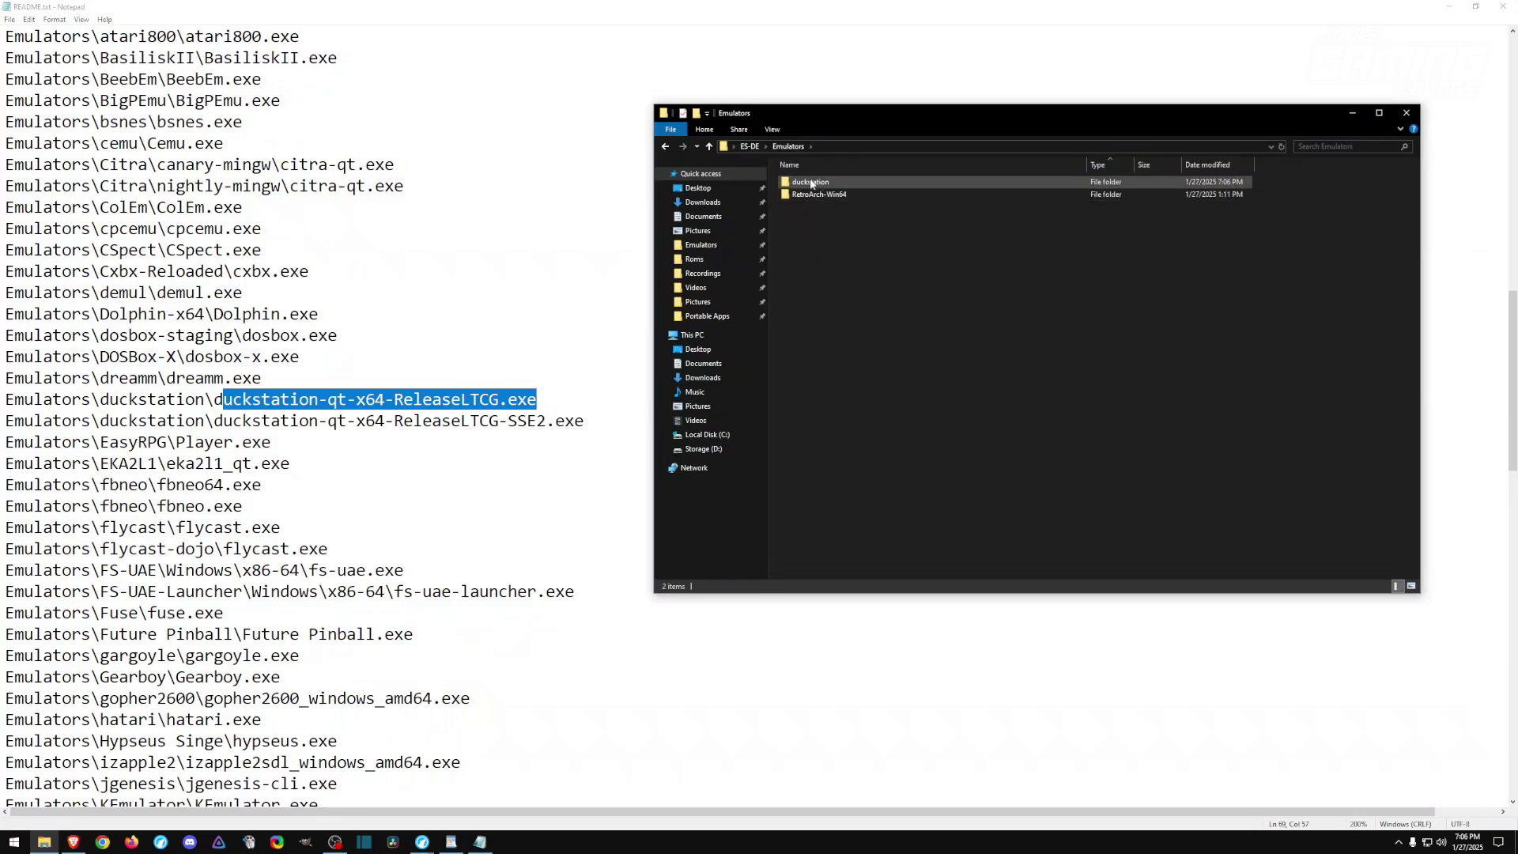
{"action": "double_click", "coordinate": [815, 182]}
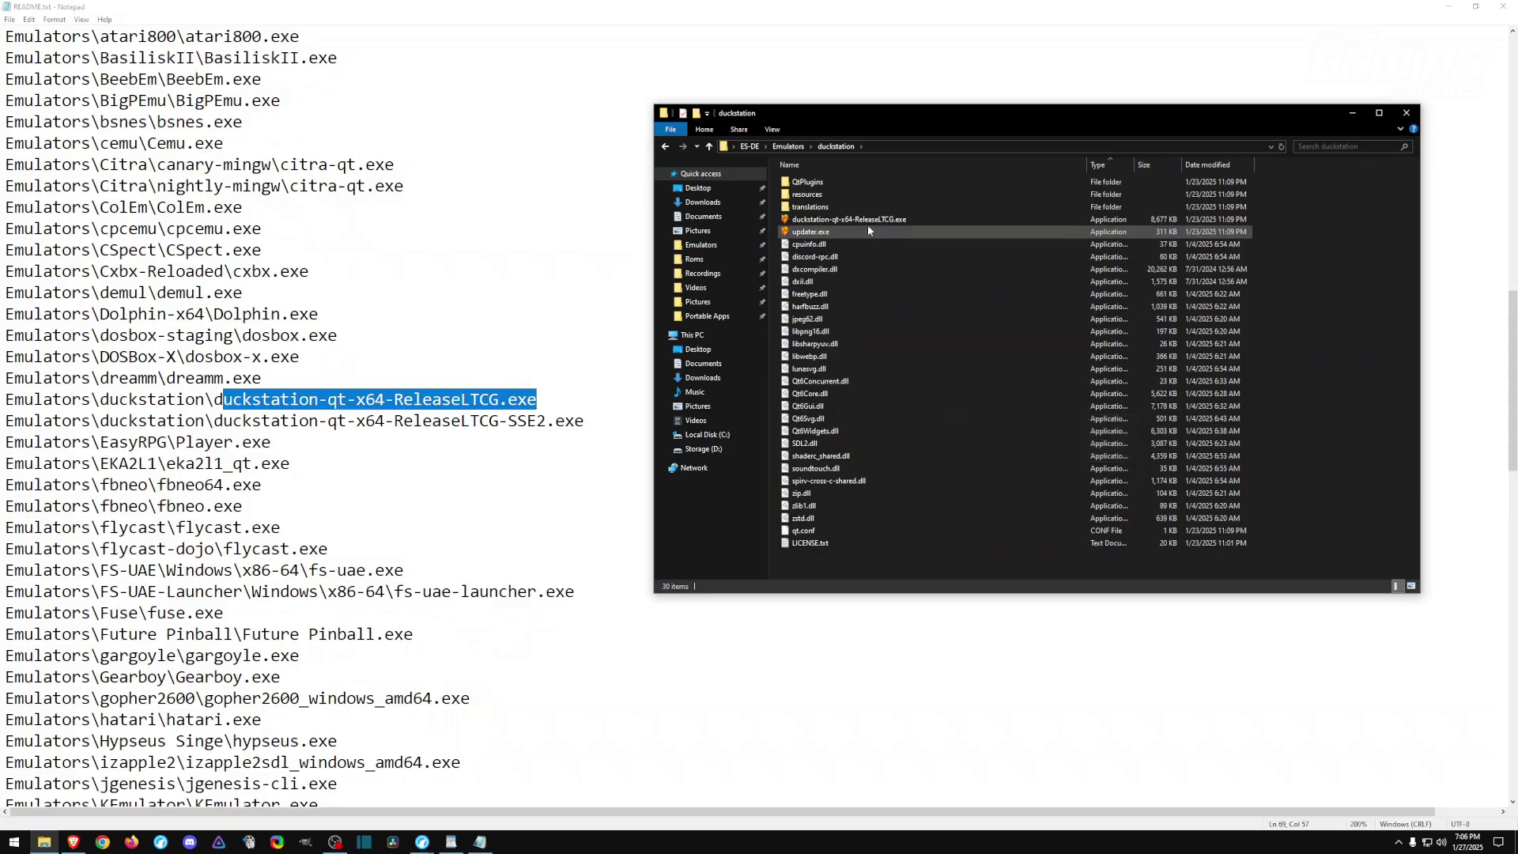
Open systeminfo.txt from the ES-DE\ROMs\psx folder and highlight the DuckStation entry among the alternative launch commands.
{"action": "left_click", "coordinate": [921, 223]}
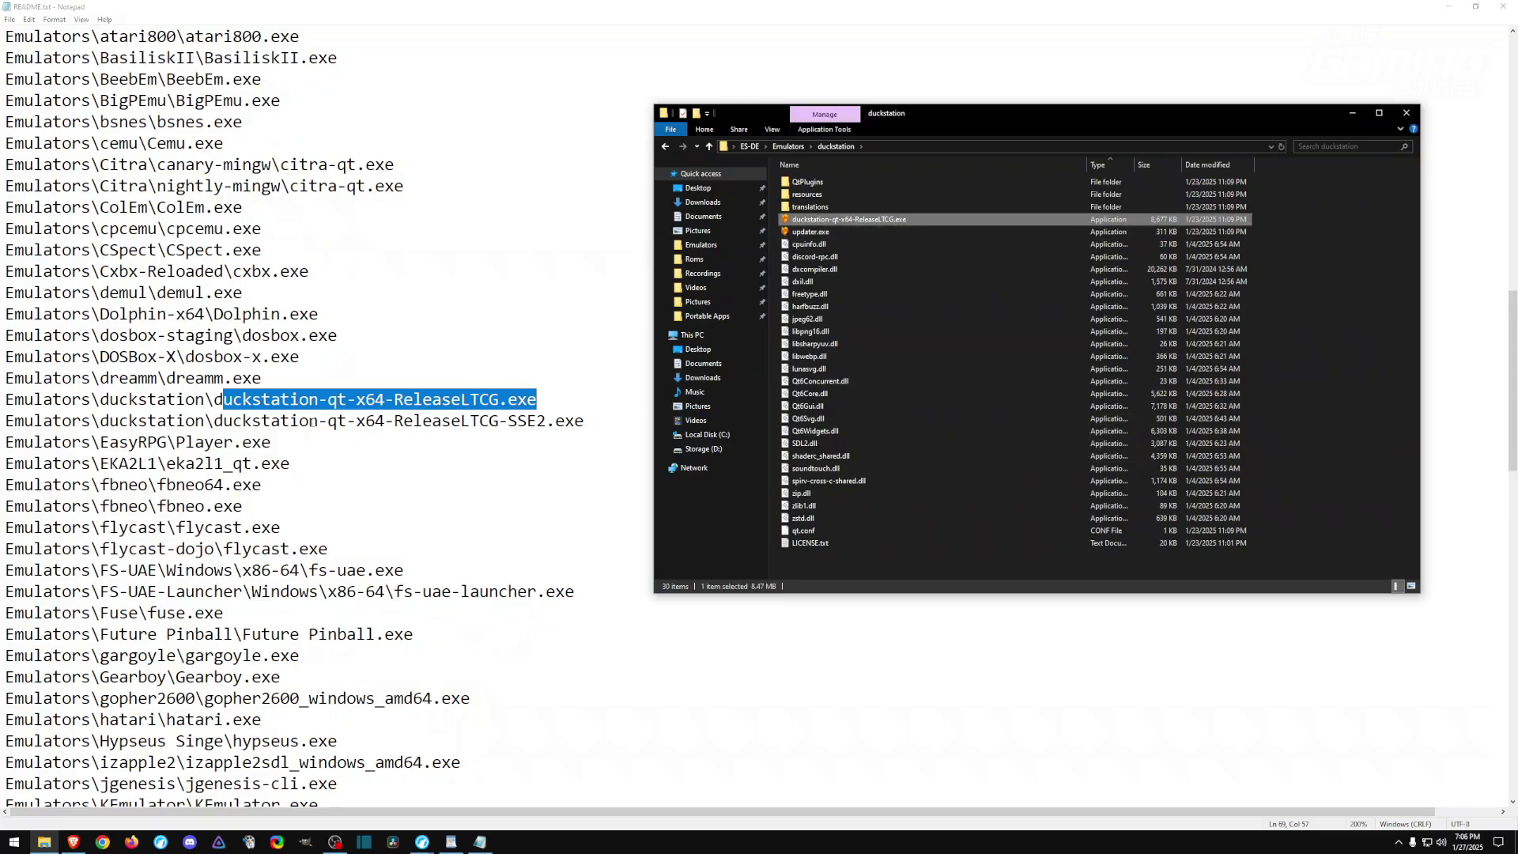
{"action": "left_click", "coordinate": [709, 146]}
{"action": "left_click", "coordinate": [709, 147]}
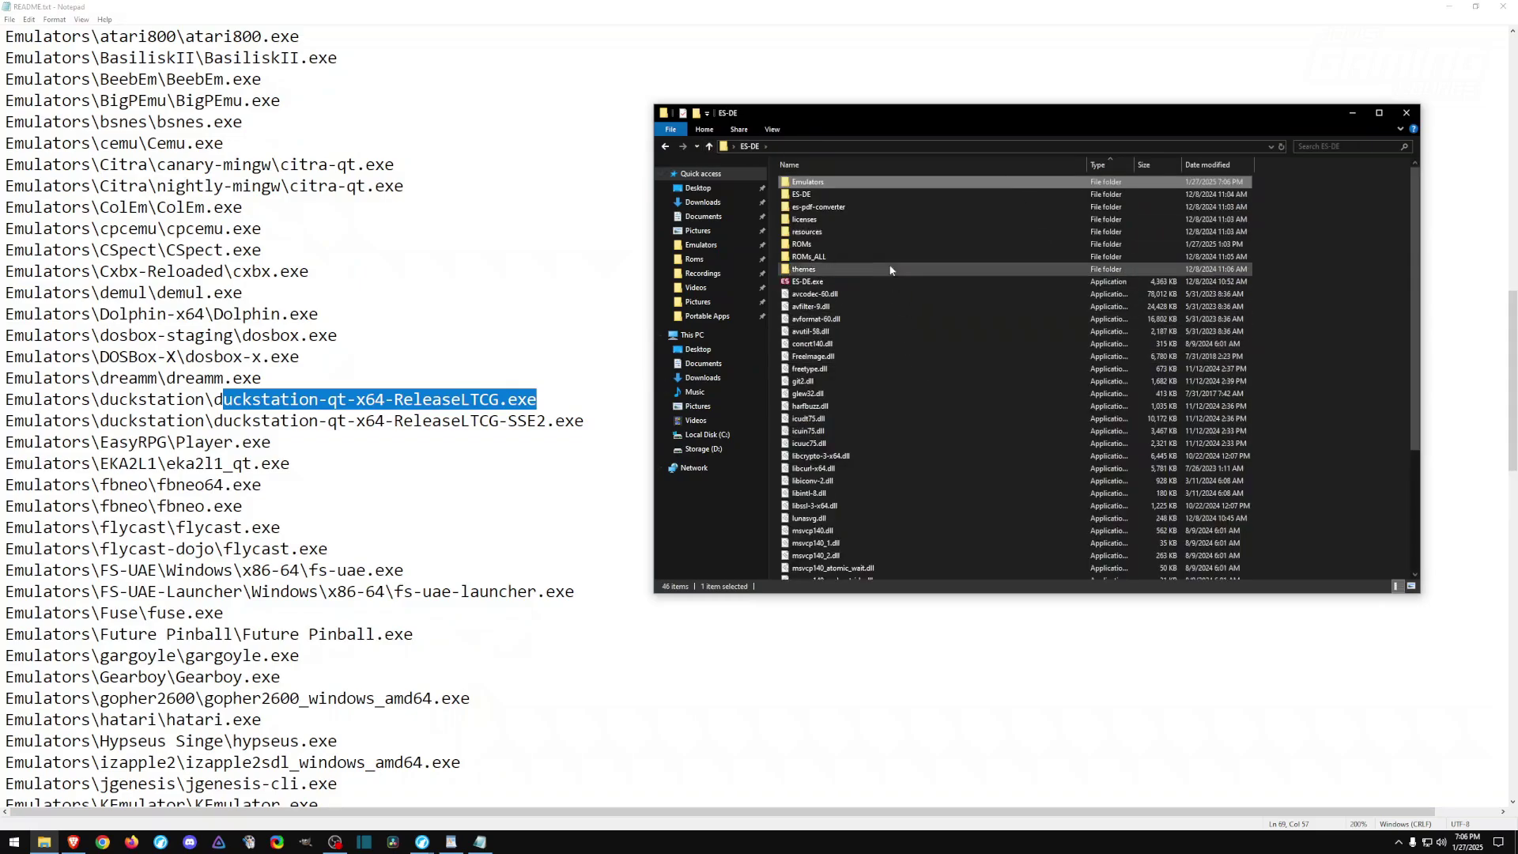
{"action": "double_click", "coordinate": [814, 246]}
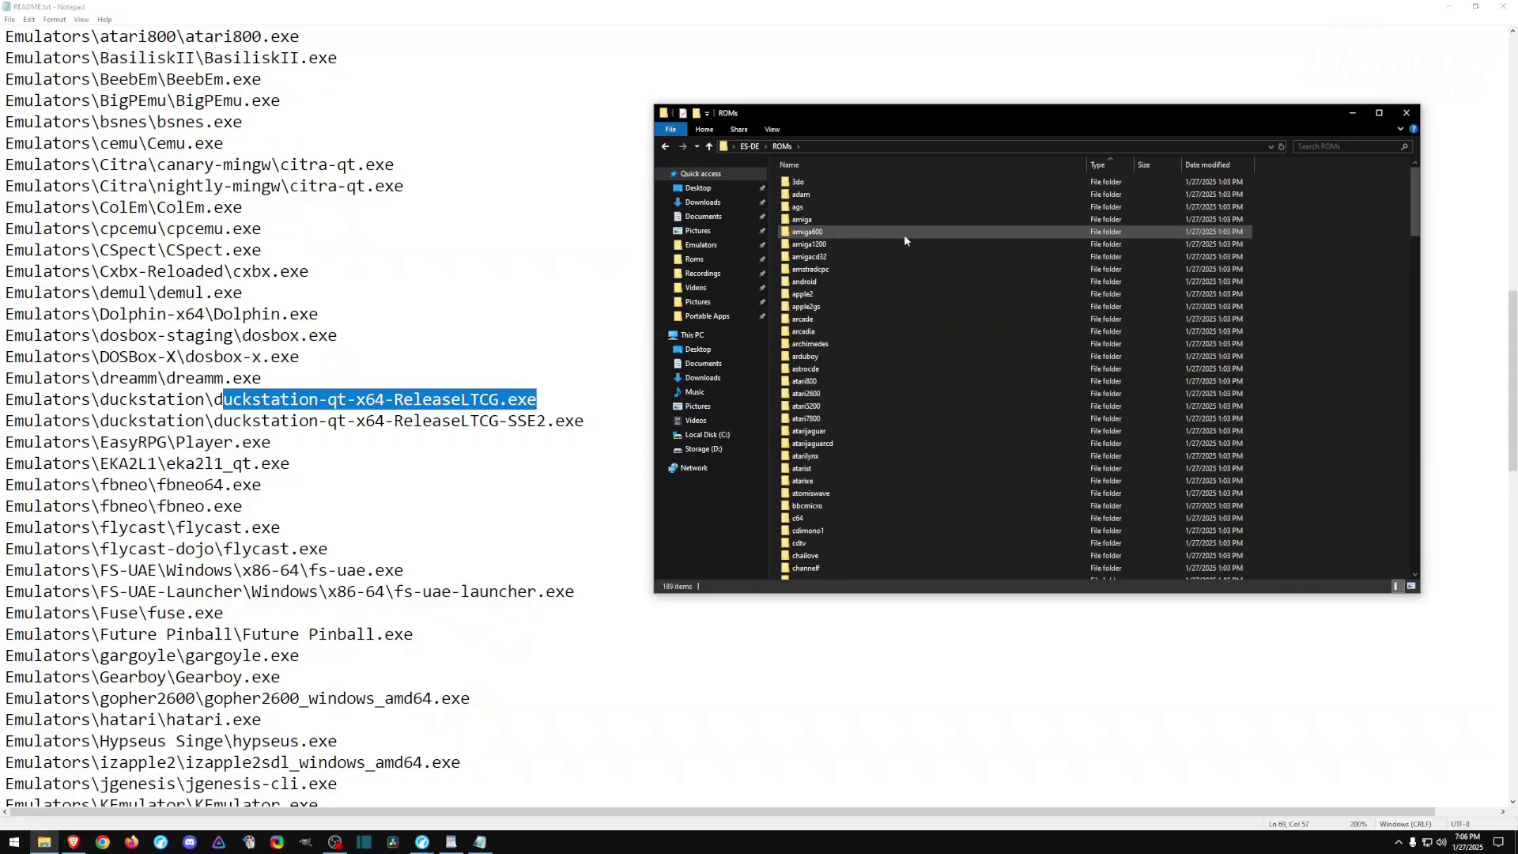
{"action": "scroll", "coordinate": [907, 235], "scroll_direction": "down", "scroll_amount": 20}
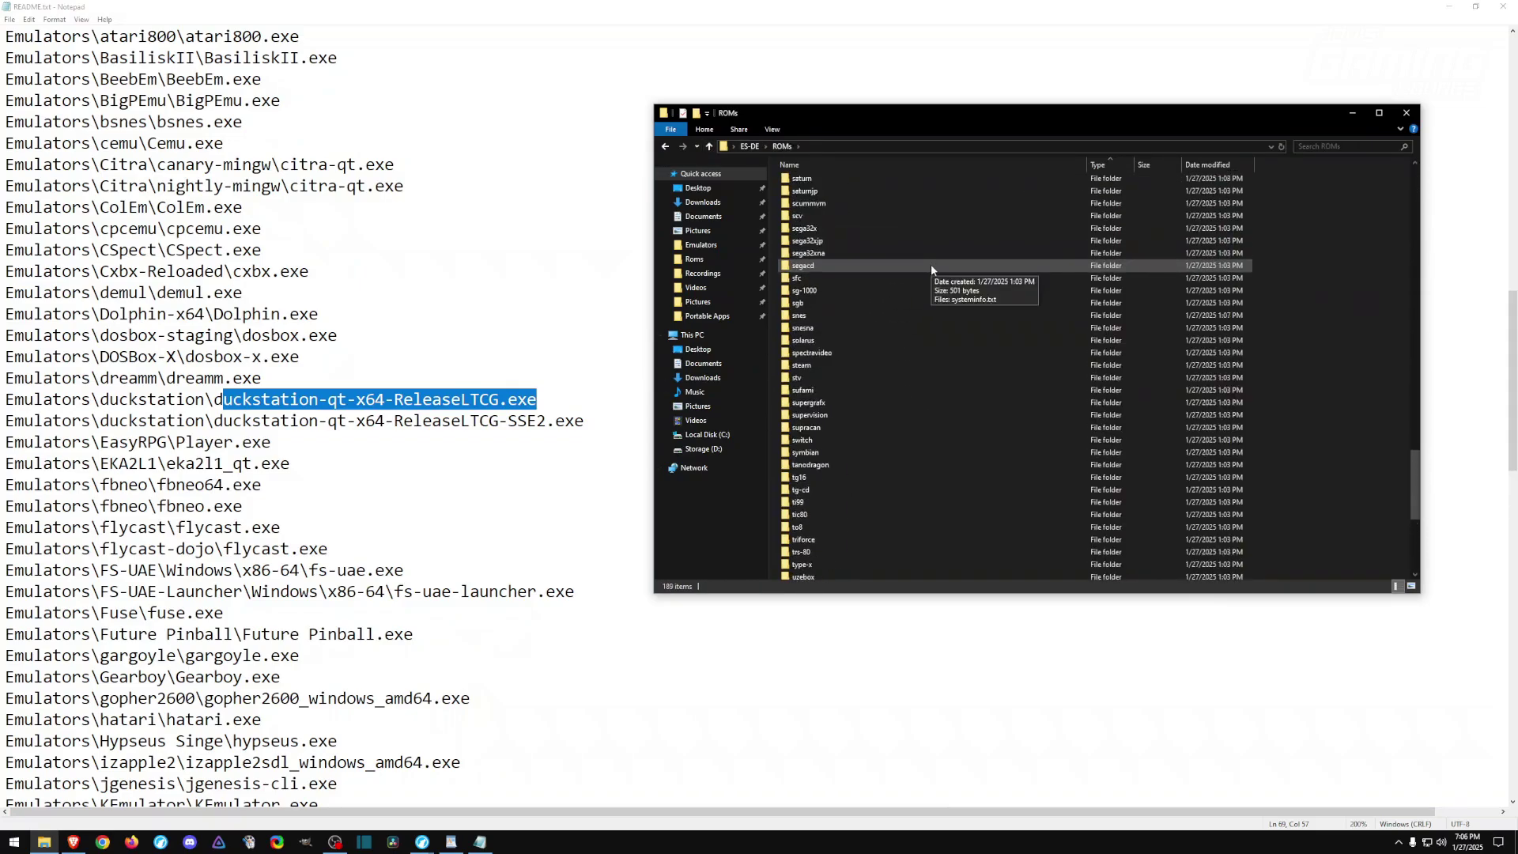
{"action": "scroll", "coordinate": [931, 264], "scroll_direction": "up", "scroll_amount": 9}
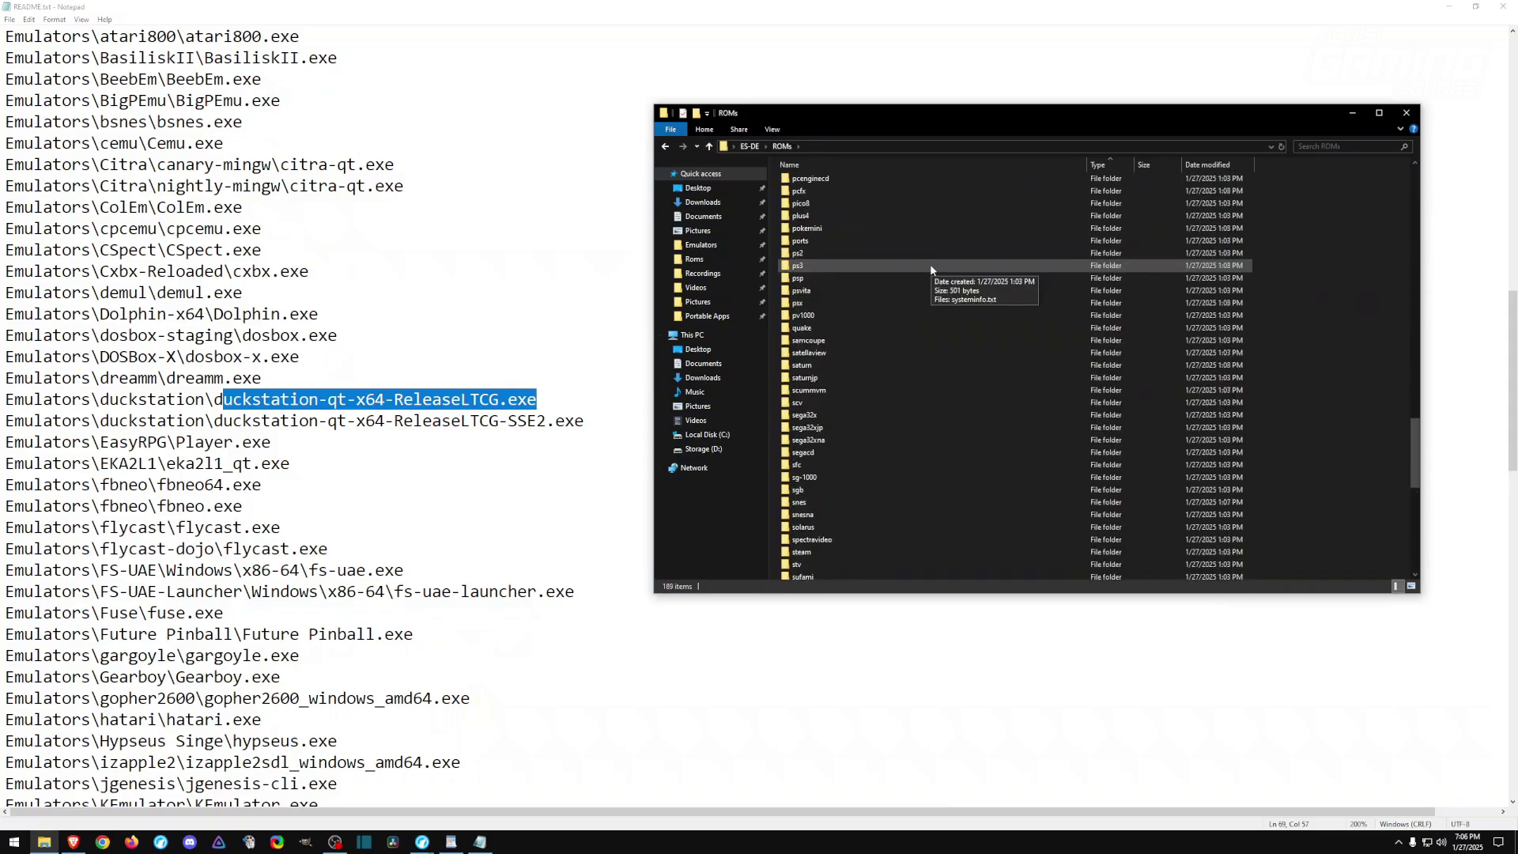
{"action": "double_click", "coordinate": [808, 302]}
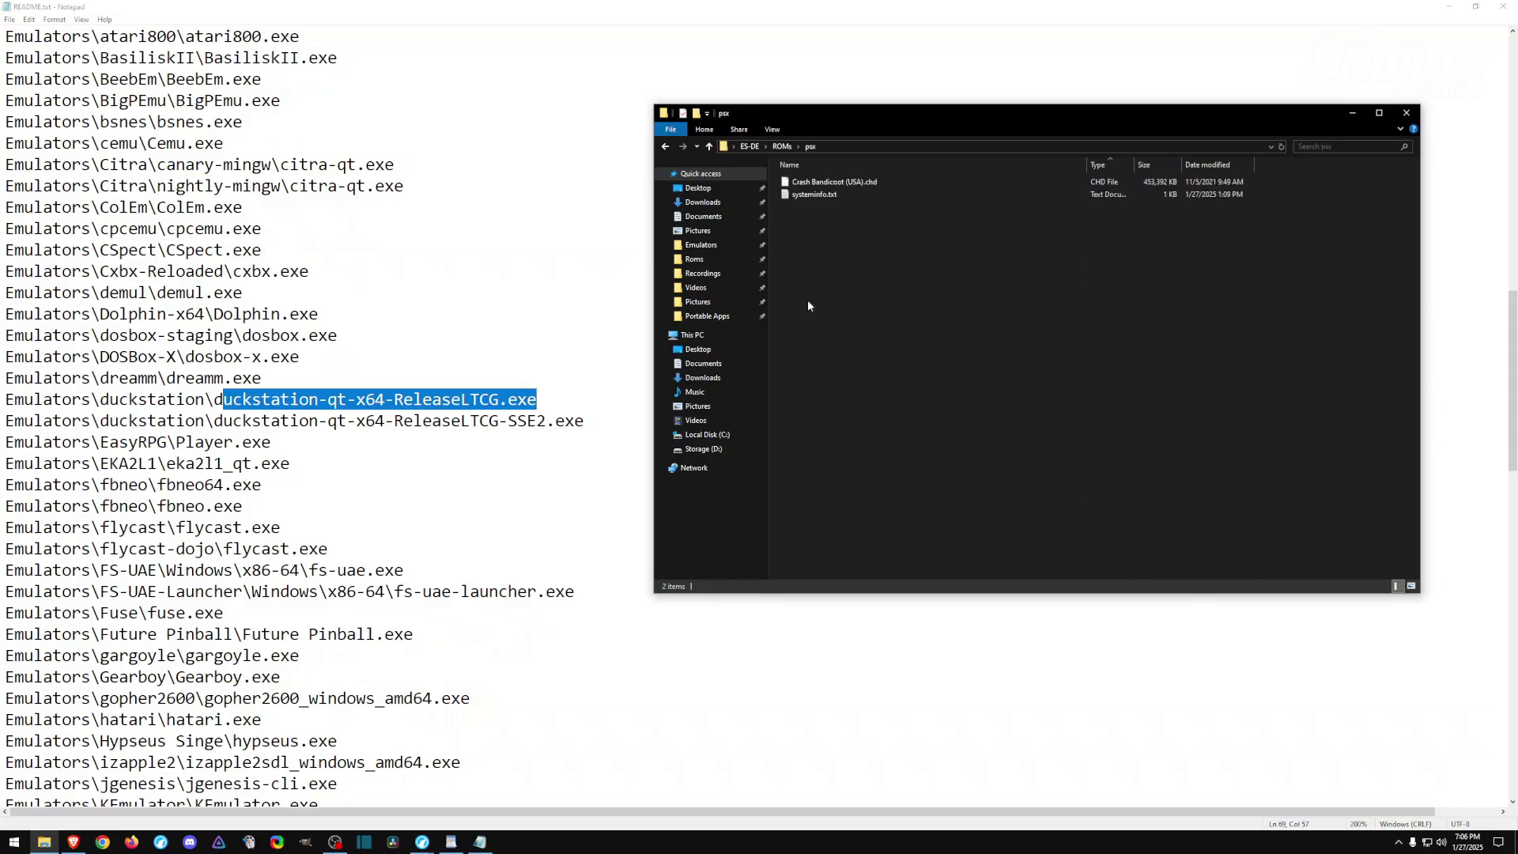
{"action": "double_click", "coordinate": [801, 196]}
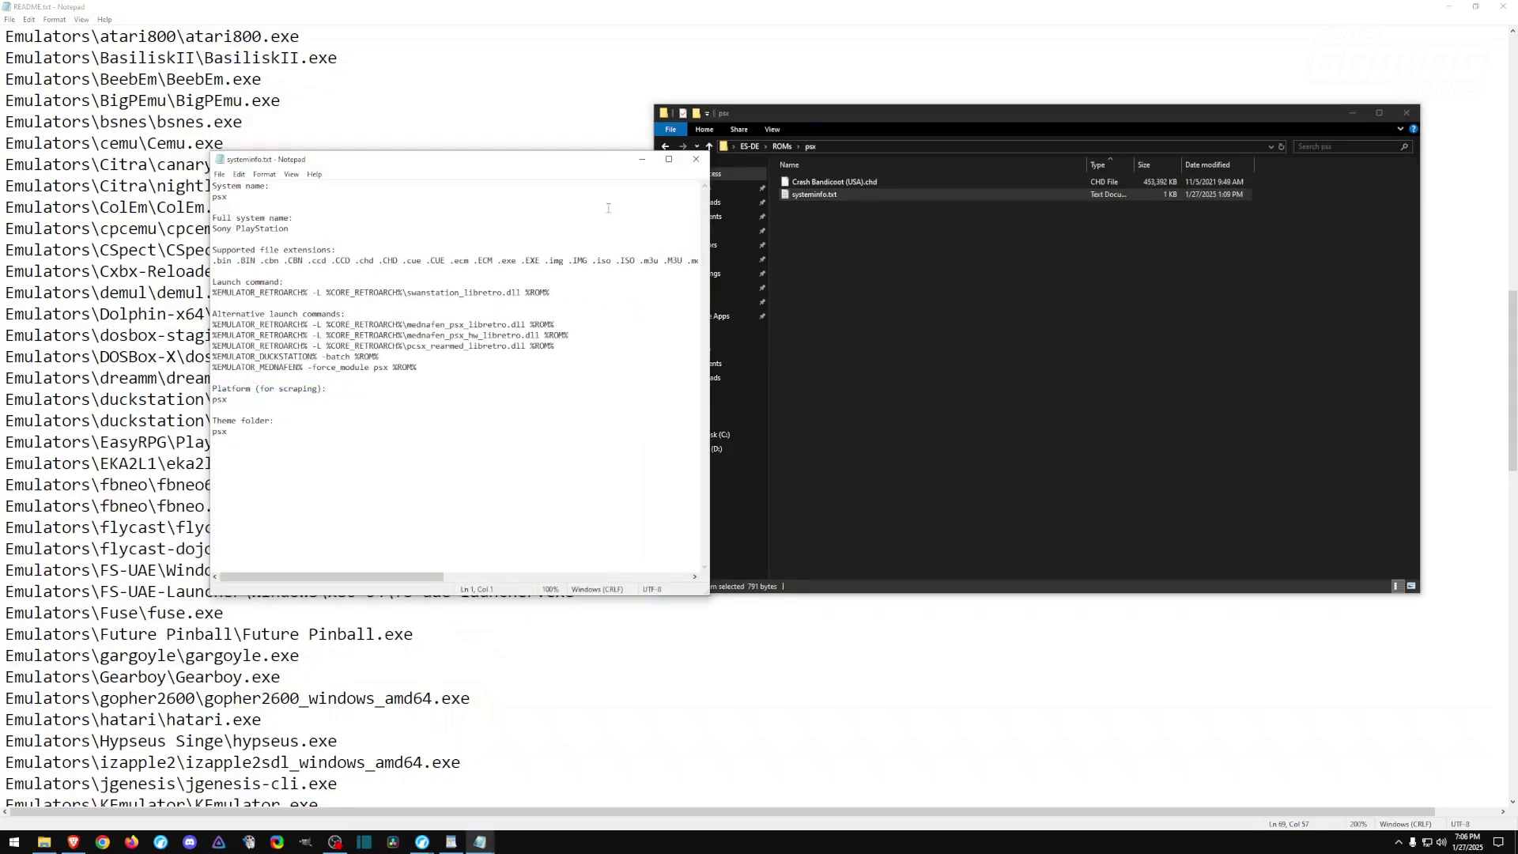
{"action": "left_click_drag", "start_coordinate": [390, 356], "coordinate": [212, 357]}
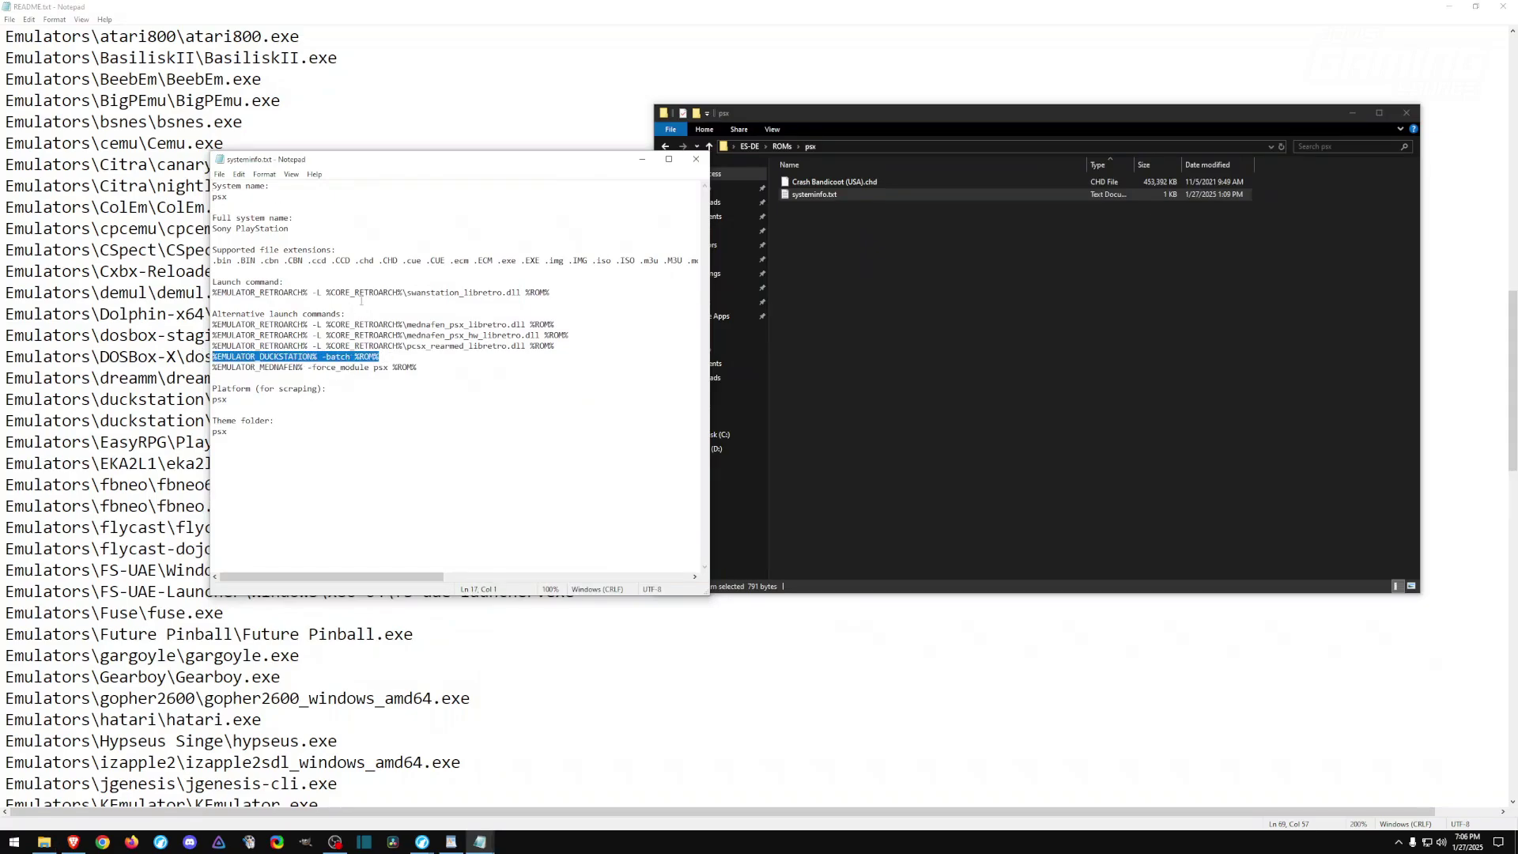
Move the swanstation_libretro.dll line from the launch command section to the first line under alternative launch commands.
{"action": "left_click_drag", "start_coordinate": [551, 292], "coordinate": [212, 293]}
{"action": "key", "text": "ctrl+c"}
{"action": "key", "text": "Delete"}
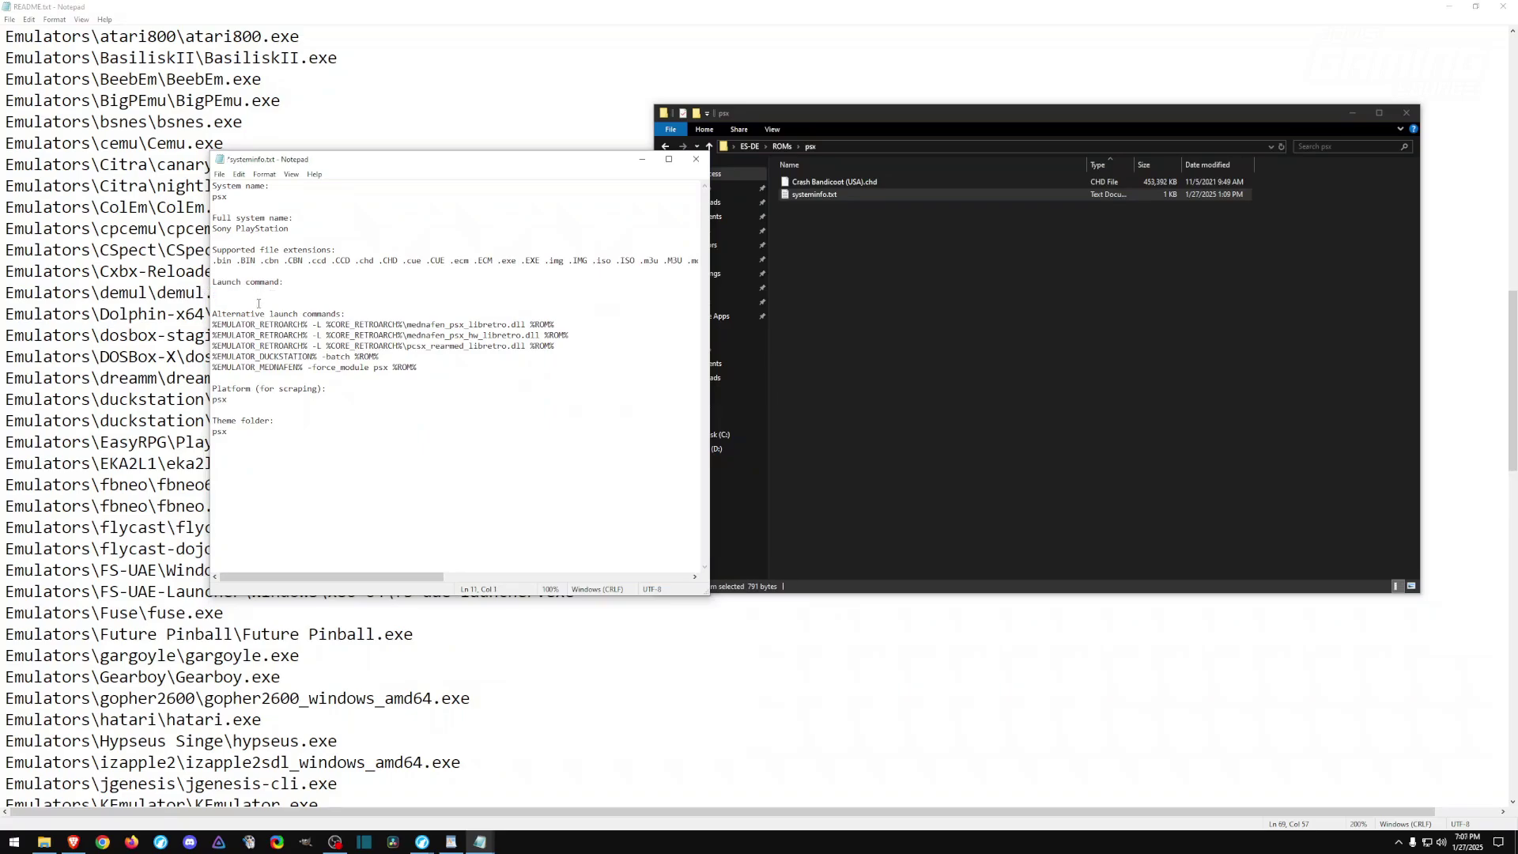
{"action": "key", "text": "Return"}
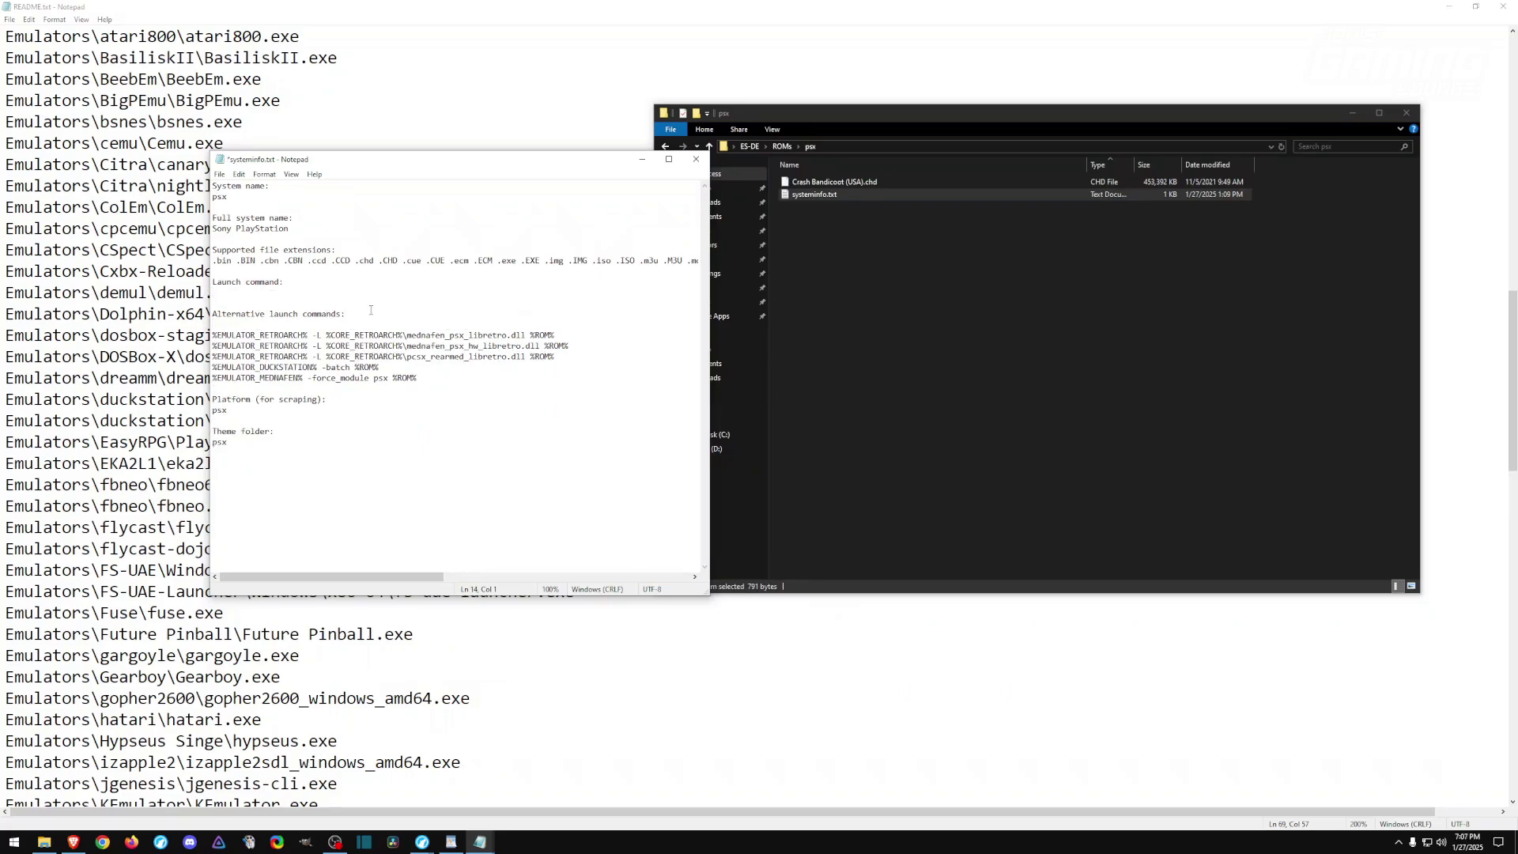
{"action": "key", "text": "ctrl+v"}
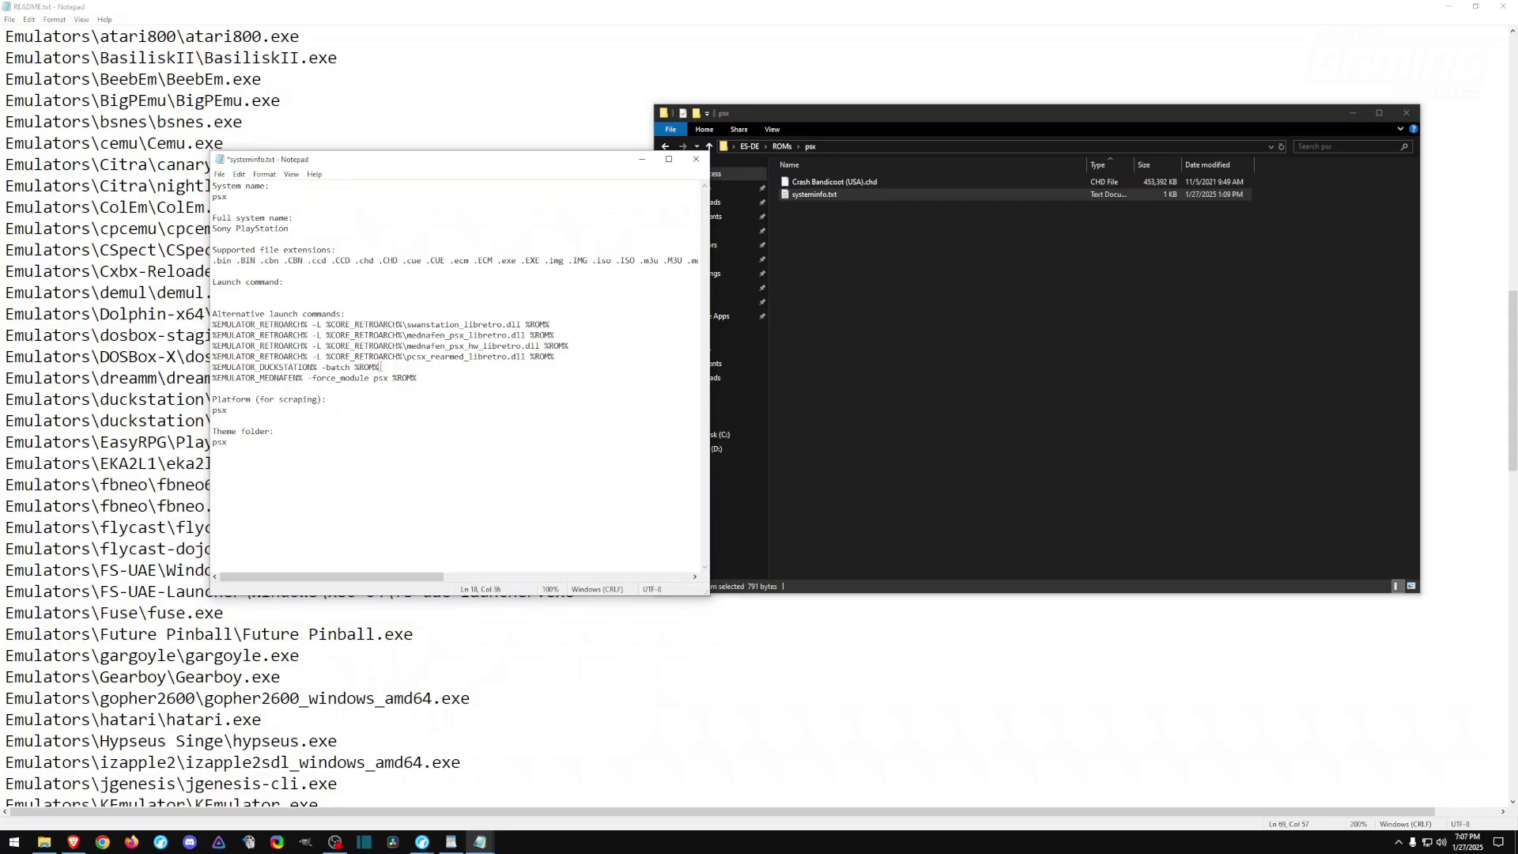
Move %EMULATOR_DUCKSTATION% -batch %ROM% under Launch command without leaving a blank line among the alternatives, and save and close systeminfo.txt.
{"action": "left_click_drag", "start_coordinate": [382, 367], "coordinate": [214, 368]}
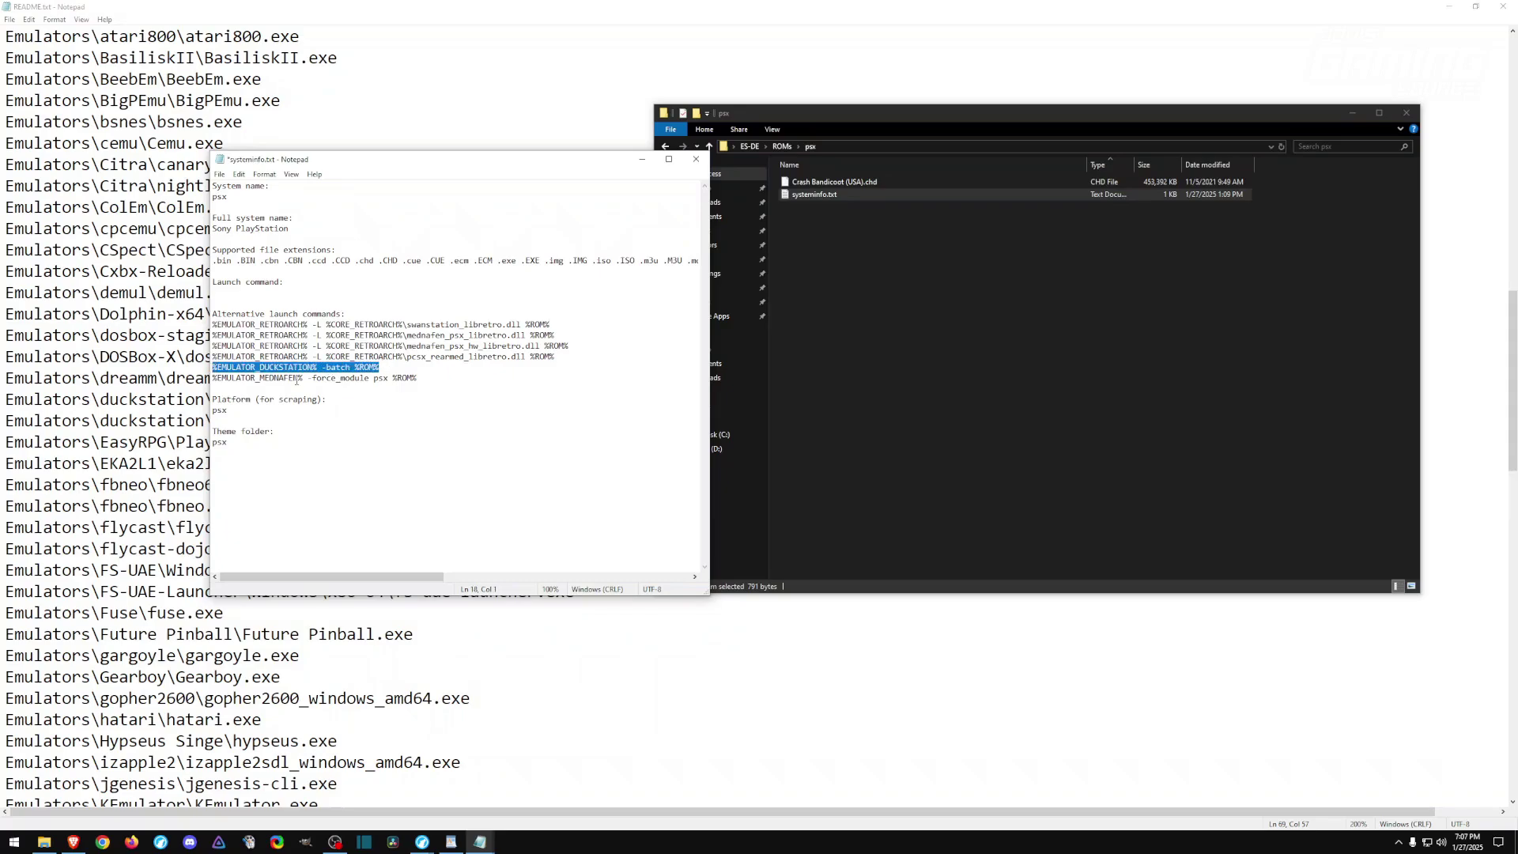
{"action": "key", "text": "ctrl+x"}
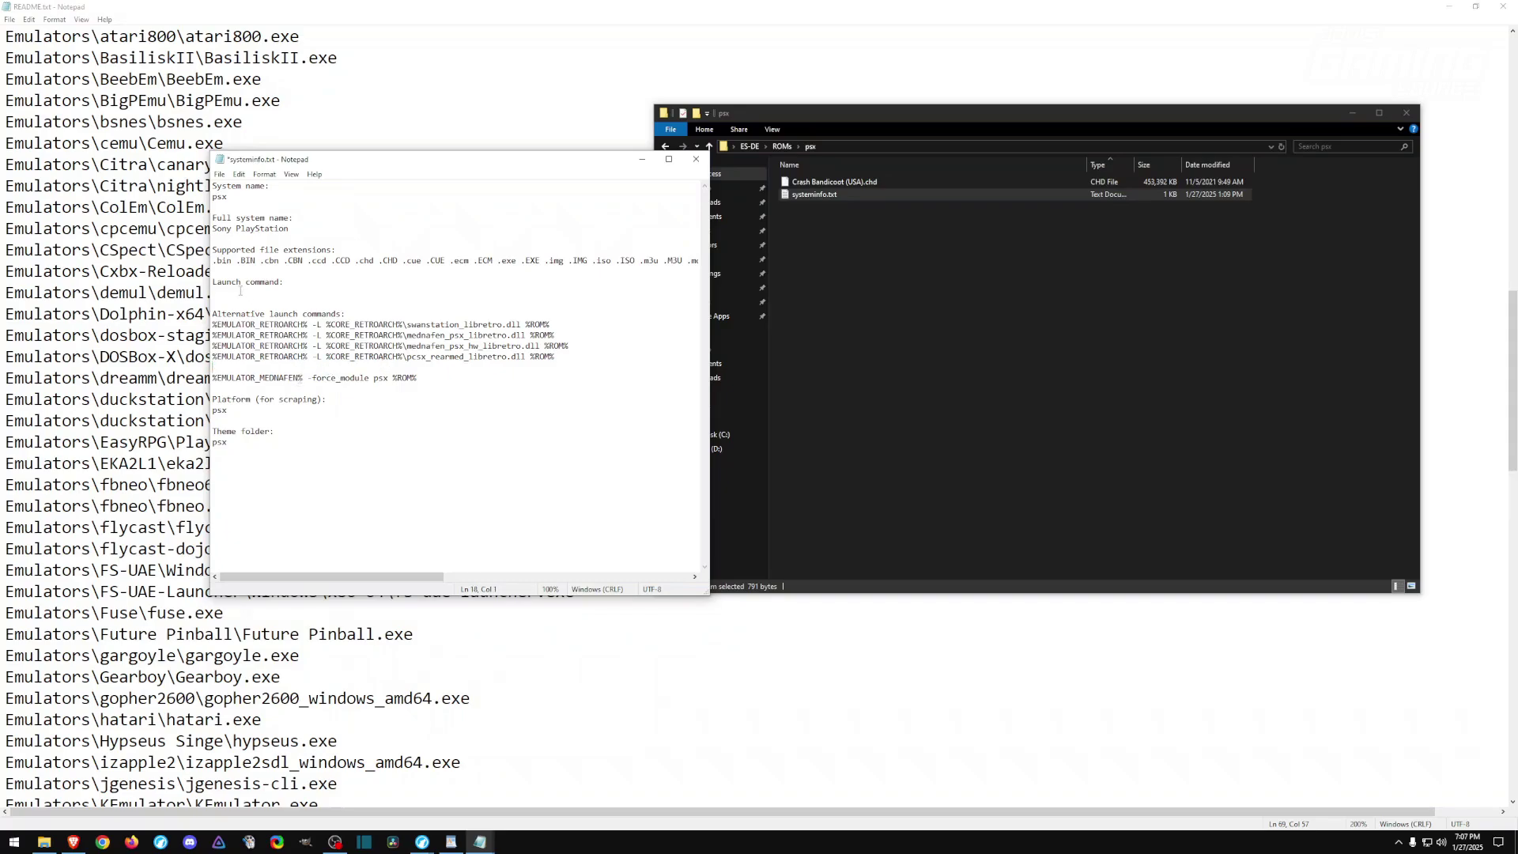
{"action": "key", "text": "ctrl+v"}
{"action": "left_click", "coordinate": [281, 366]}
{"action": "key", "text": "BackSpace"}
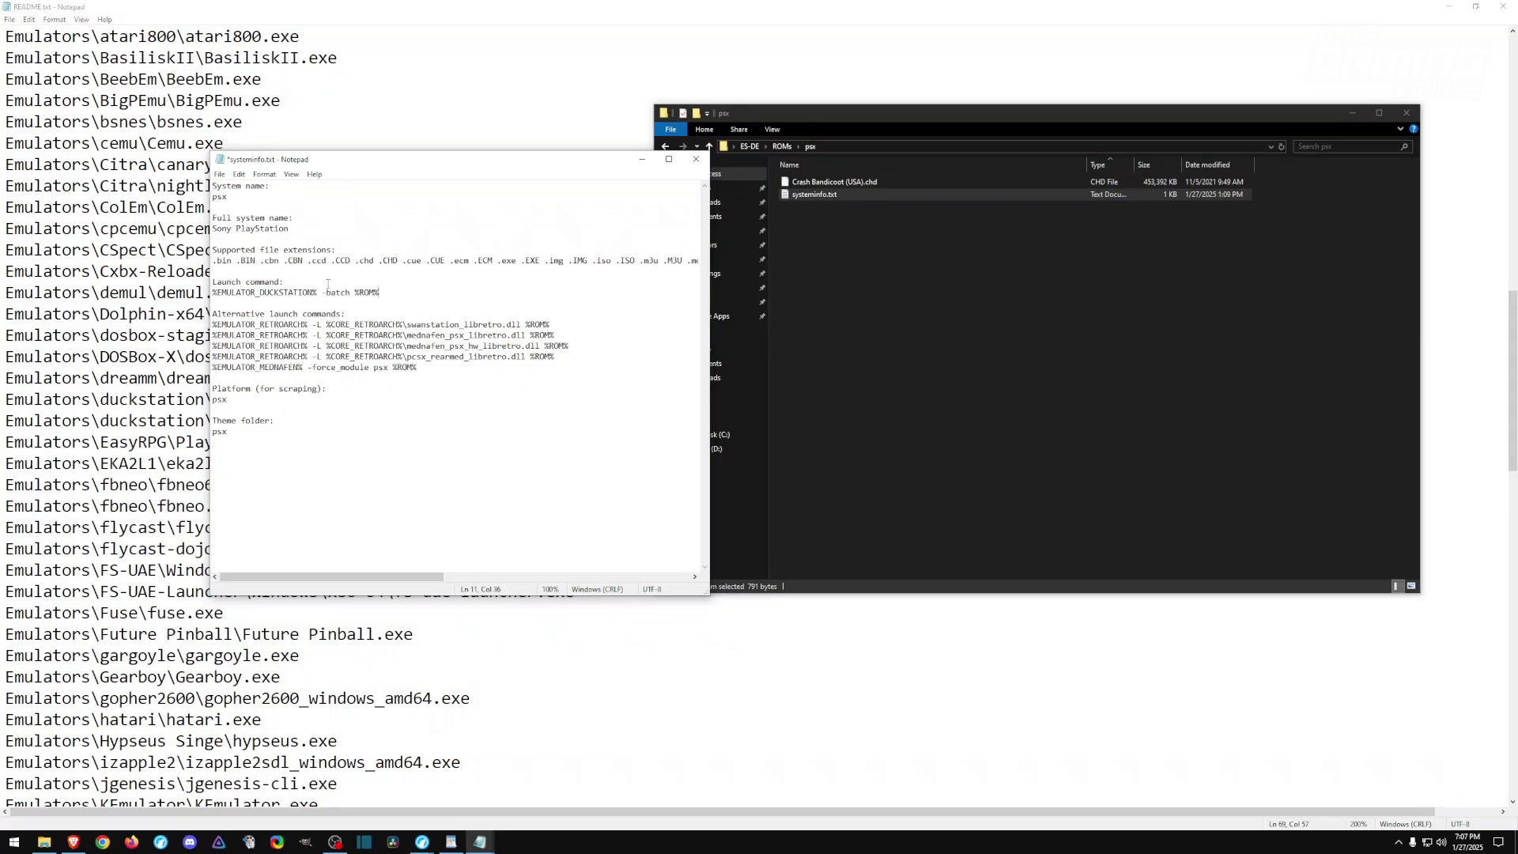
{"action": "left_click", "coordinate": [218, 174]}
{"action": "left_click", "coordinate": [237, 227]}
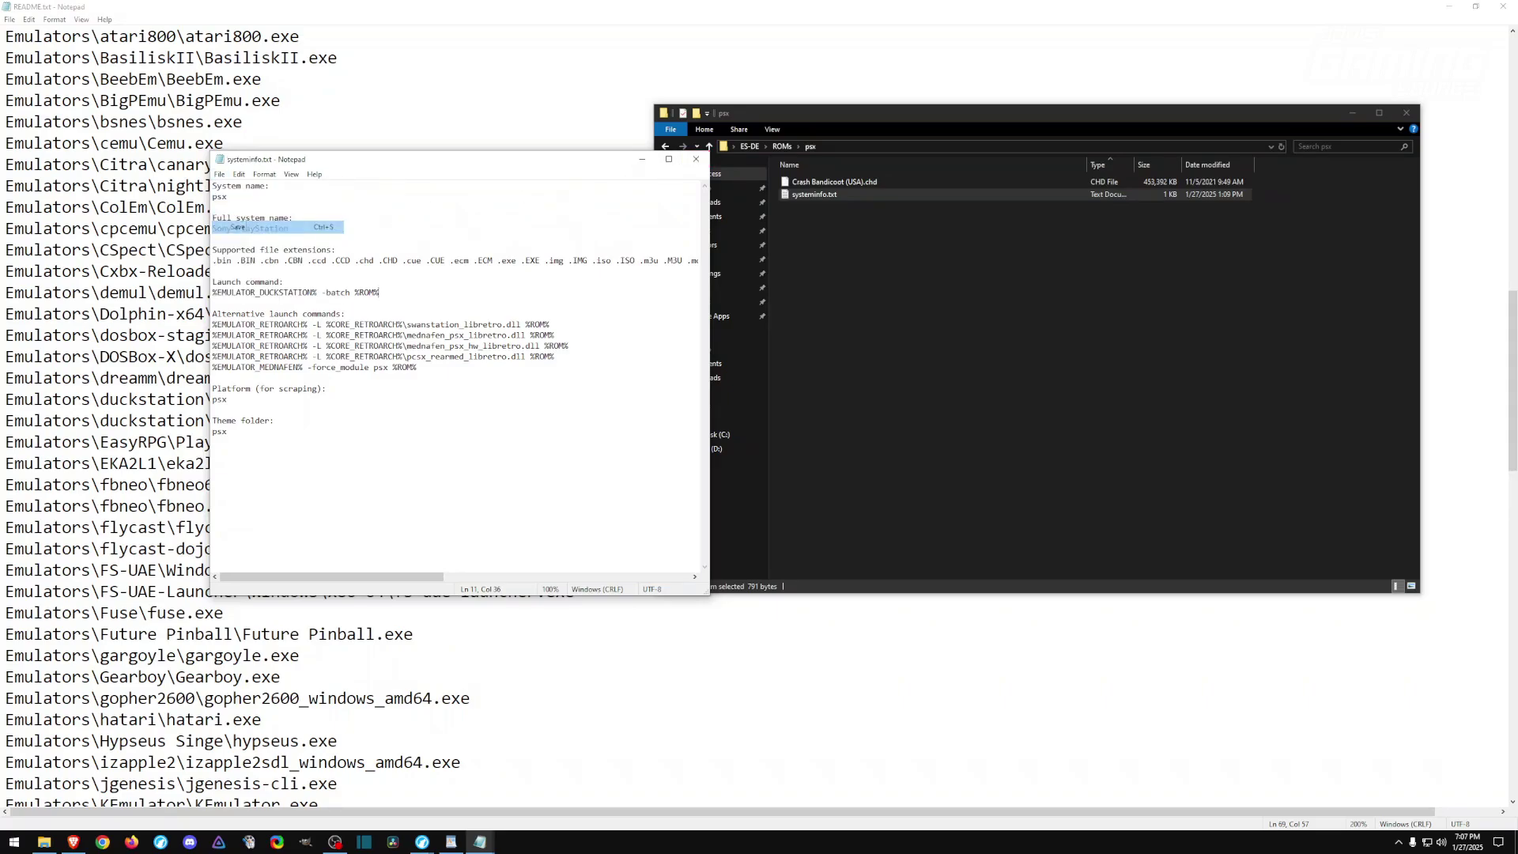
{"action": "left_click", "coordinate": [696, 158]}
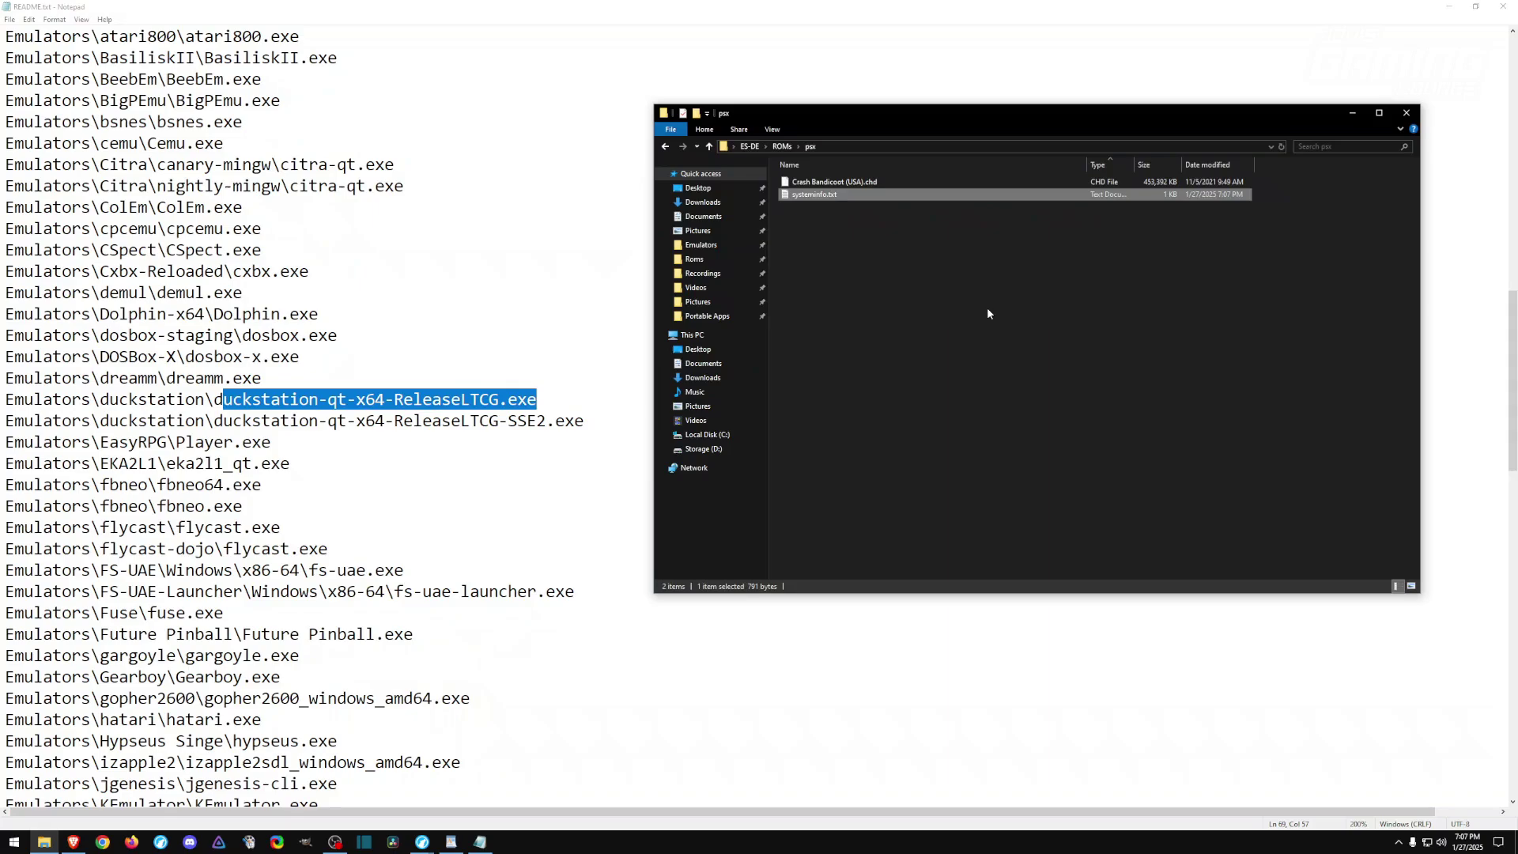
Start duckstation-qt-x64-ReleaseLTCG.exe from the Emulators\duckstation folder and go through the setup wizard, adding no game directories.
{"action": "left_click", "coordinate": [709, 147]}
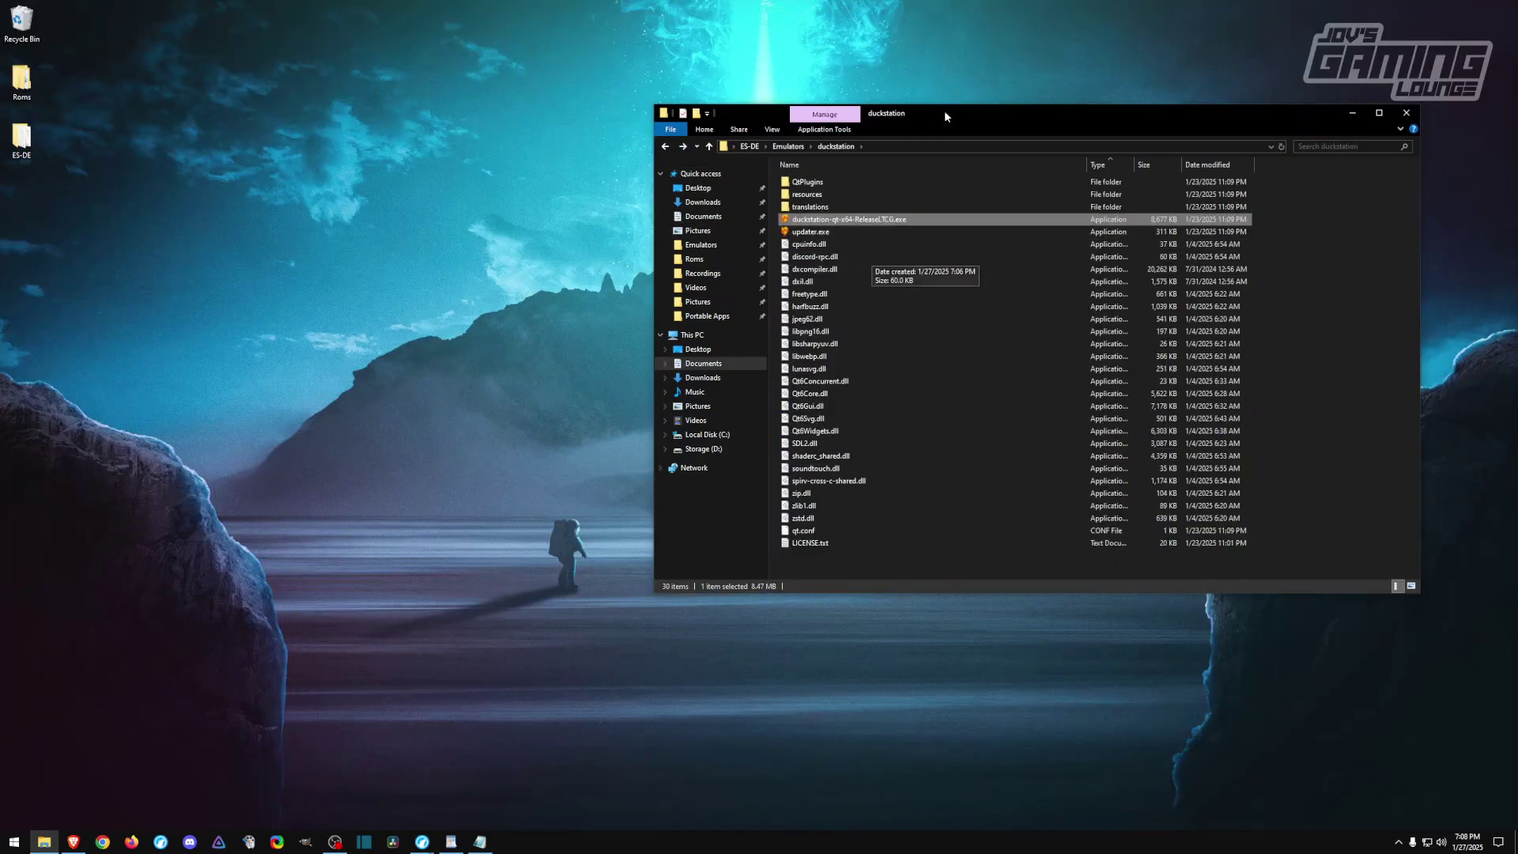
{"action": "left_click_drag", "start_coordinate": [944, 111], "coordinate": [778, 173]}
{"action": "double_click", "coordinate": [683, 283]}
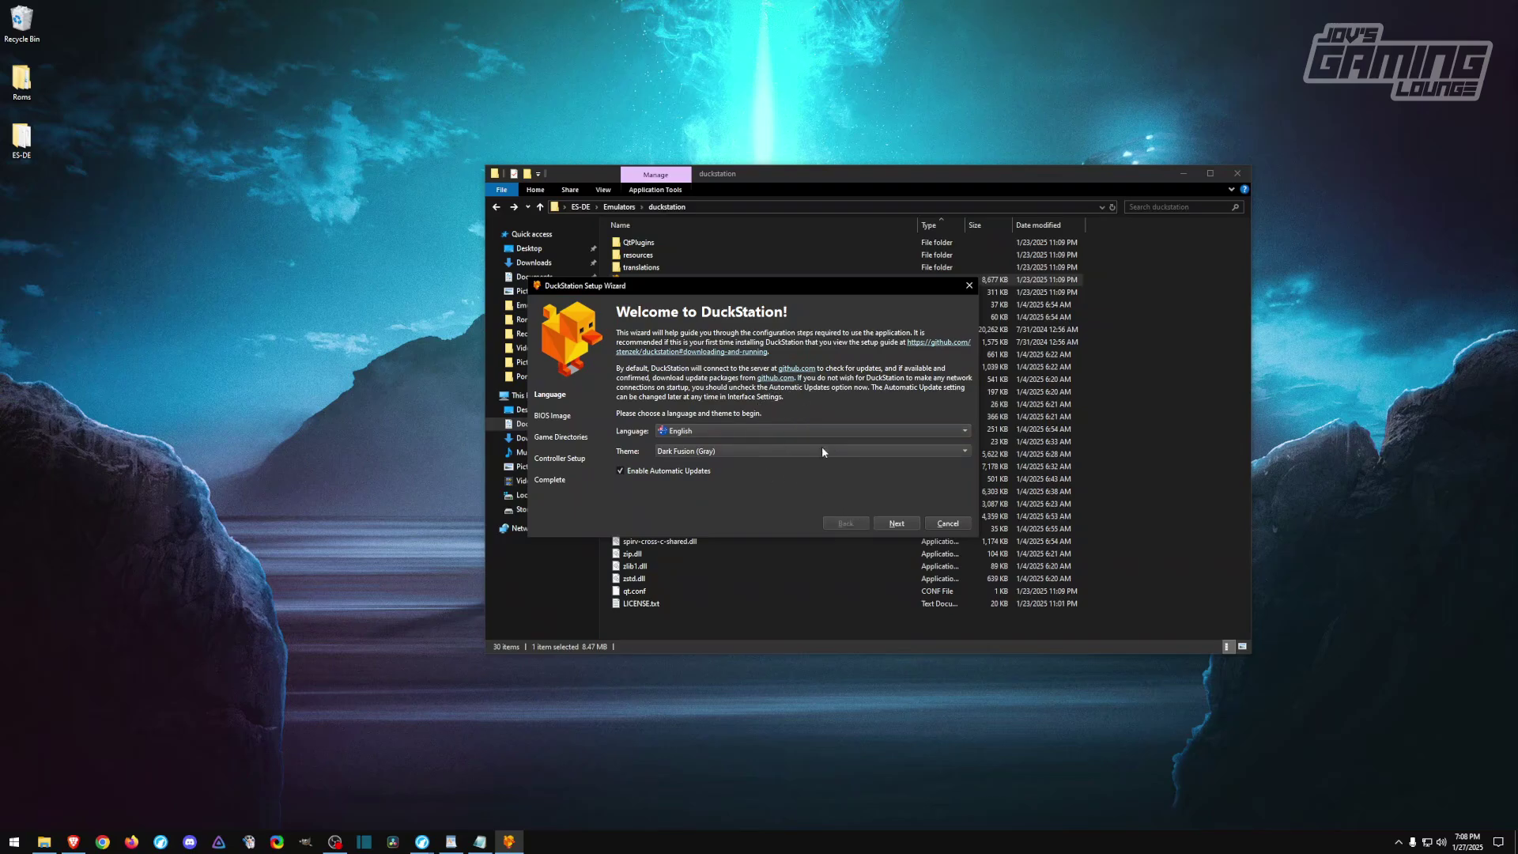
{"action": "left_click", "coordinate": [896, 523]}
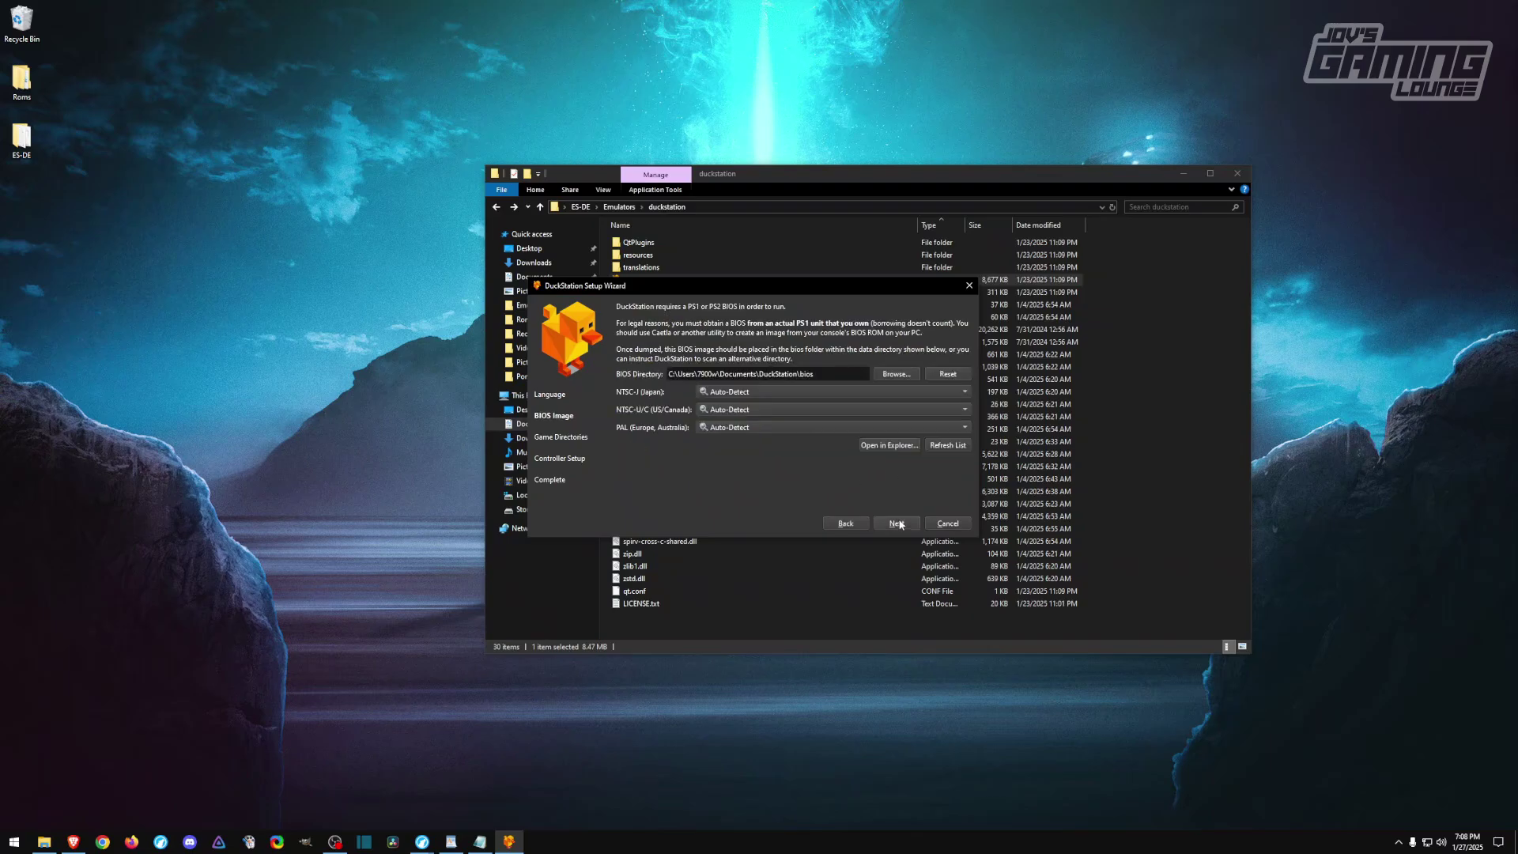
{"action": "left_click", "coordinate": [896, 373]}
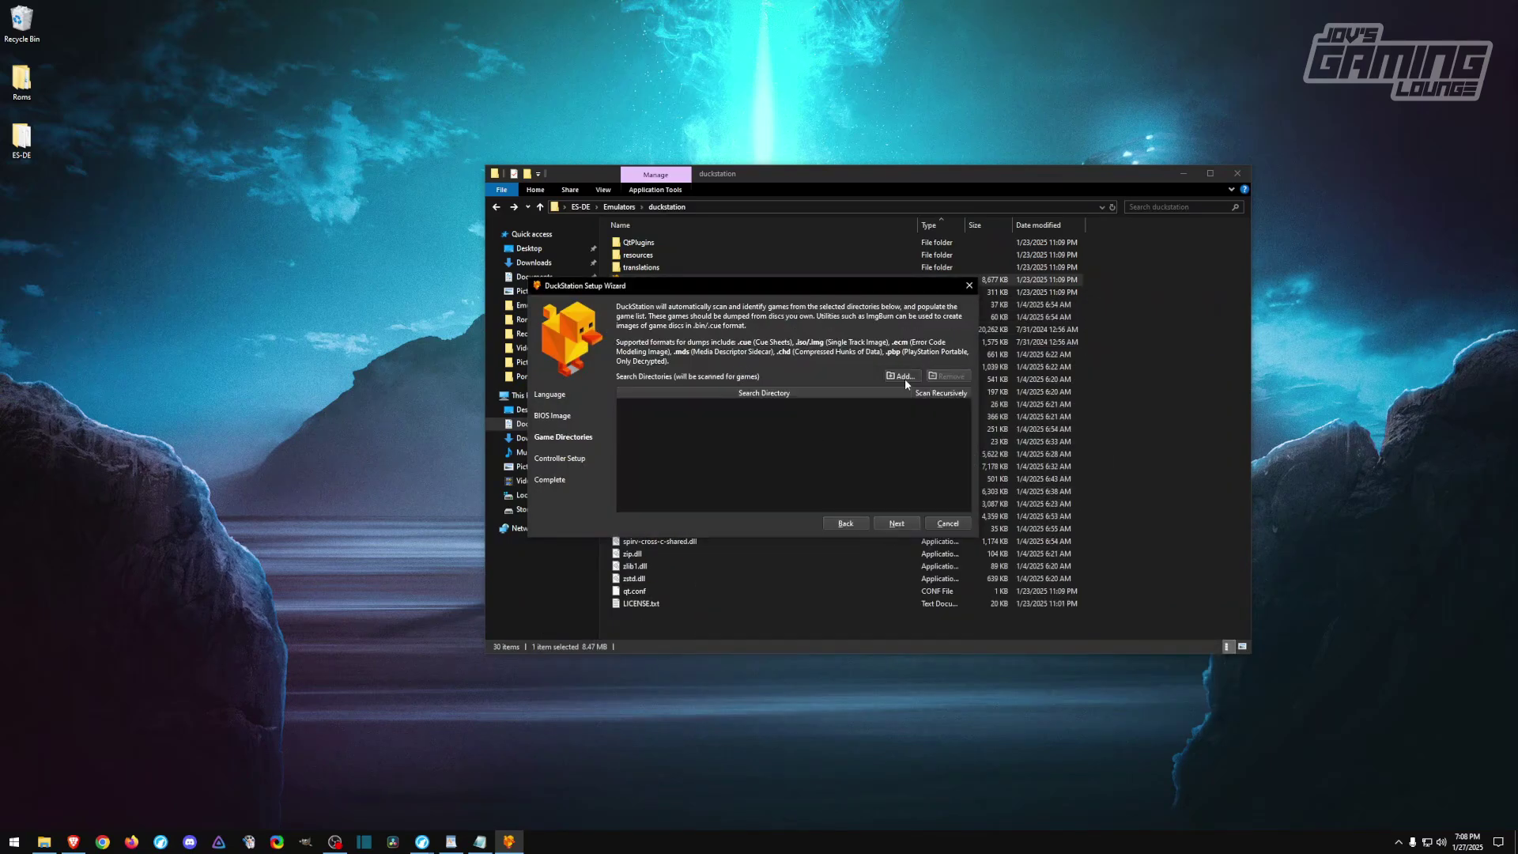
{"action": "left_click", "coordinate": [901, 520]}
{"action": "left_click", "coordinate": [903, 515]}
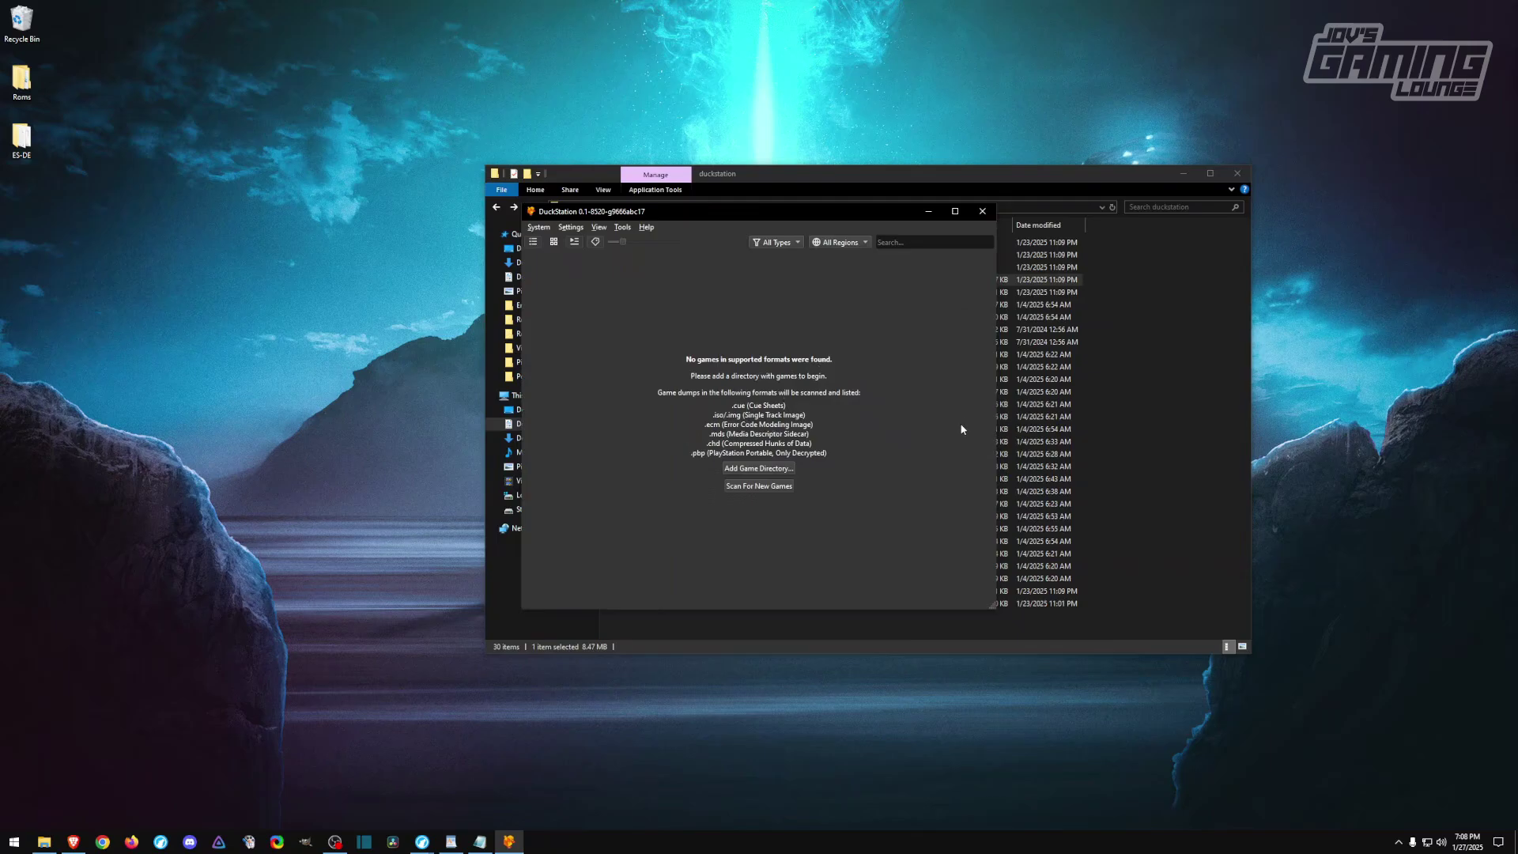
Set the renderer to Vulkan in DuckStation's graphics settings.
{"action": "left_click", "coordinate": [566, 229]}
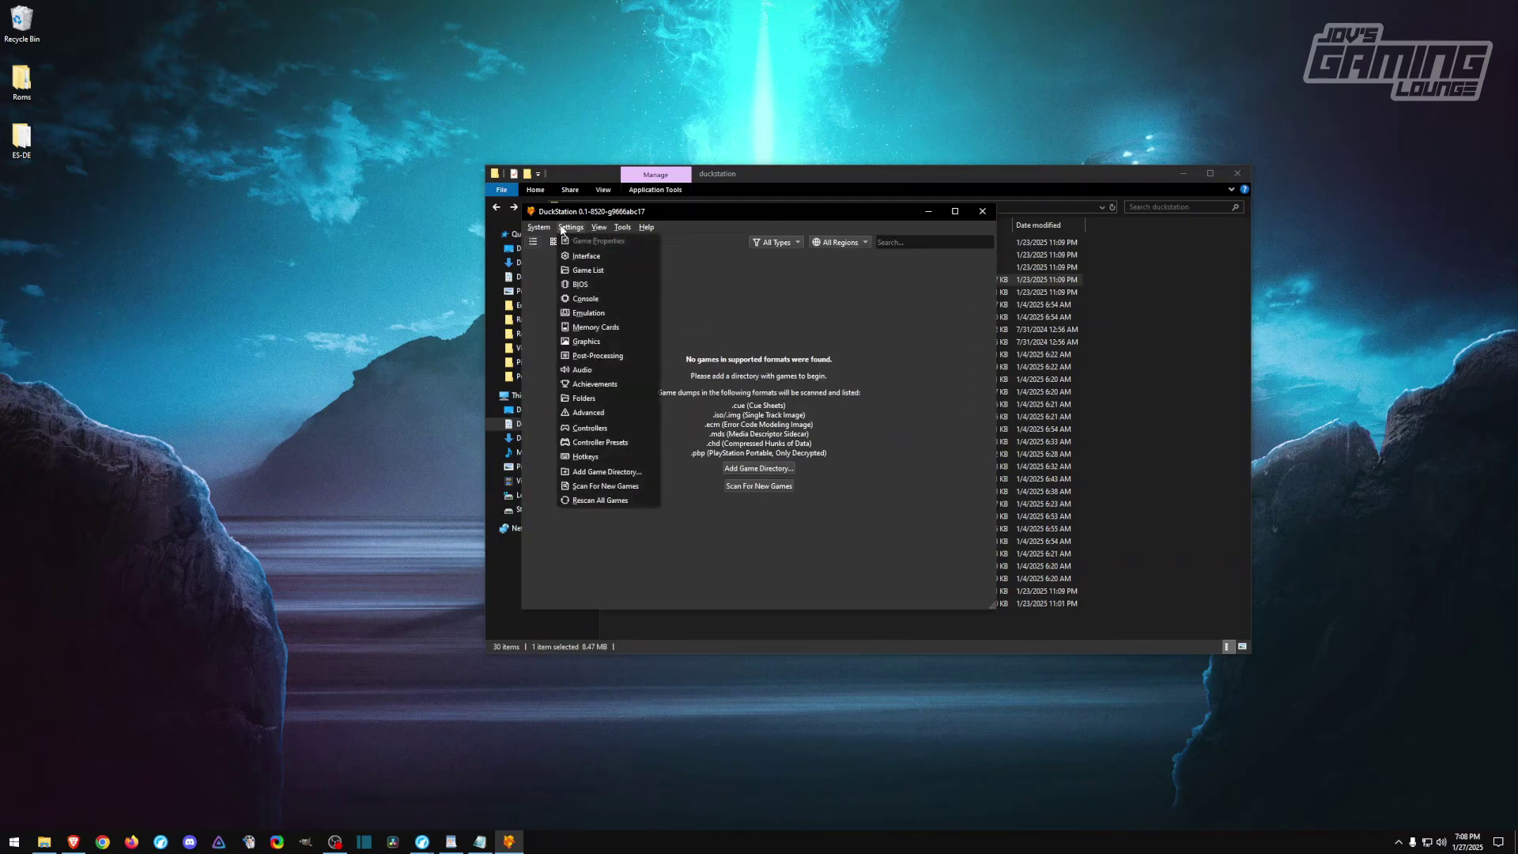
{"action": "left_click", "coordinate": [591, 256]}
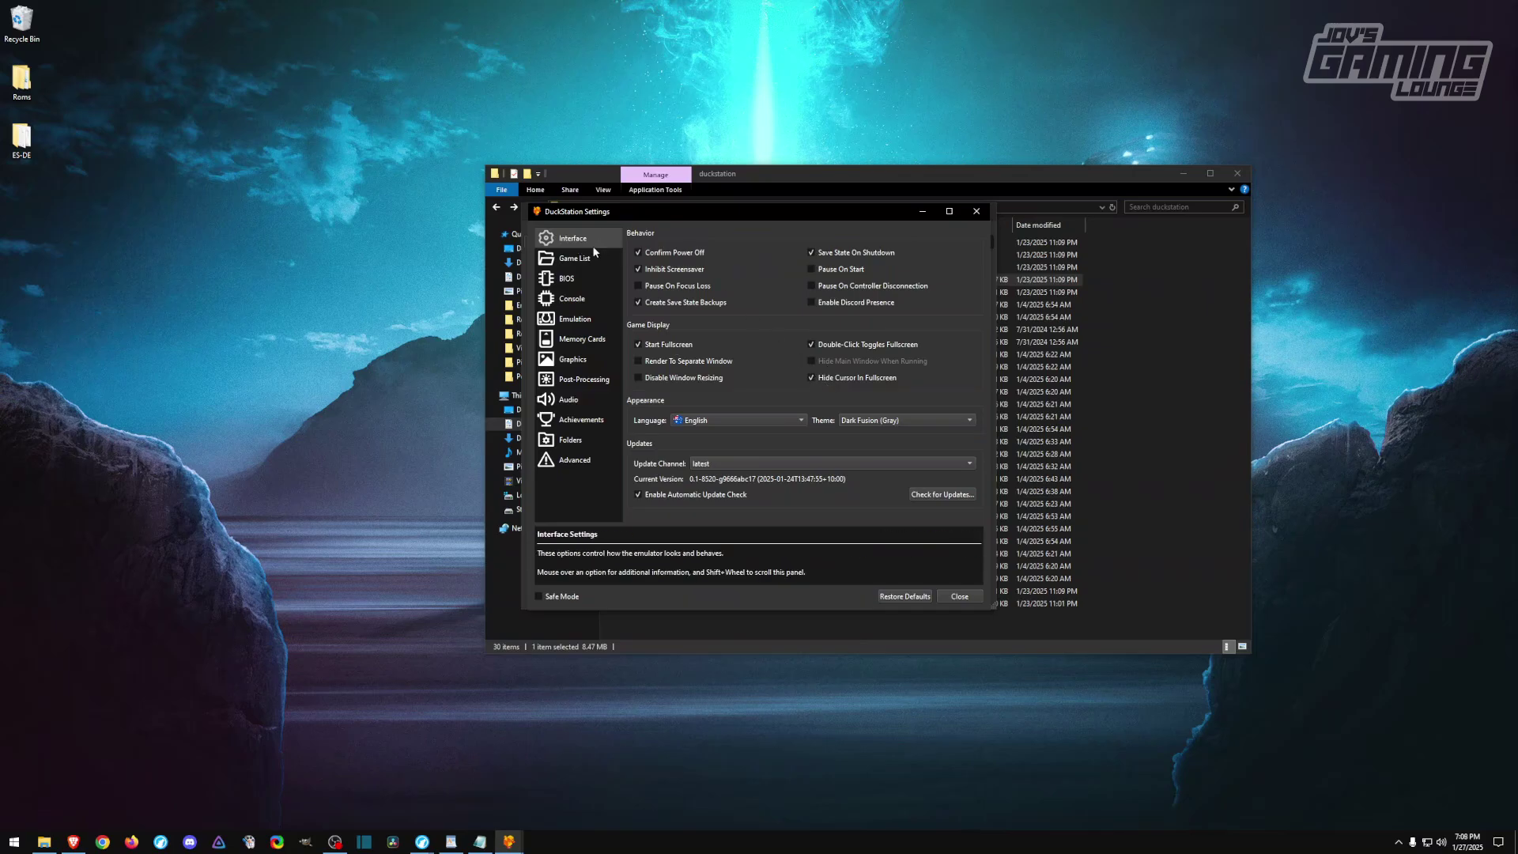
{"action": "left_click", "coordinate": [575, 362]}
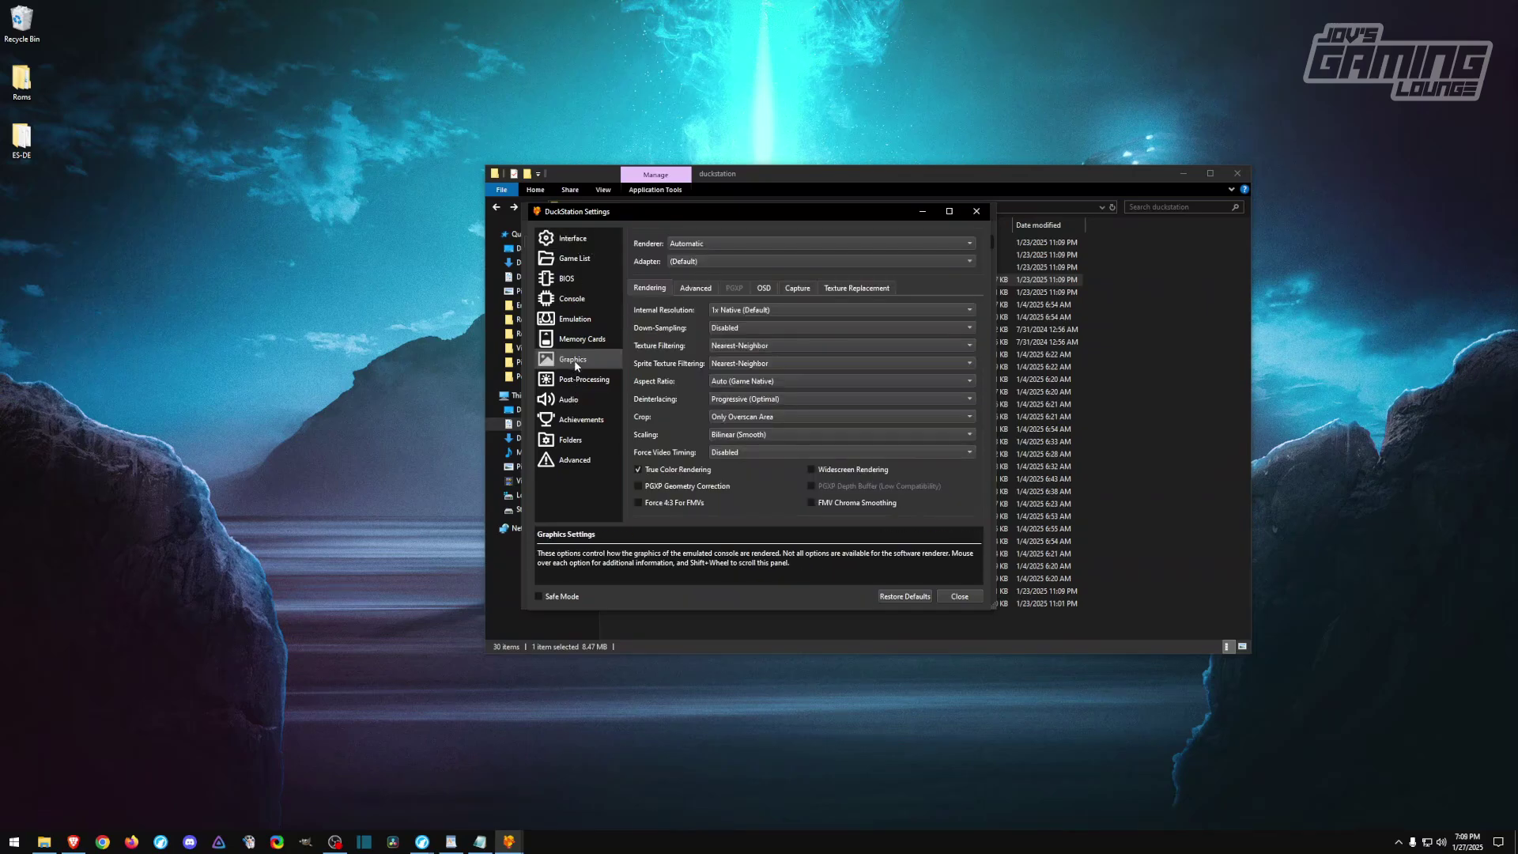
{"action": "left_click", "coordinate": [690, 247]}
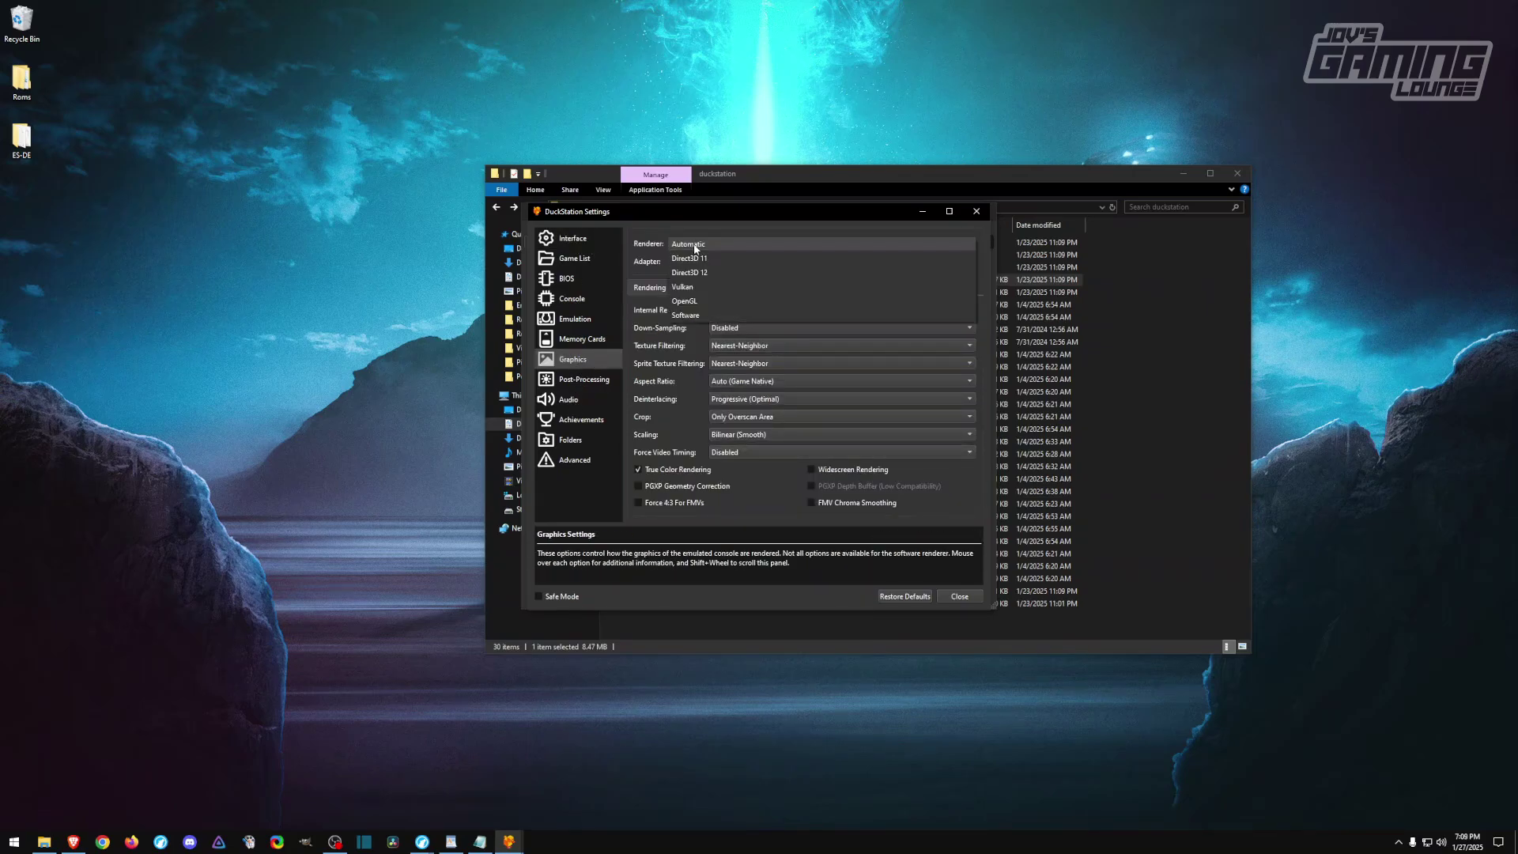
{"action": "left_click", "coordinate": [693, 287]}
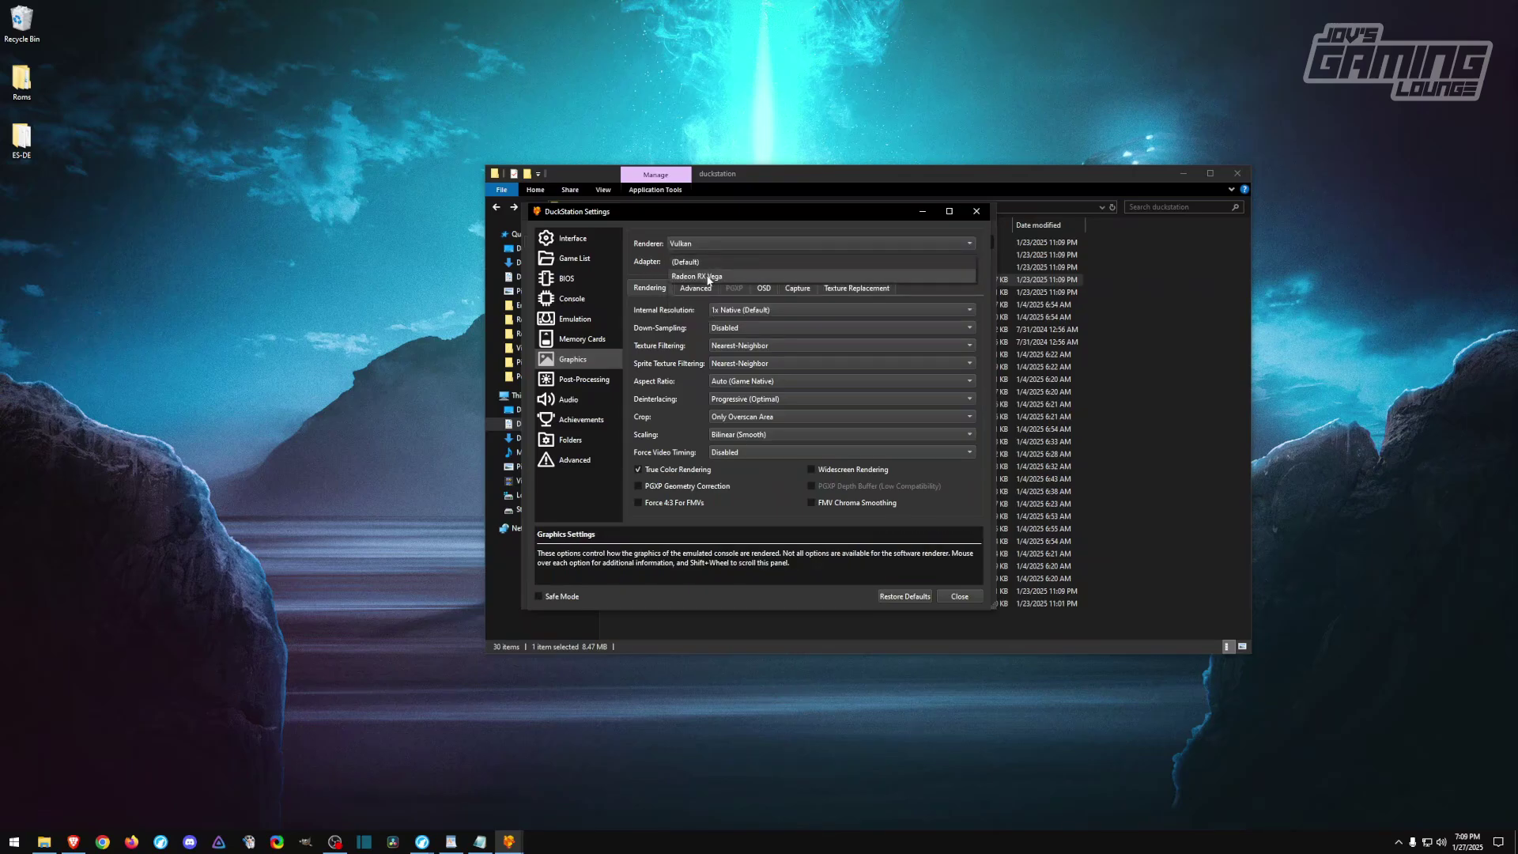
Enable display post-processing and add the CRTLottes2 [ReShade] shader to the post-processing chain.
{"action": "left_click", "coordinate": [598, 380]}
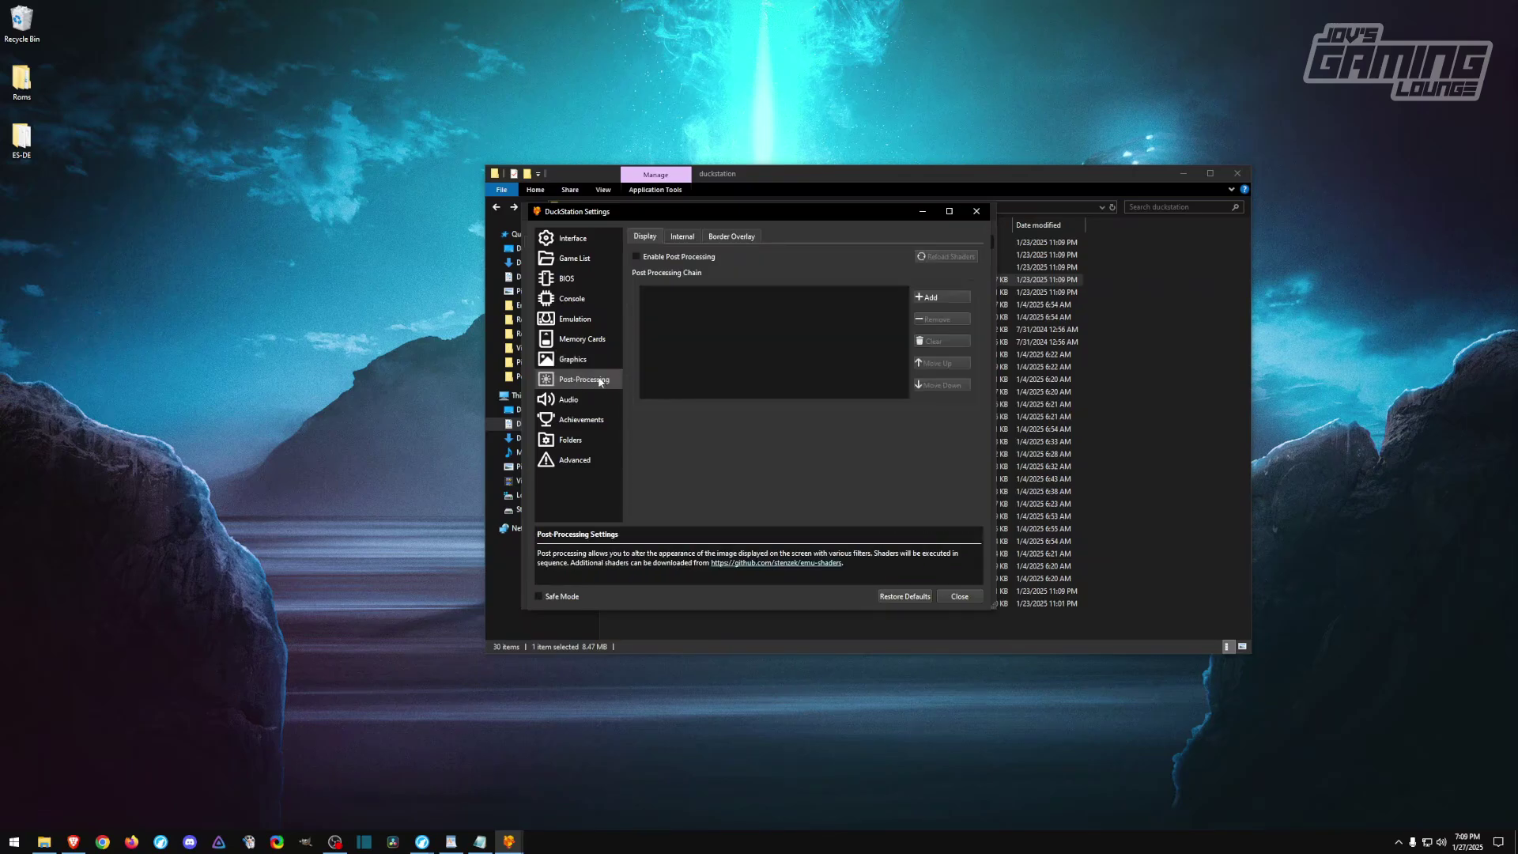
{"action": "left_click", "coordinate": [669, 258]}
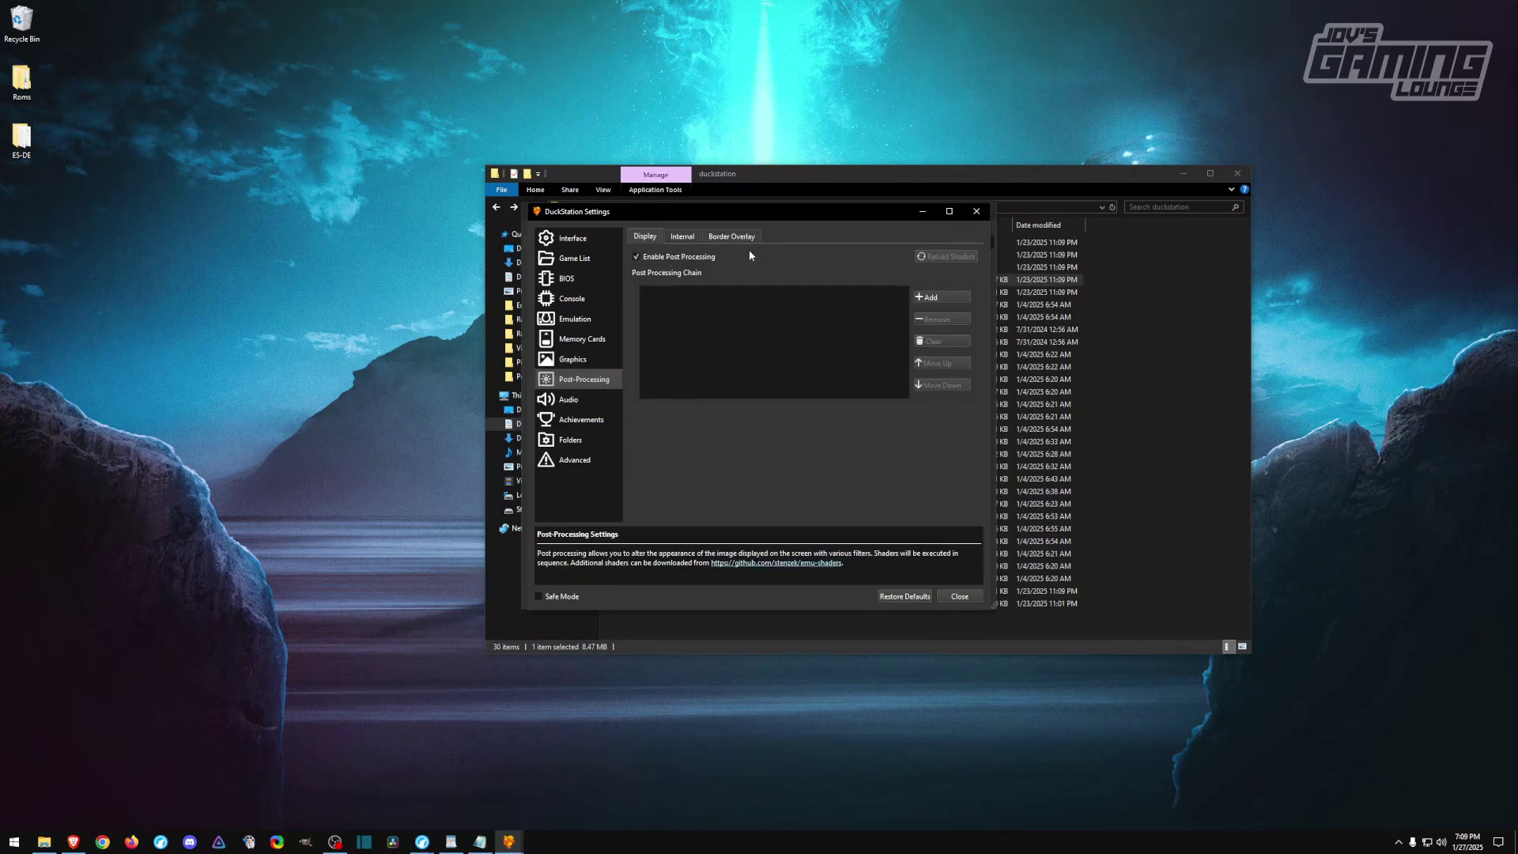
{"action": "left_click", "coordinate": [958, 299]}
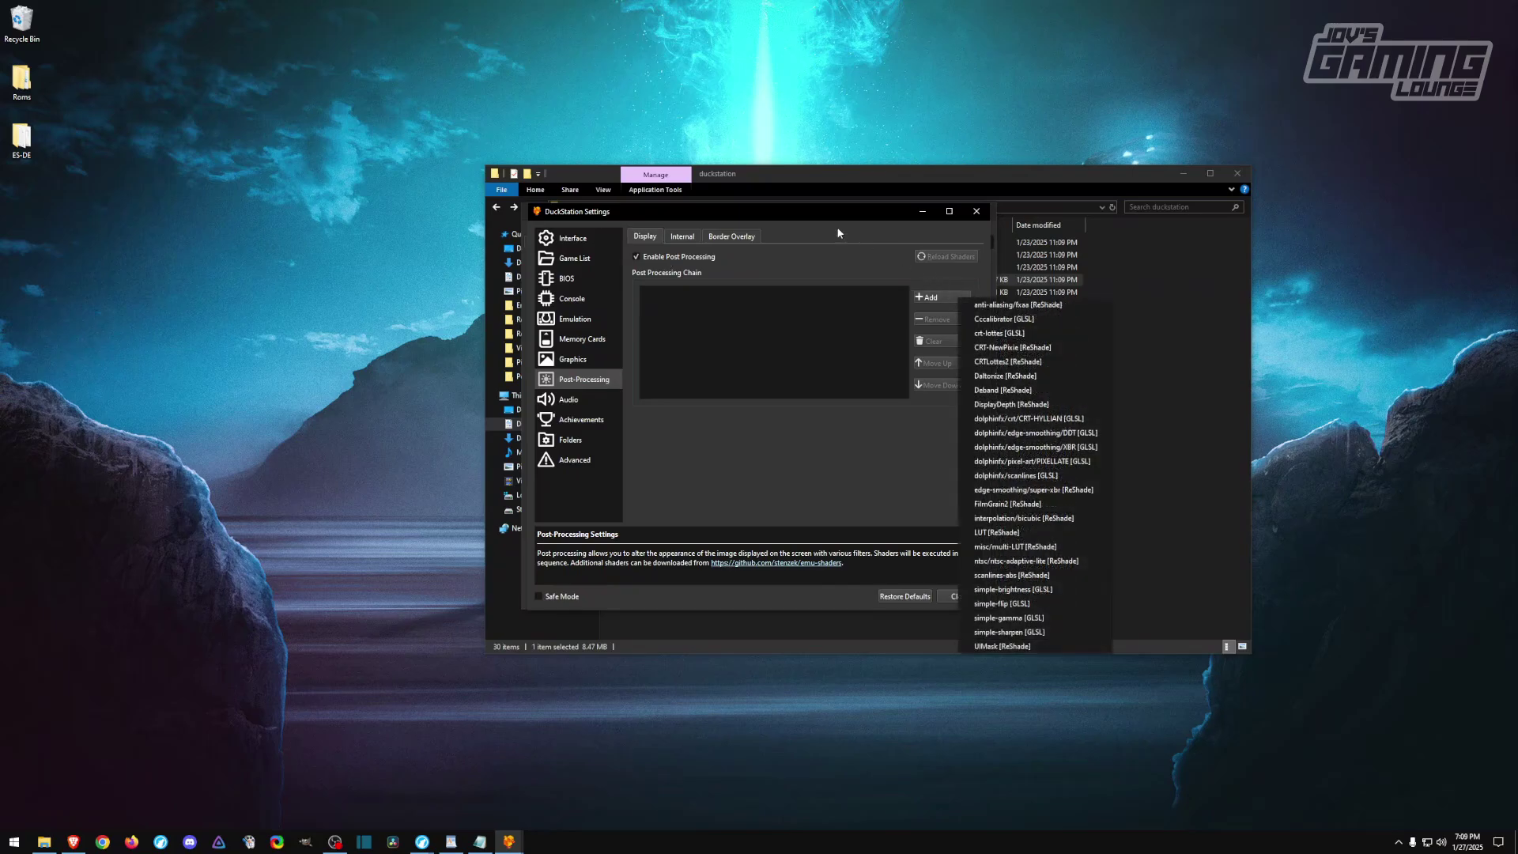
{"action": "left_click", "coordinate": [1045, 361]}
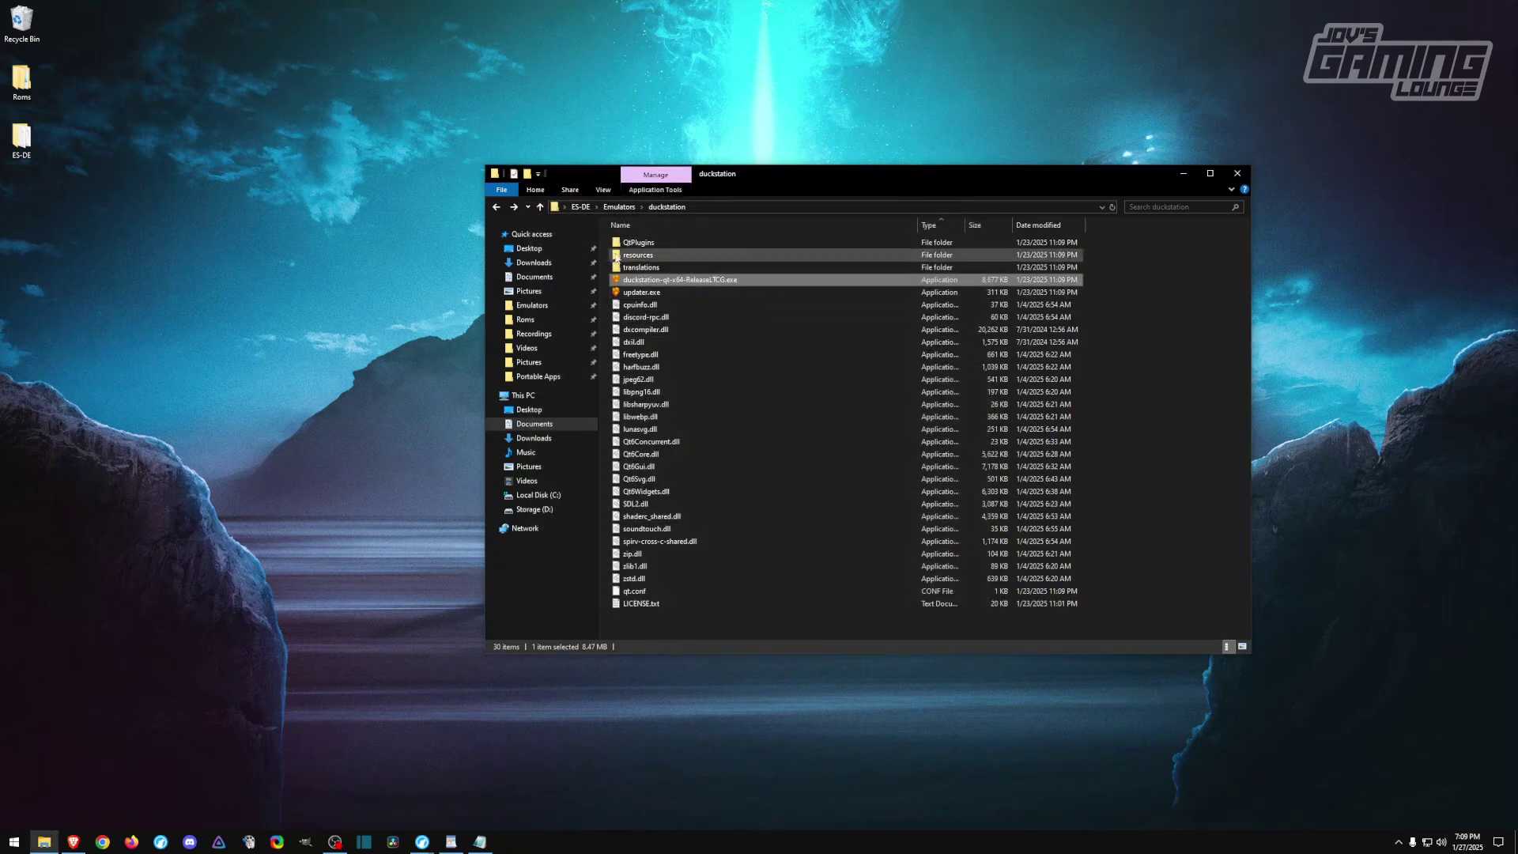
Start ES-DE from the ES-DE folder and open its alternative emulators settings.
{"action": "left_click", "coordinate": [539, 208]}
{"action": "left_click", "coordinate": [539, 208]}
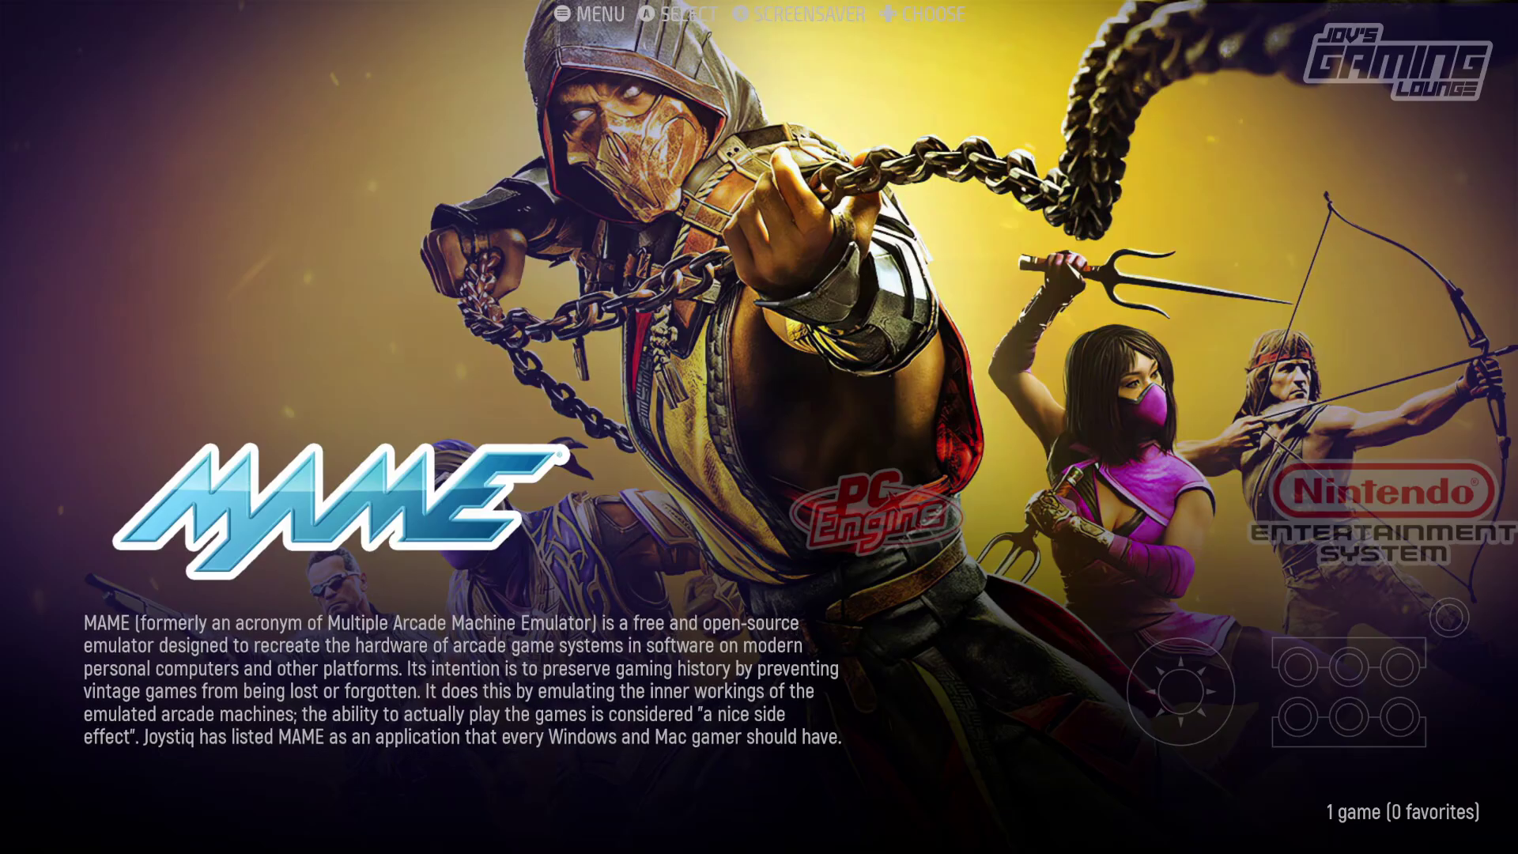
{"action": "key", "text": "Escape"}
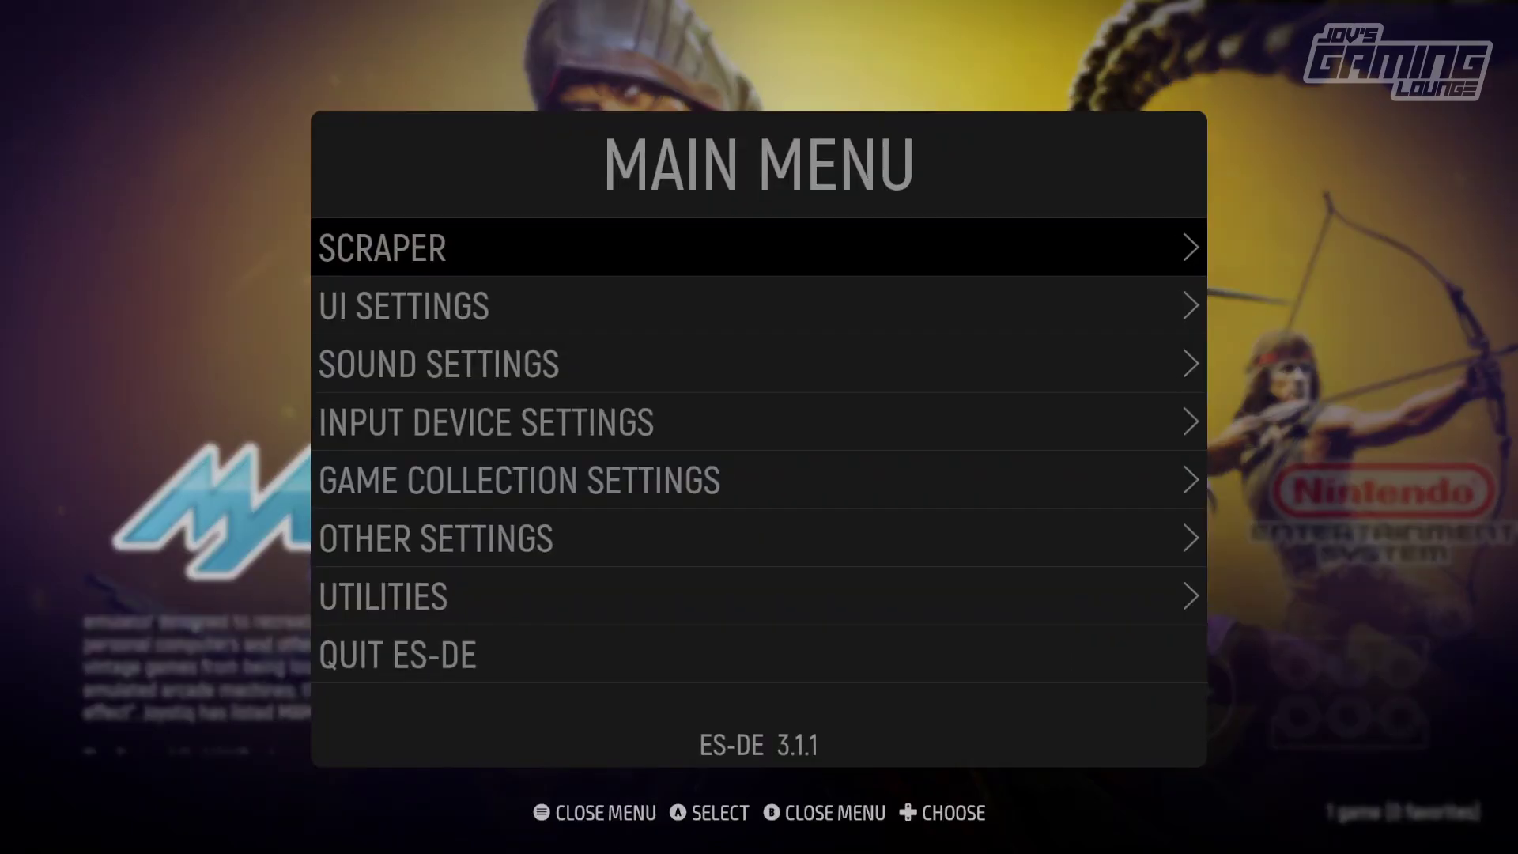
{"action": "key", "text": "Down"}
{"action": "key", "text": "Down"}
{"action": "key", "text": "Down"}
{"action": "key", "text": "Down"}
{"action": "key", "text": "Down"}
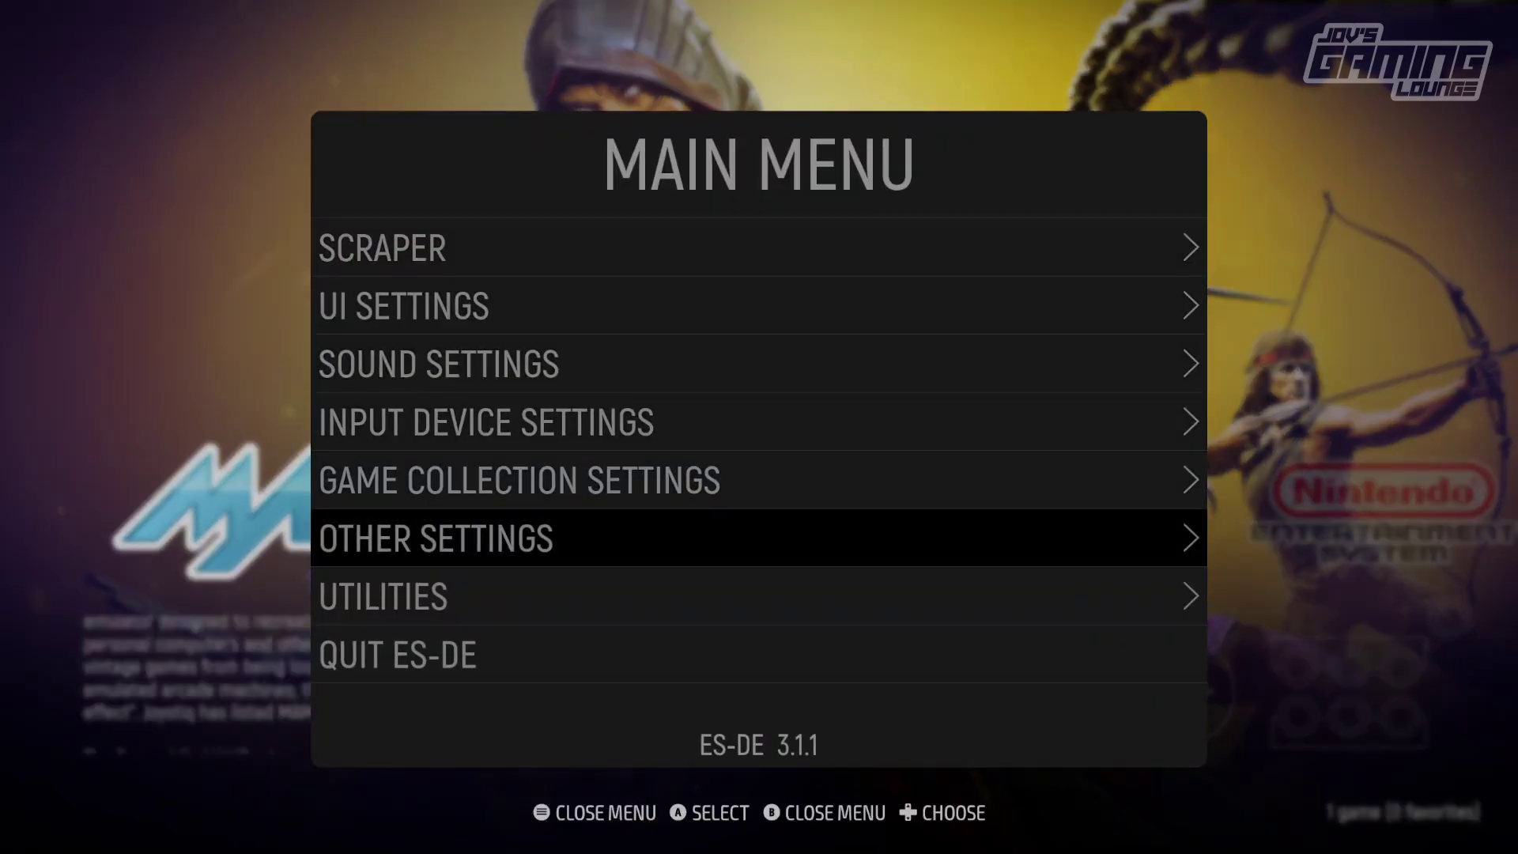
{"action": "key", "text": "Return"}
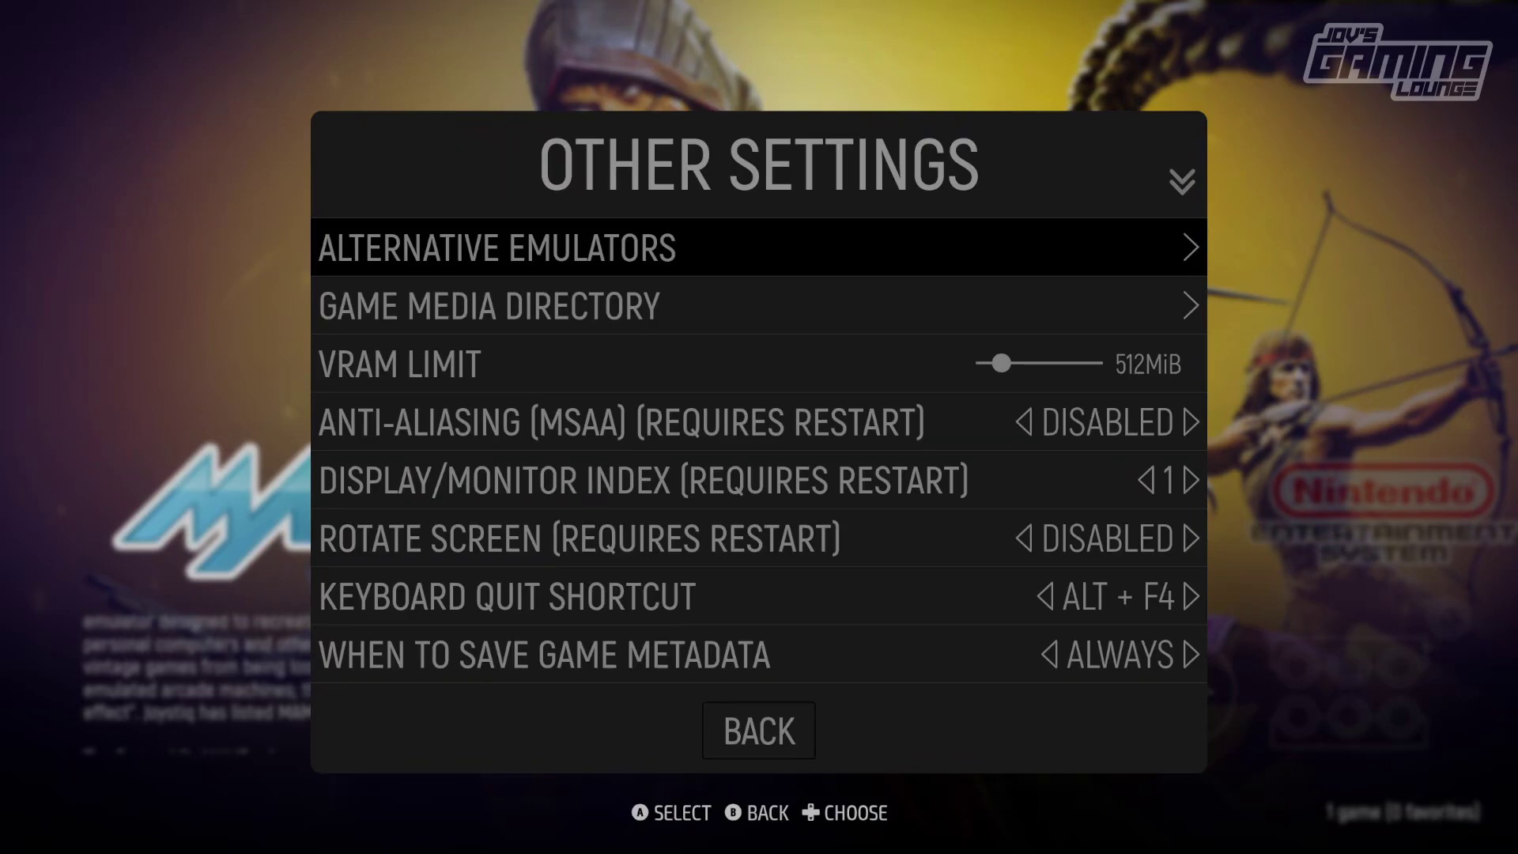
{"action": "key", "text": "Return"}
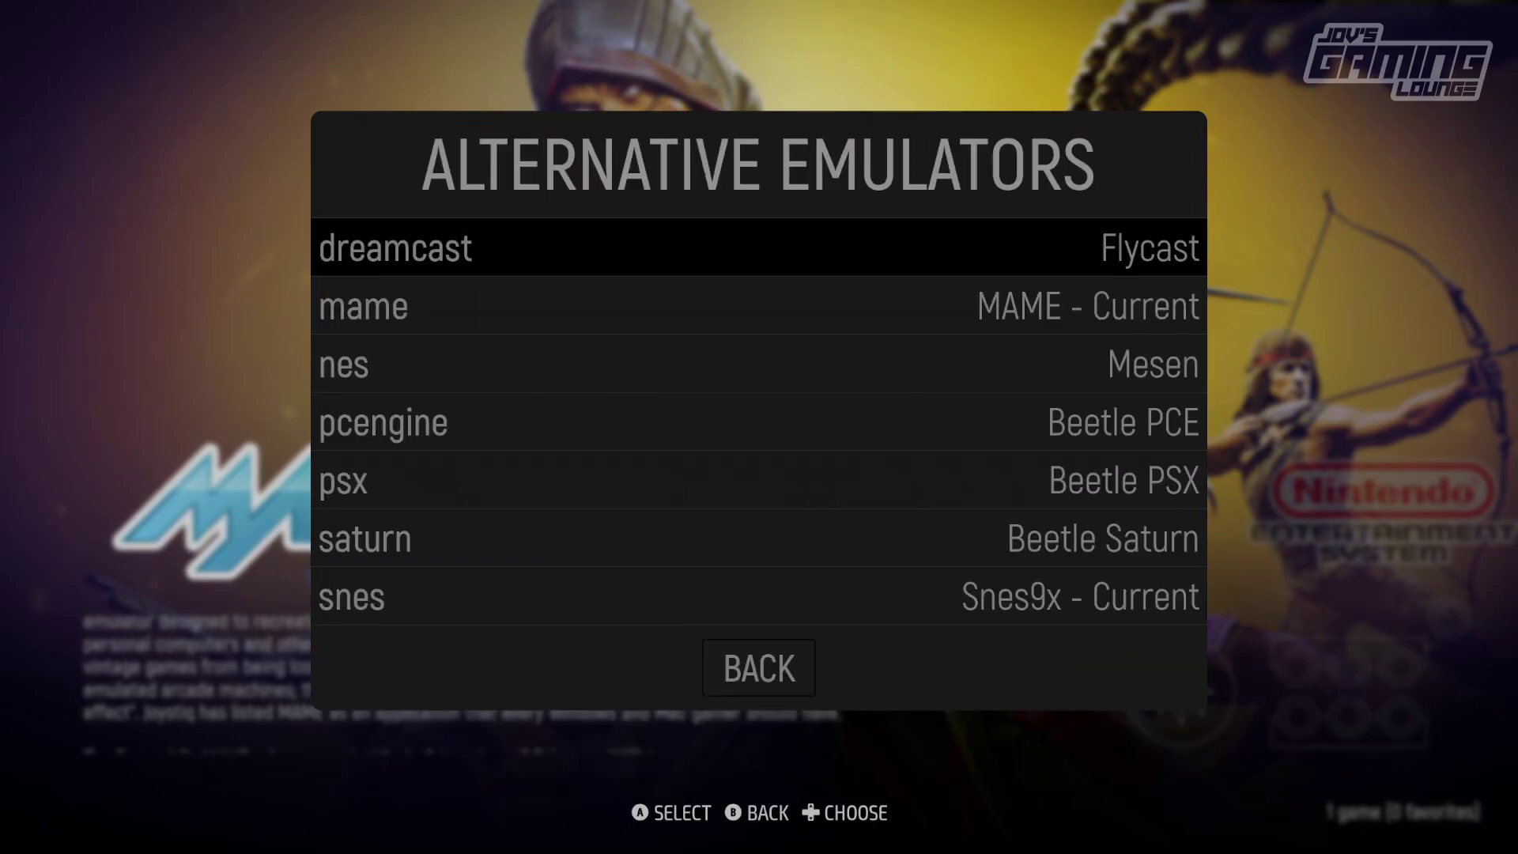
Set the alternative emulator for psx to DuckStation (Standalone) and return to the system view.
{"action": "key", "text": "Down"}
{"action": "key", "text": "Down"}
{"action": "key", "text": "Down"}
{"action": "key", "text": "Down"}
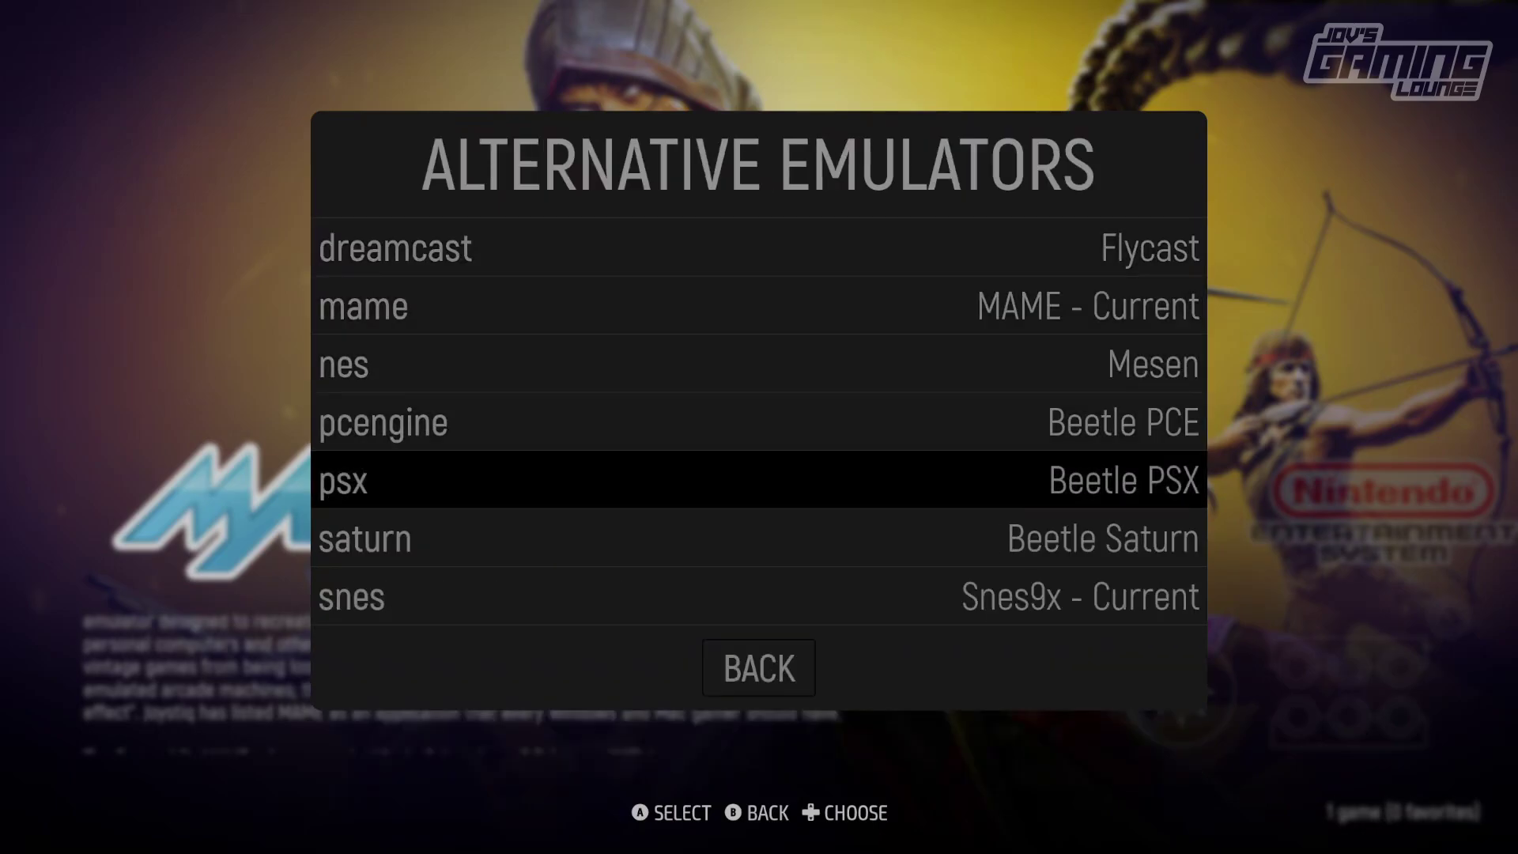
{"action": "key", "text": "Return"}
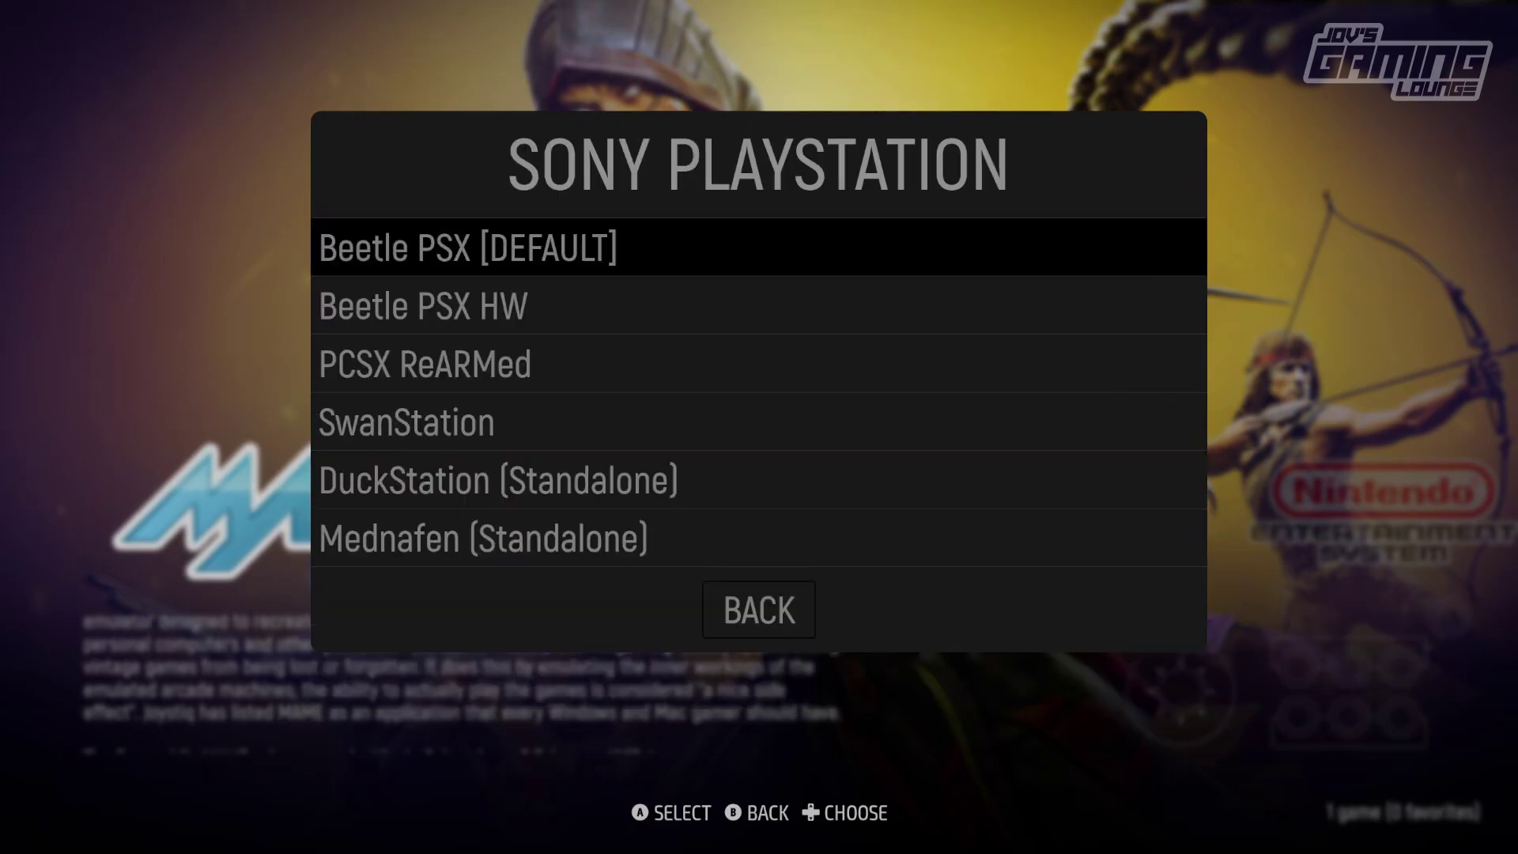
{"action": "key", "text": "Down"}
{"action": "key", "text": "Down"}
{"action": "key", "text": "Down"}
{"action": "key", "text": "Down"}
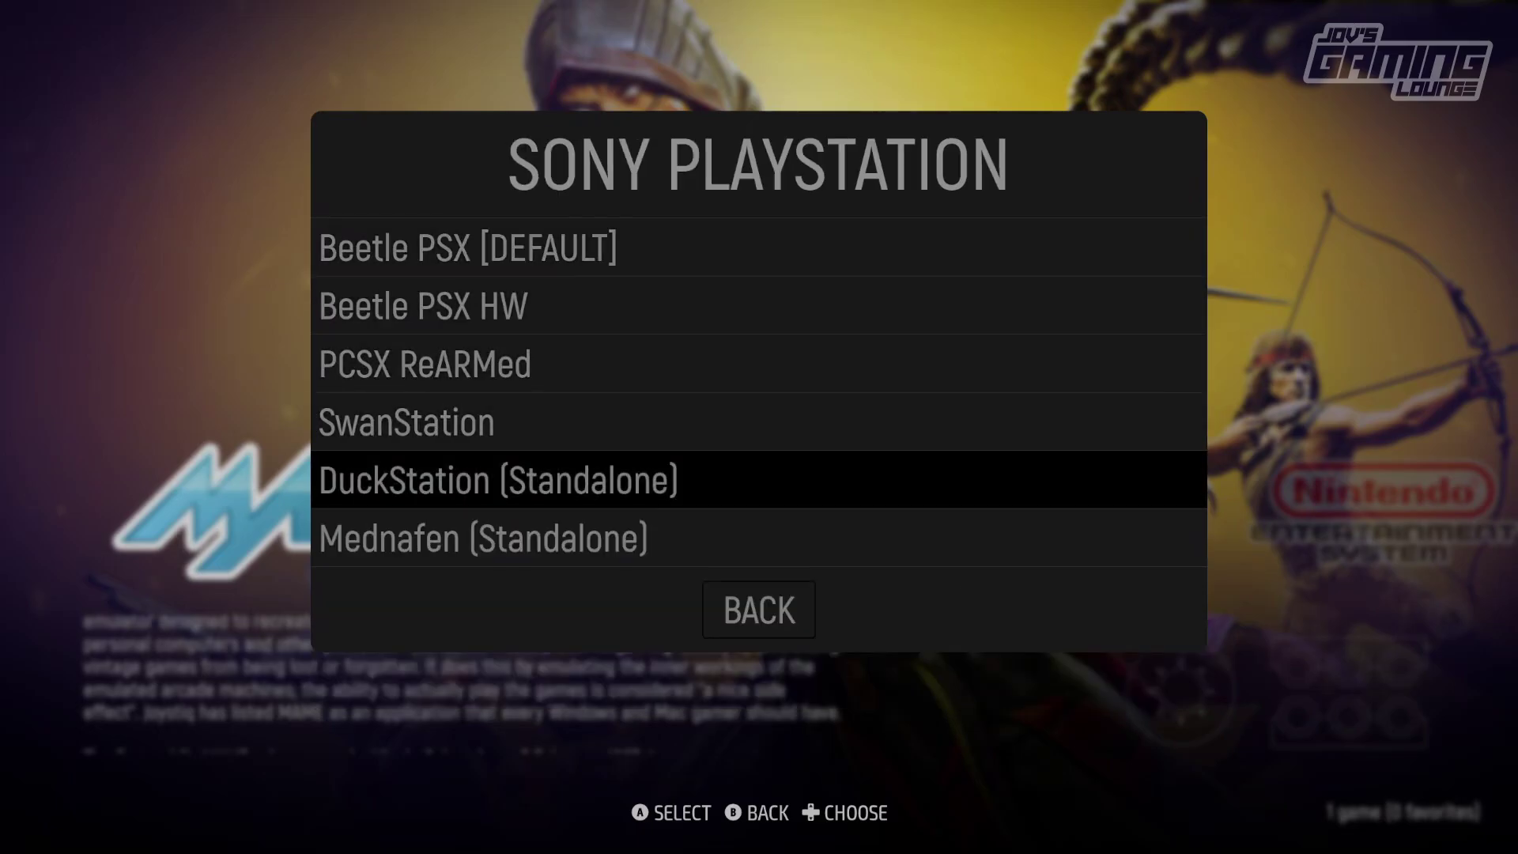
{"action": "key", "text": "Return"}
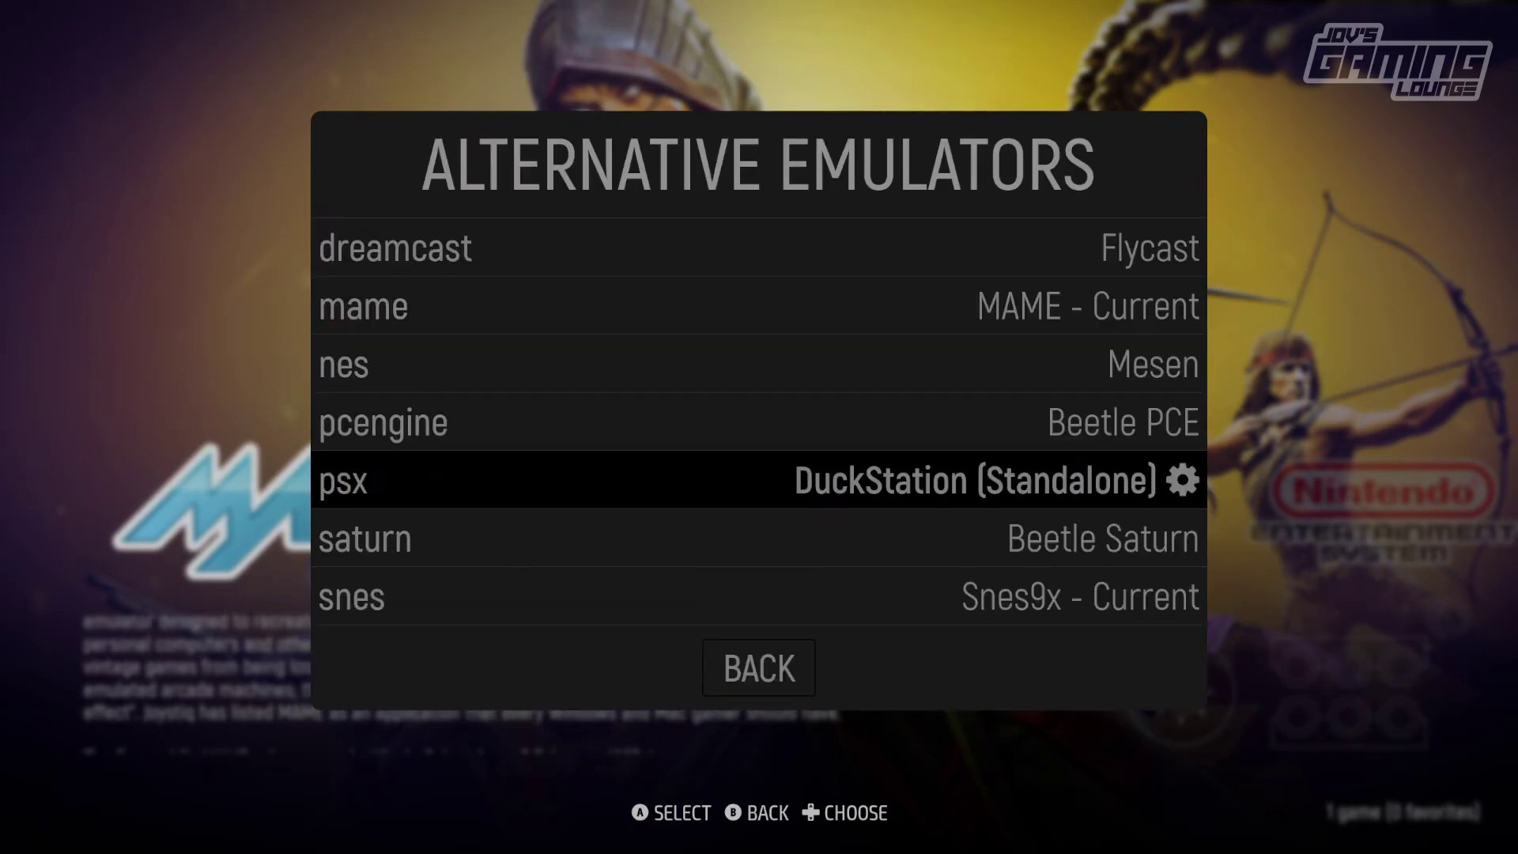
{"action": "key", "text": "Down"}
{"action": "key", "text": "Down"}
{"action": "key", "text": "Down"}
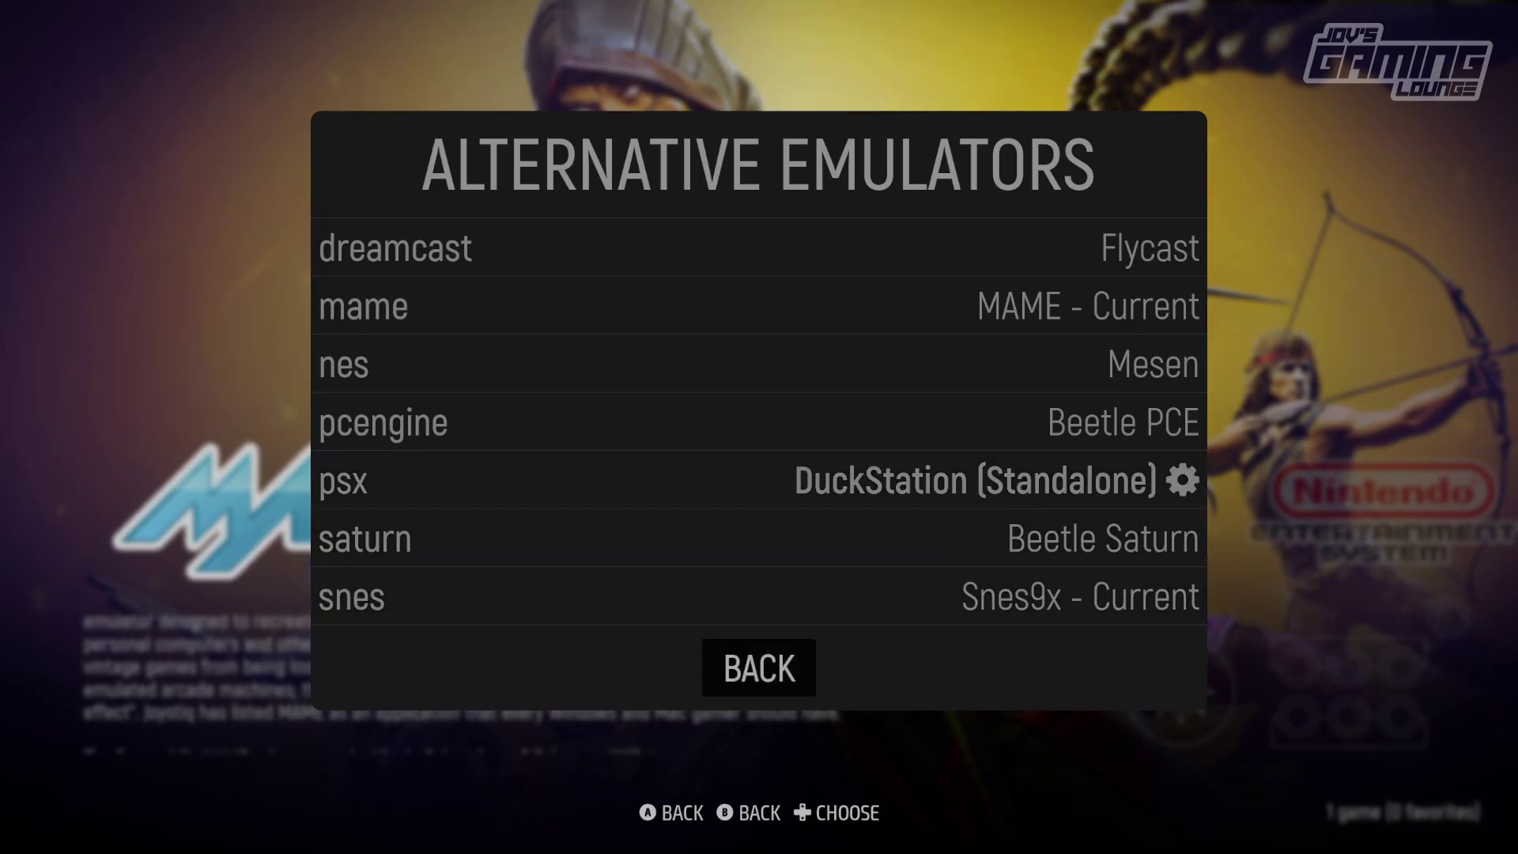
{"action": "key", "text": "Return"}
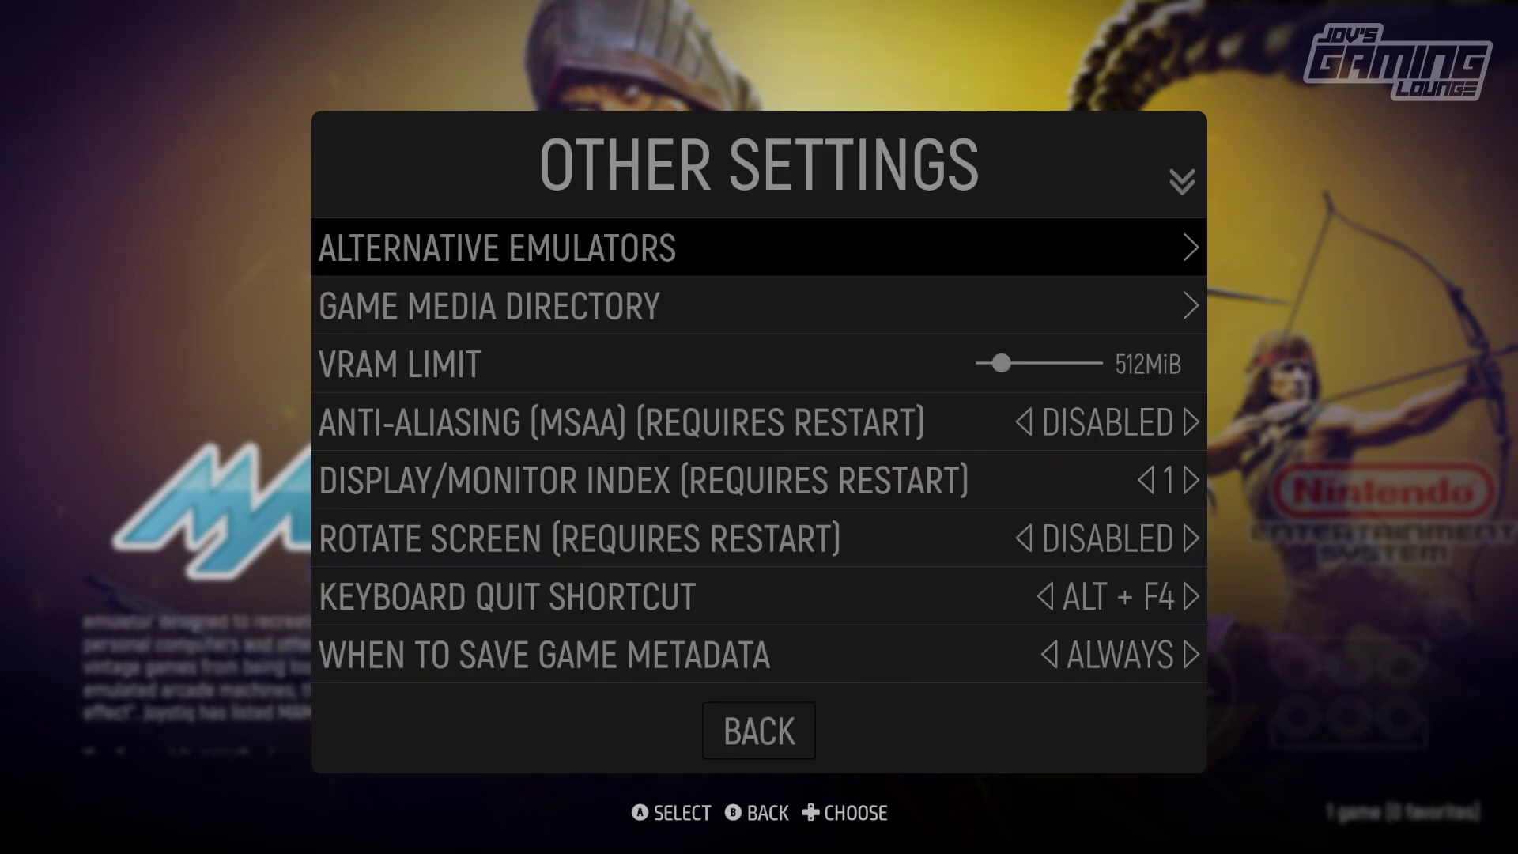
{"action": "key", "text": "BackSpace"}
{"action": "key", "text": "BackSpace"}
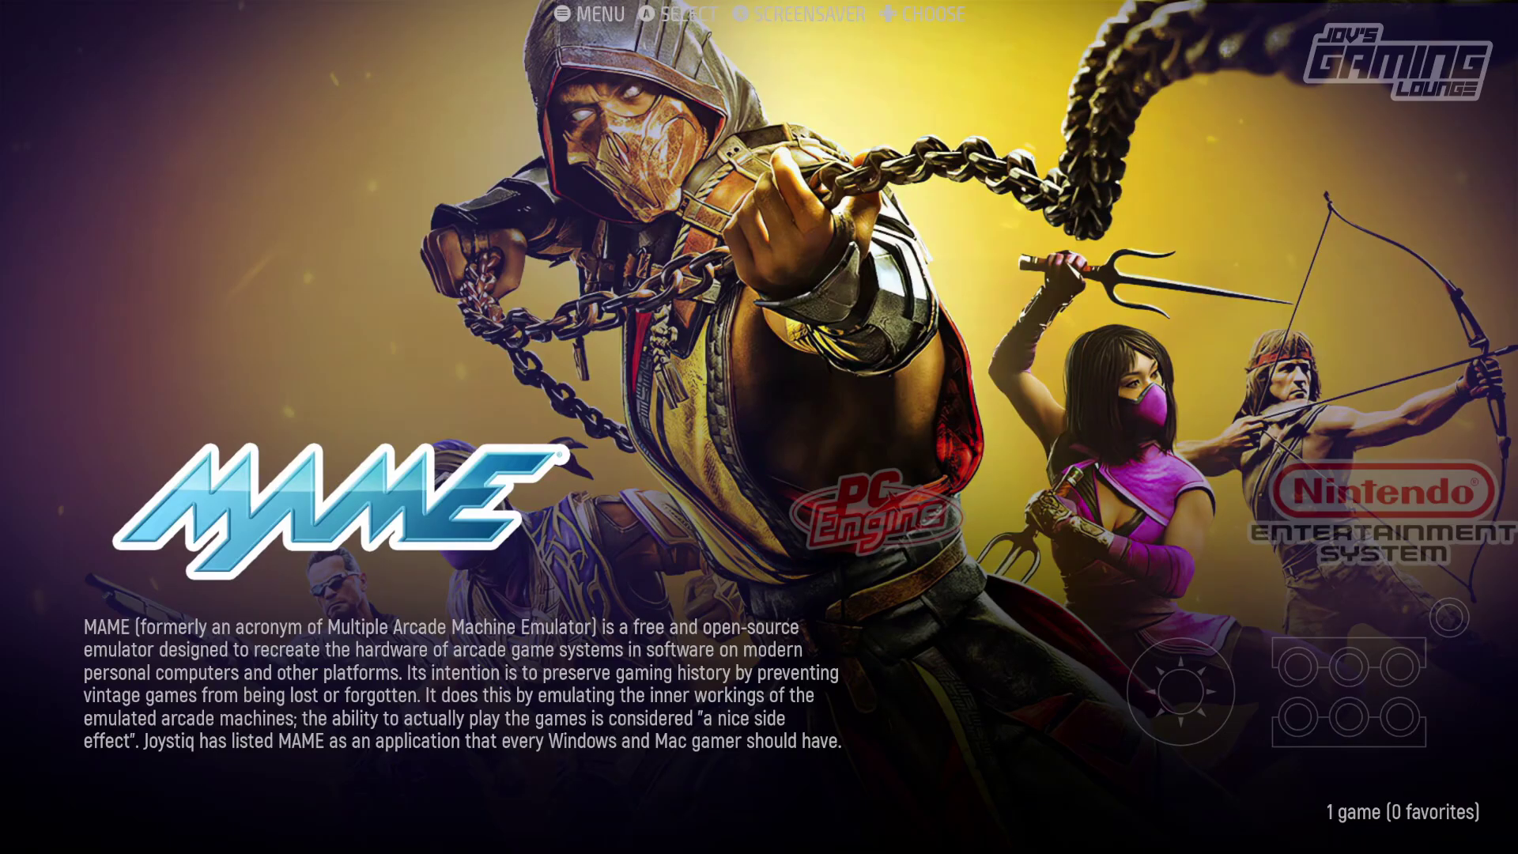
Open the PlayStation game list and launch Crash Bandicoot to test the new emulator.
{"action": "key", "text": "Left"}
{"action": "key", "text": "Return"}
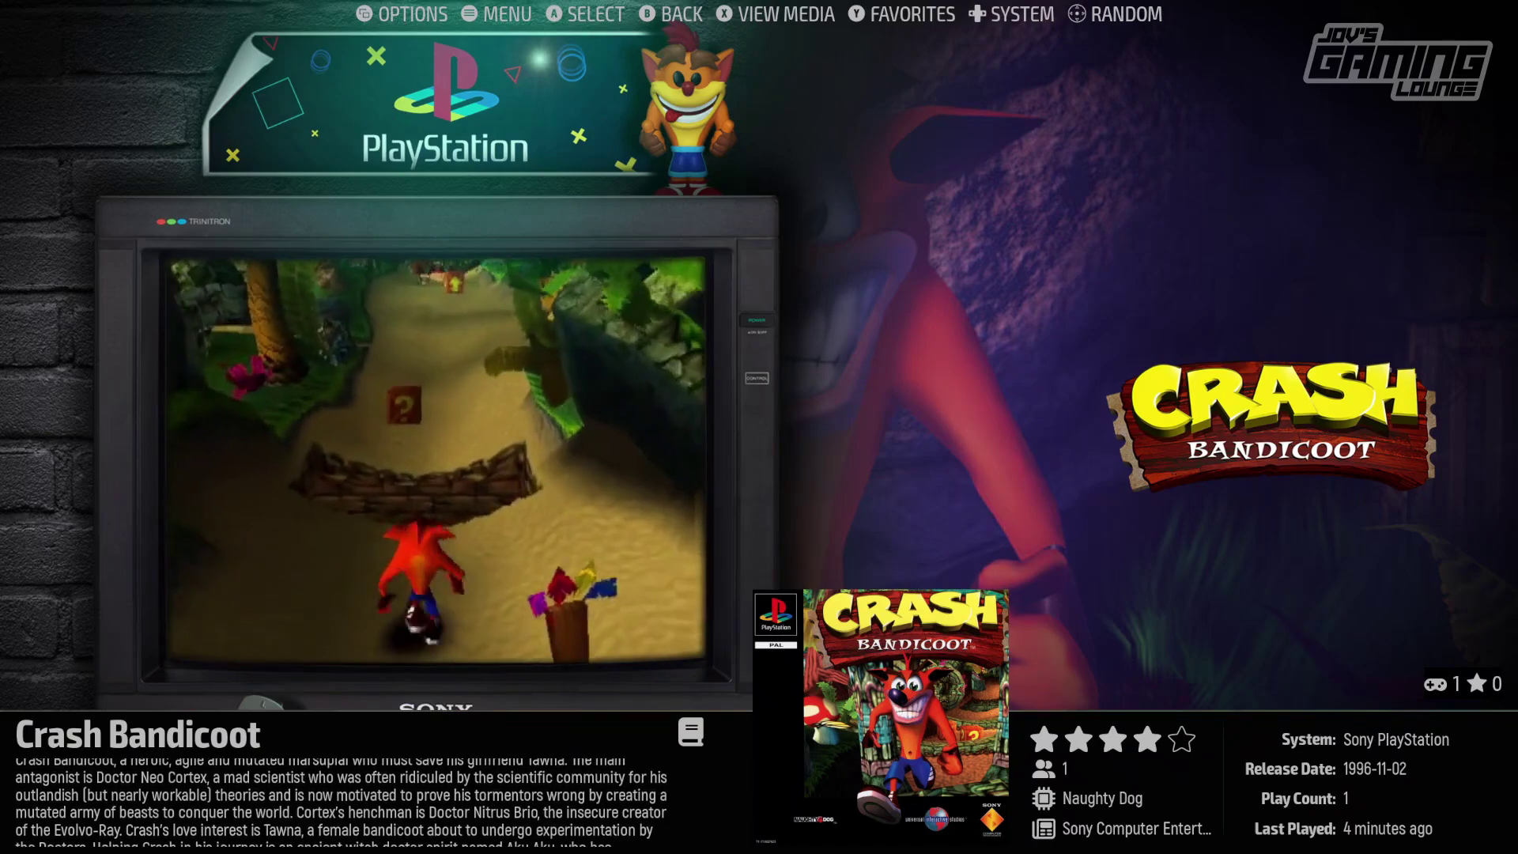
{"action": "key", "text": "Return"}
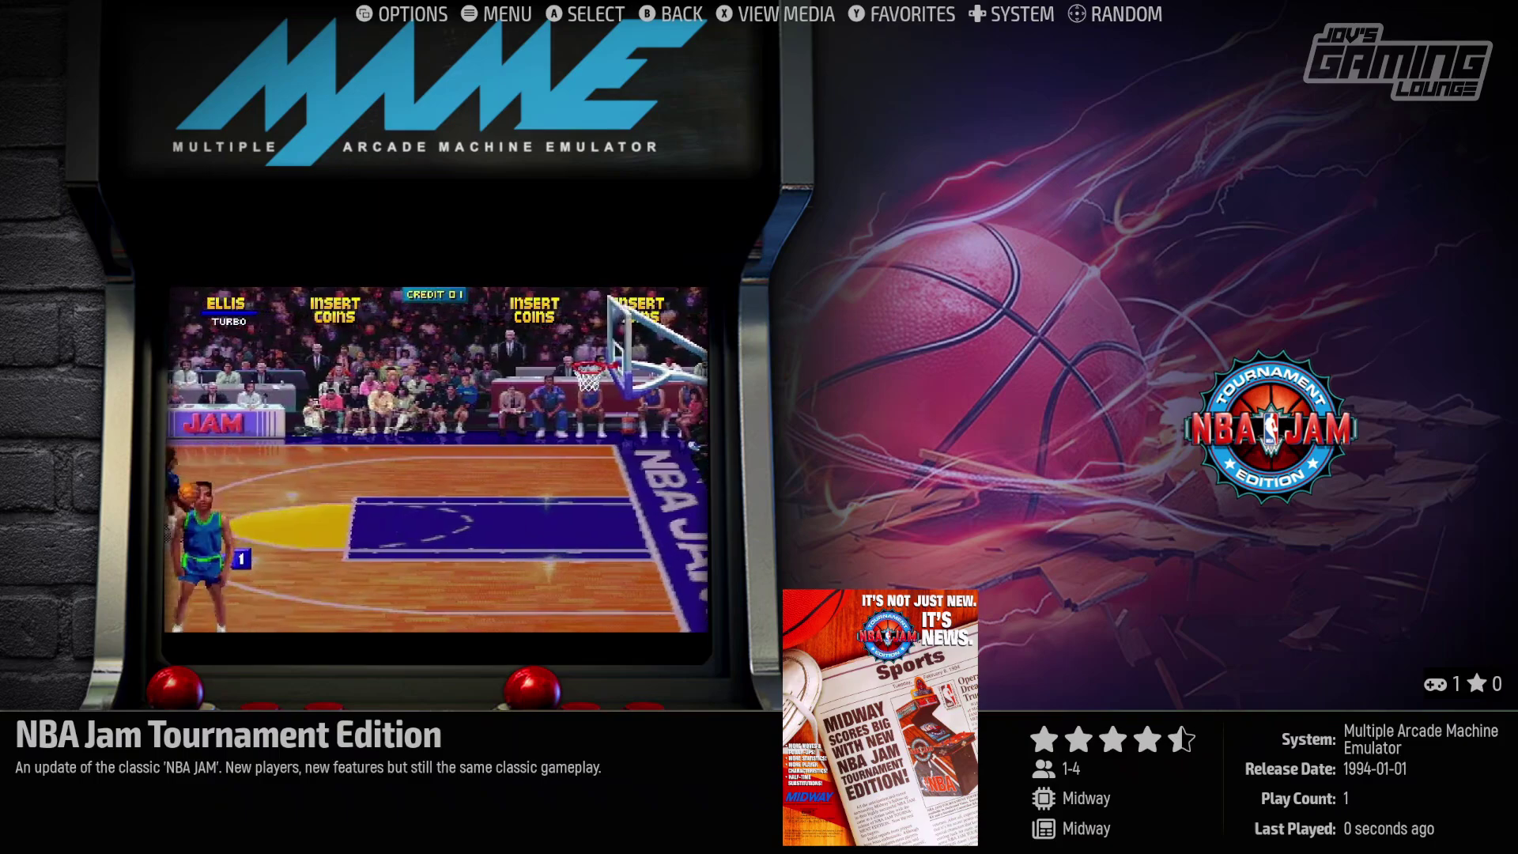
Switch from the MAME game list to the Super Nintendo game list.
{"action": "key", "text": "Right"}
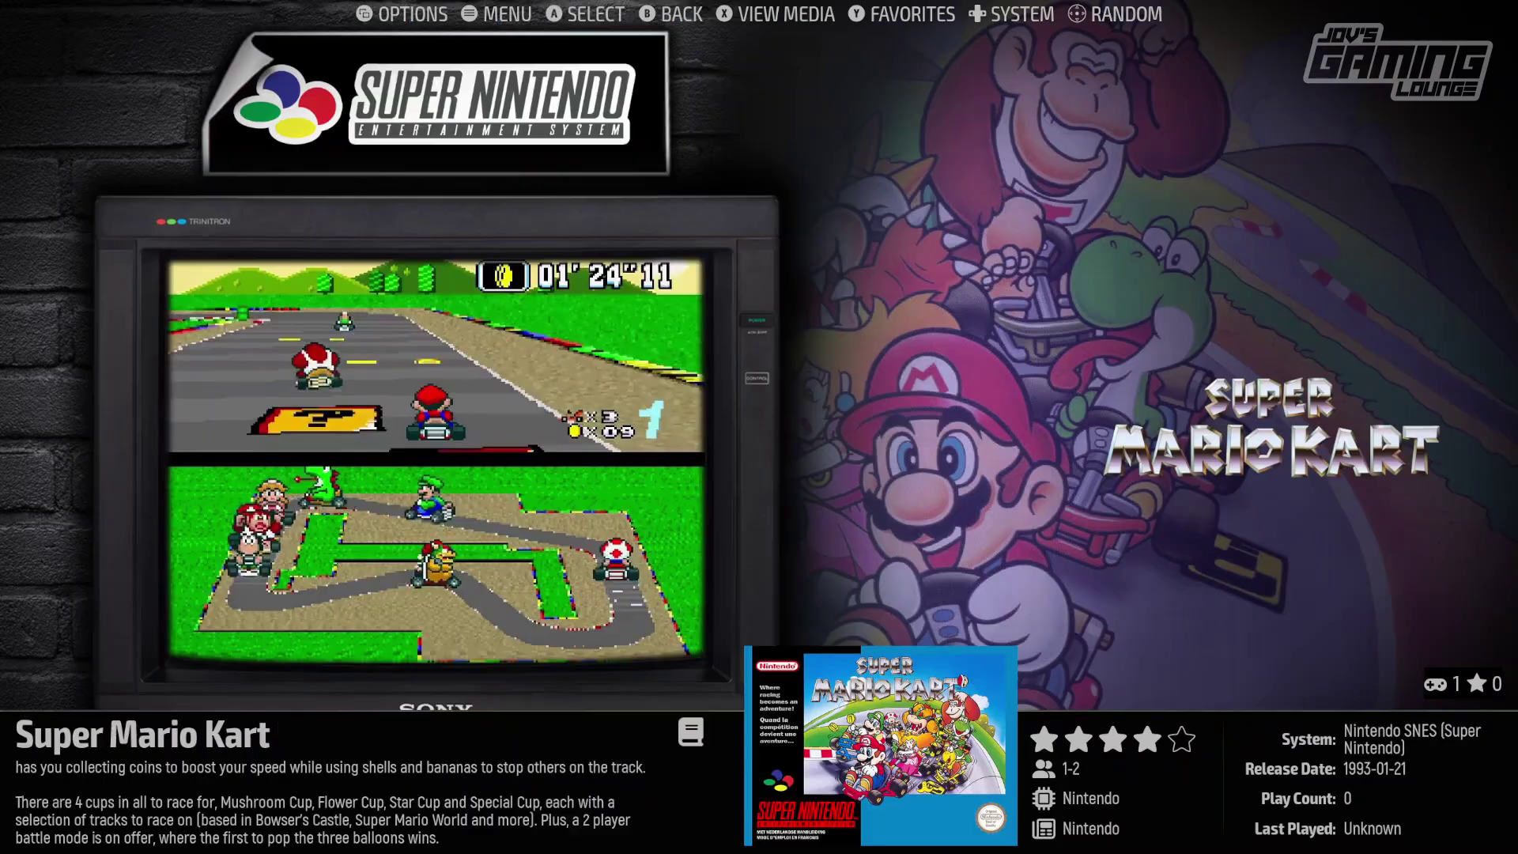